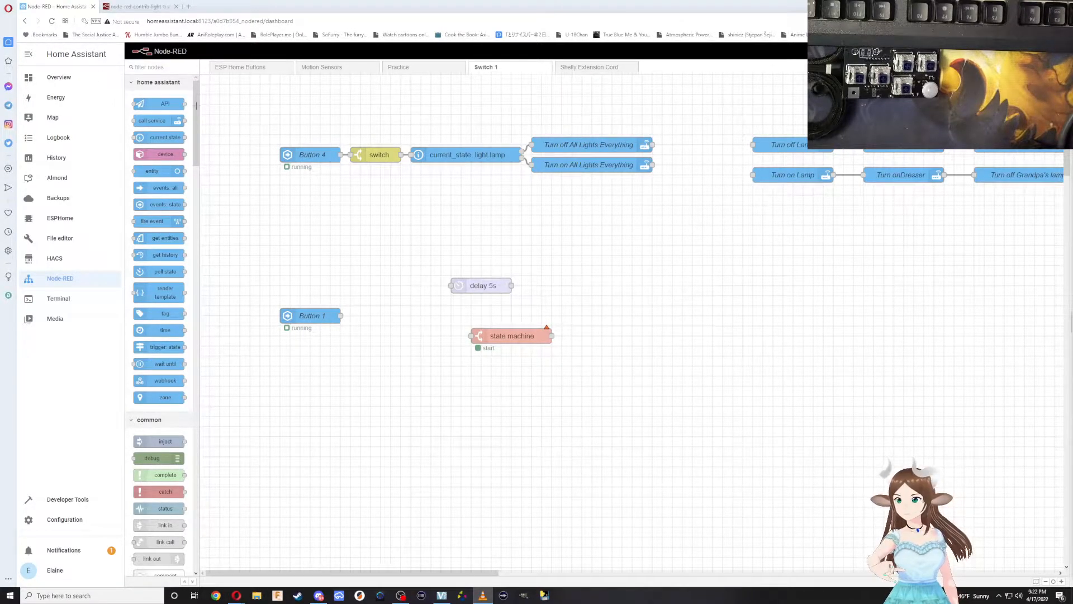
Open Home Assistant's Configuration in a new browser tab and go to the list of integrations.
right_click(58, 77)
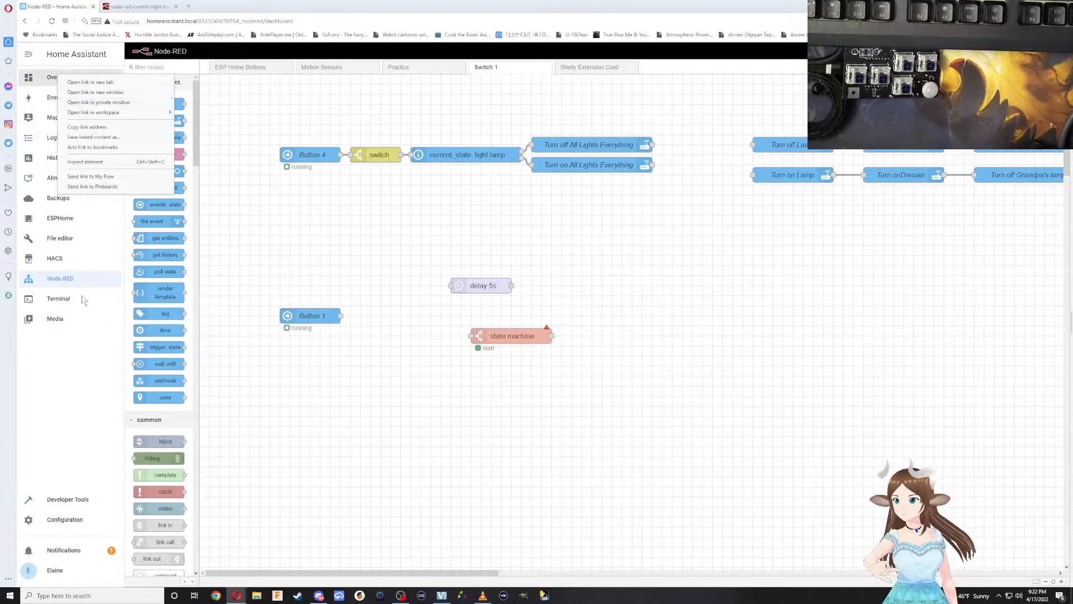
right_click(79, 518)
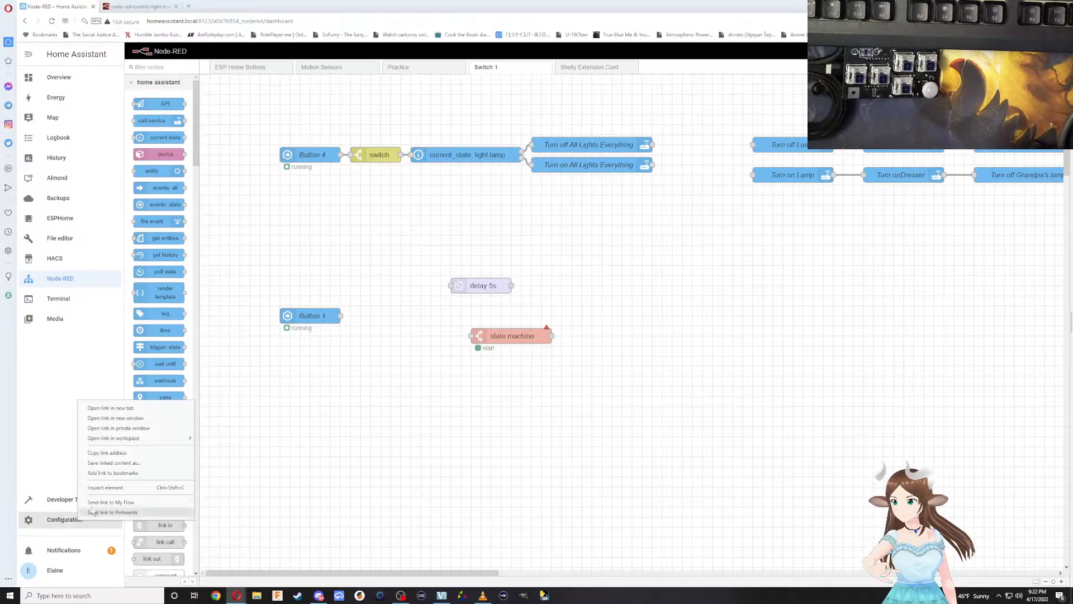
left_click(129, 409)
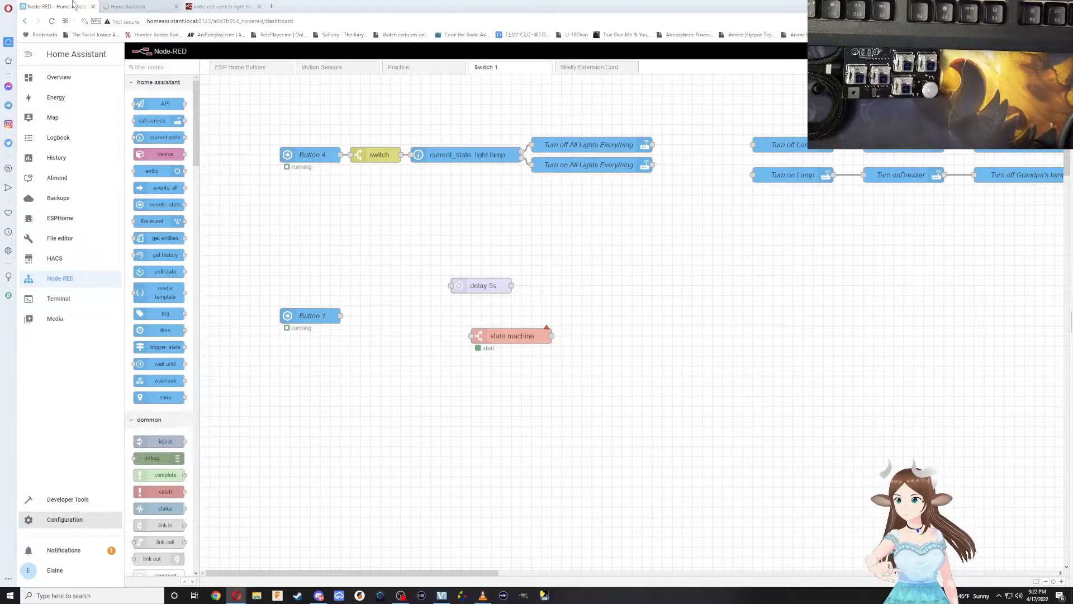
left_click(140, 7)
left_click(558, 120)
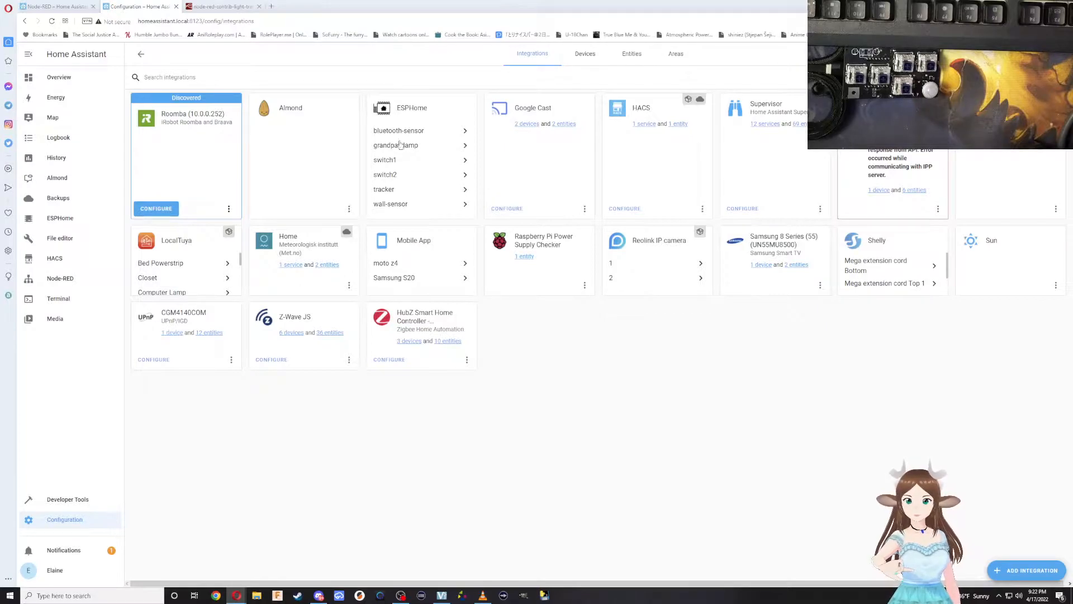
Look at the device pages of switch2 and switch1 in the ESPHome integration, returning to the integrations list.
left_click(391, 175)
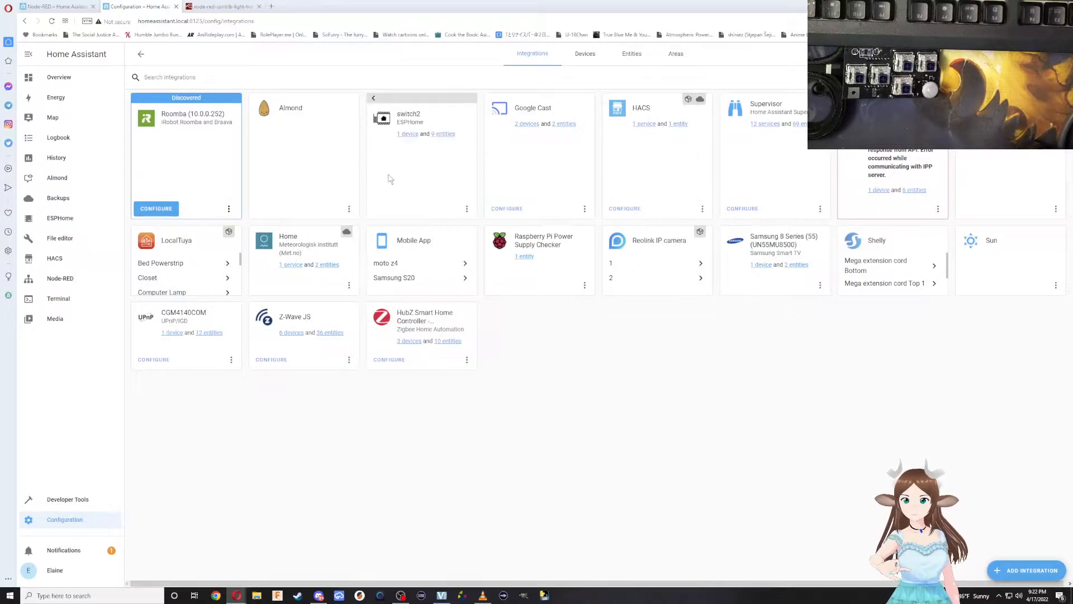
left_click(410, 135)
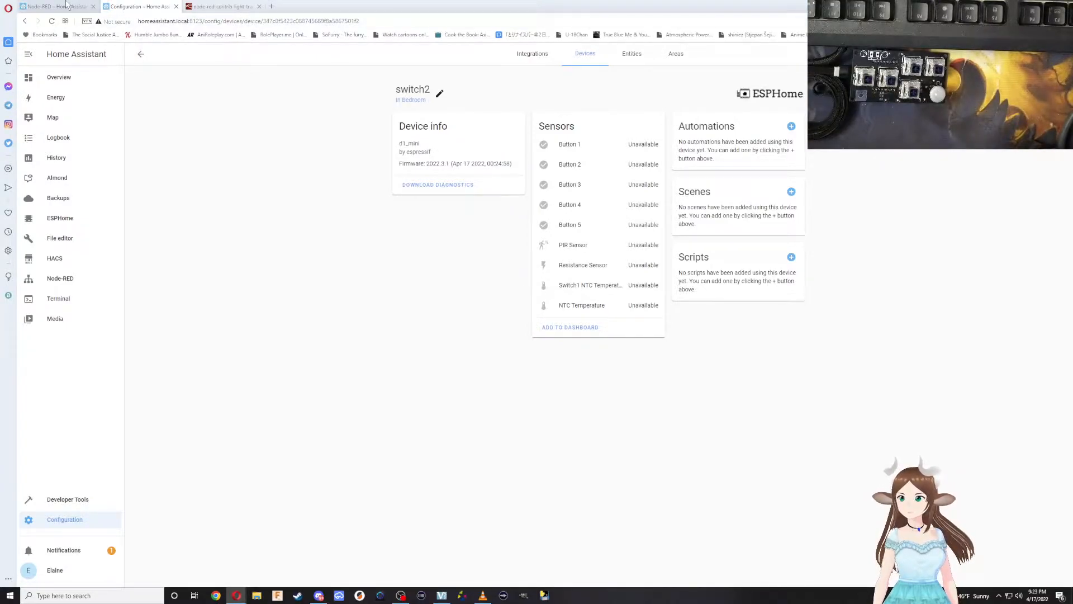
left_click(141, 53)
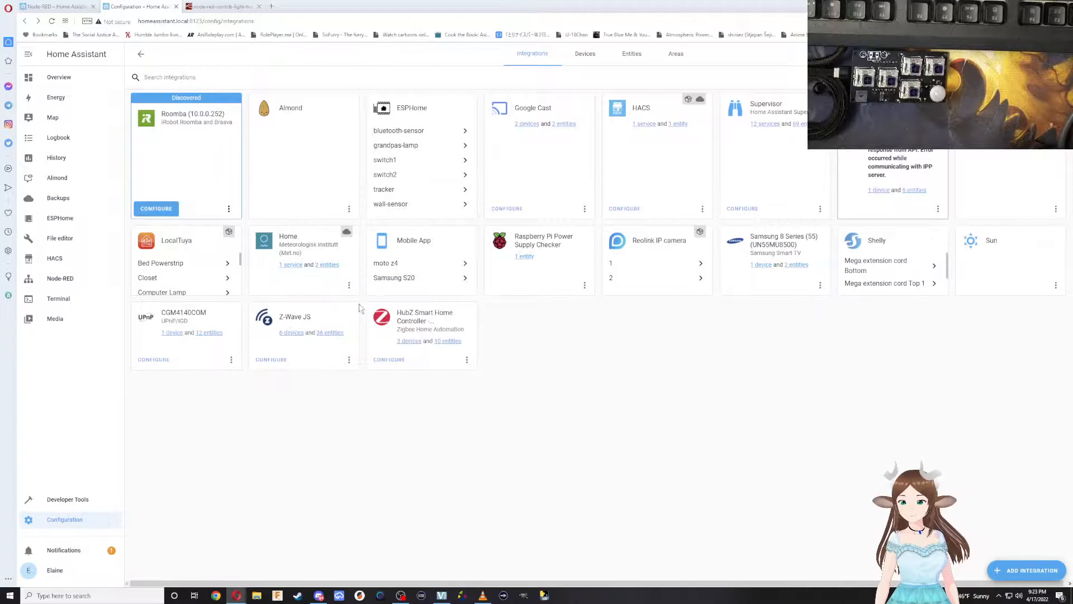
left_click(403, 161)
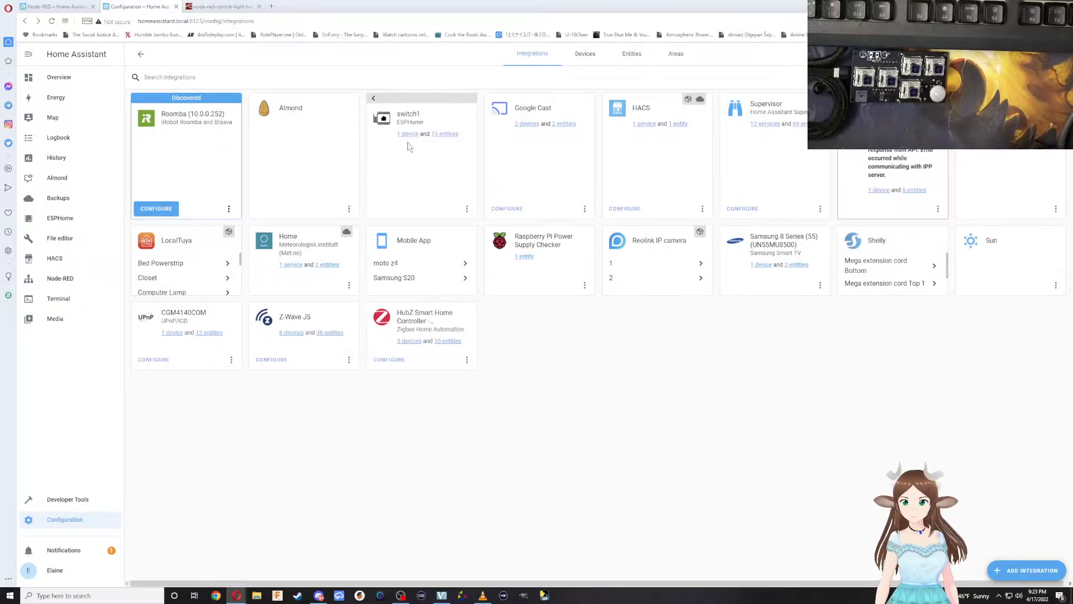
left_click(407, 129)
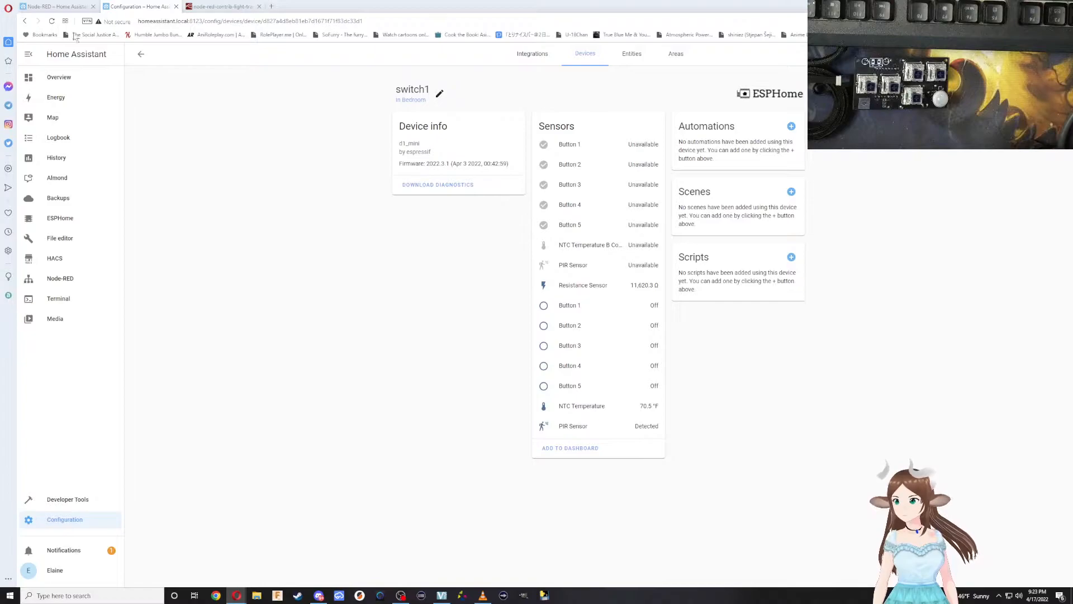
left_click(141, 53)
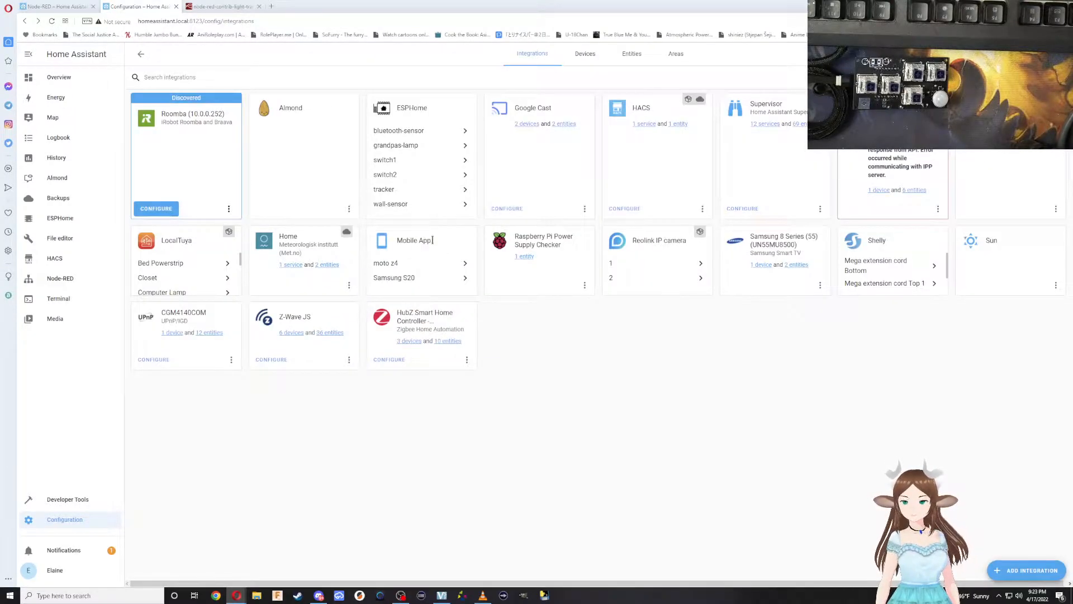
Open the device page of the ESPHome switch1 in its own browser tab.
right_click(389, 165)
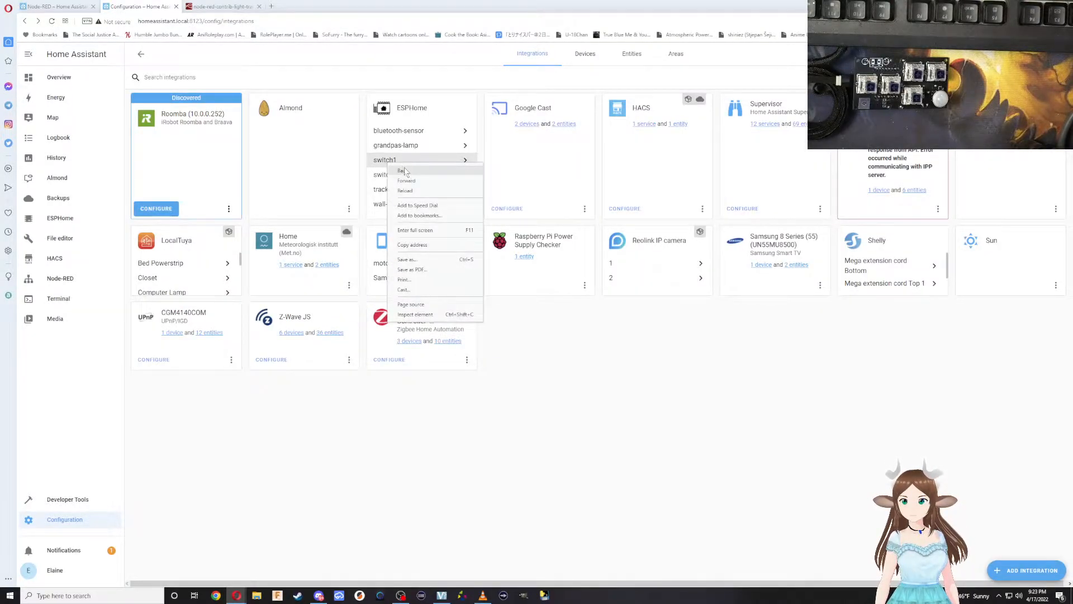
right_click(467, 162)
left_click(466, 161)
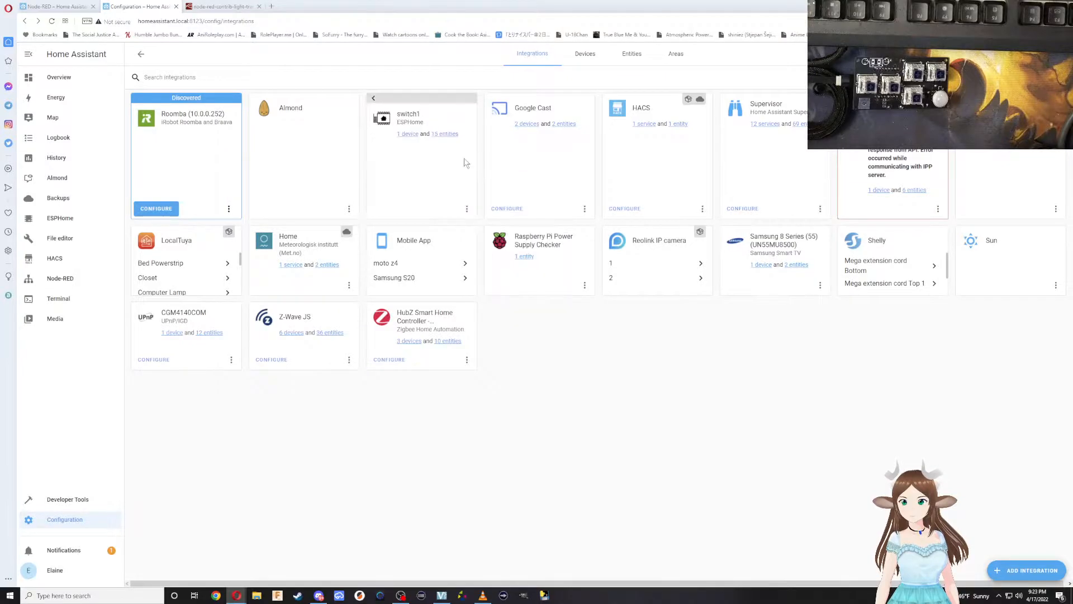
right_click(413, 134)
left_click(442, 141)
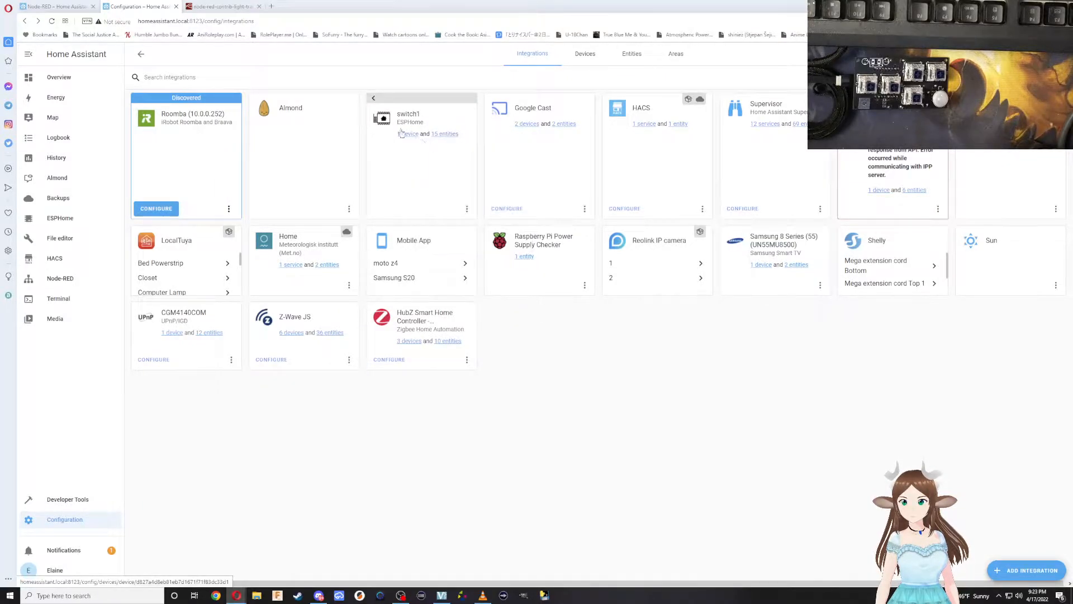
Open the device page of the ESPHome switch2 in its own browser tab.
left_click(374, 99)
left_click(421, 176)
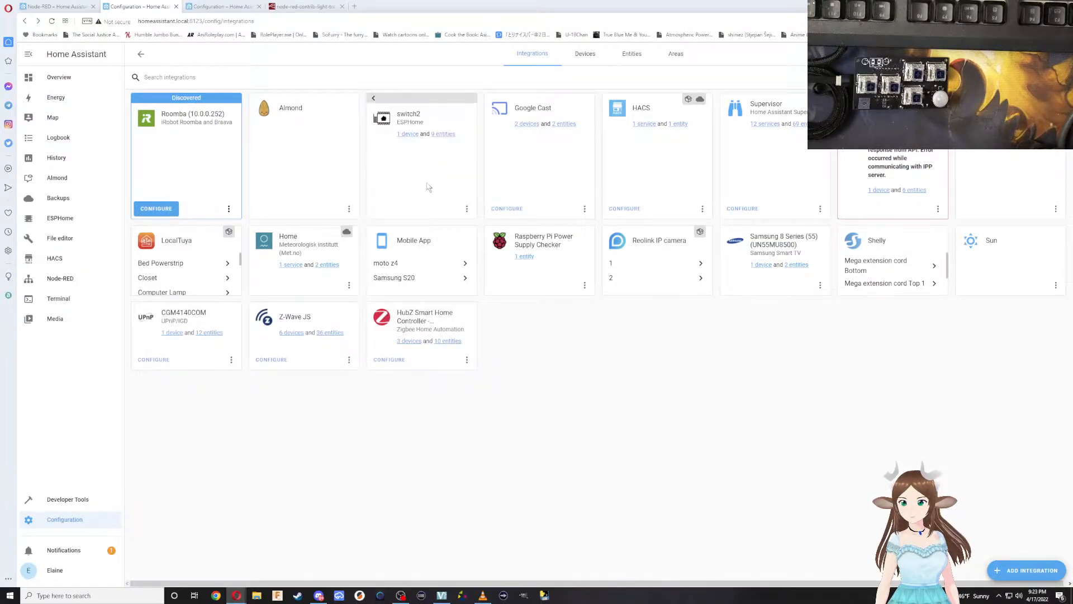
right_click(412, 138)
left_click(441, 141)
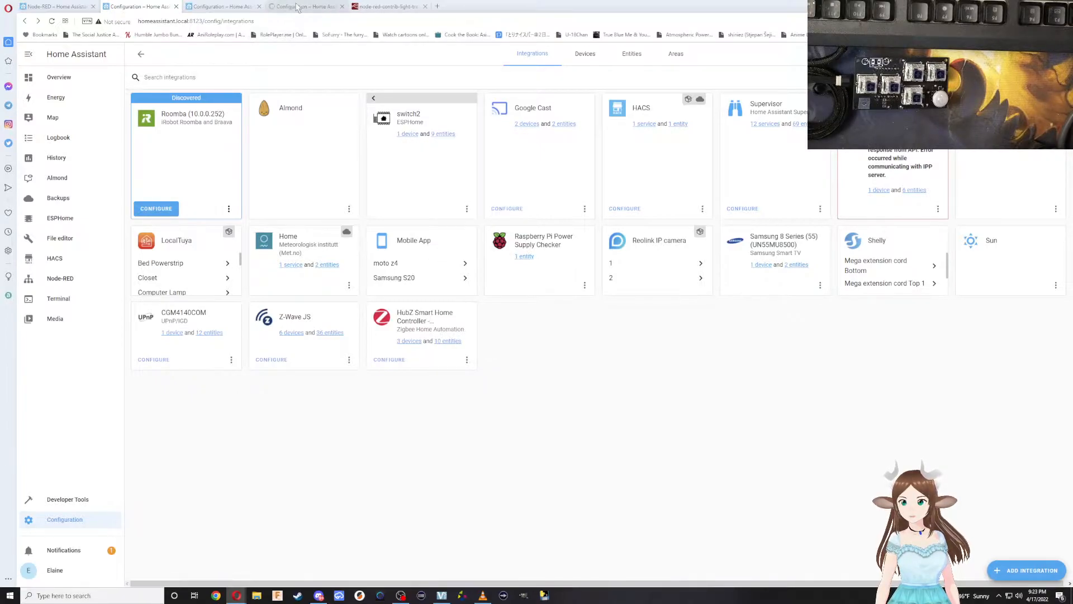
Compare the sensor lists on the switch2 and switch1 device pages.
left_click(298, 7)
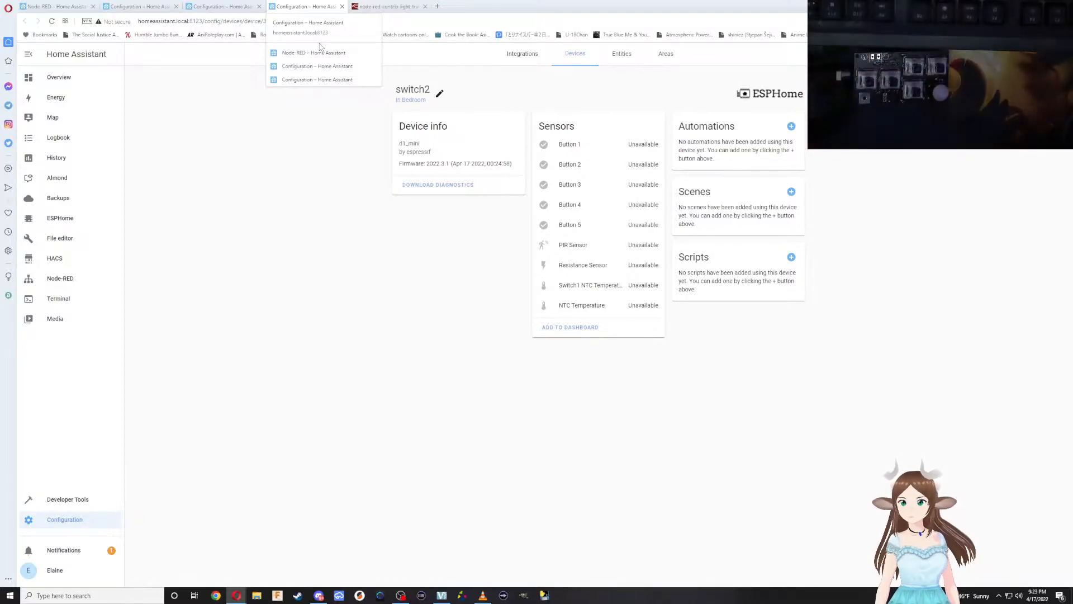
left_click(238, 7)
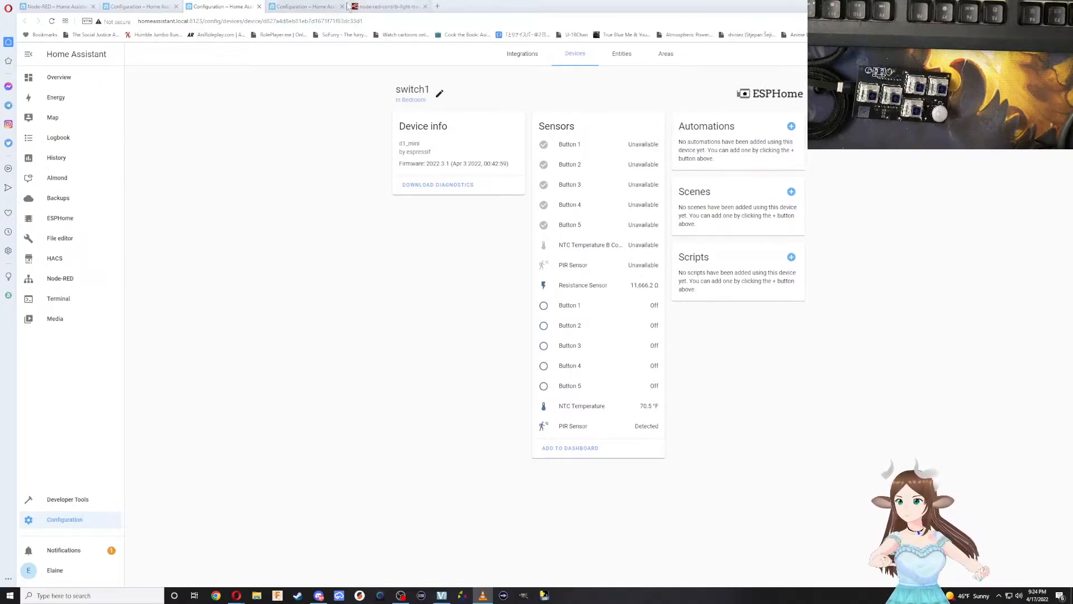
left_click(301, 6)
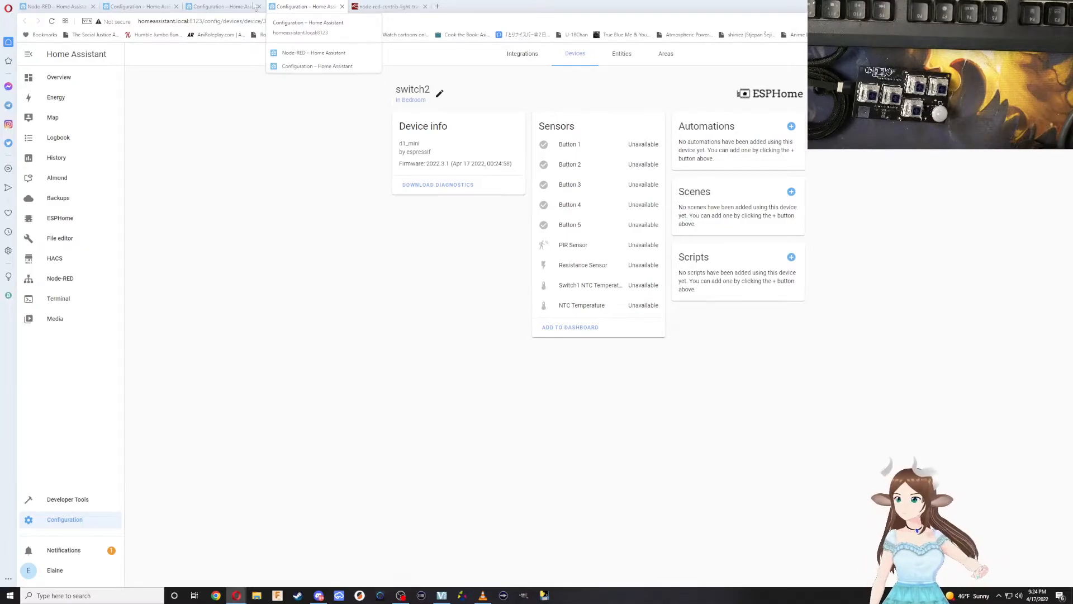
Return to the Node-RED flow and examine which entity the Button 4 node listens to, leaving it unedited.
left_click(56, 6)
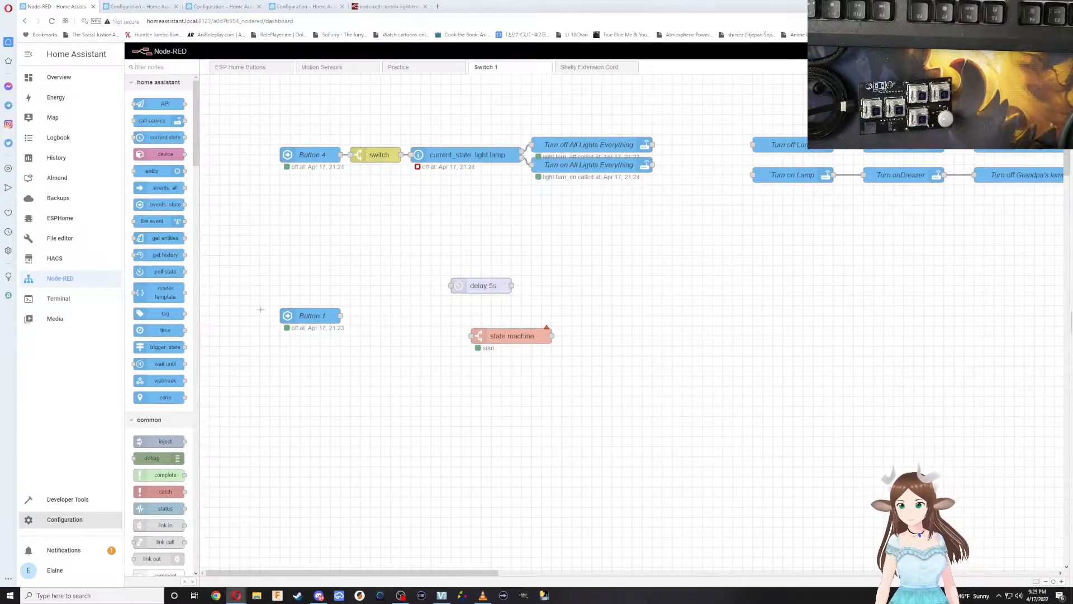
double_click(312, 153)
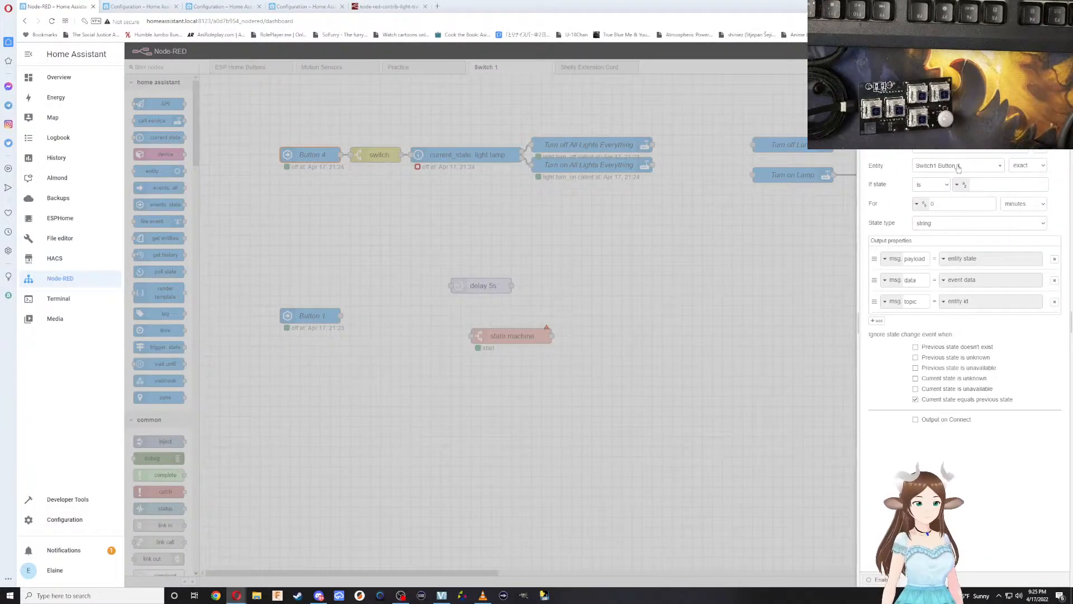
left_click(958, 167)
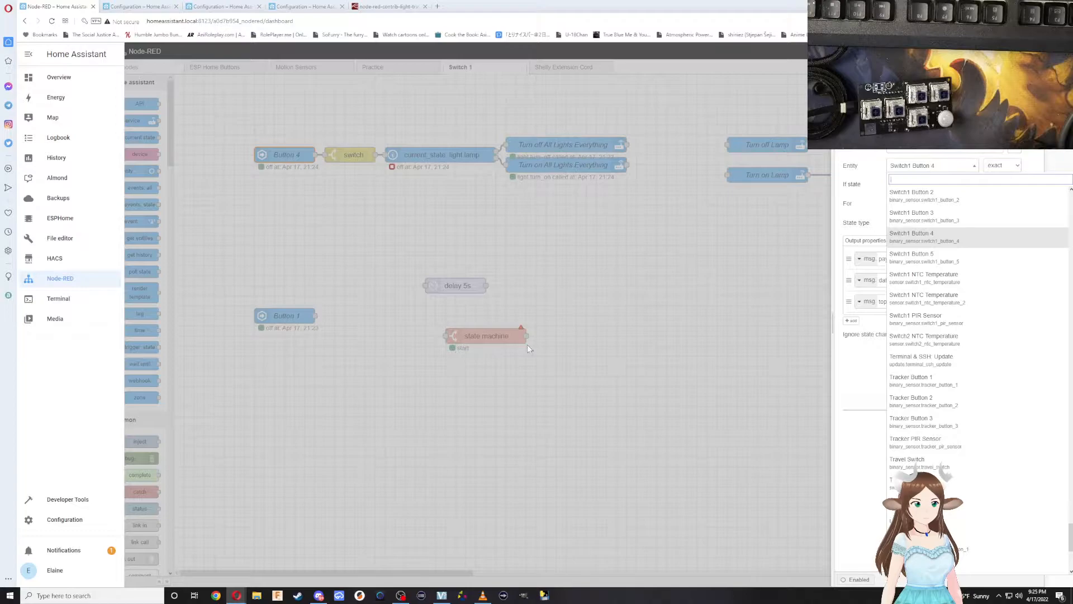
key("Escape")
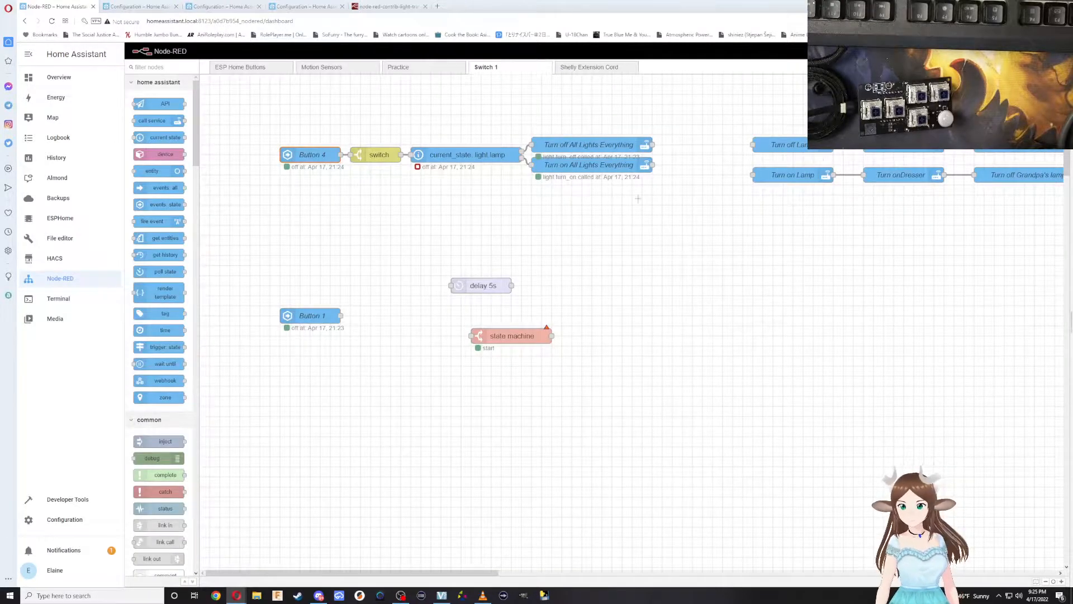
Delete the separate lamp and dresser service nodes and the unconnected delay 5s, Button 1 and state machine nodes from the Switch 1 flow.
left_click_drag(1057, 234, 801, 85)
key("Delete")
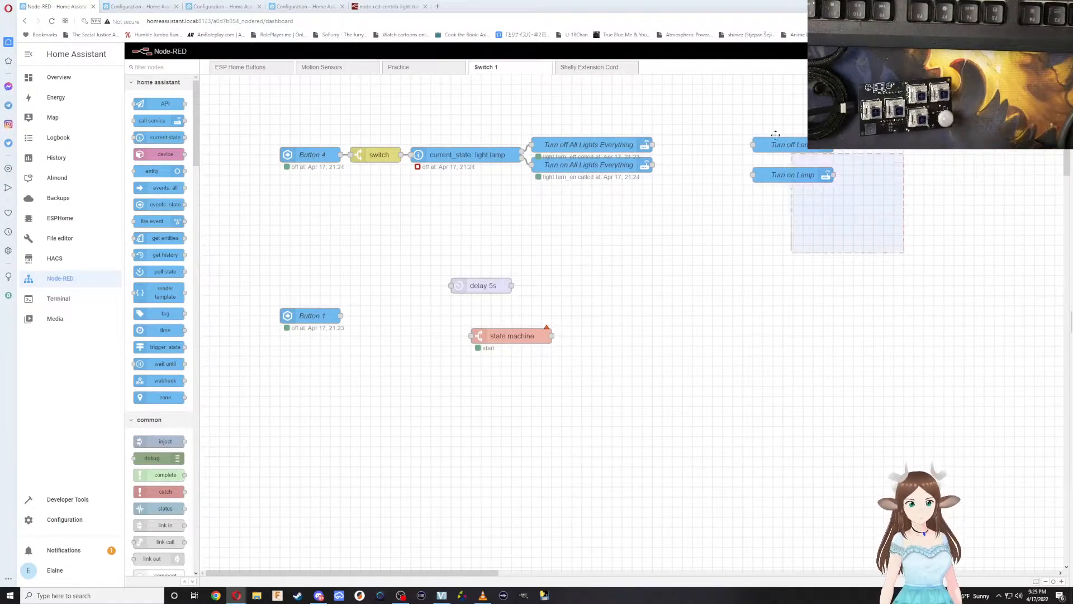
left_click_drag(616, 403, 274, 242)
key("Delete")
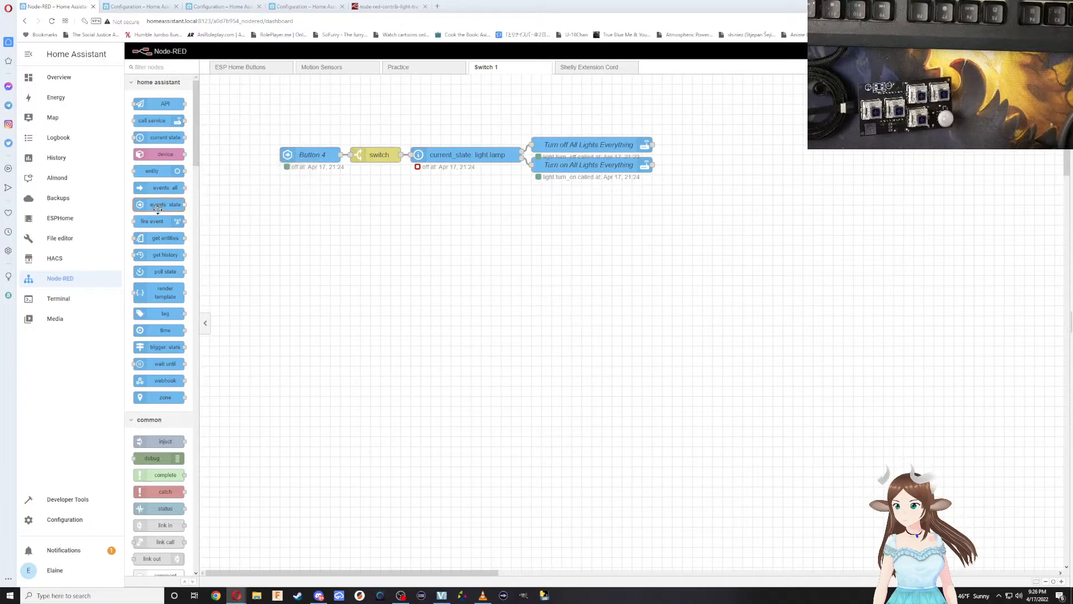
Add an events: state node below the Button 4 node and name it Button 1.
left_click_drag(158, 207, 312, 217)
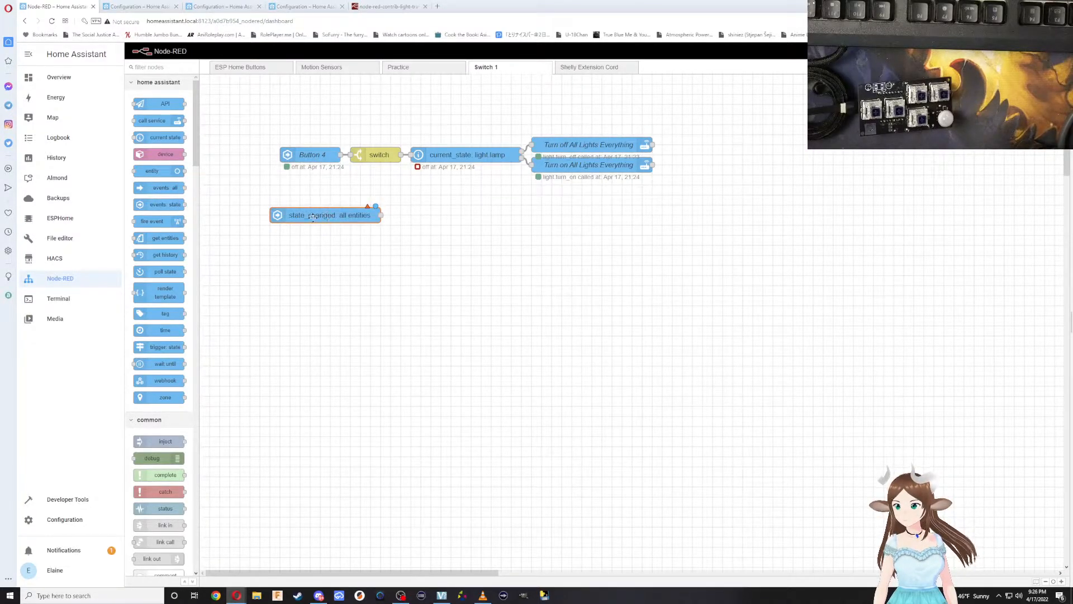
double_click(313, 217)
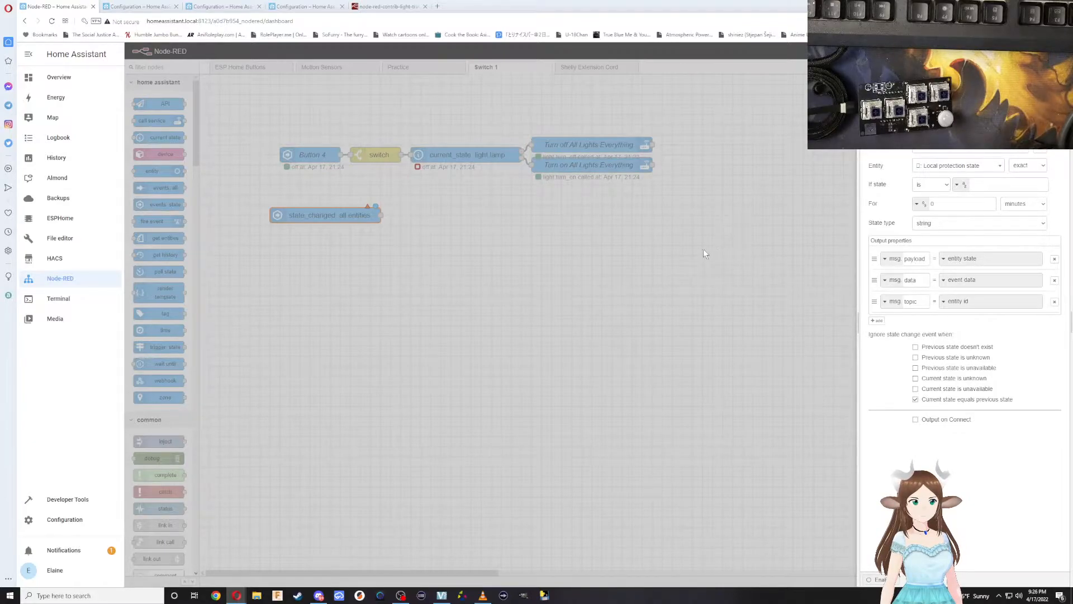
left_click(1050, 90)
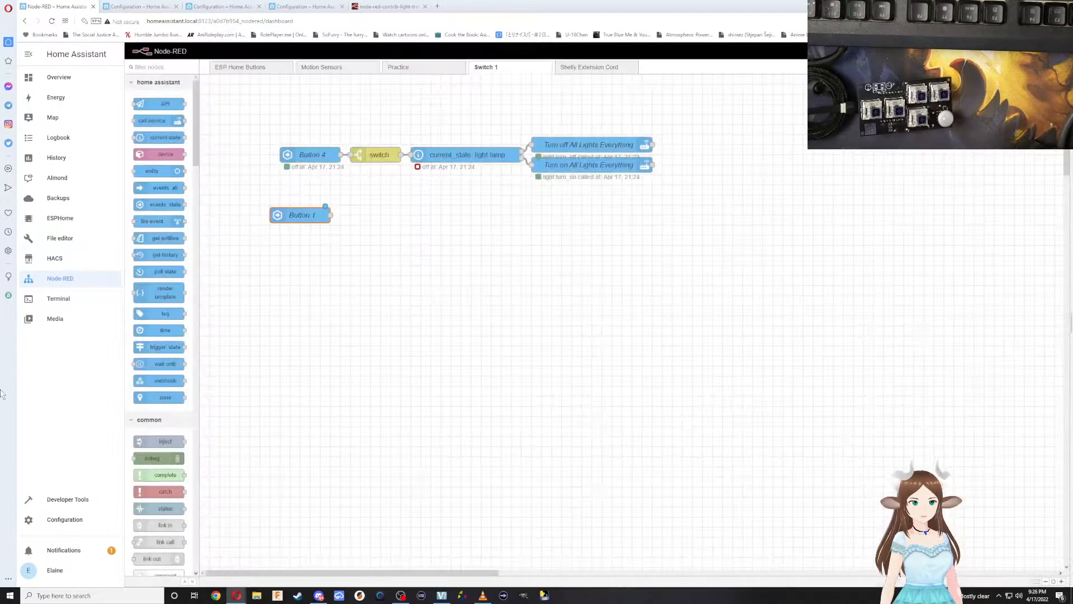
Check the entity settings of the Button 4 and Button 1 nodes without editing them.
double_click(291, 156)
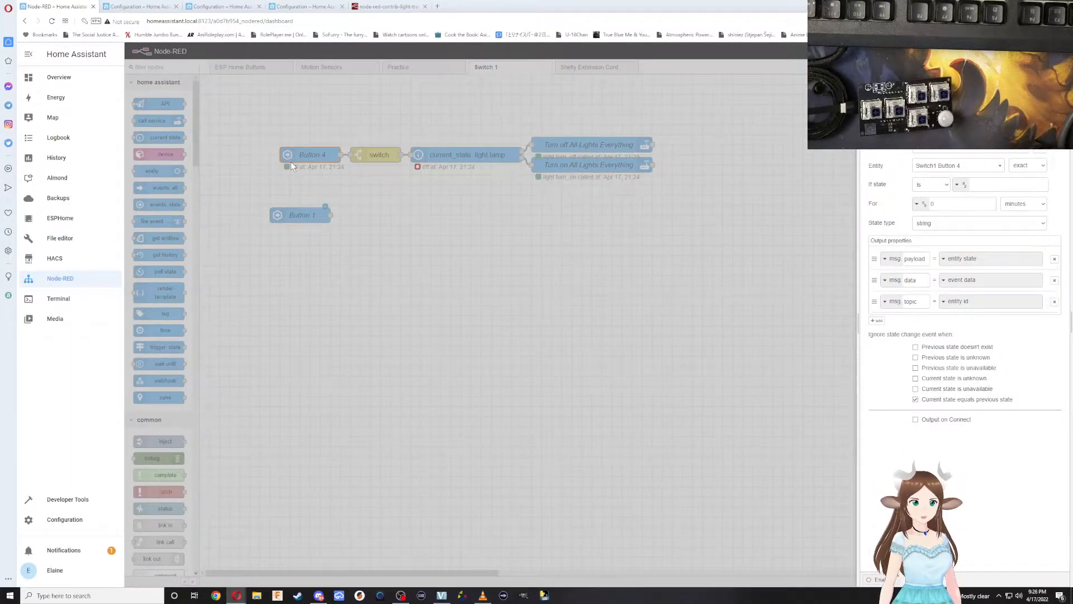
left_click(287, 213)
double_click(292, 215)
key("Escape")
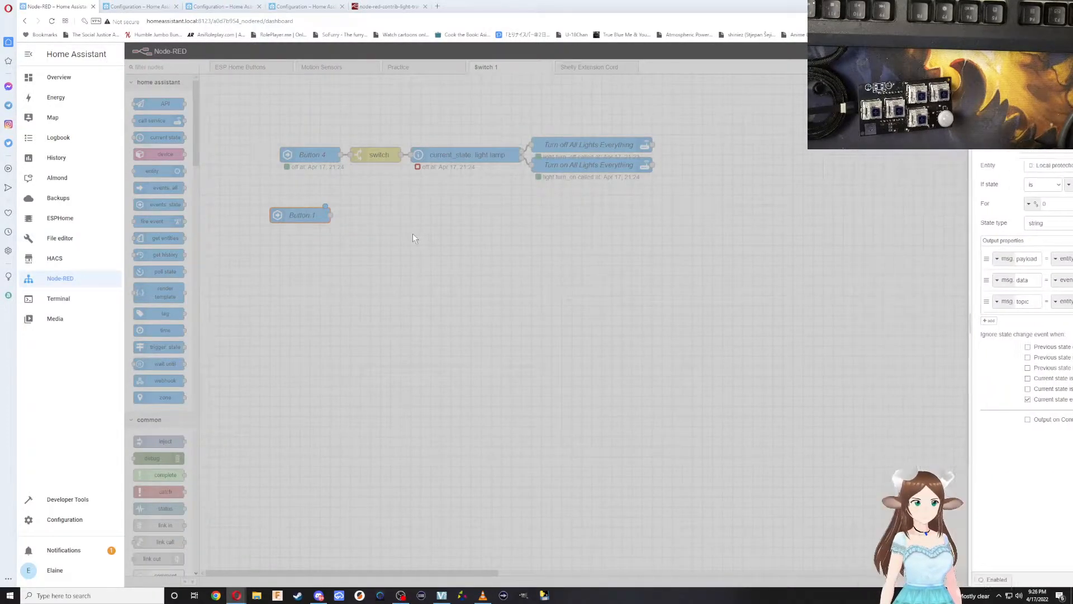
Add a switch function node beside the Button 1 node, connected to its output.
left_click(379, 162)
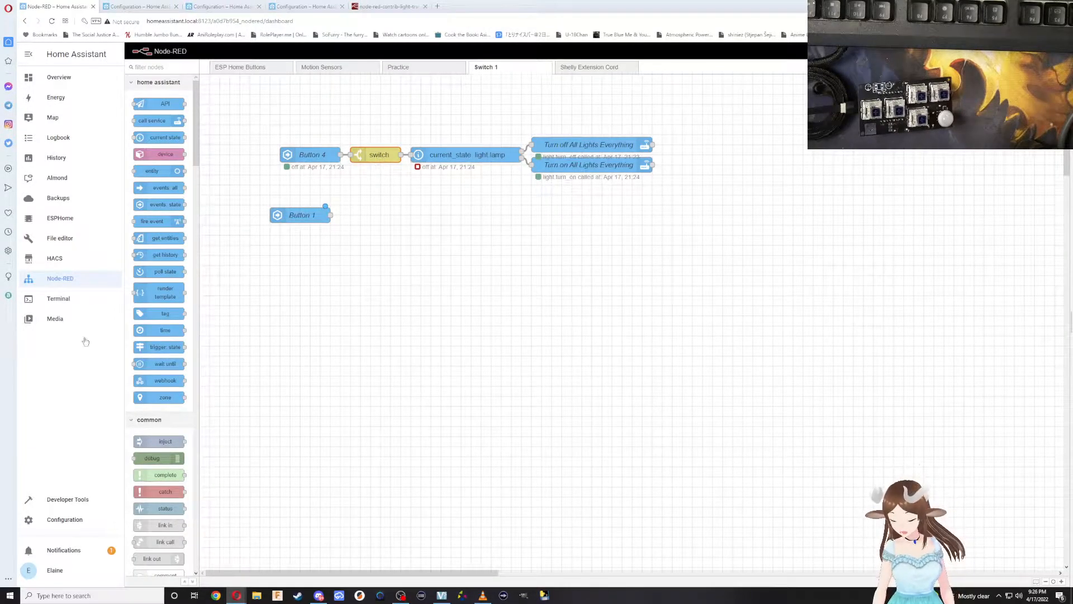
scroll(140, 347, "down", 5)
left_click_drag(153, 386, 378, 218)
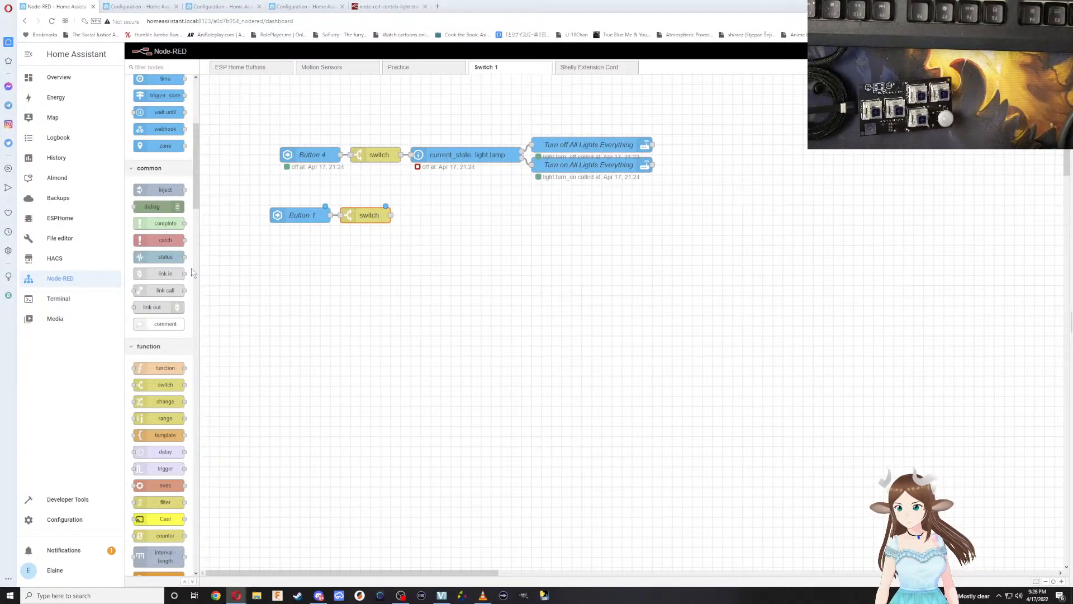
Deploy the flow with the new Button 1 and switch nodes, and enlarge the page display.
scroll(166, 228, "up", 4)
scroll(166, 227, "up", 1)
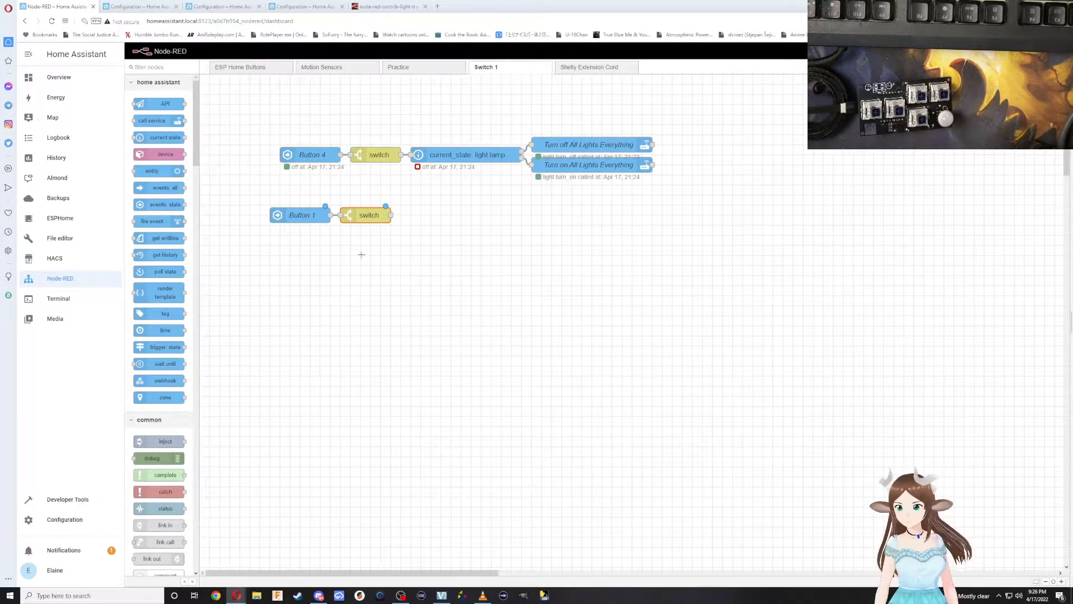
left_click(1015, 51)
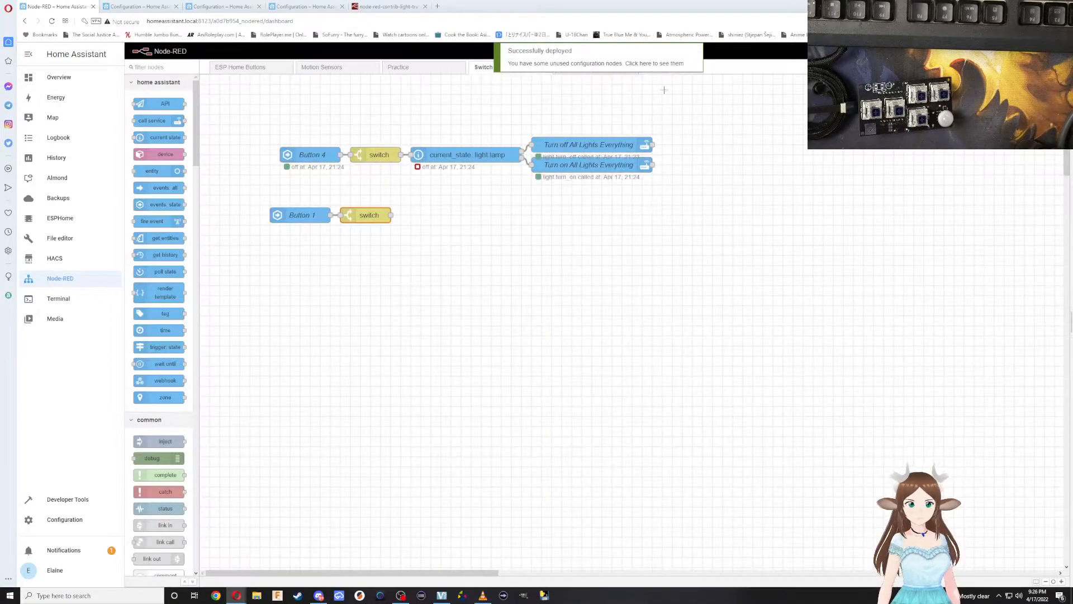
key("ctrl+plus")
key("ctrl+plus")
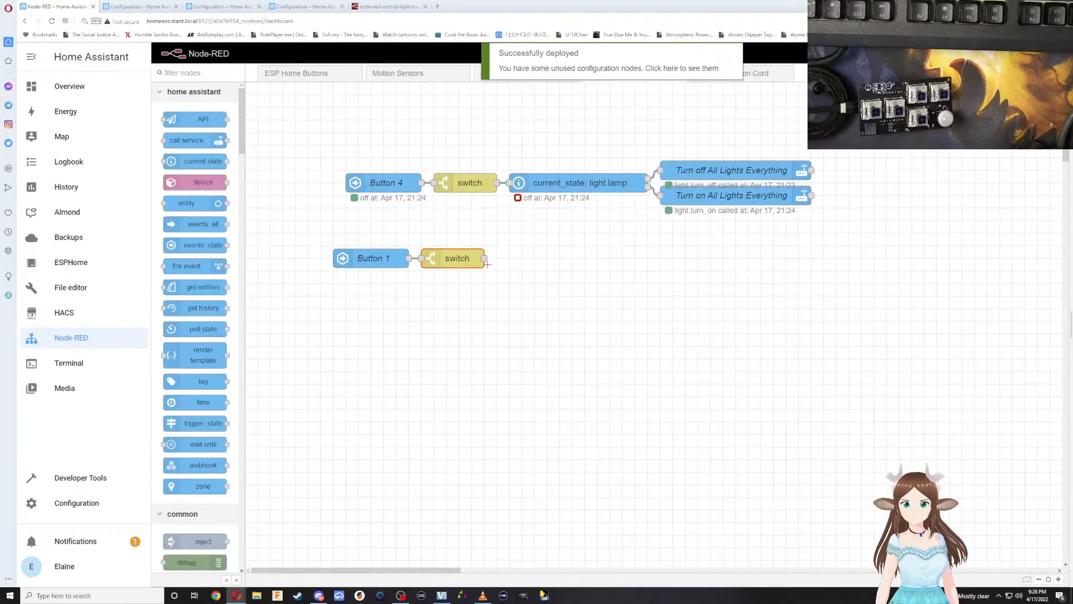
key("ctrl+plus")
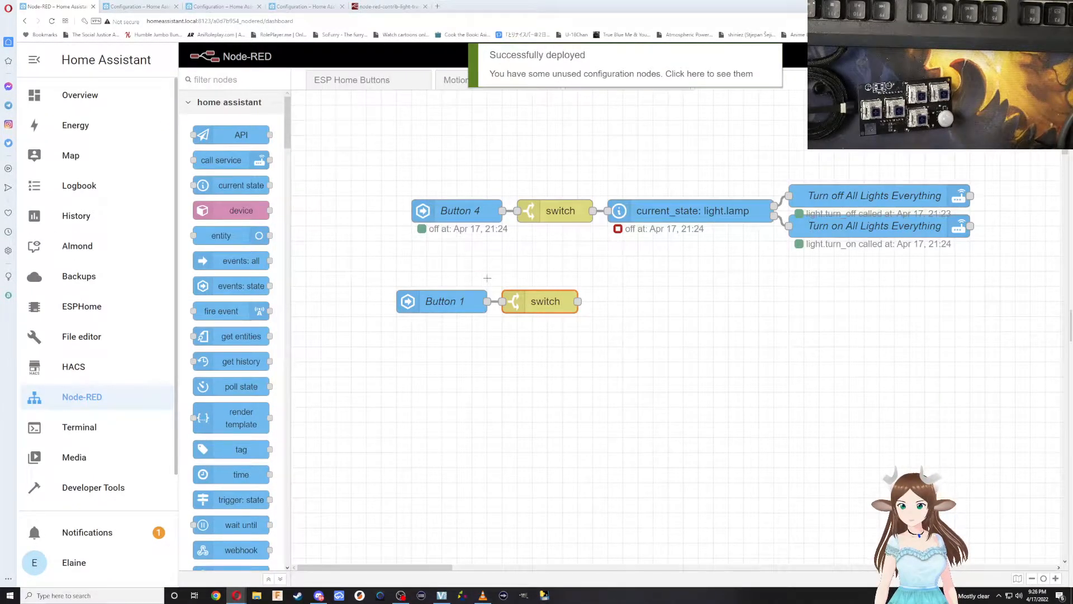
Enlarge the page display, collapse the Home Assistant sidebar, and shift the Button 1 and switch nodes left, keeping them side by side.
key("ctrl+plus")
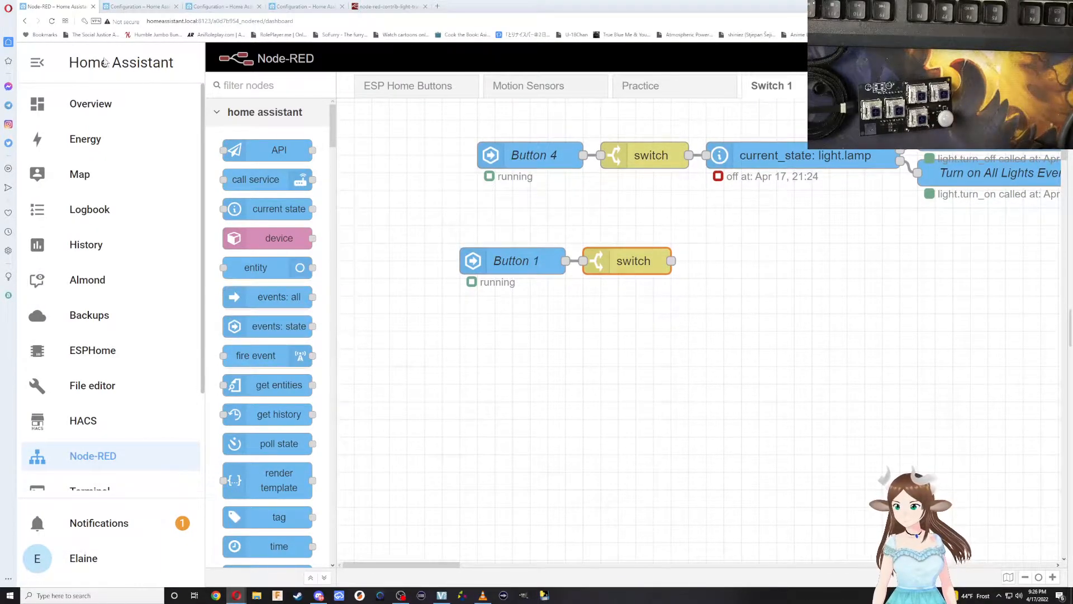
left_click(37, 62)
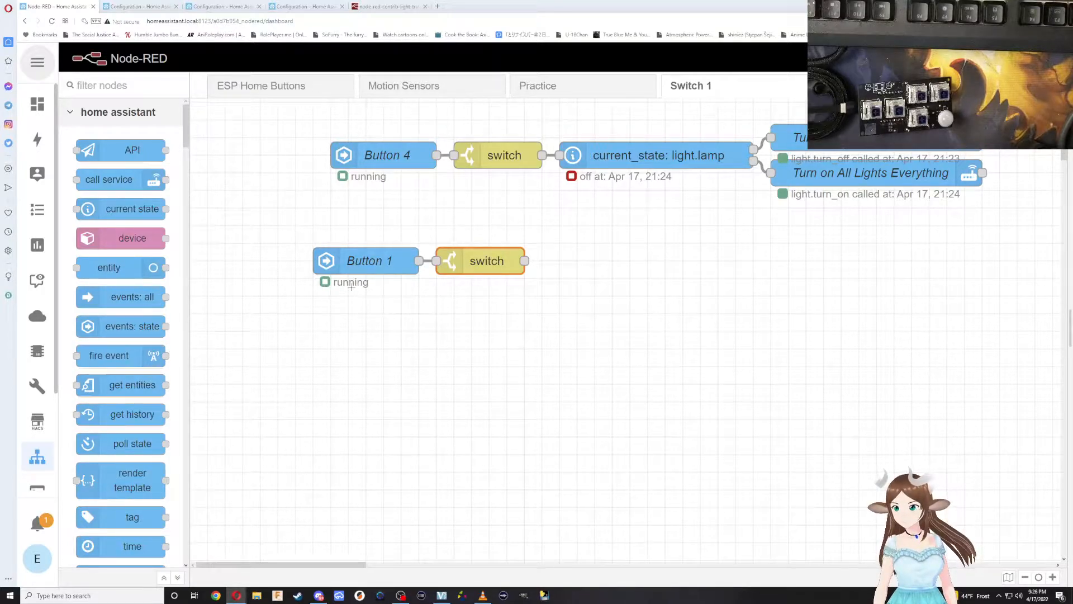
left_click_drag(356, 263, 303, 263)
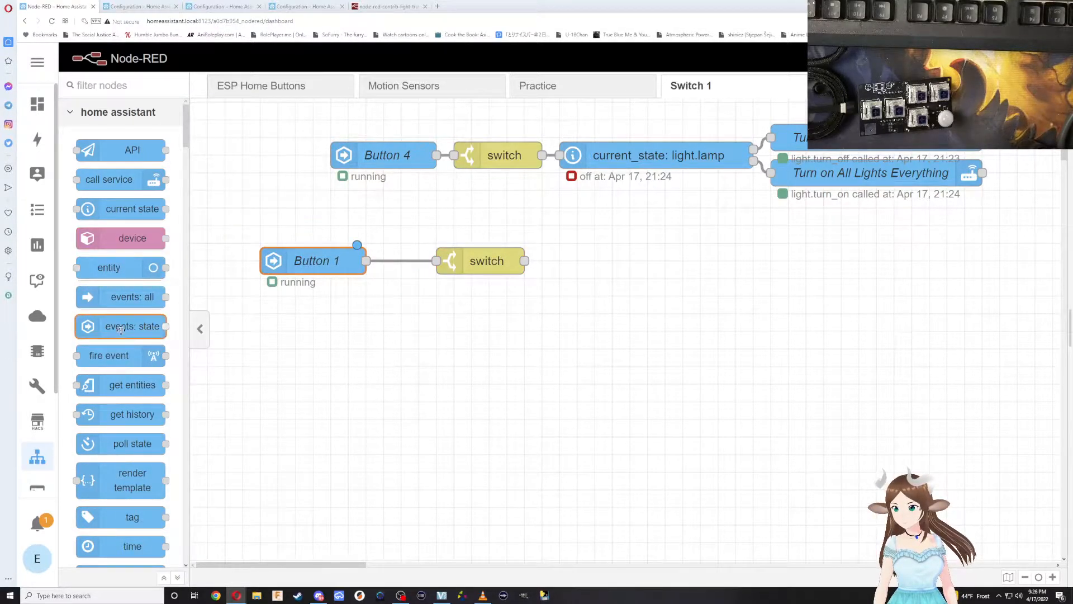
mouse_move(120, 330)
left_click_drag(434, 272, 380, 272)
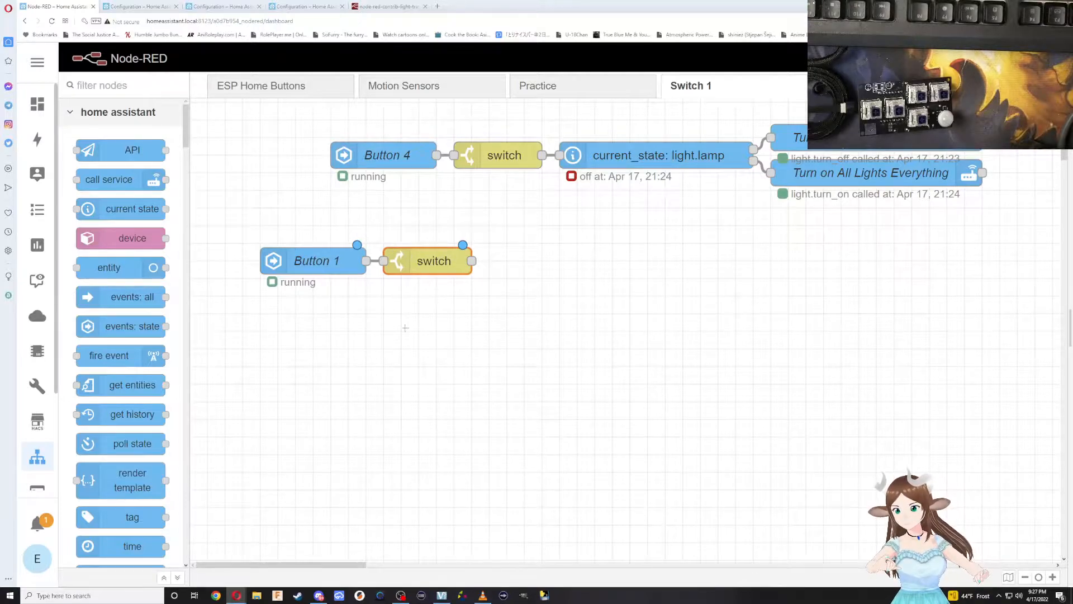
scroll(119, 417, "down", 3)
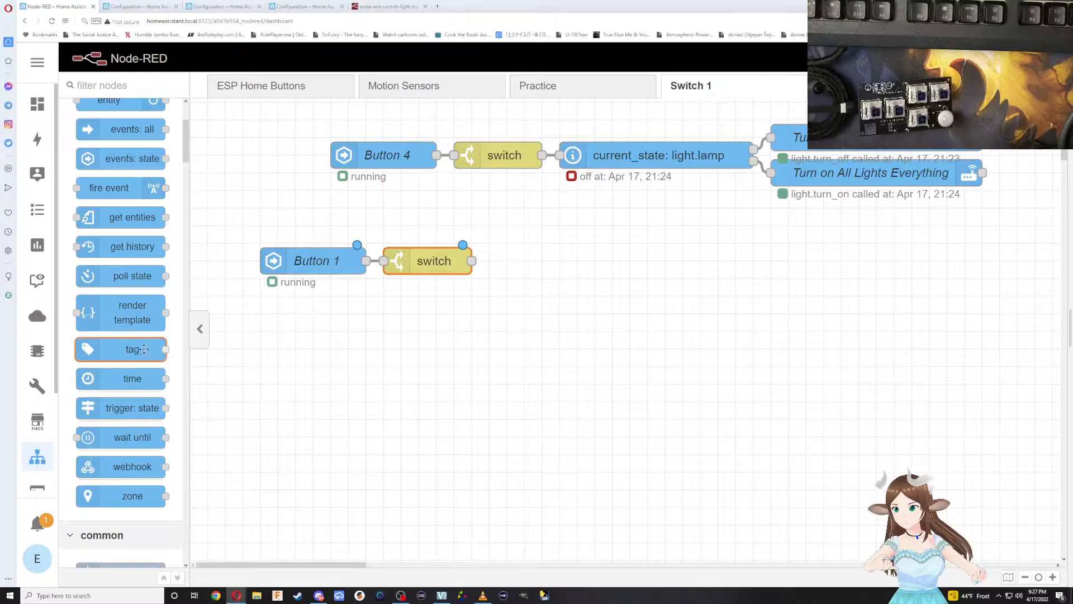
scroll(140, 352, "up", 3)
left_click_drag(136, 359, 570, 271)
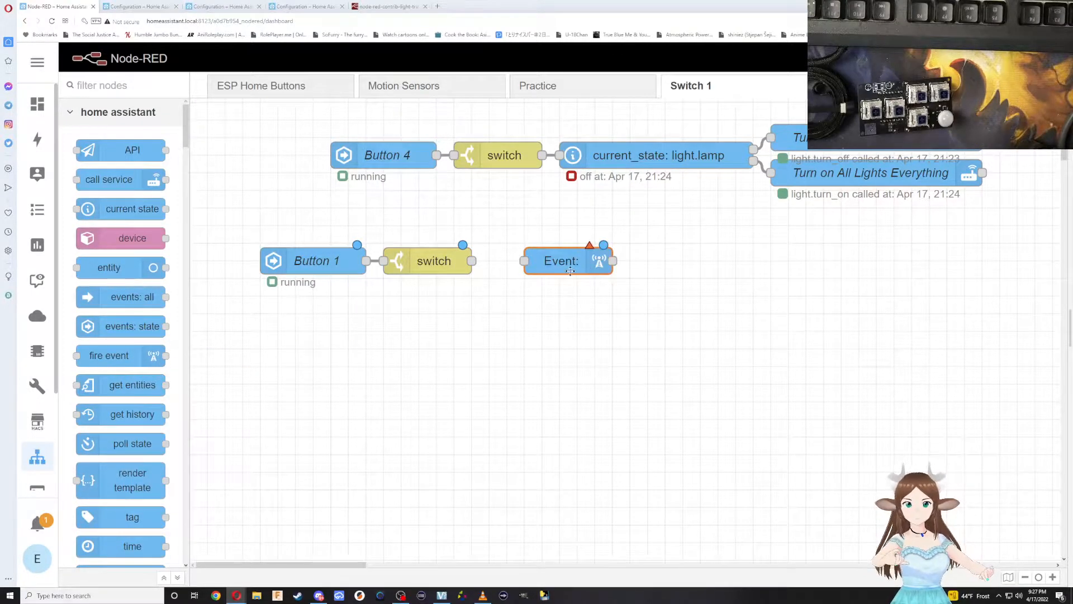
key("Delete")
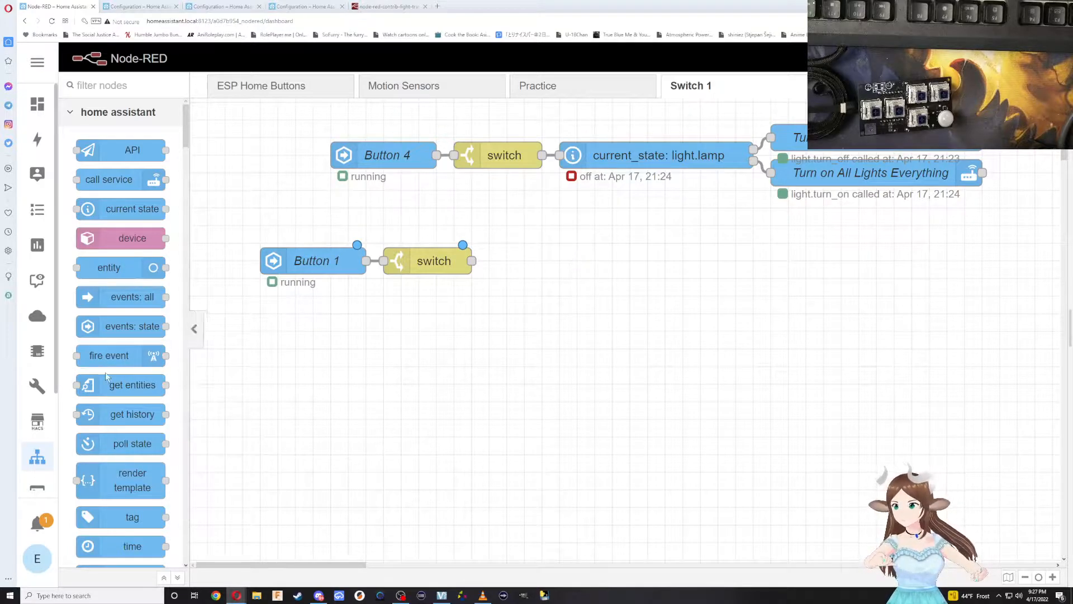
Add a call service node beside the Button 1 flow's switch node and connect it to the switch output.
left_click_drag(137, 181, 564, 267)
left_click_drag(472, 261, 506, 260)
left_click_drag(577, 268, 560, 267)
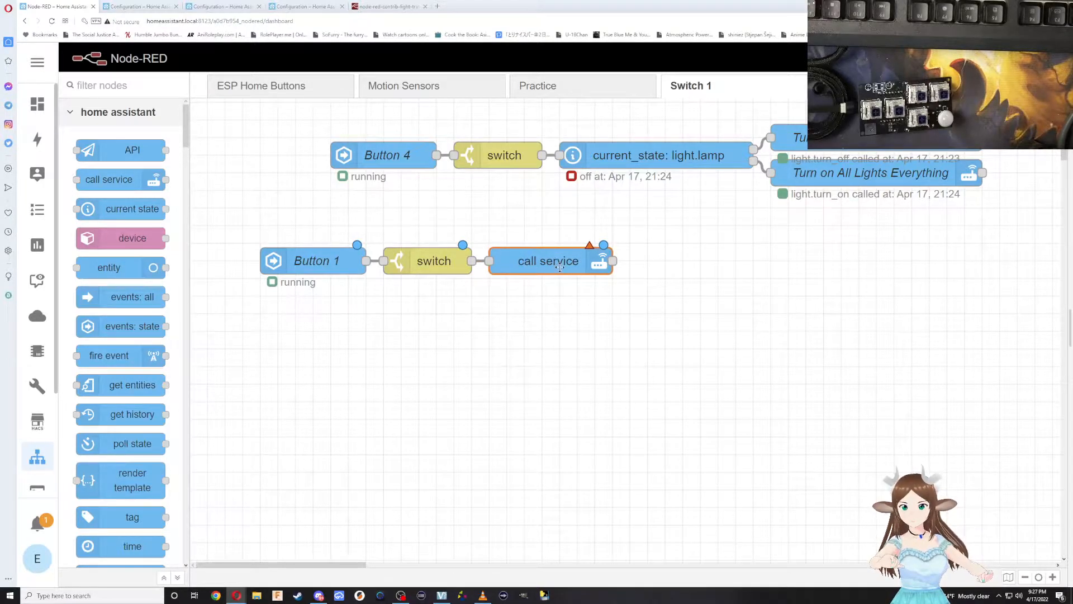
Name the new call service node Turn on All Lights.
double_click(560, 267)
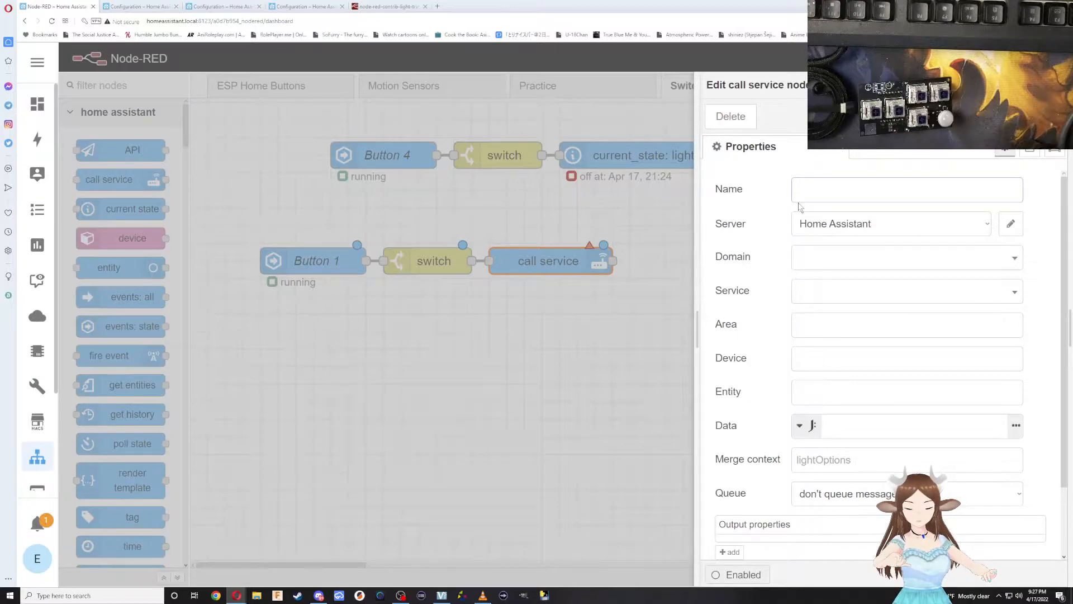
type("light")
key("BackSpace")
key("BackSpace")
key("BackSpace")
key("BackSpace")
key("BackSpace")
type("Tun")
key("BackSpace")
key("BackSpace")
key("BackSpace")
key("BackSpace")
type("rn on A")
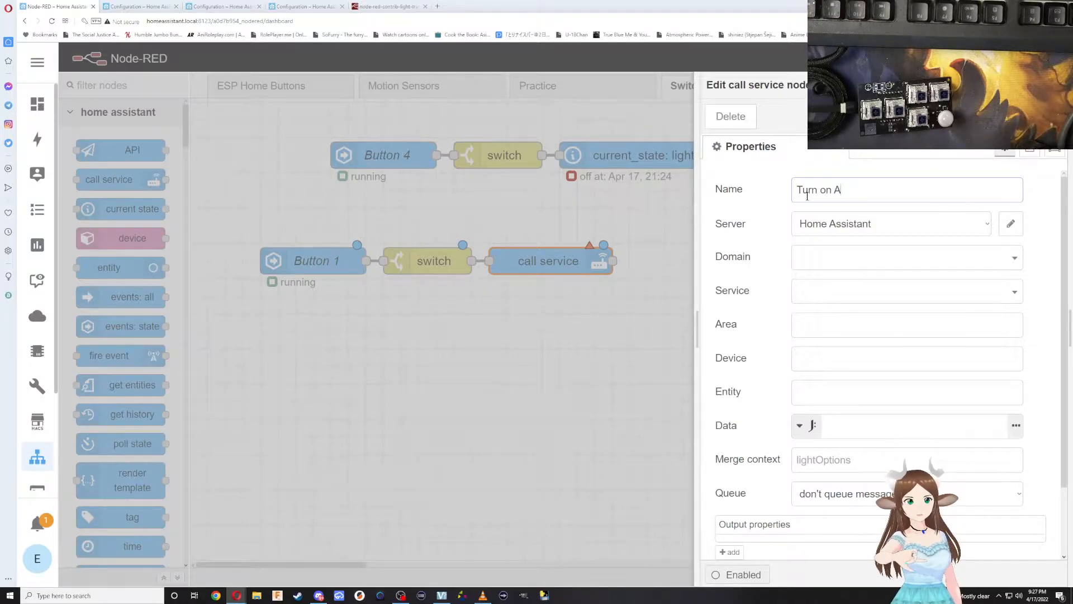
type("ll Lights")
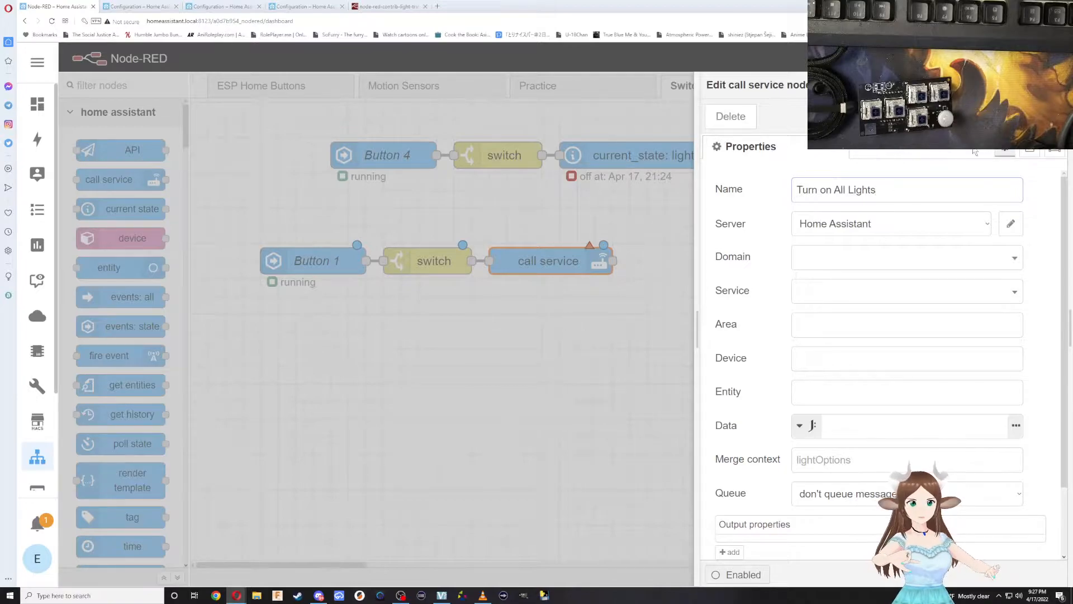
Set the call service node's domain to light and its service to turn_on.
left_click(819, 258)
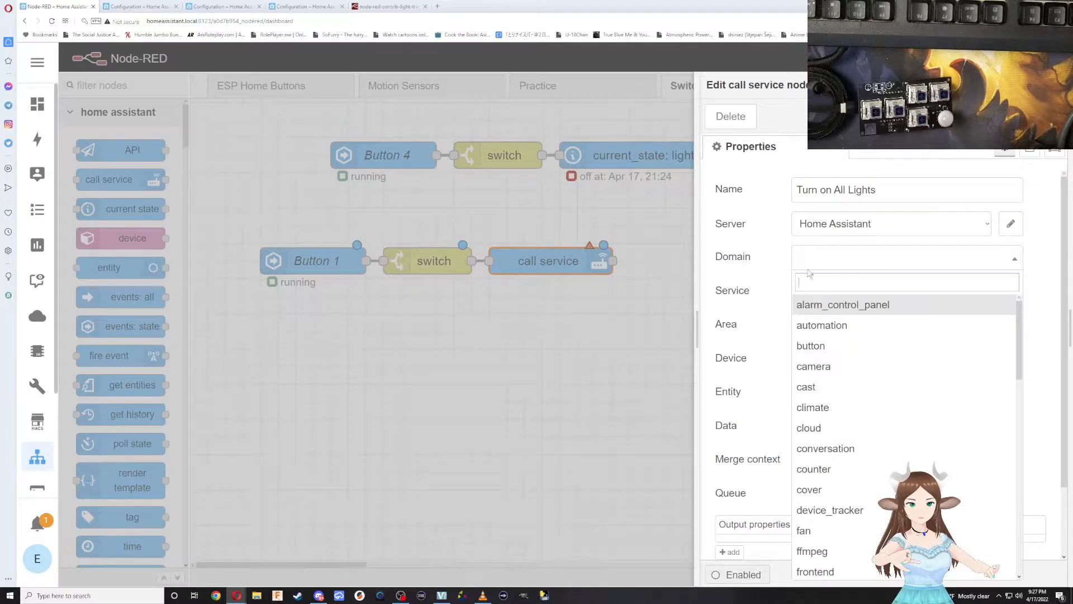
type("bed")
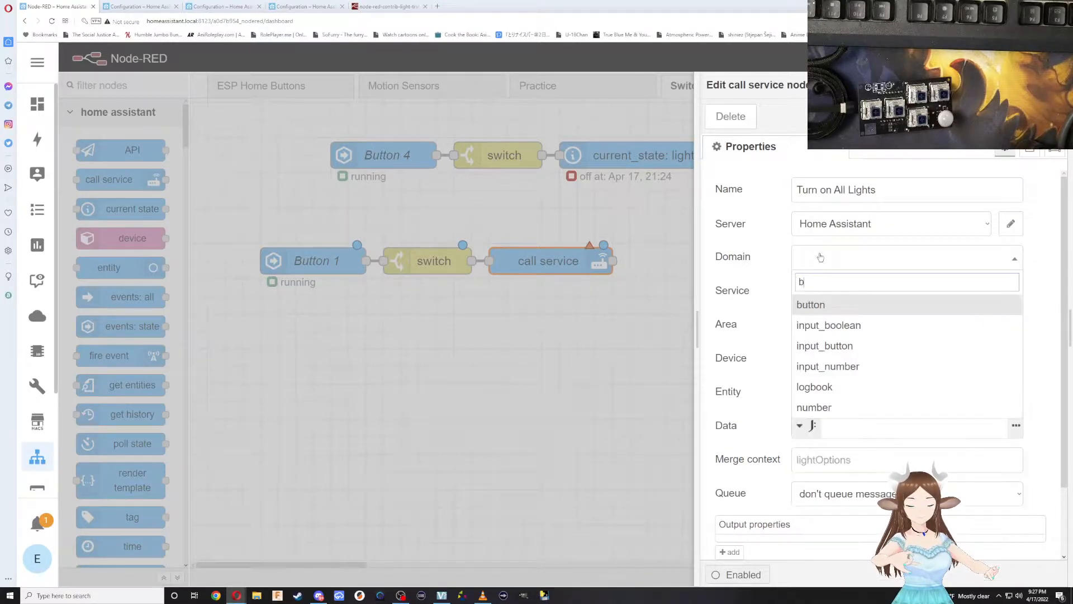
key("BackSpace")
key("BackSpace")
key("BackSpace")
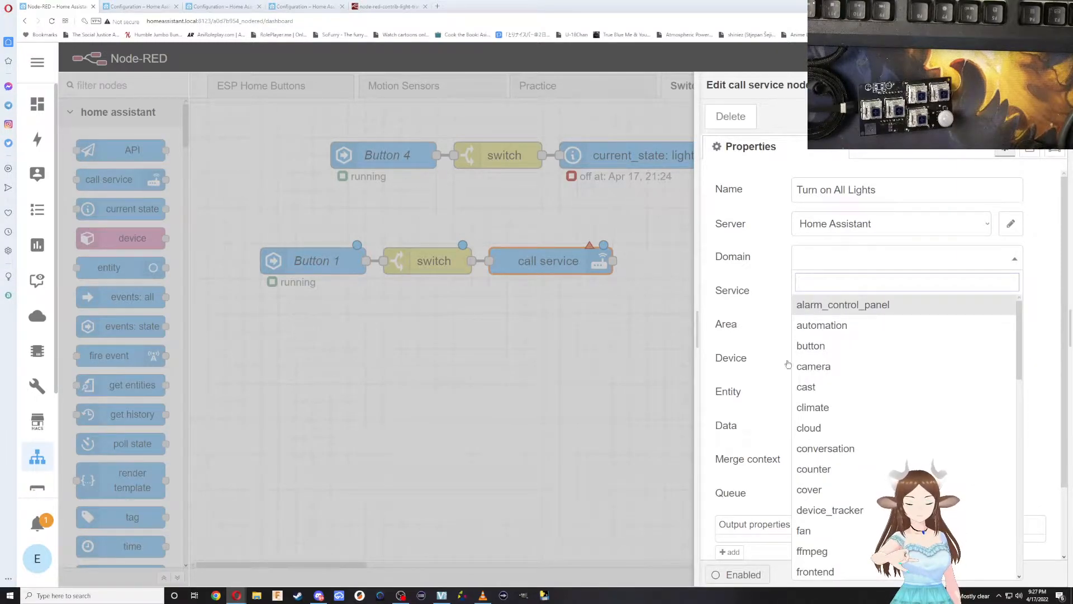
scroll(816, 386, "down", 3)
scroll(822, 437, "down", 4)
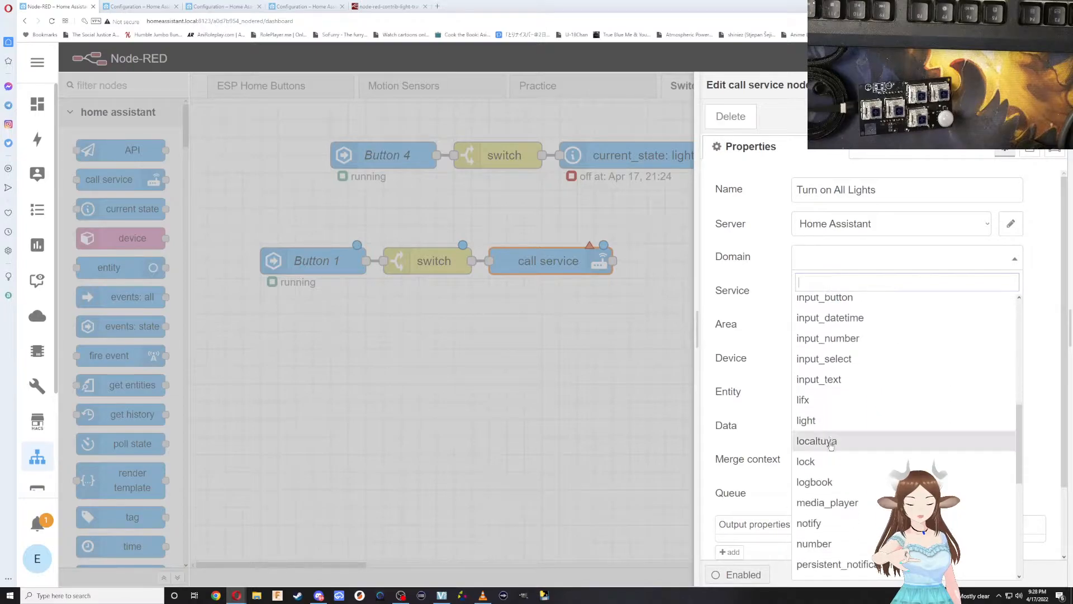
left_click(826, 417)
left_click(812, 291)
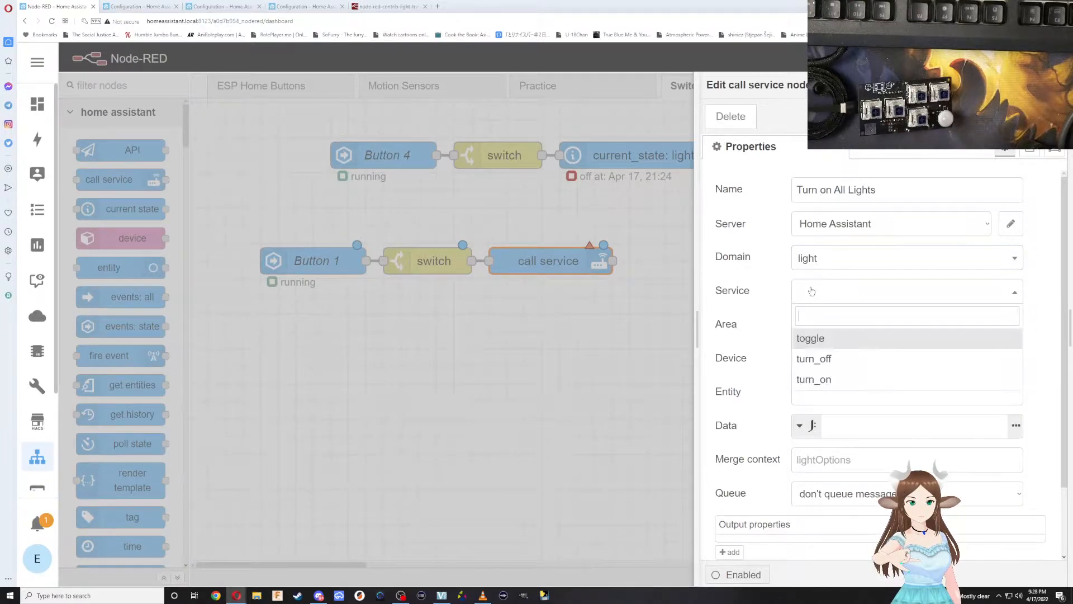
left_click(814, 379)
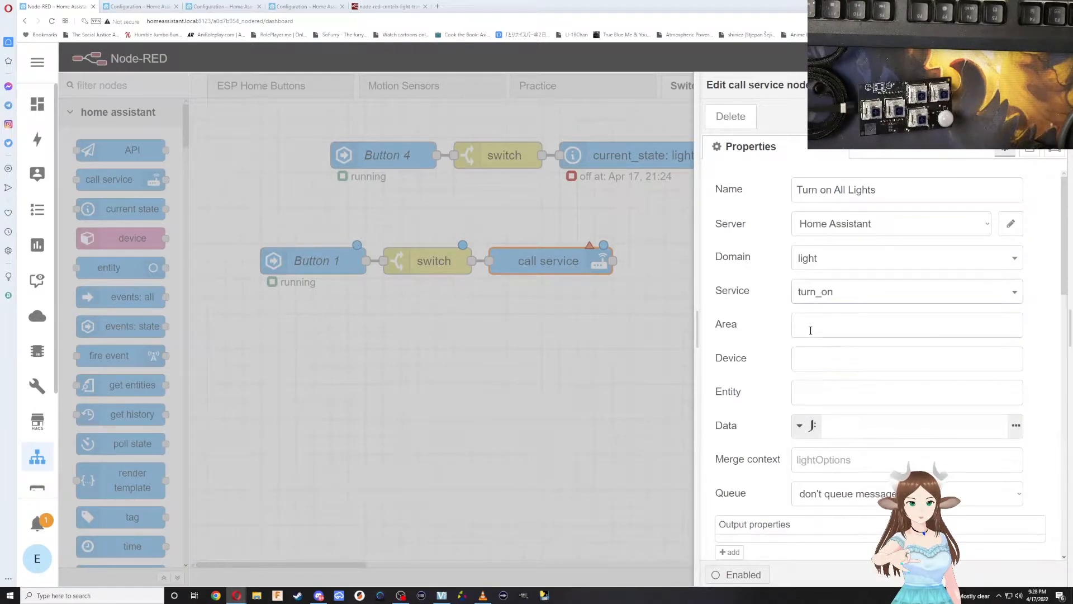
left_click(811, 322)
left_click(810, 349)
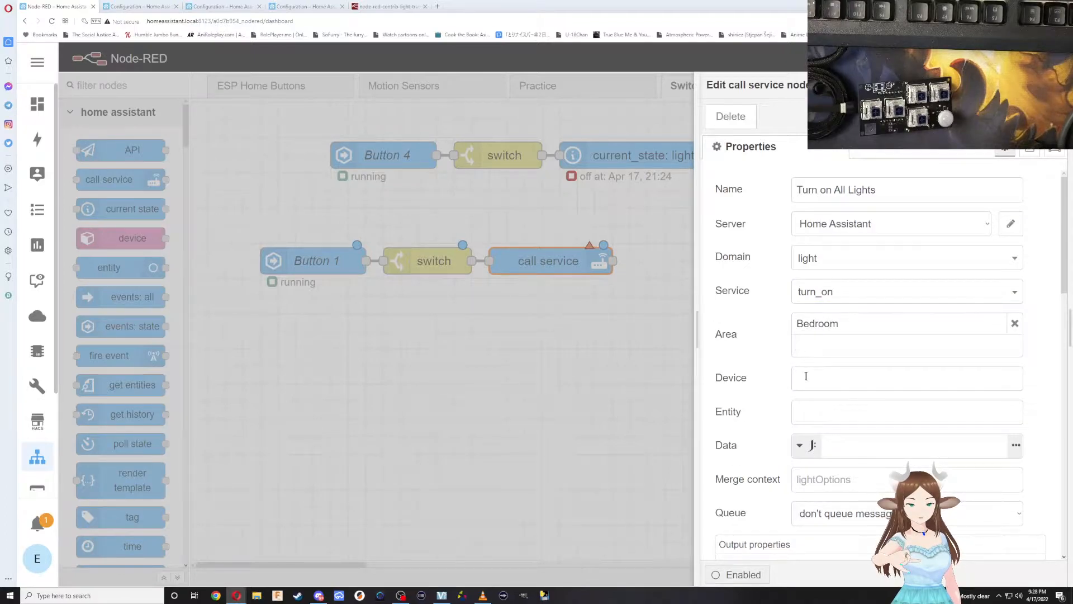
left_click(1015, 323)
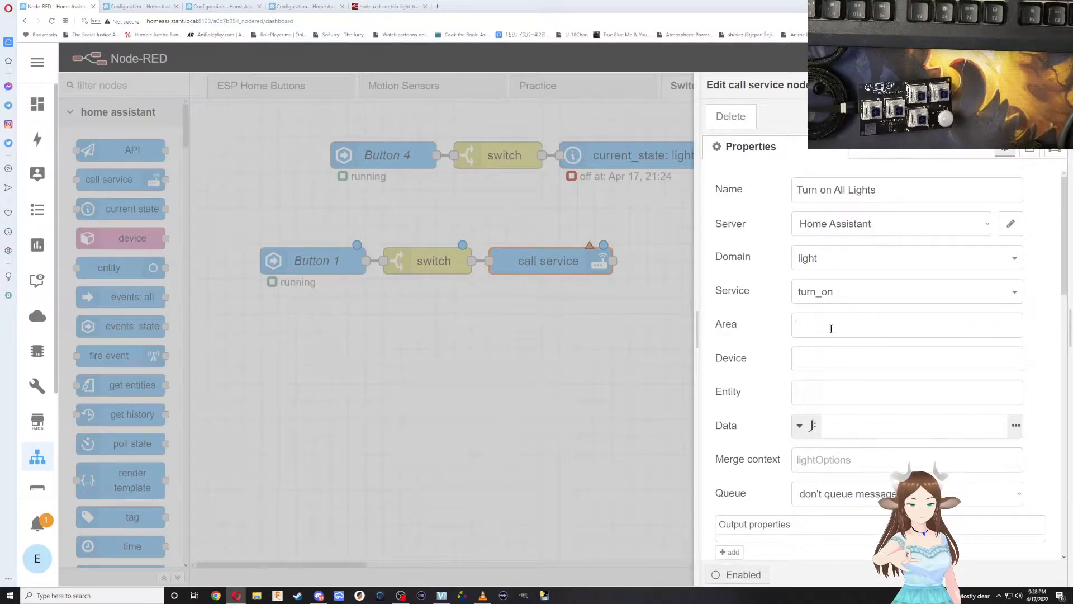
Add Dresser, grandpas-lamp and Lamp as the target devices of the call service node.
left_click(811, 360)
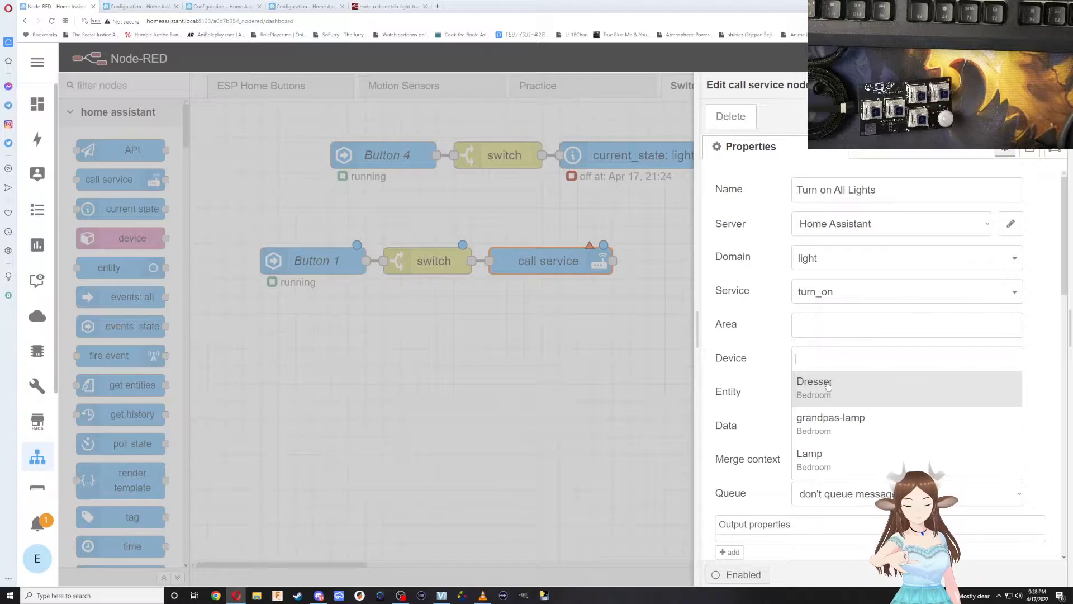
left_click(827, 385)
left_click(828, 366)
left_click(828, 433)
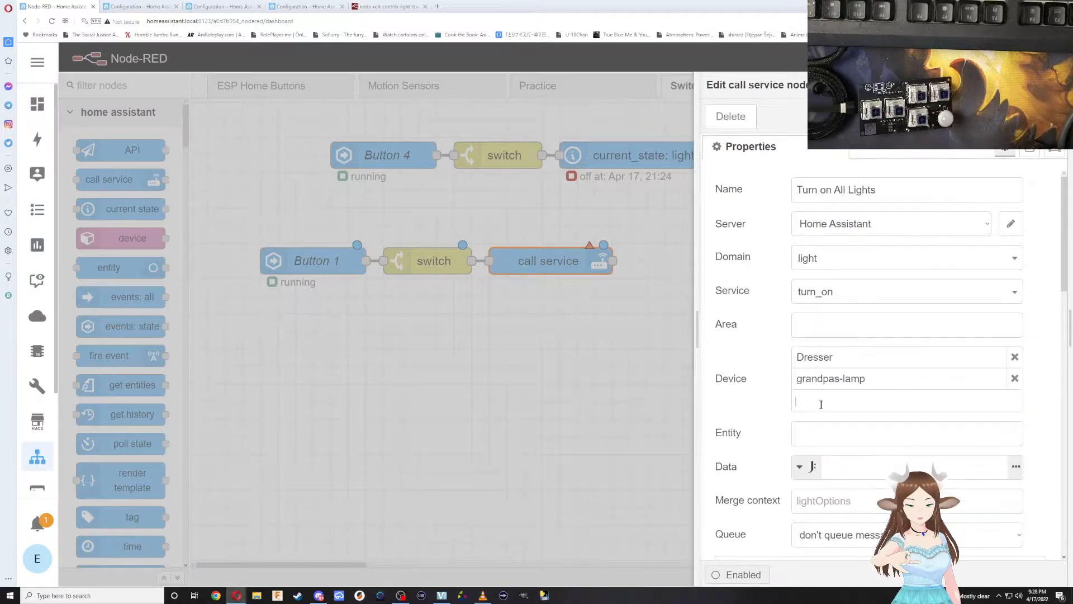
left_click(821, 405)
left_click(812, 491)
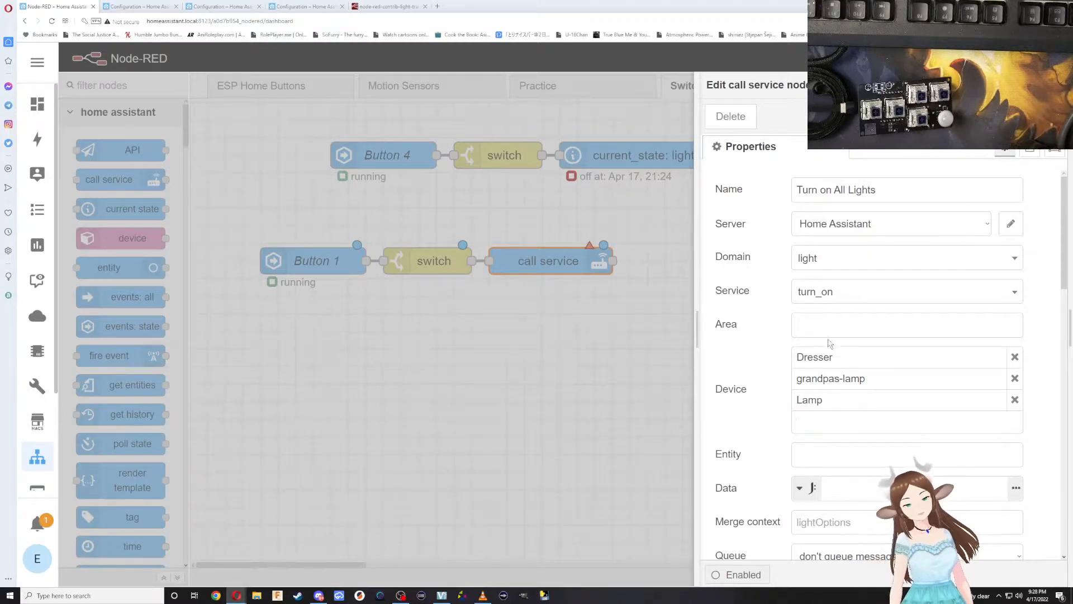
Review the remaining call service options, save the node's settings, and deploy the flow.
scroll(826, 465, "down", 1)
scroll(826, 464, "down", 8)
scroll(846, 342, "up", 7)
scroll(846, 342, "up", 2)
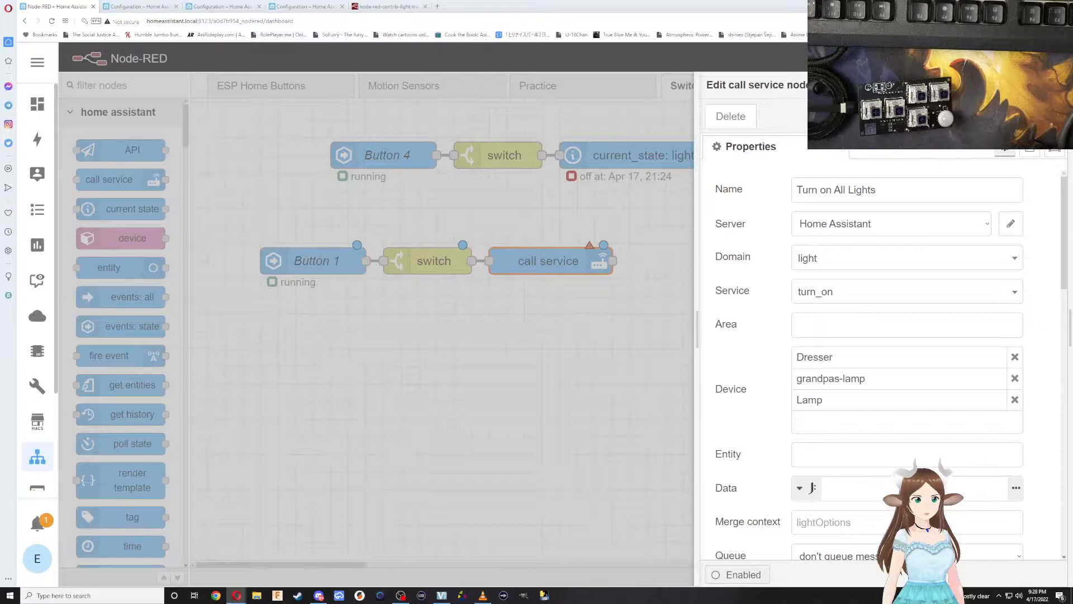
left_click(1039, 117)
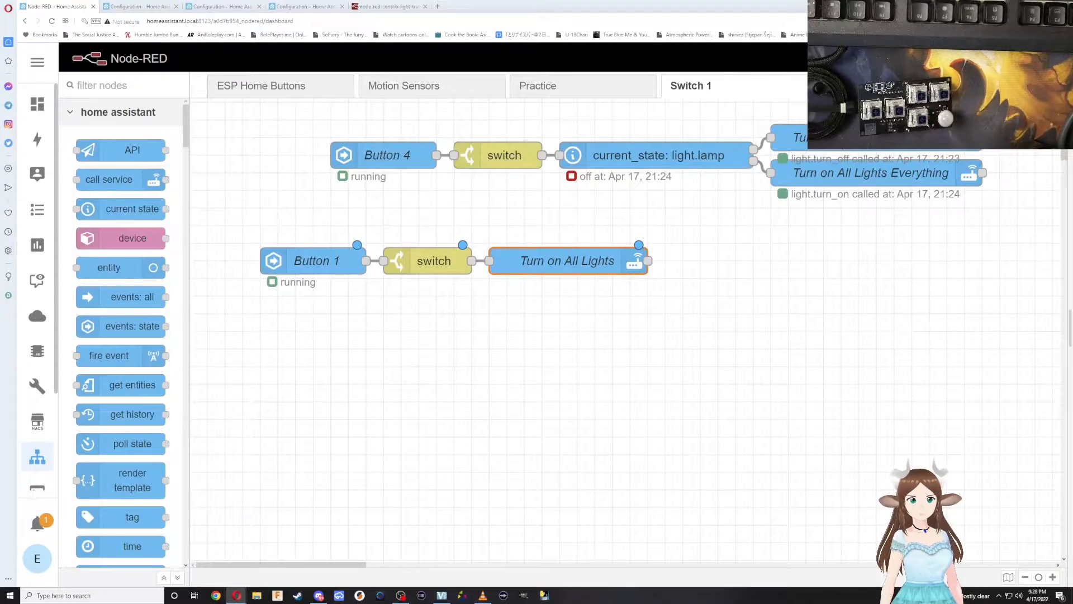
left_click(976, 58)
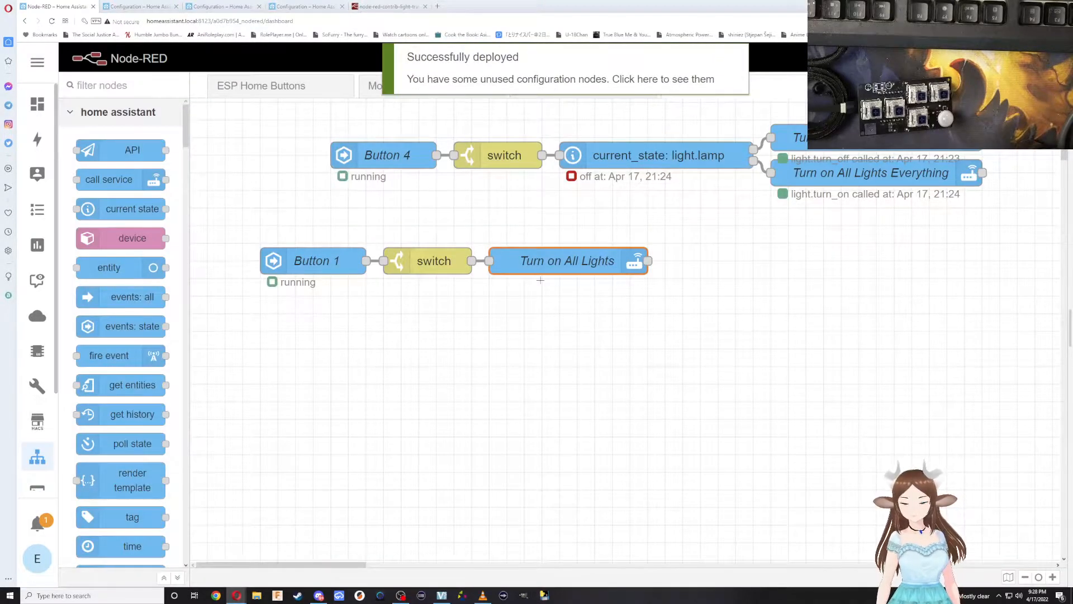
Open the Button 1 node's entity choice and copy the entity ID binary_sensor.switch1_button_1 from the switch1 device page.
left_click(316, 260)
double_click(316, 260)
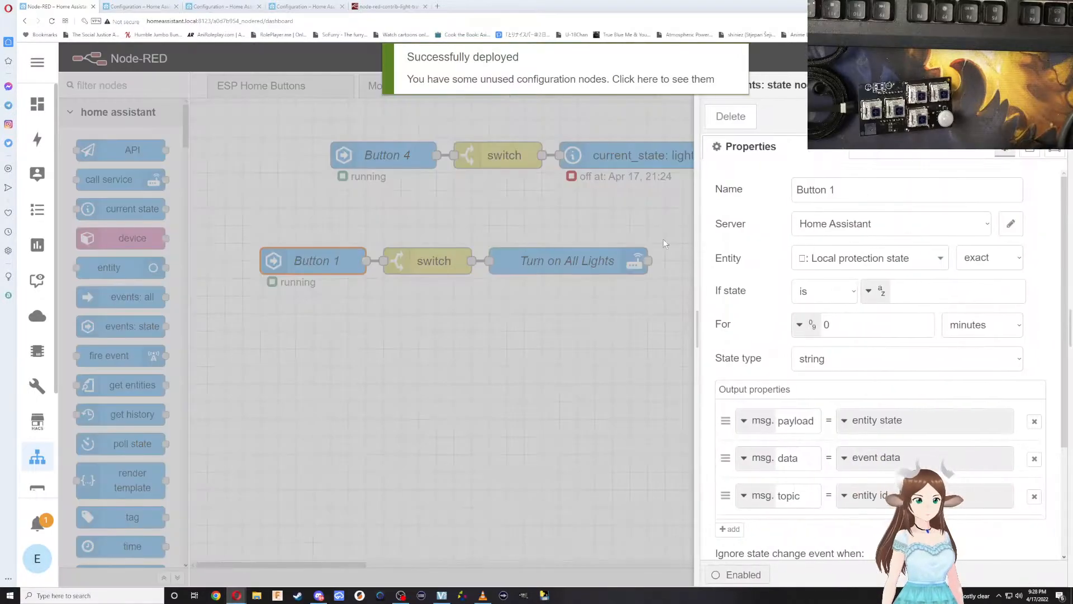
left_click(825, 258)
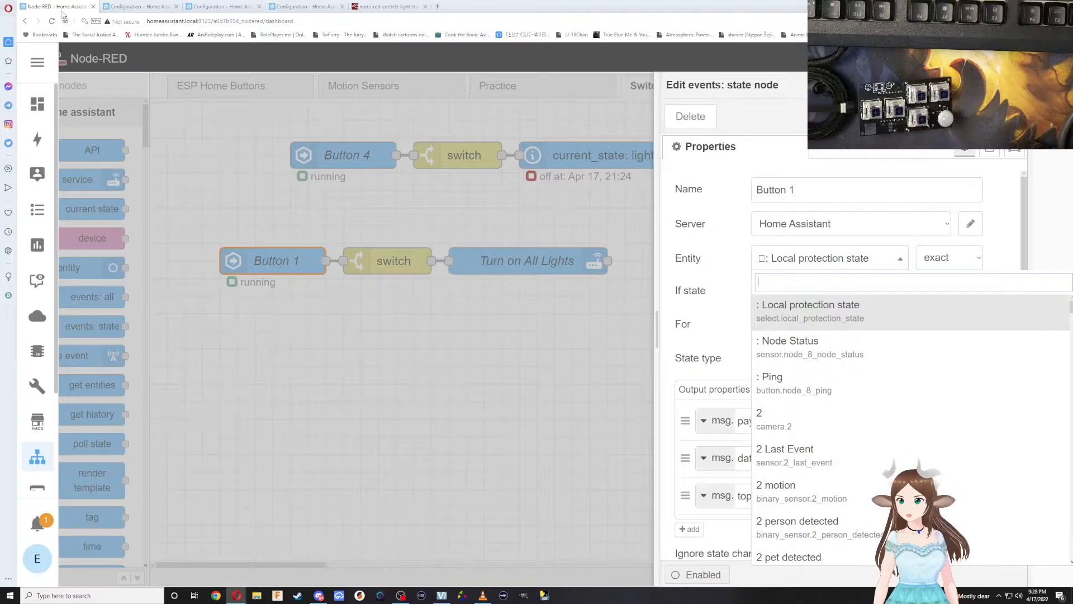
left_click(124, 7)
left_click(231, 5)
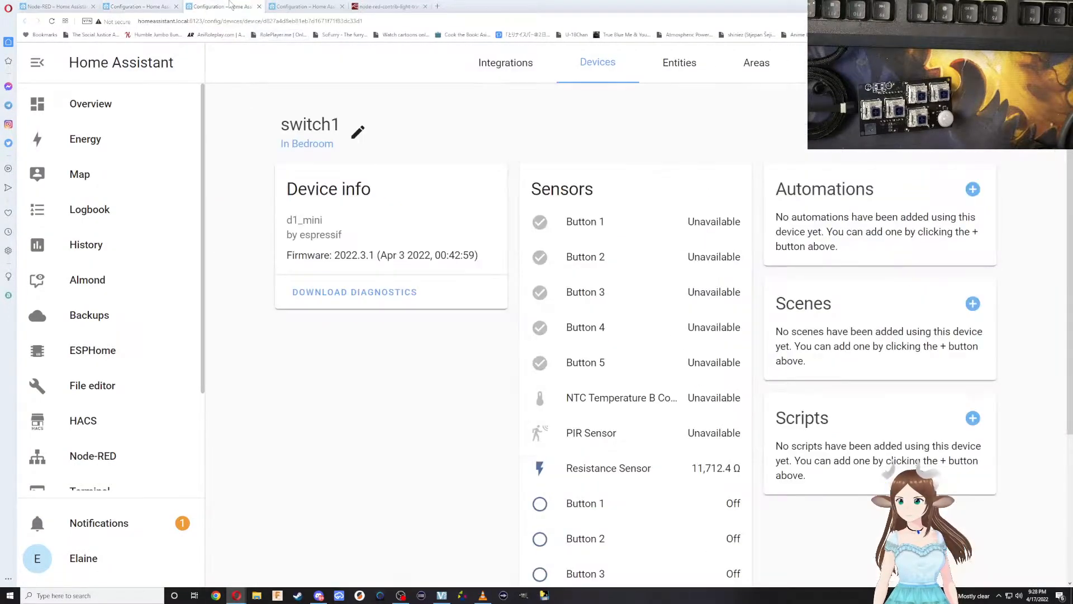
scroll(573, 397, "down", 2)
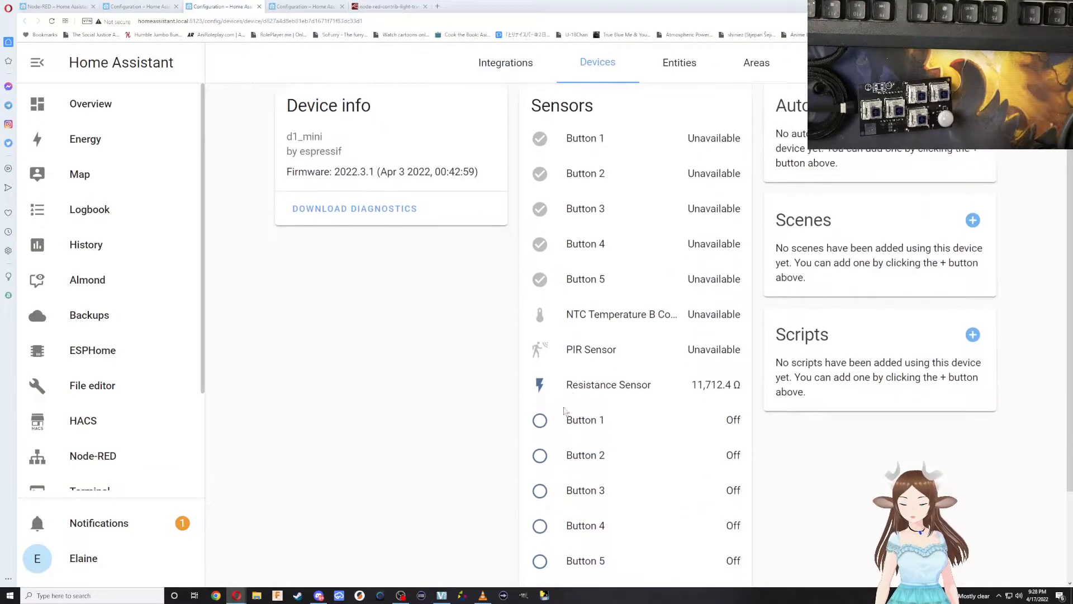
left_click(588, 422)
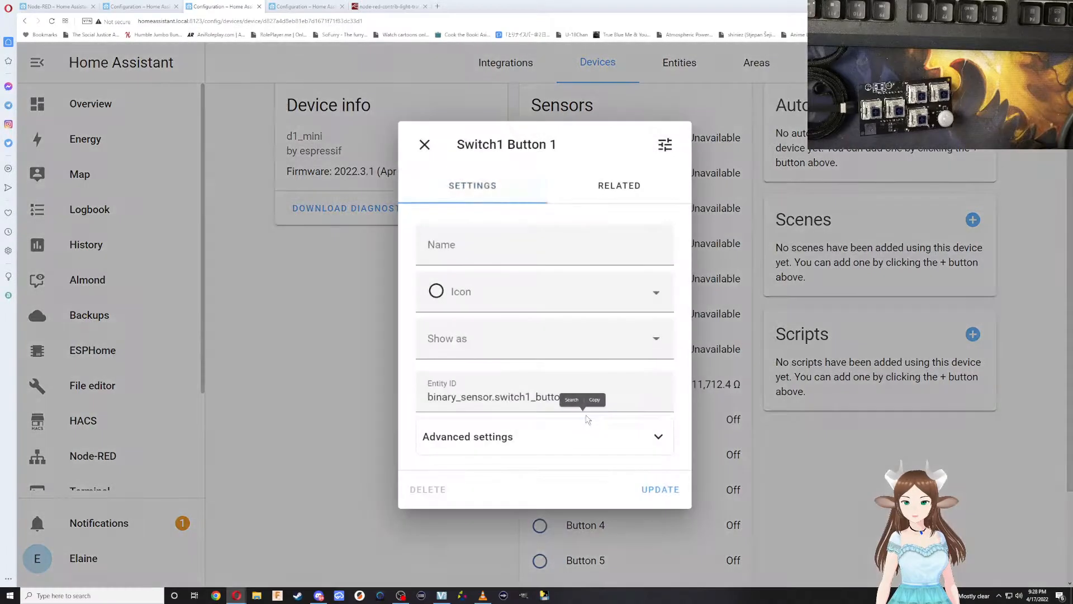
double_click(441, 396)
key("ctrl+c")
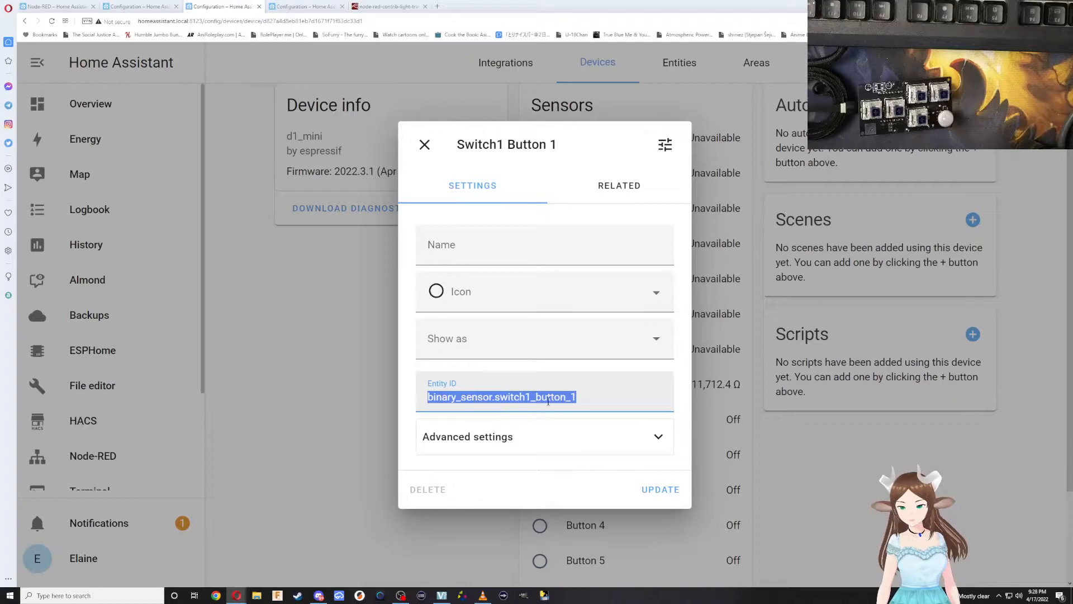
Back in Node-RED, set the Button 1 node's entity to Switch1 Button 1 using the copied ID, save it and deploy the flow.
left_click(77, 7)
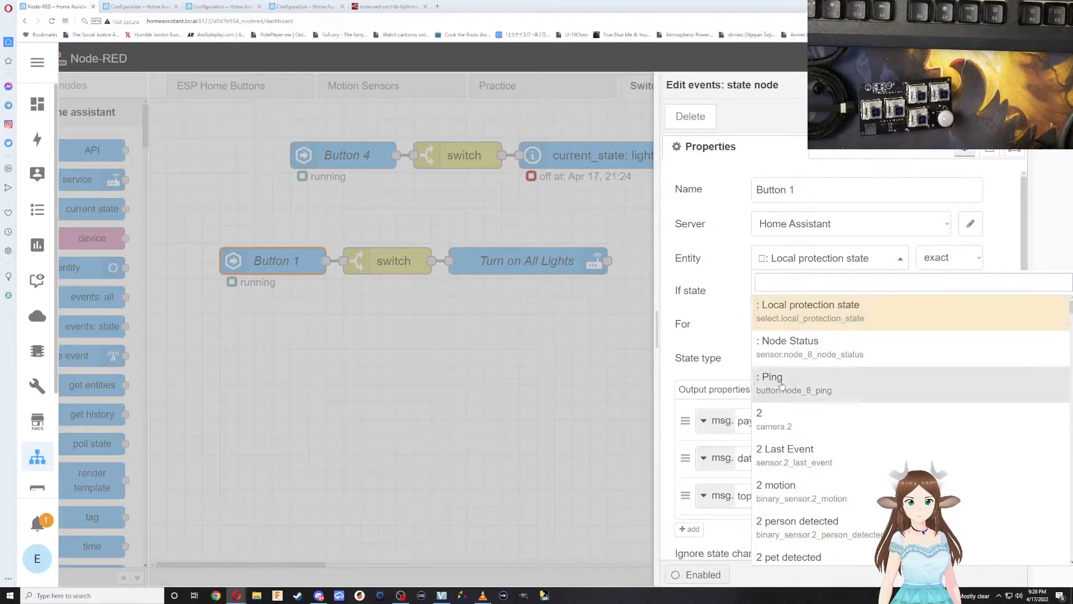
key("ctrl+v")
left_click(844, 316)
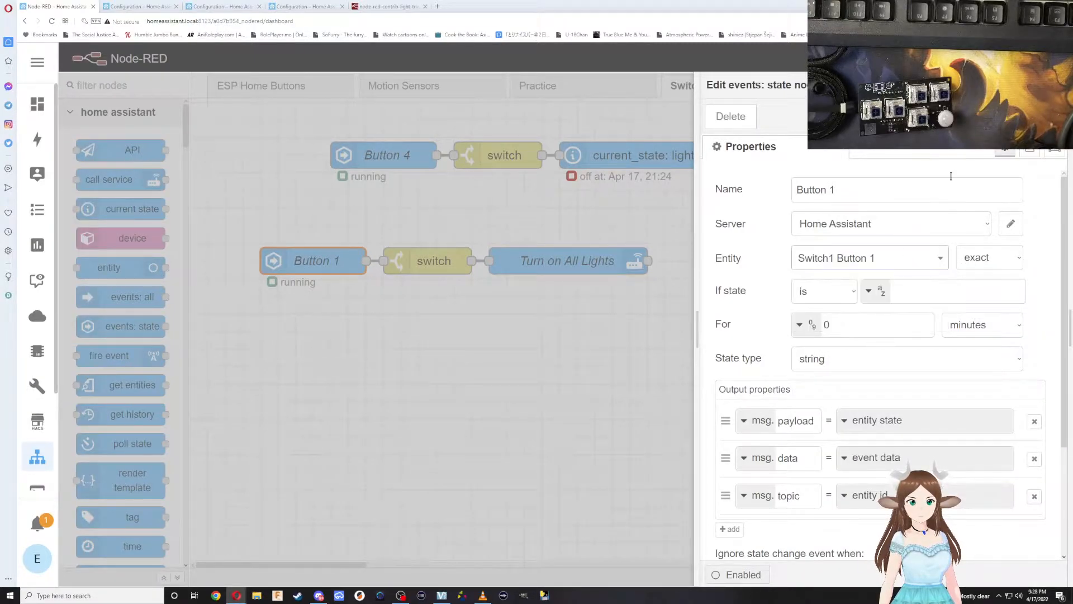
left_click(1034, 116)
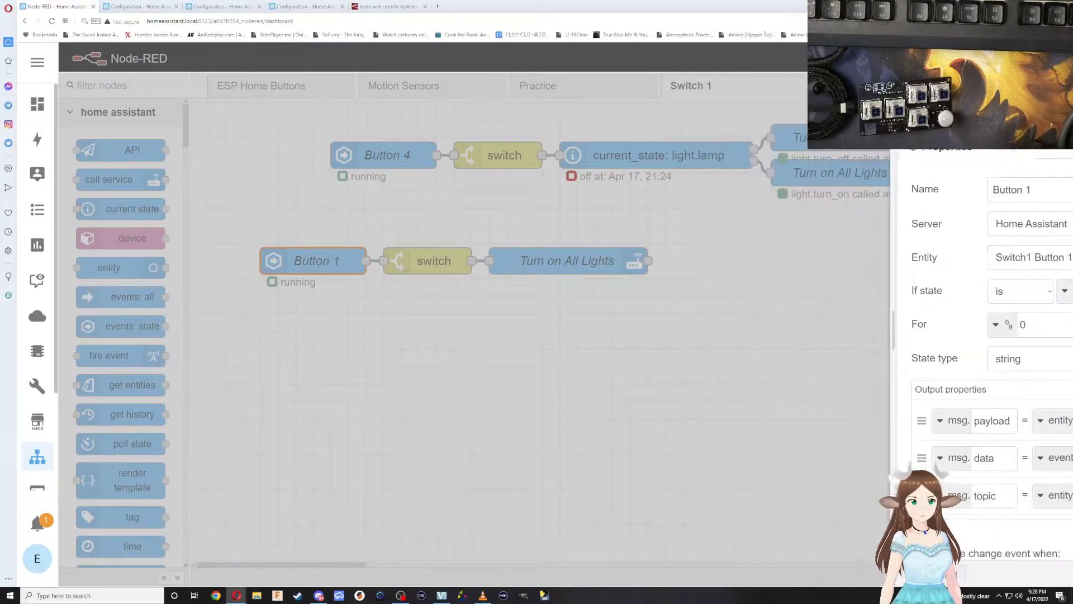
left_click(976, 58)
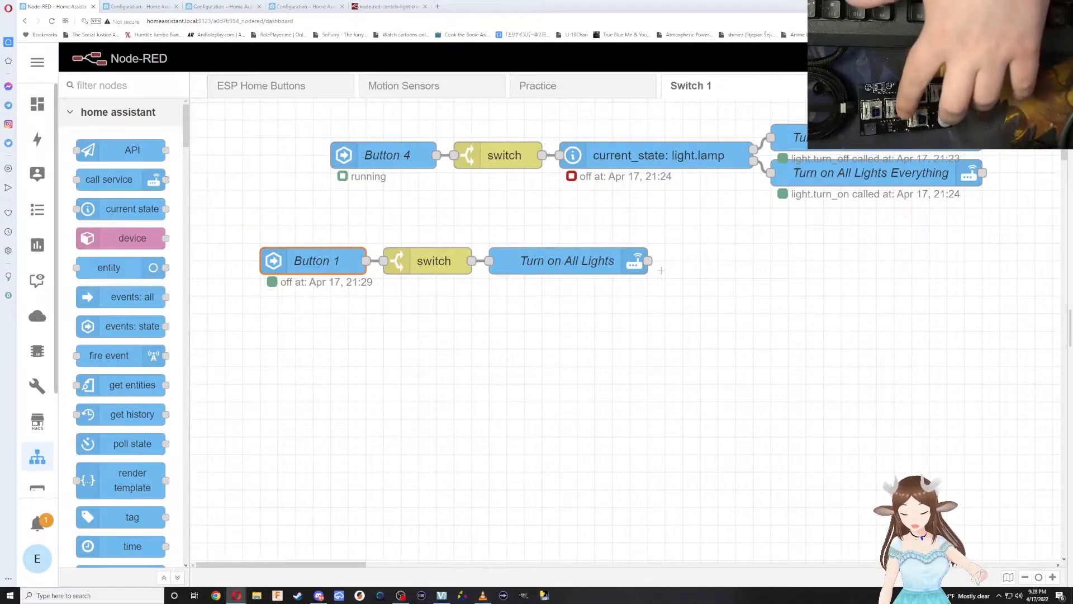
Compare the event state settings of the Button 4 and Button 1 nodes, including entity, state condition and output properties.
scroll(671, 251, "up", 1)
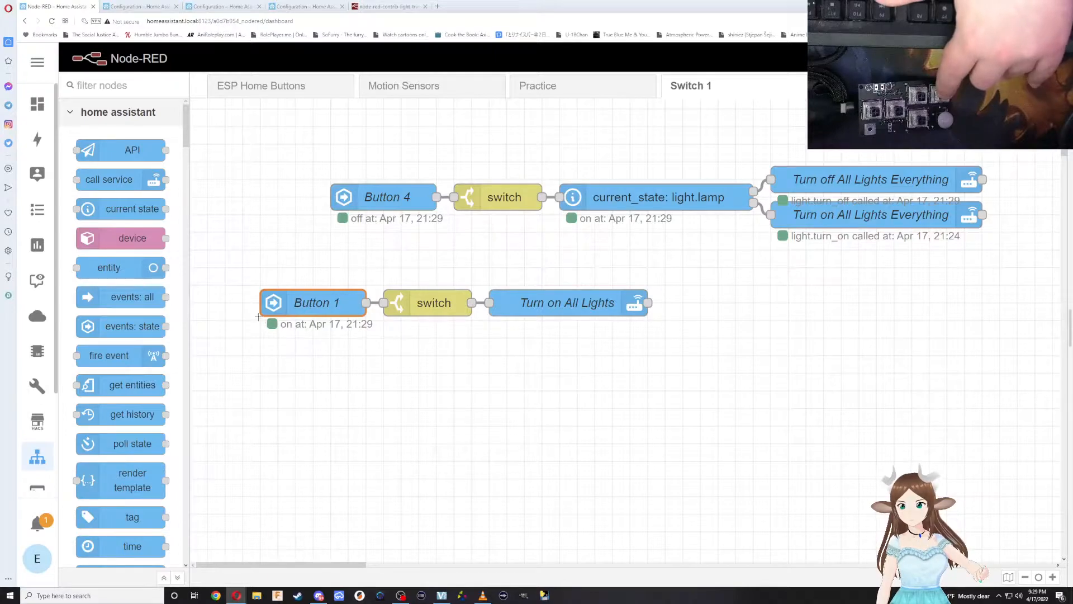
left_click(382, 193)
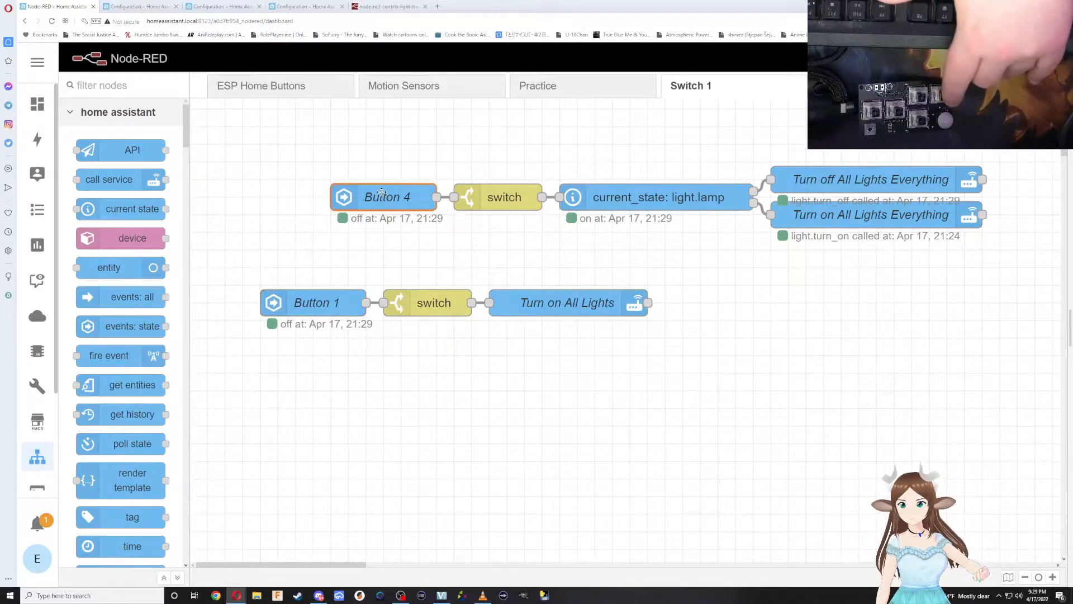
double_click(382, 193)
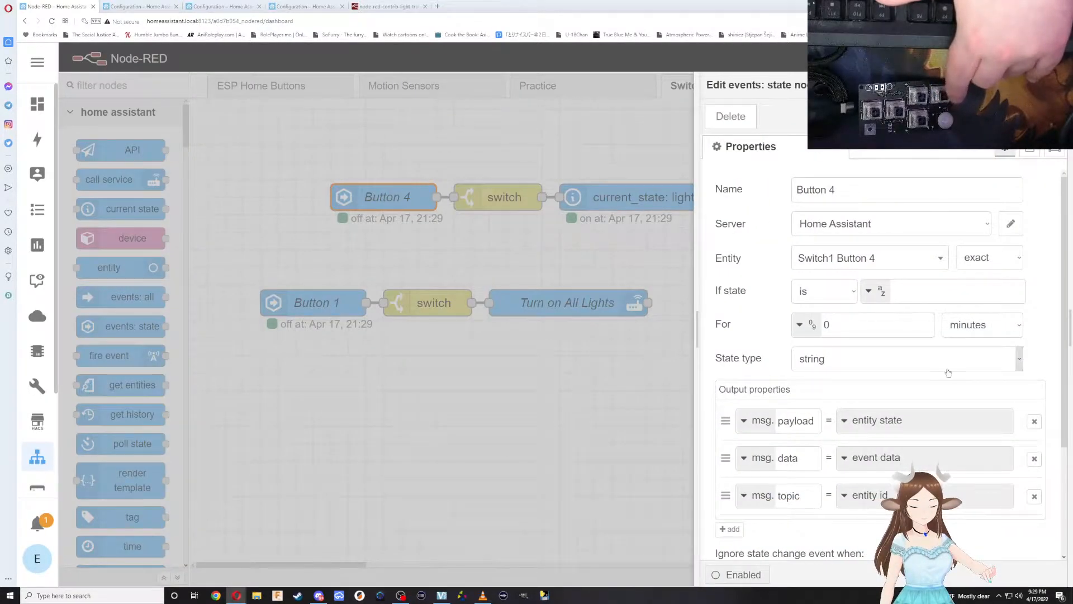
scroll(915, 378, "down", 3)
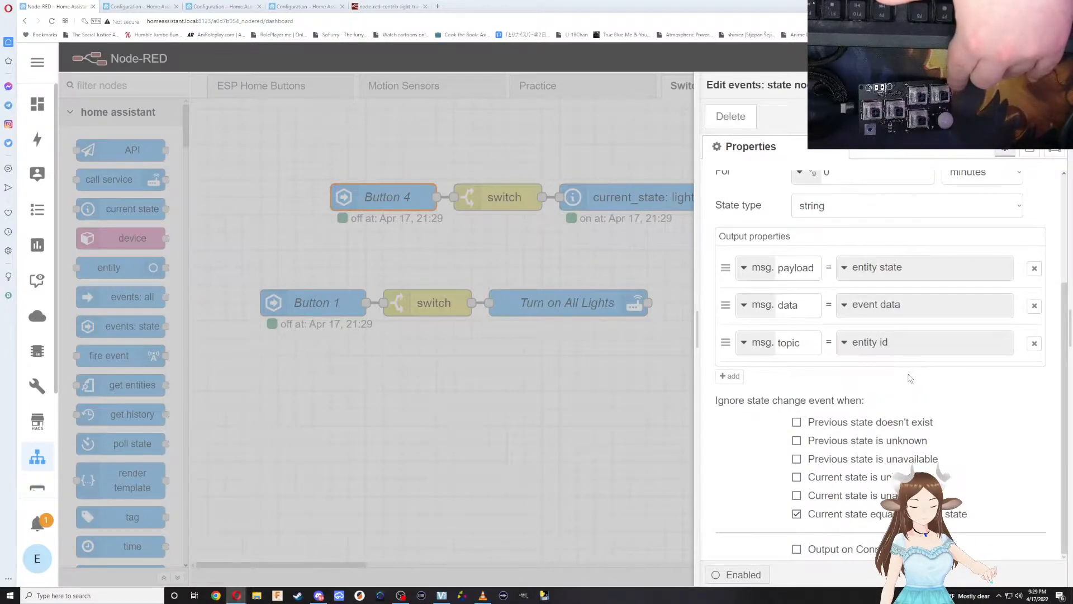
left_click(293, 295)
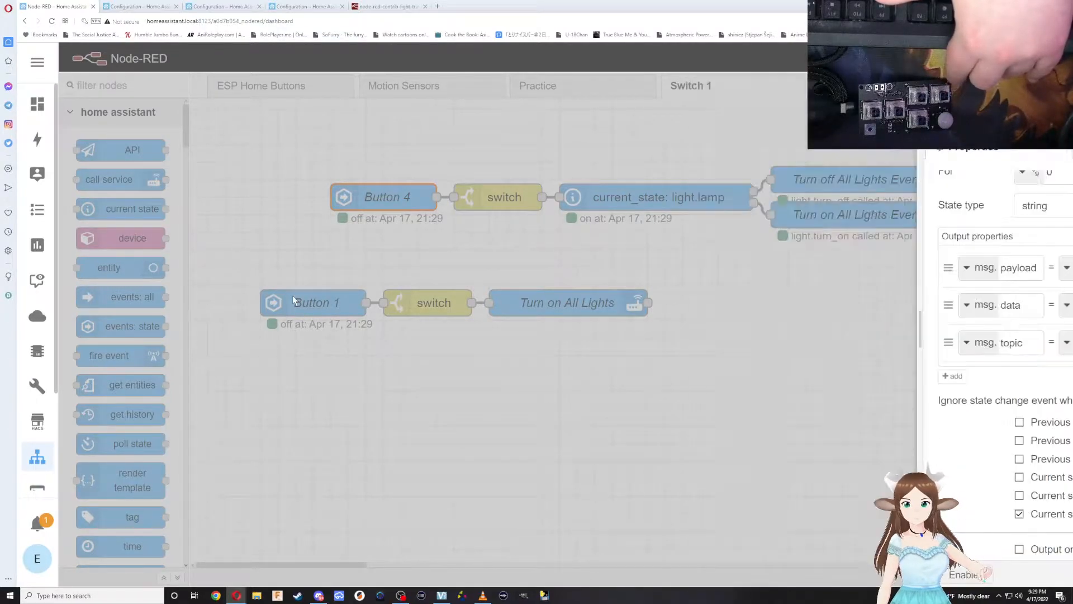
double_click(293, 296)
scroll(833, 435, "down", 3)
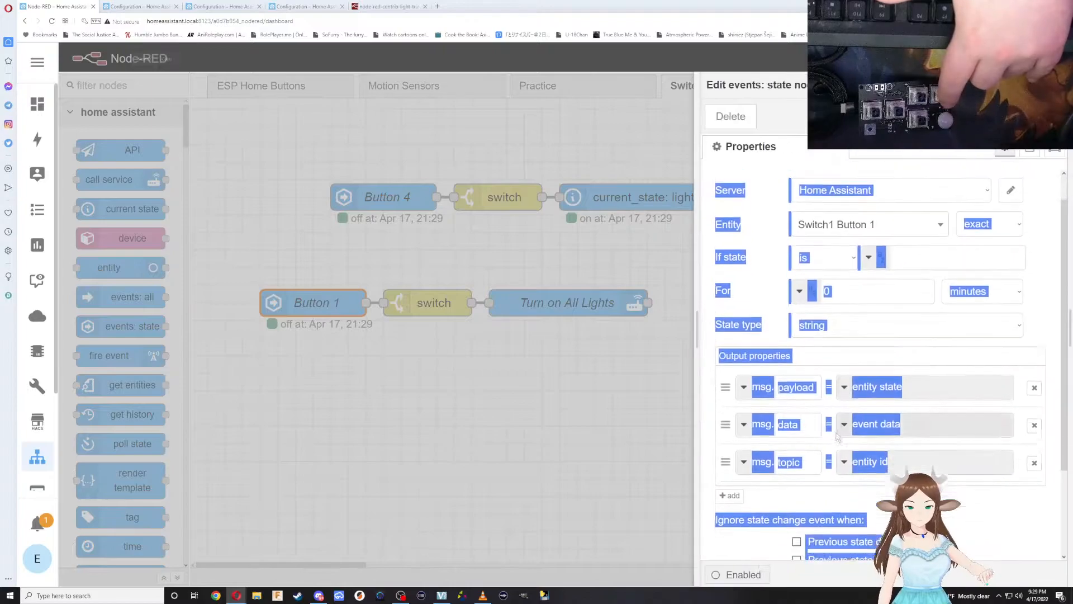
left_click(764, 479)
scroll(765, 425, "up", 3)
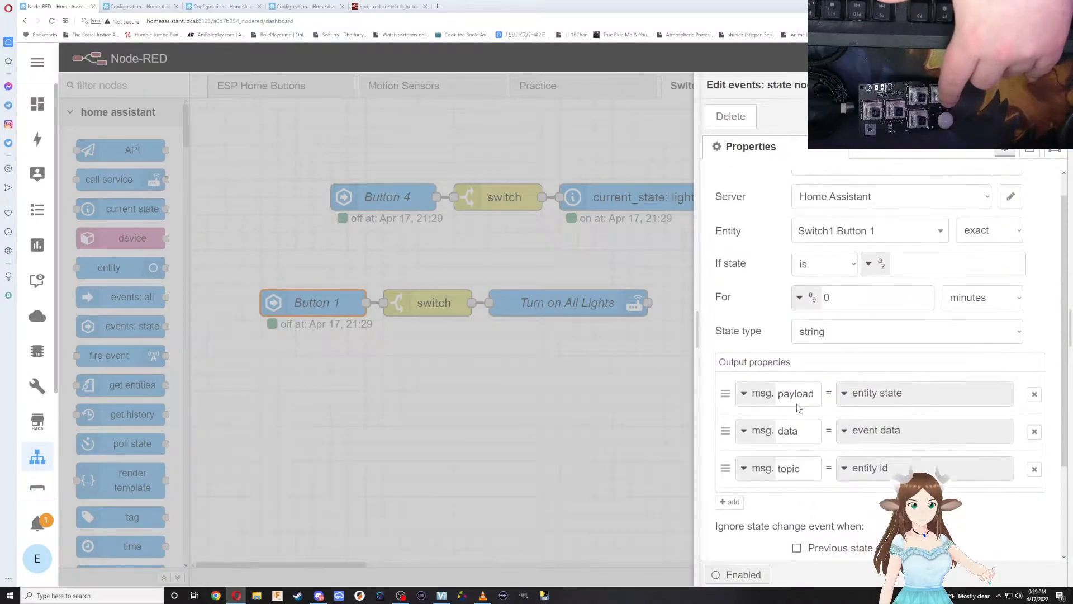
left_click(378, 192)
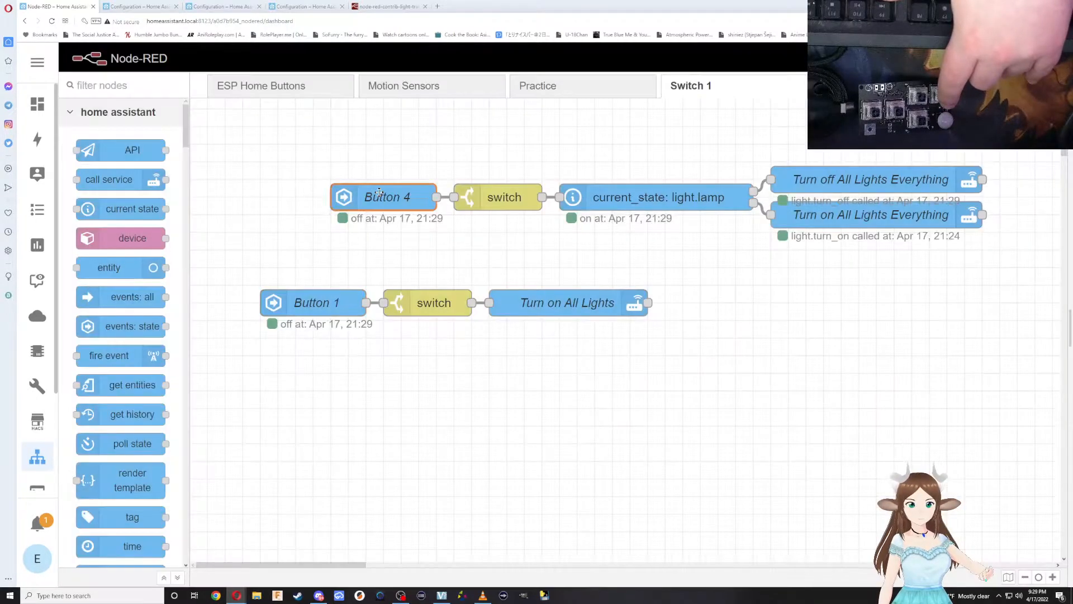
double_click(378, 193)
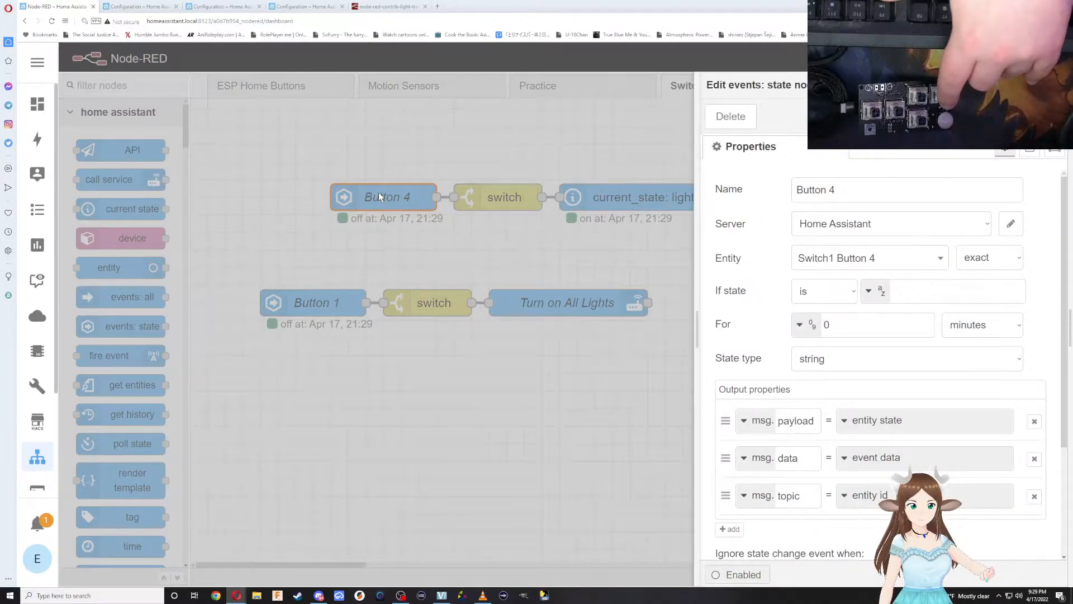
Set the Button 1 flow's switch node rule to == on, matching the Button 4 flow's switch node, save it and deploy.
left_click(425, 296)
double_click(426, 295)
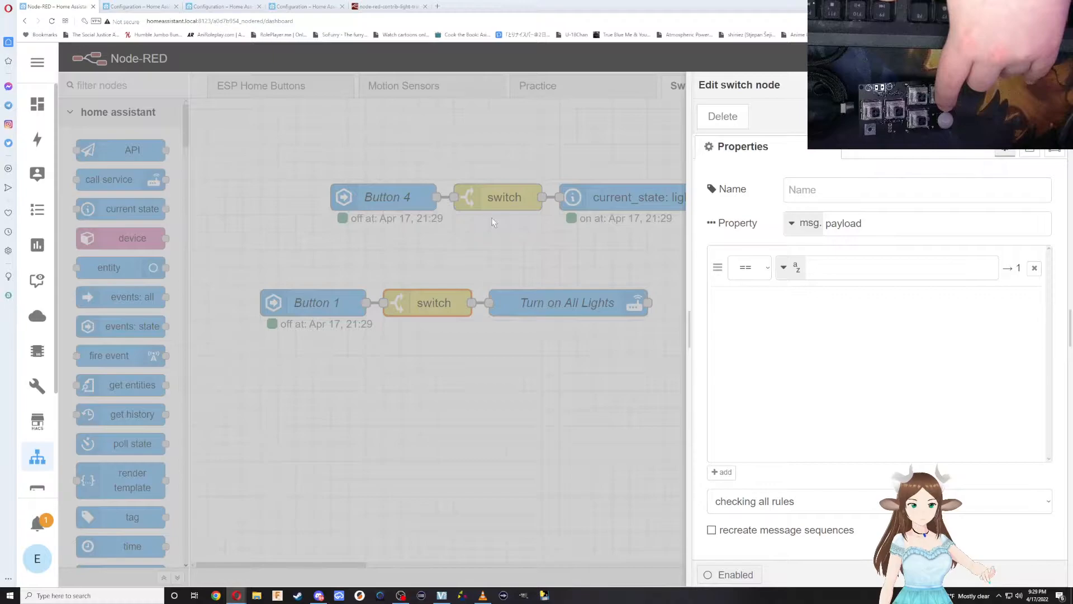
left_click(500, 200)
double_click(500, 200)
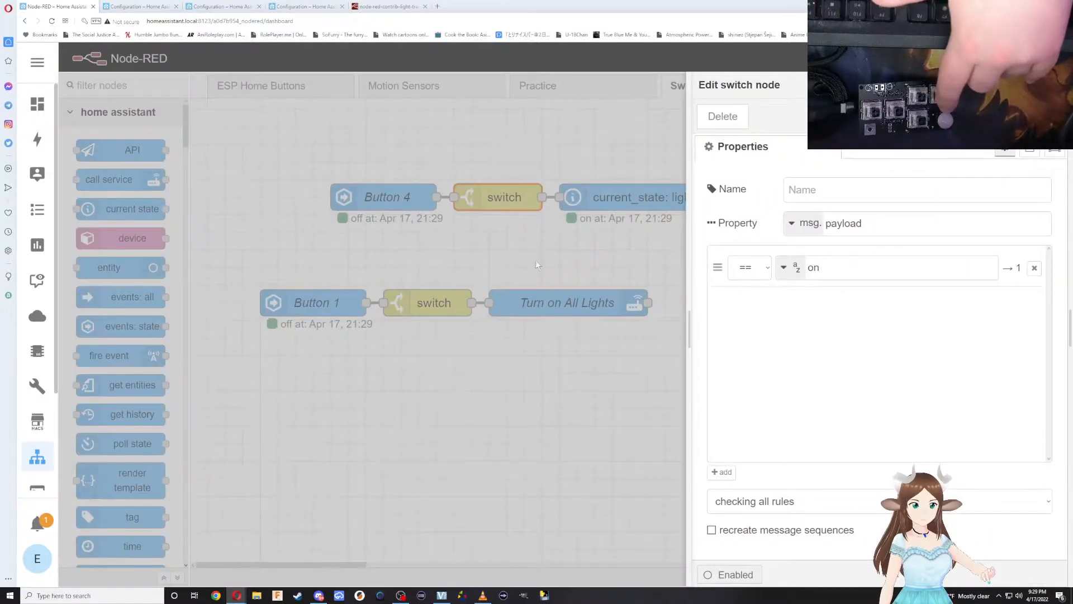
left_click(406, 300)
double_click(422, 301)
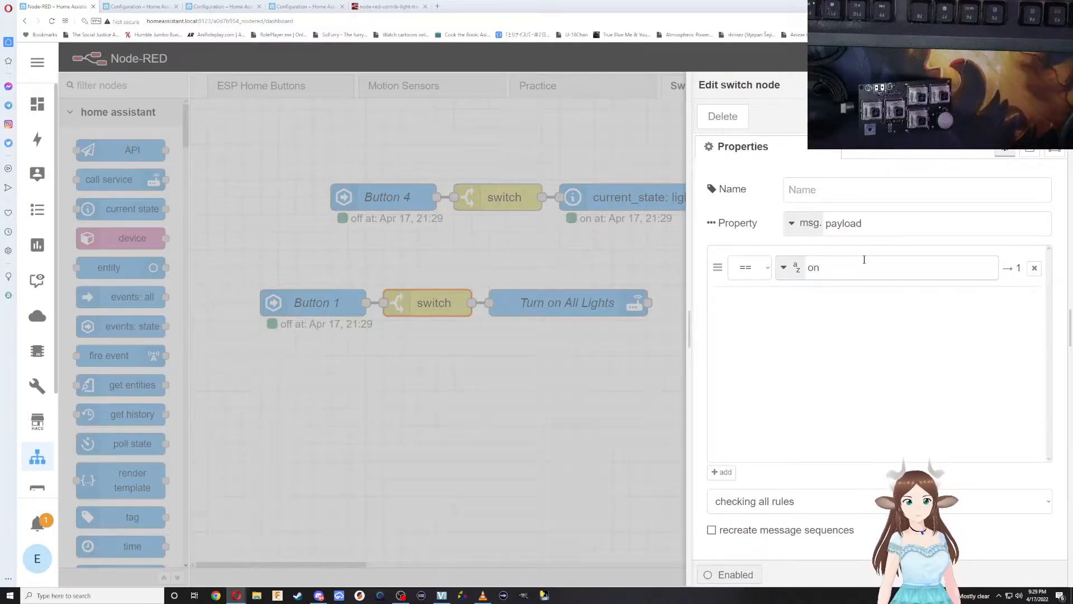
left_click(1039, 117)
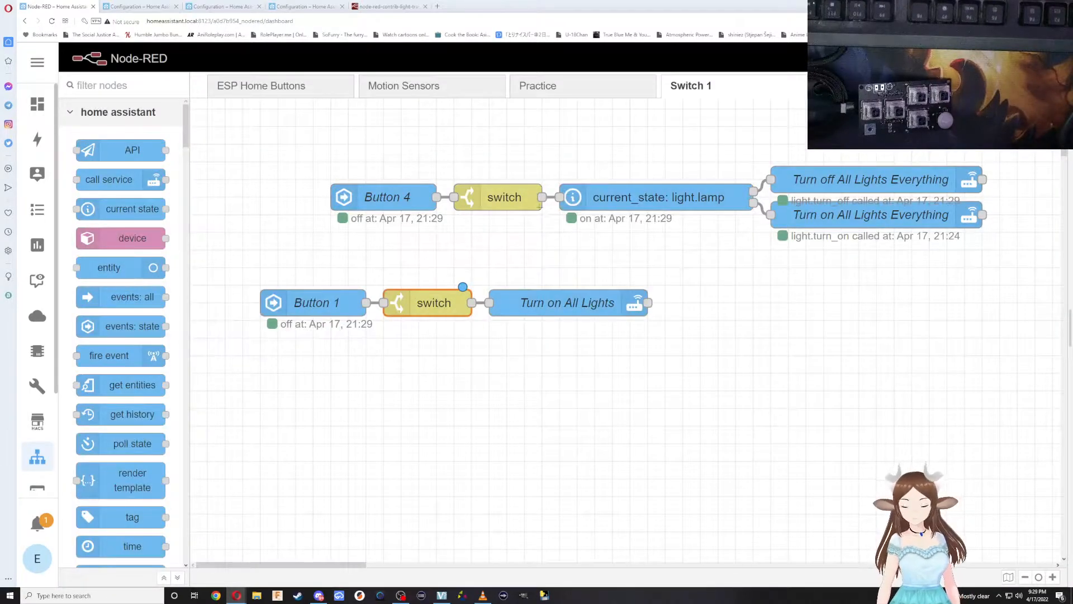
key("ctrl+d")
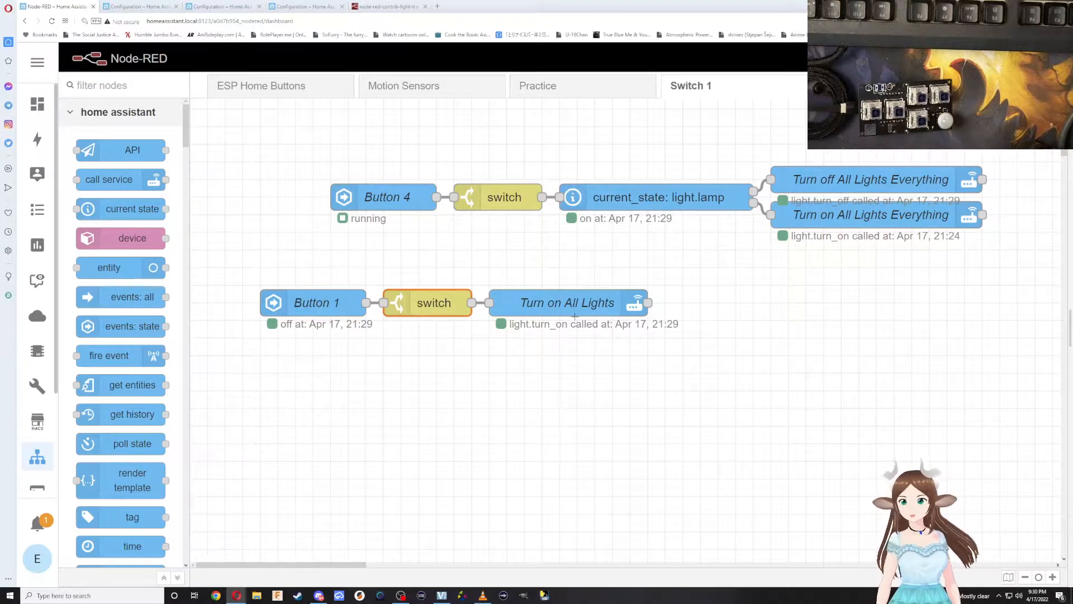
Duplicate the Button 1, switch and Turn on All Lights nodes and place the copy directly below the original flow.
left_click_drag(658, 350, 270, 283)
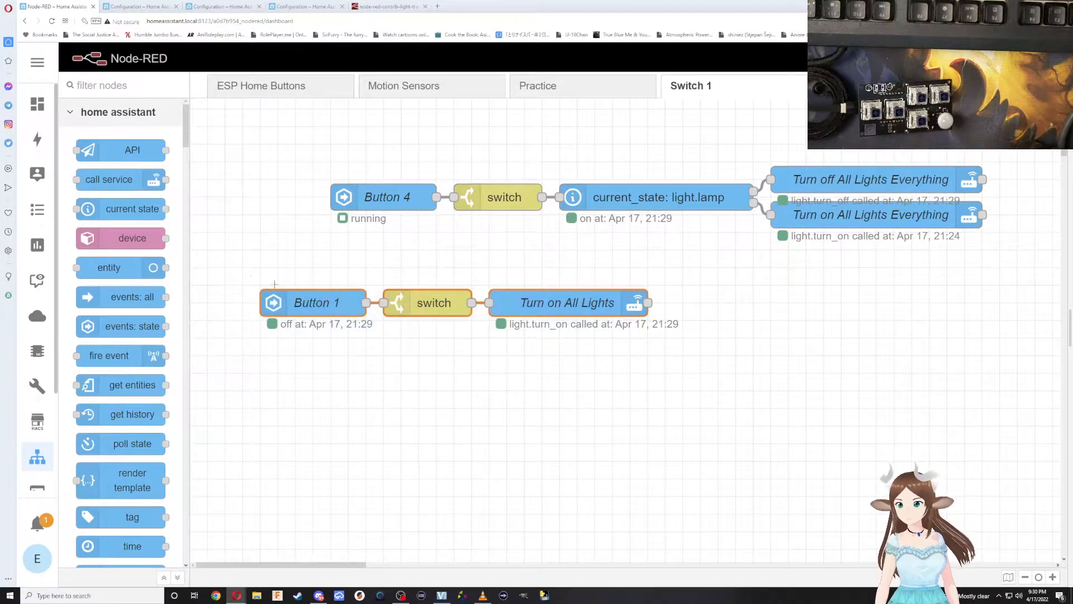
key("ctrl+c")
key("ctrl+v")
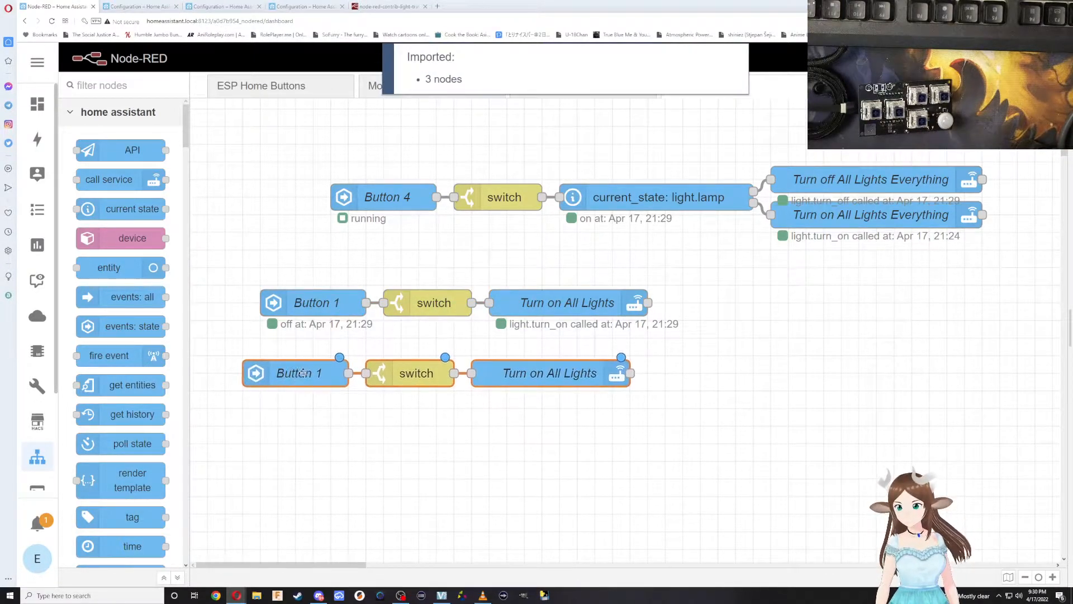
left_click(310, 372)
Rename the copied event node Button 2 with entity Switch1 Button 2, save it, and check the copied call service node's settings.
double_click(310, 371)
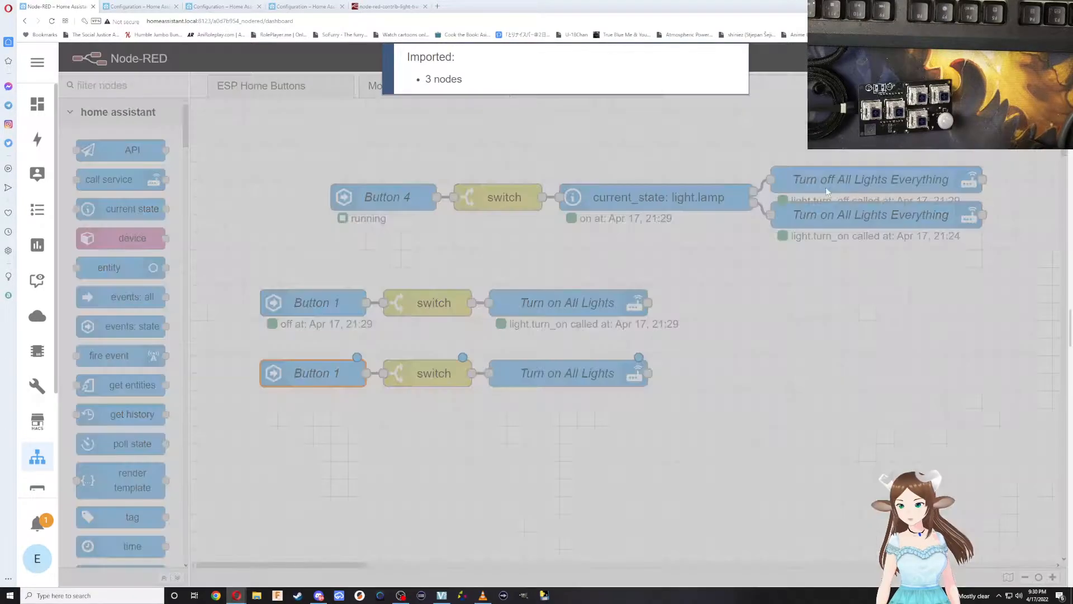
left_click(840, 200)
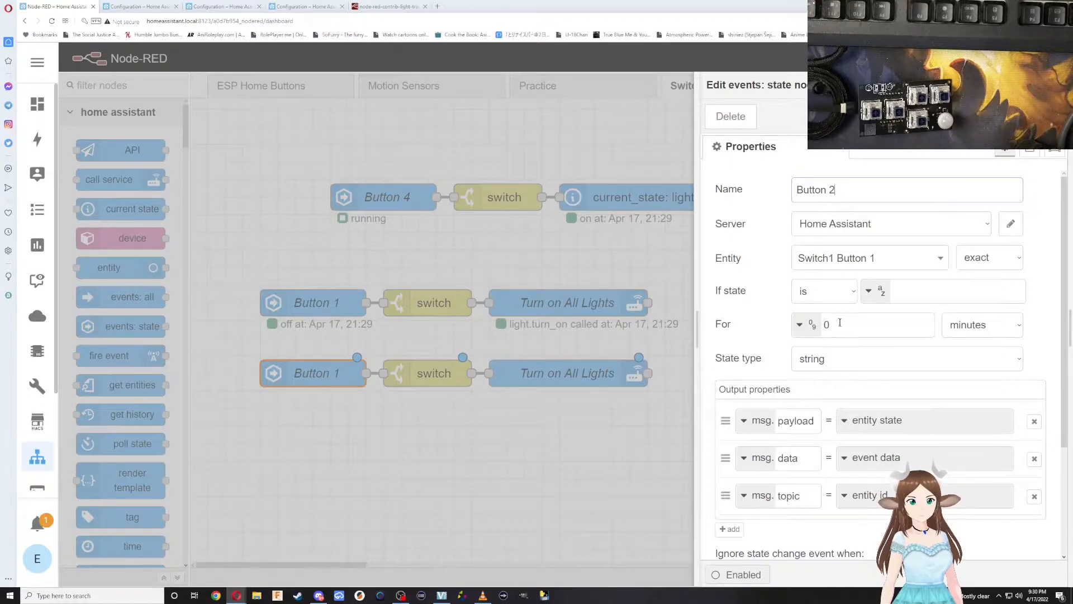
left_click(850, 261)
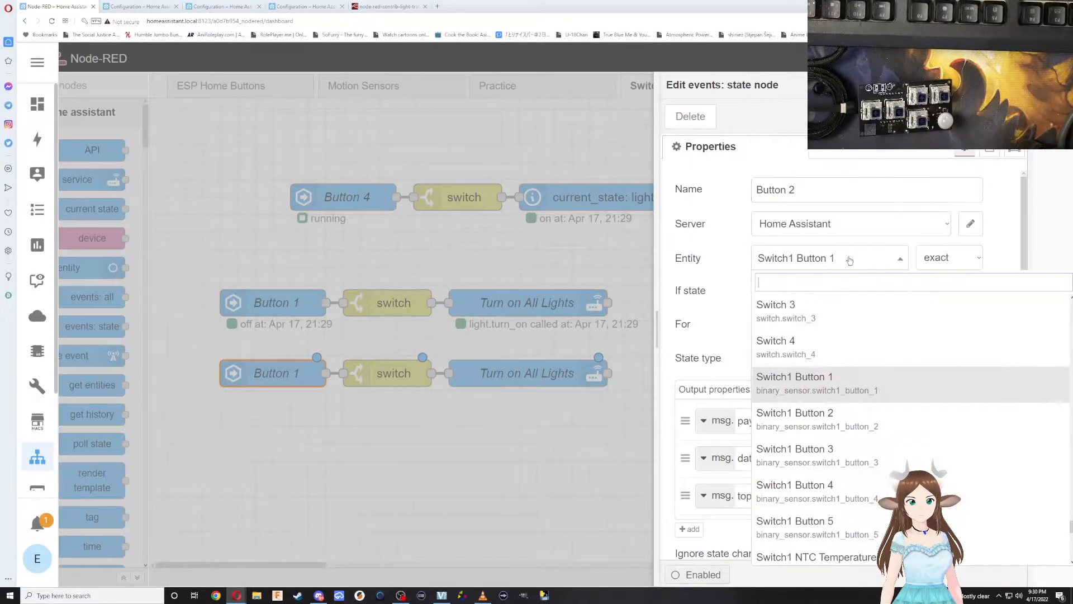
left_click(876, 428)
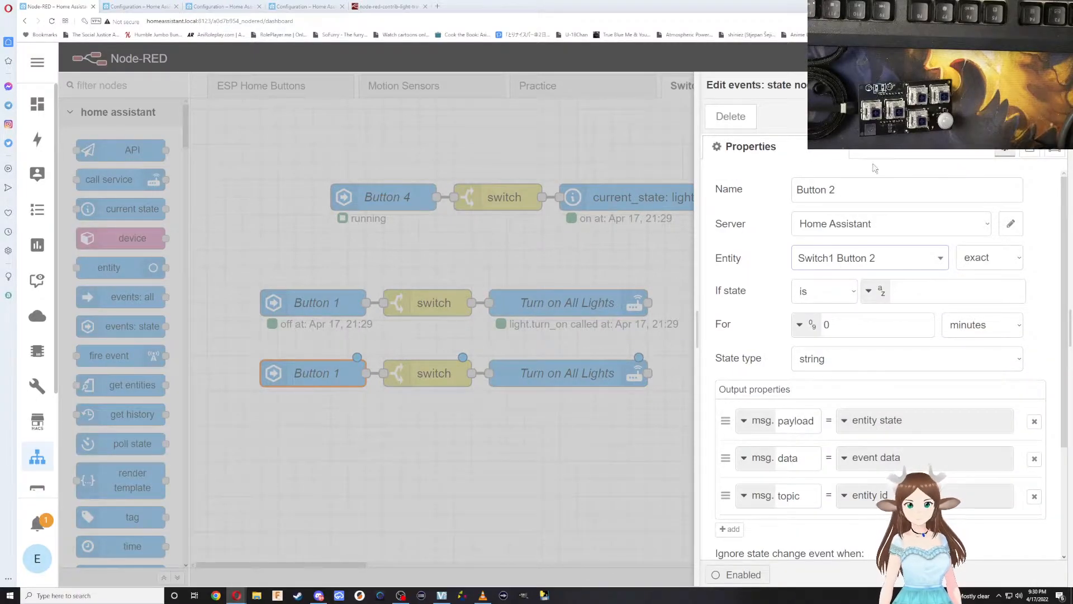
left_click(1044, 116)
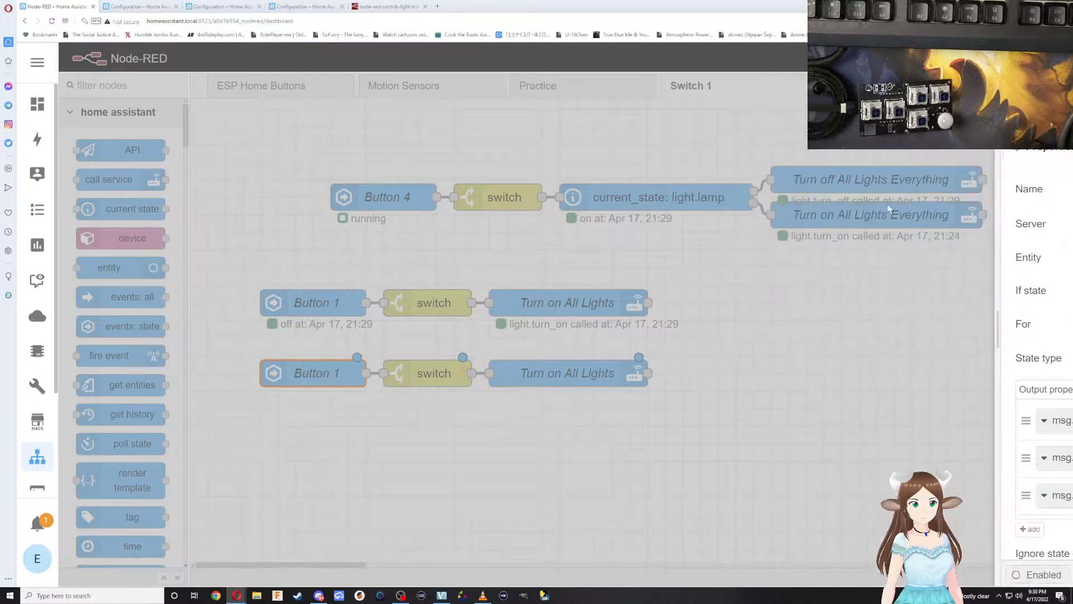
double_click(571, 377)
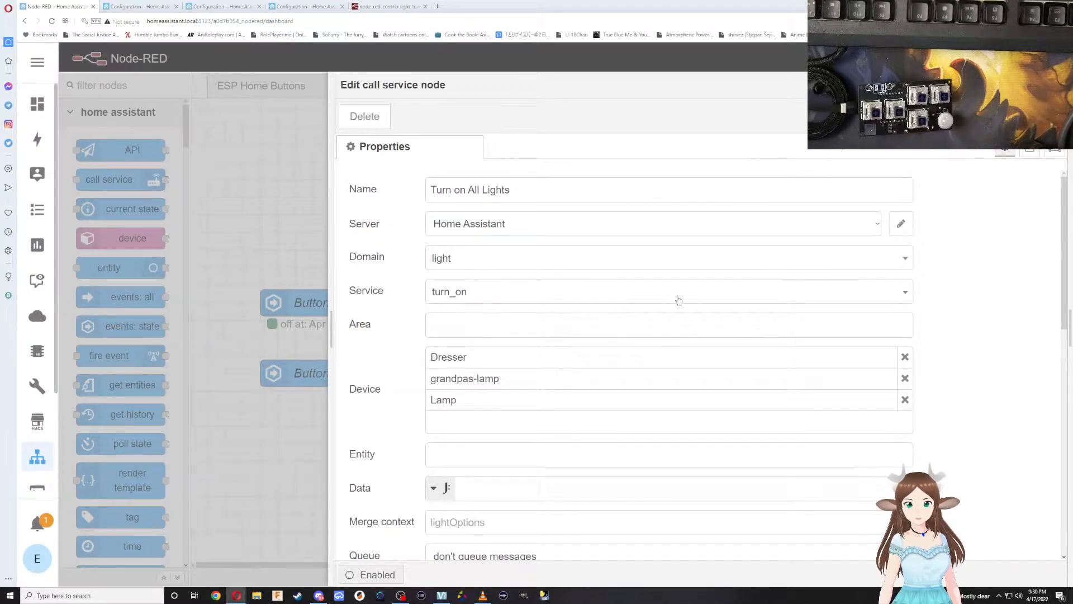
left_click(1038, 117)
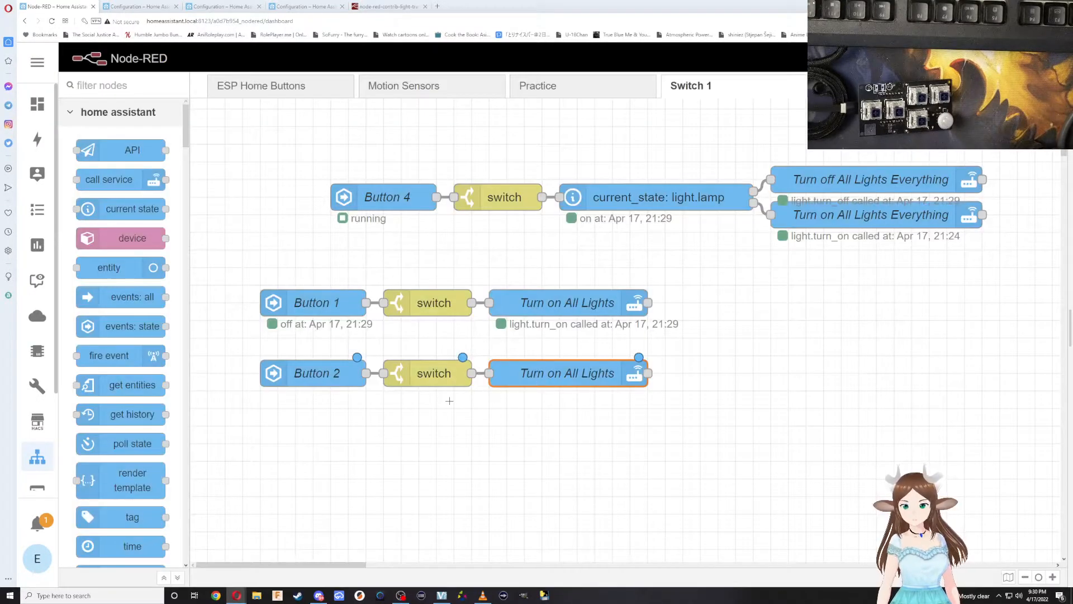
Paste another copy of the three-node Button 1 flow and place it below the Button 2 flow.
scroll(364, 403, "down", 1)
mouse_move(546, 366)
left_mouse_down()
mouse_move(268, 330)
mouse_move(297, 328)
left_mouse_up()
key("ctrl+v")
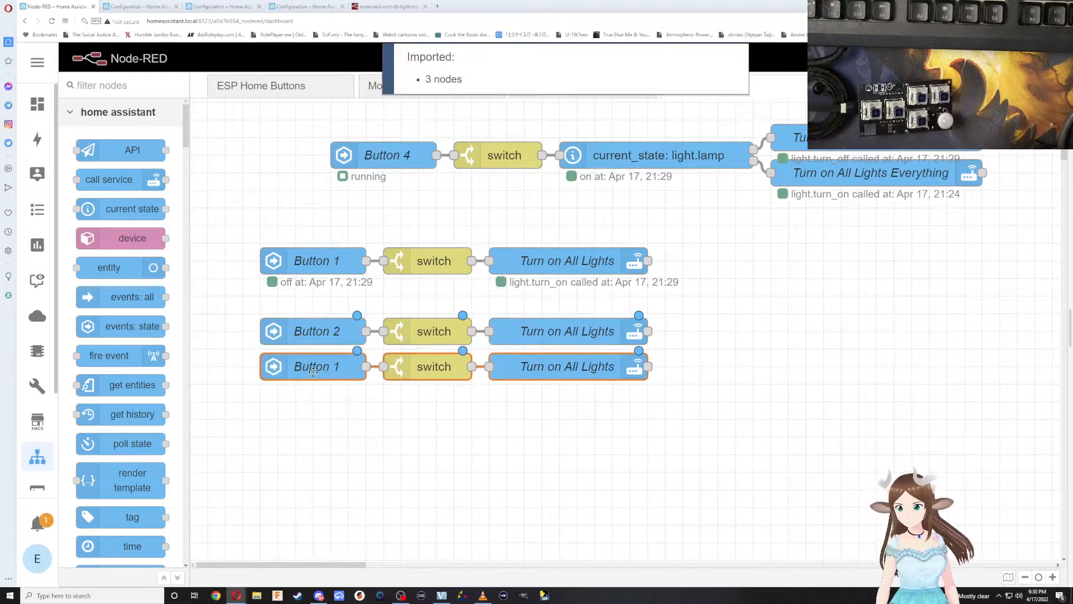
left_click(318, 375)
left_click(321, 377)
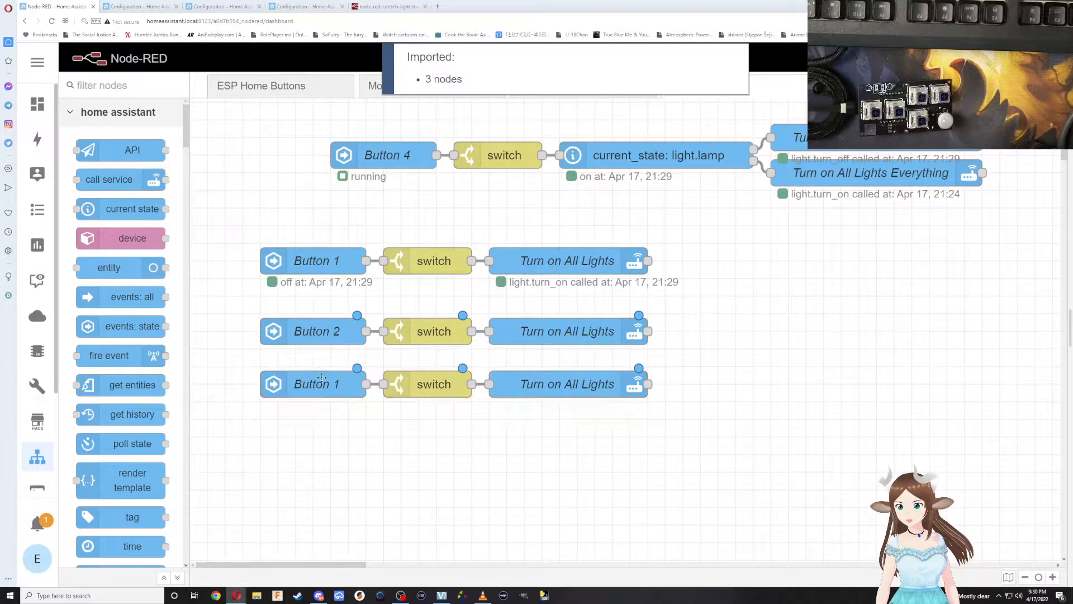
Set the entity of the newest Button 1 copy to Switch1 Button 3, save the node and deploy the flows.
double_click(325, 381)
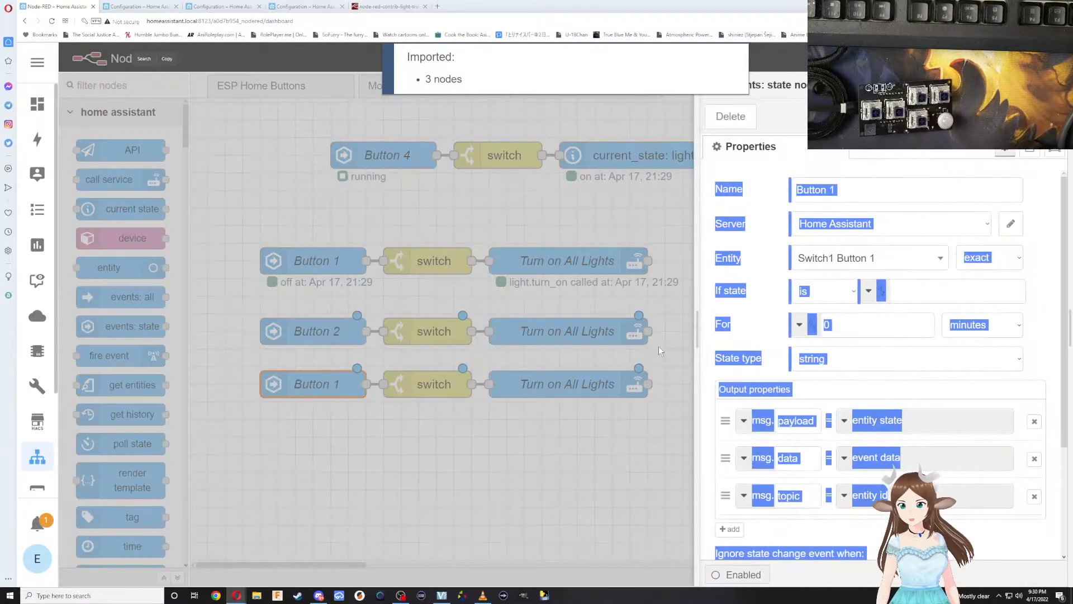
left_click(827, 258)
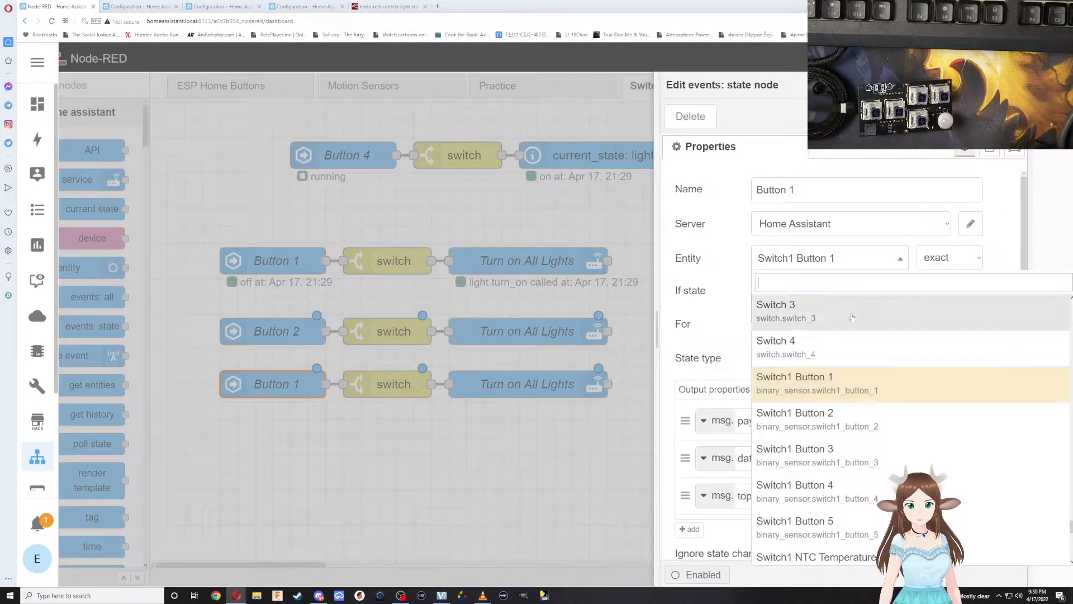
left_click(830, 452)
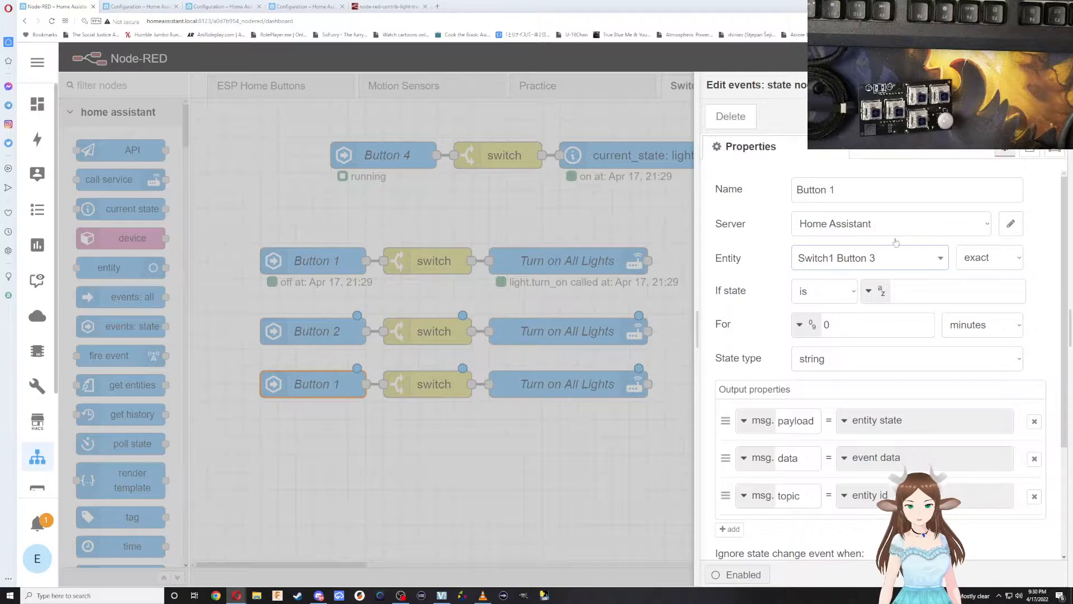
left_click(1041, 116)
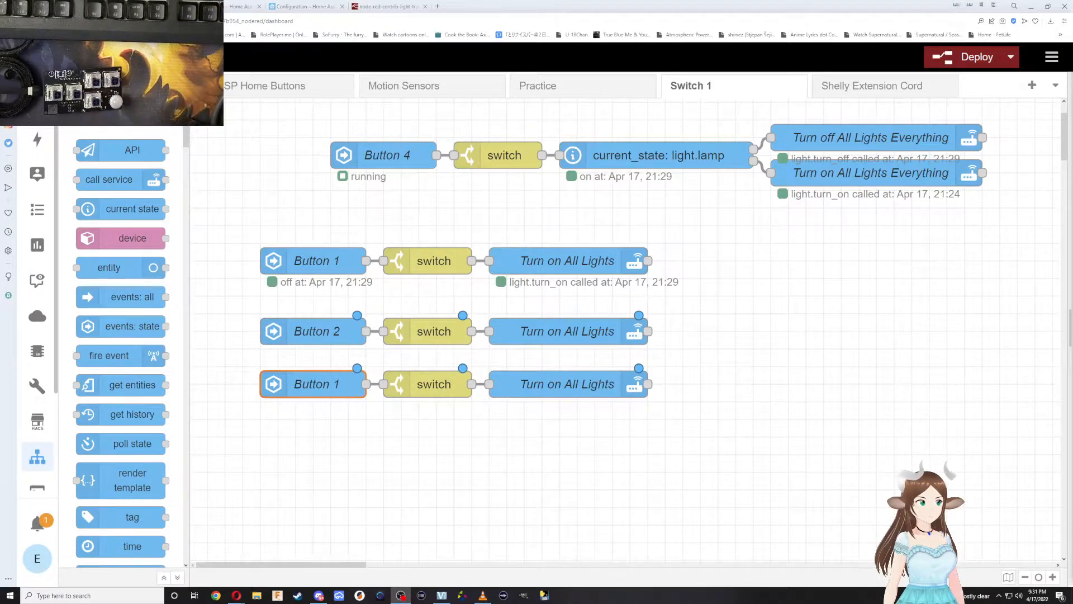
key("ctrl+d")
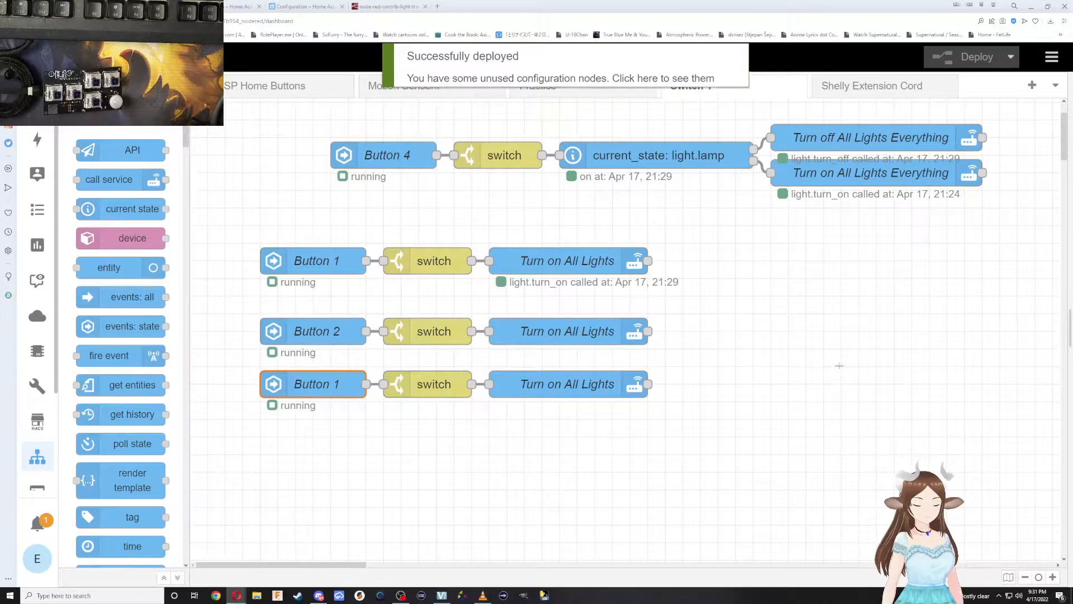
Rename the event node that uses Switch1 Button 3 as Button 3 and save it.
double_click(334, 387)
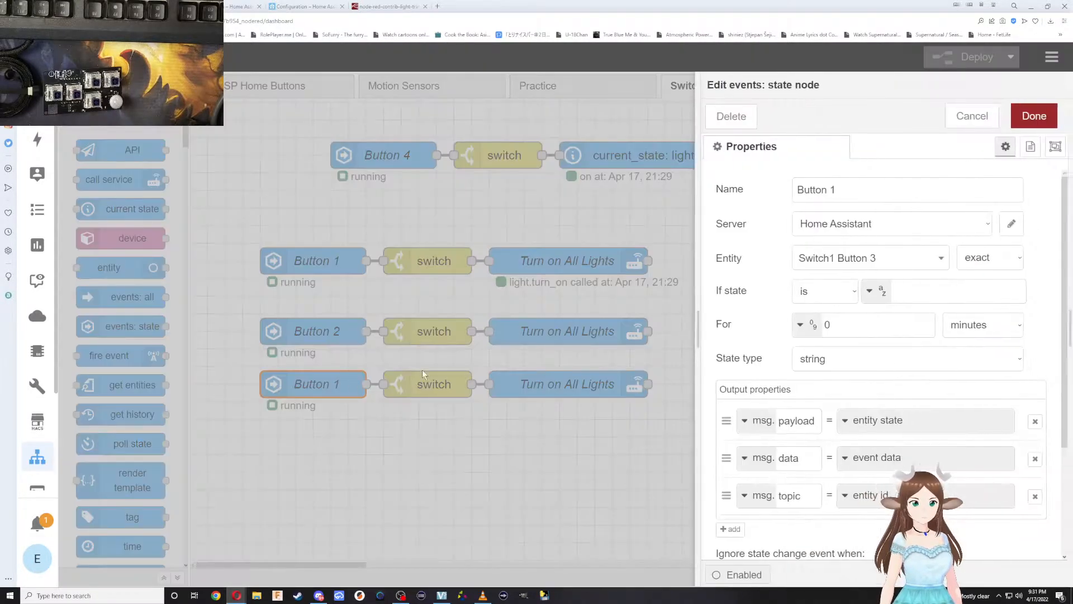
left_click(878, 198)
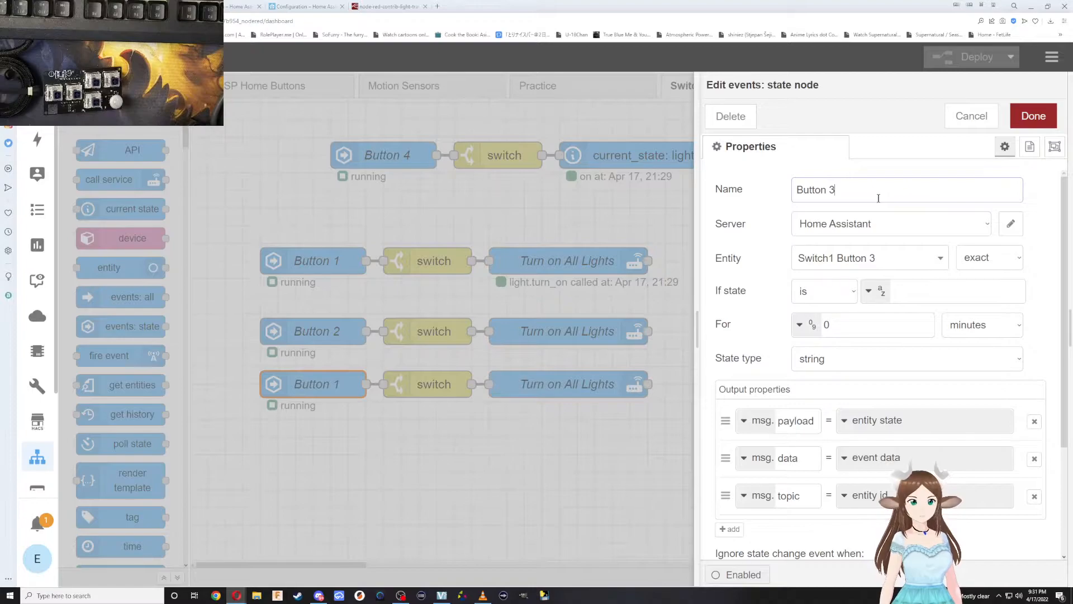
left_click(1034, 115)
Rename the Button 3 flow's call service node Turn off All Lights, set its service to turn_off, save it and deploy the flows.
double_click(565, 384)
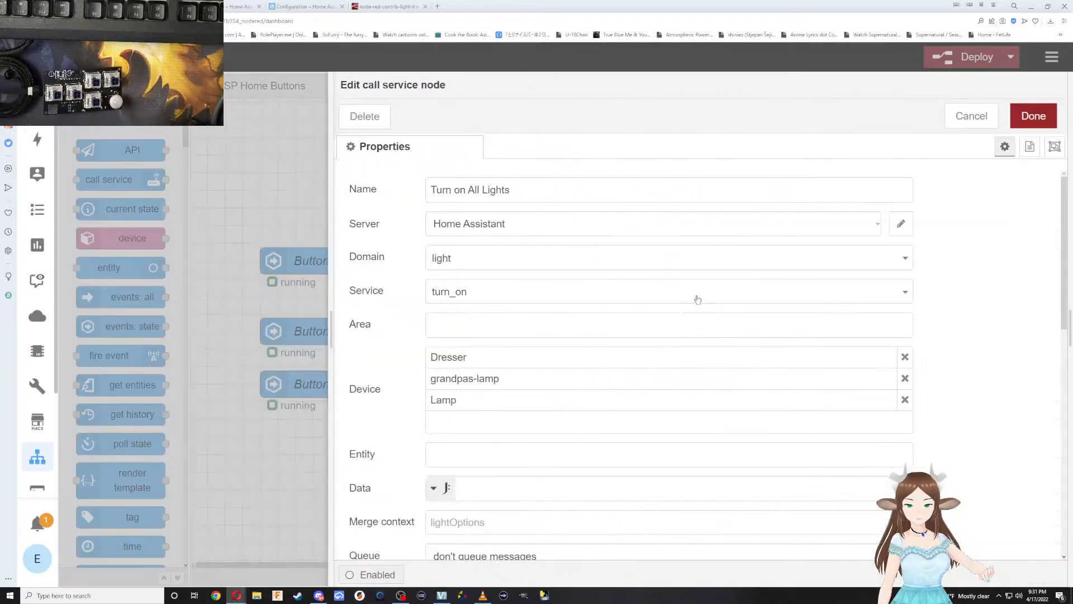
double_click(461, 190)
type("off")
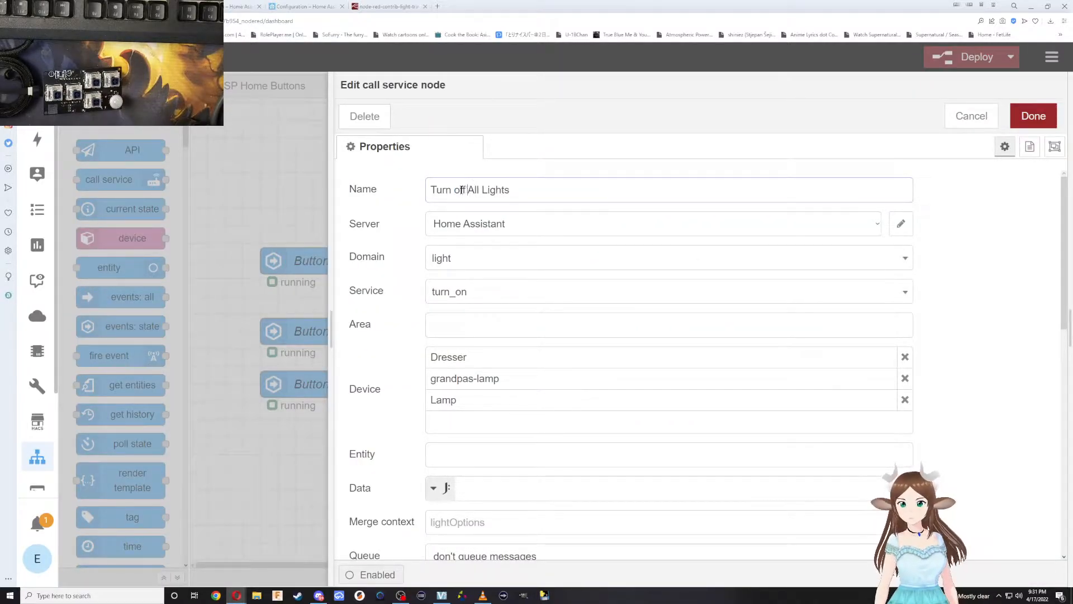
left_click(456, 299)
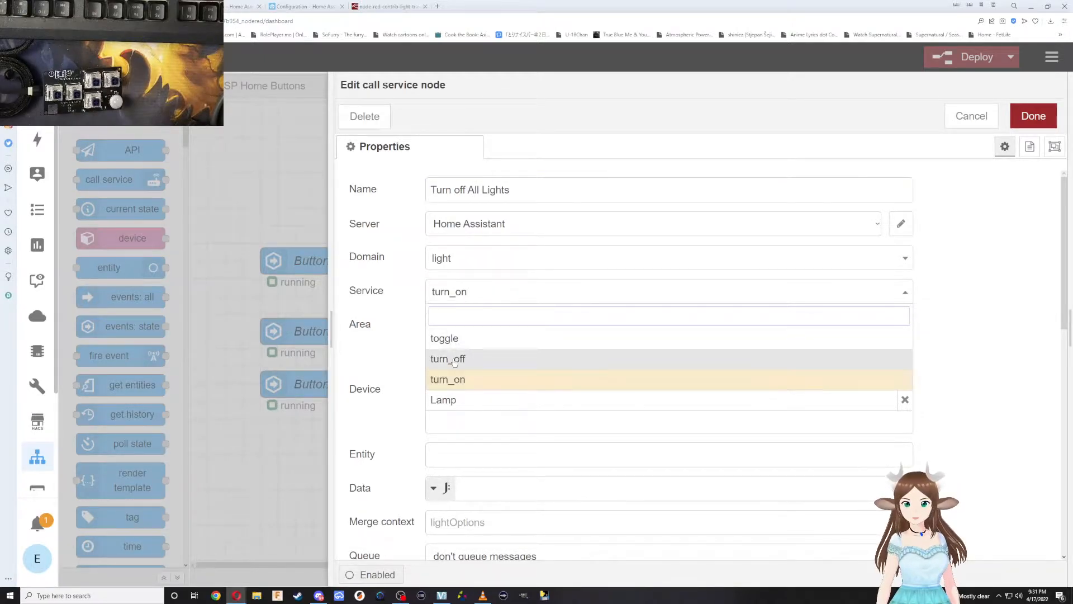
left_click(459, 359)
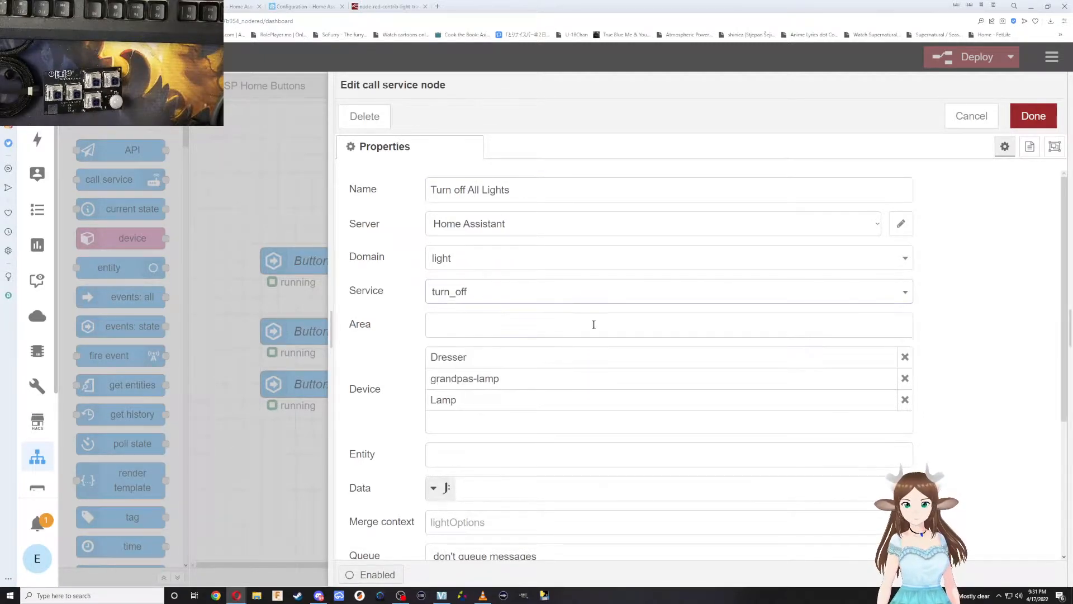
scroll(550, 375, "down", 4)
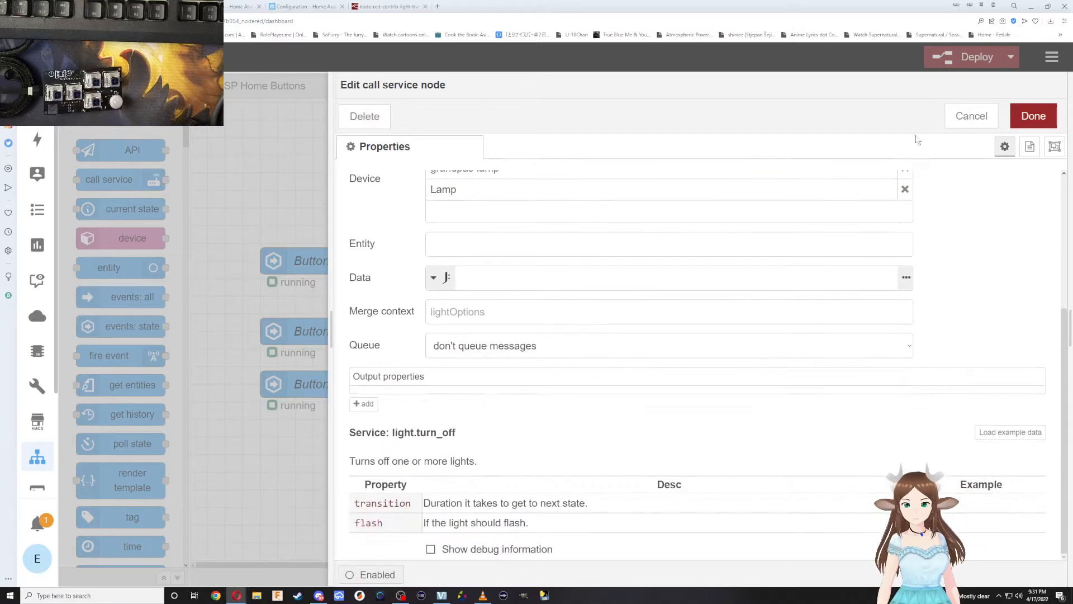
left_click(1039, 118)
left_click(967, 56)
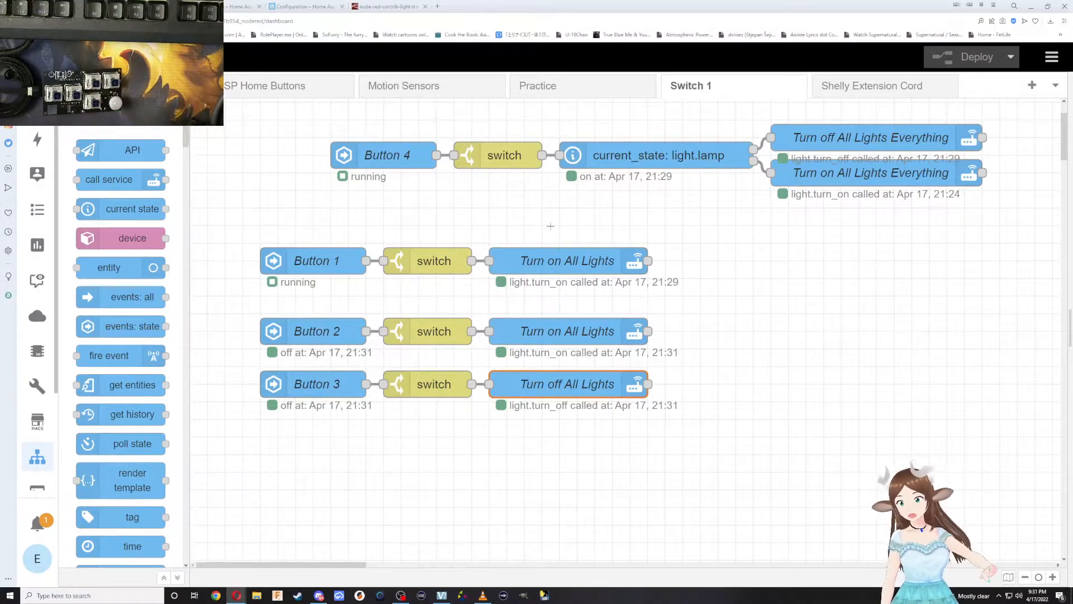
Move the Button 1 flow down closer to the Button 2 flow and rename its call service node Turn on half way All Lights.
left_click_drag(696, 295, 235, 217)
left_click_drag(304, 278, 304, 278)
double_click(585, 278)
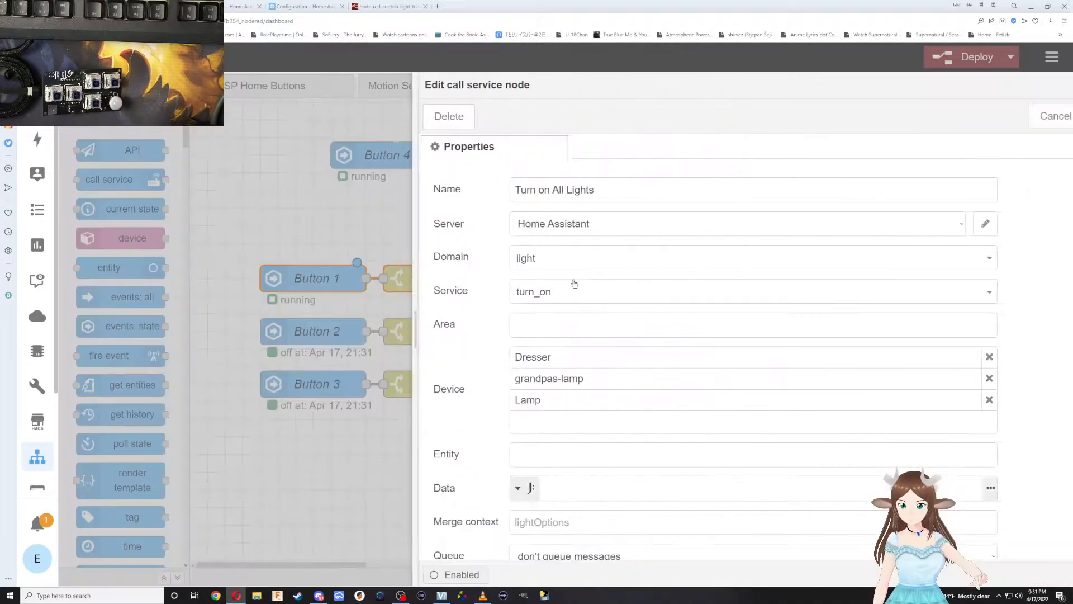
left_click(467, 189)
type("half way")
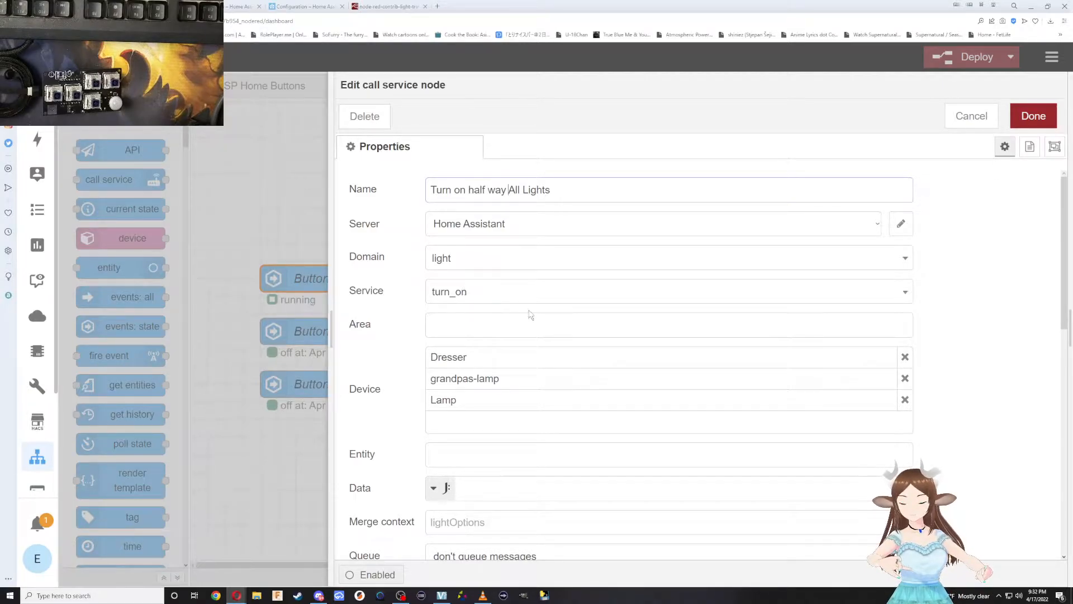
Copy the property name brightness_pct from the light.turn_on service reference and read its description.
scroll(939, 352, "down", 2)
scroll(949, 347, "down", 6)
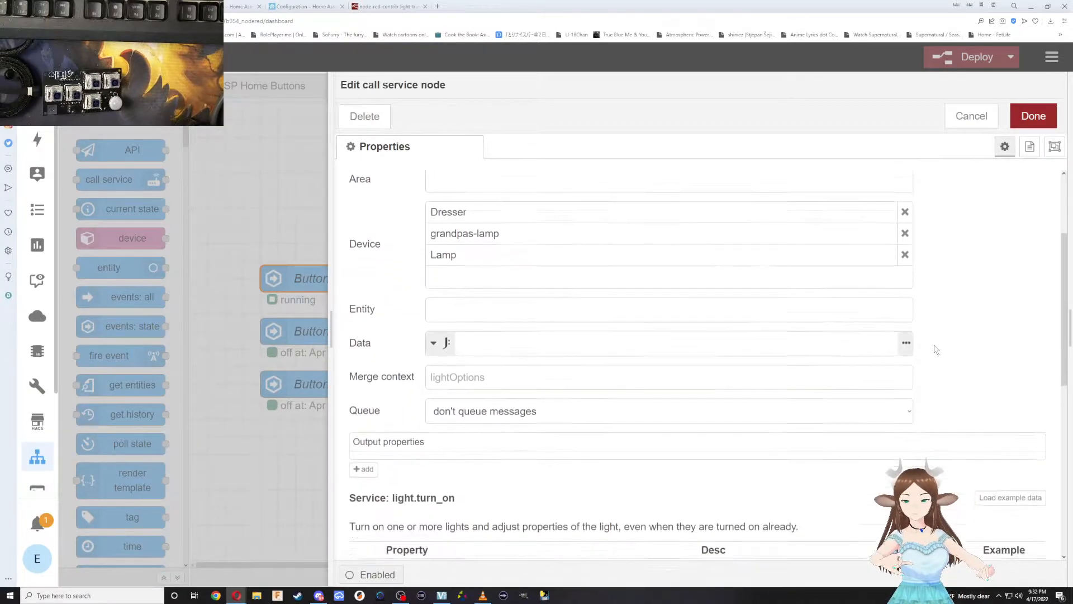
scroll(919, 348, "down", 3)
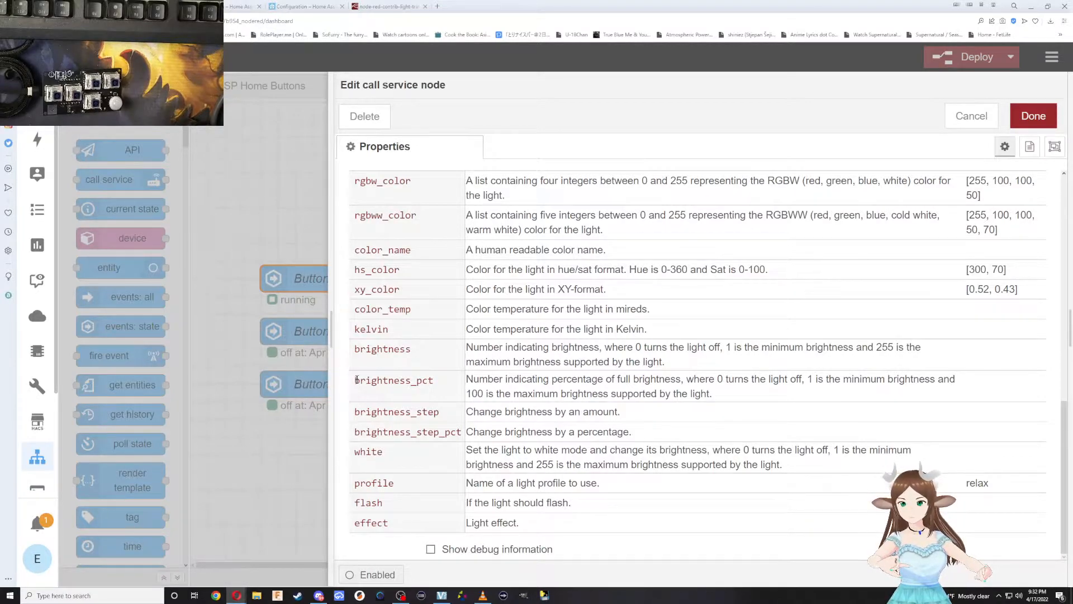
left_click_drag(356, 380, 433, 381)
right_click(436, 386)
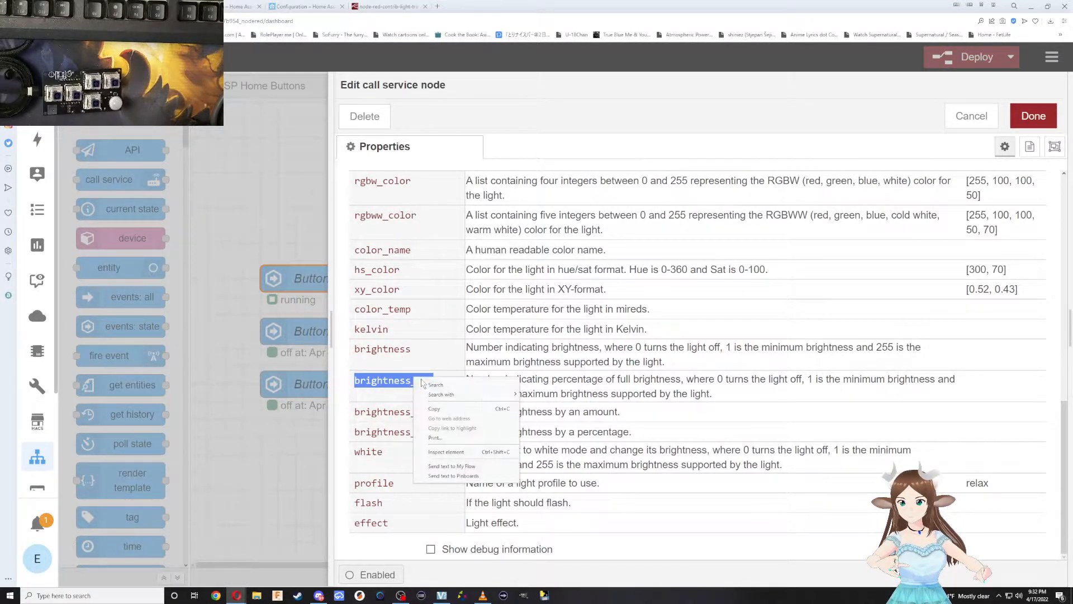
left_click(435, 410)
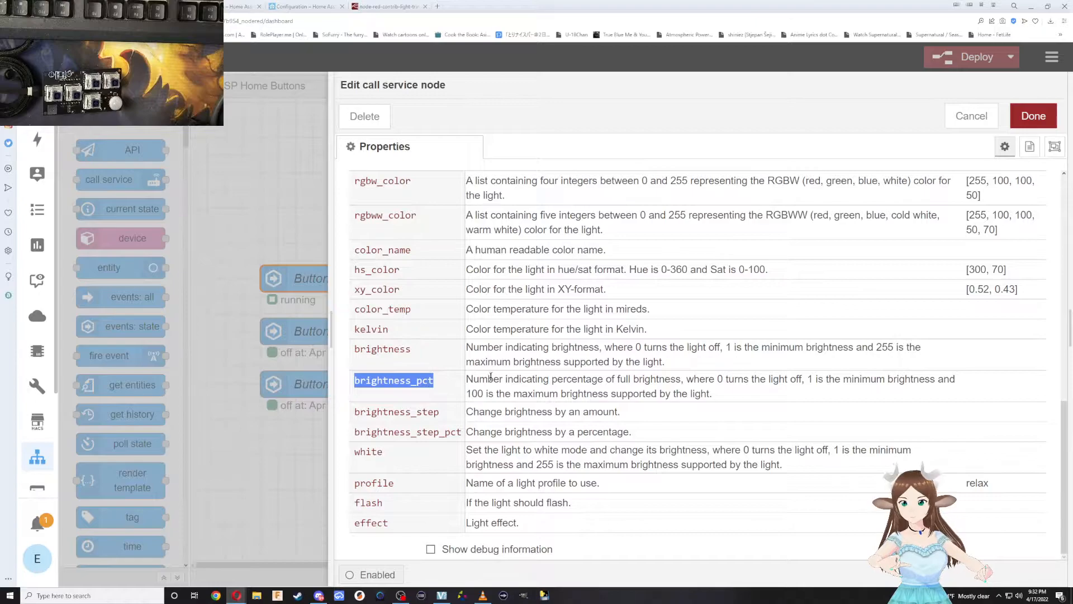
left_click_drag(471, 379, 728, 399)
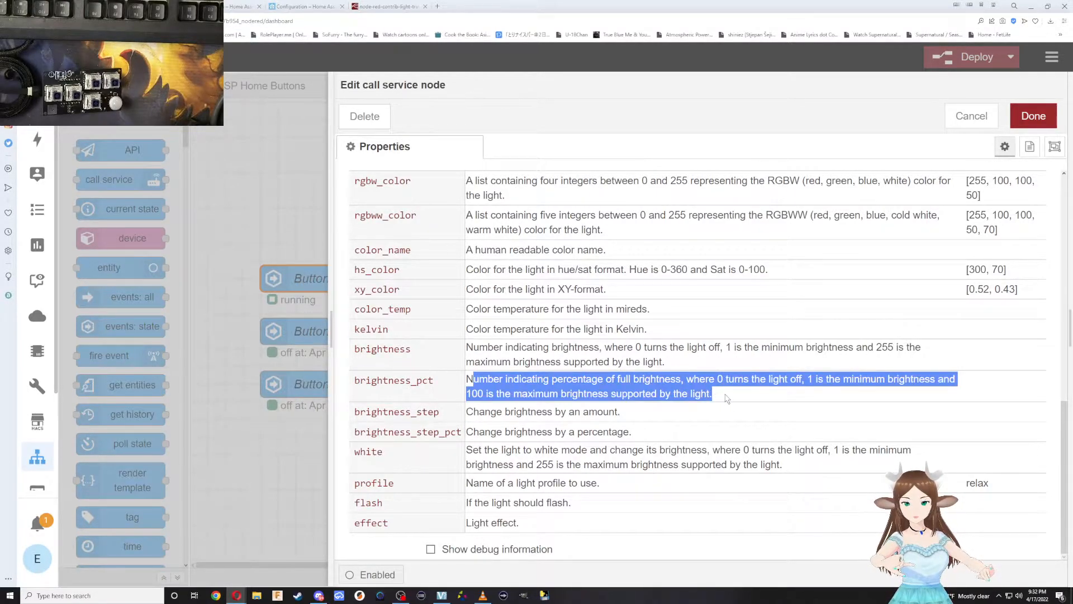
Open the node's Data expression for editing and enter an opening and a closing brace with blank lines between them.
scroll(678, 376, "up", 10)
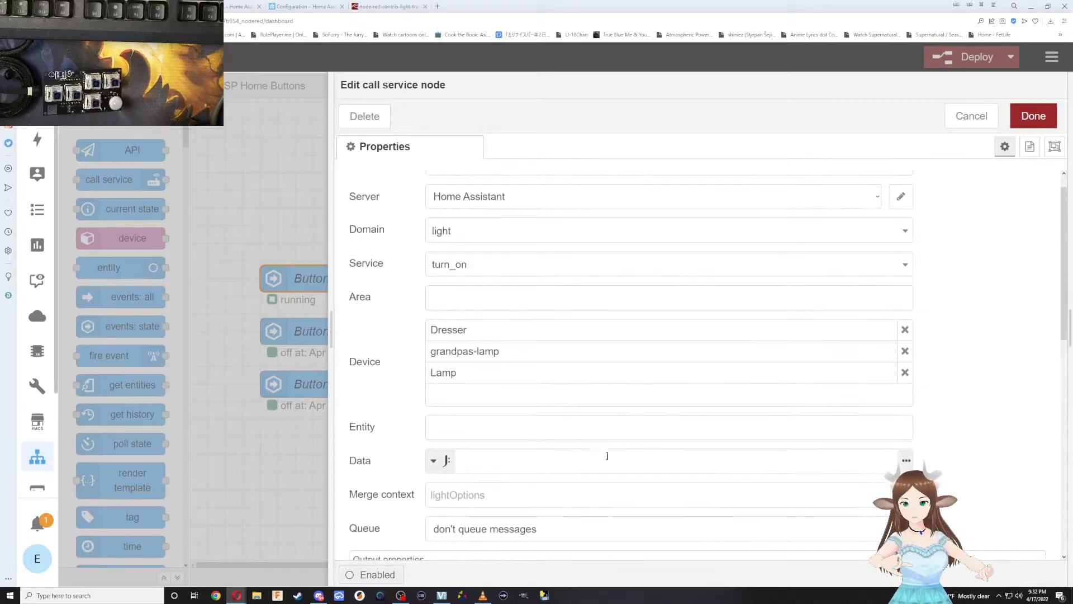
left_click(904, 464)
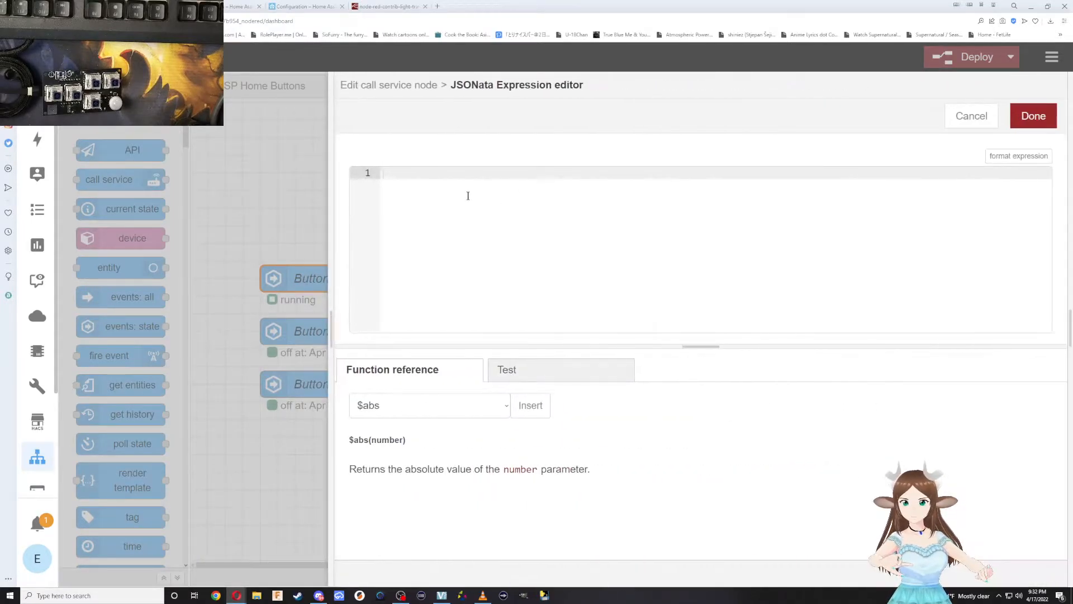
type("{")
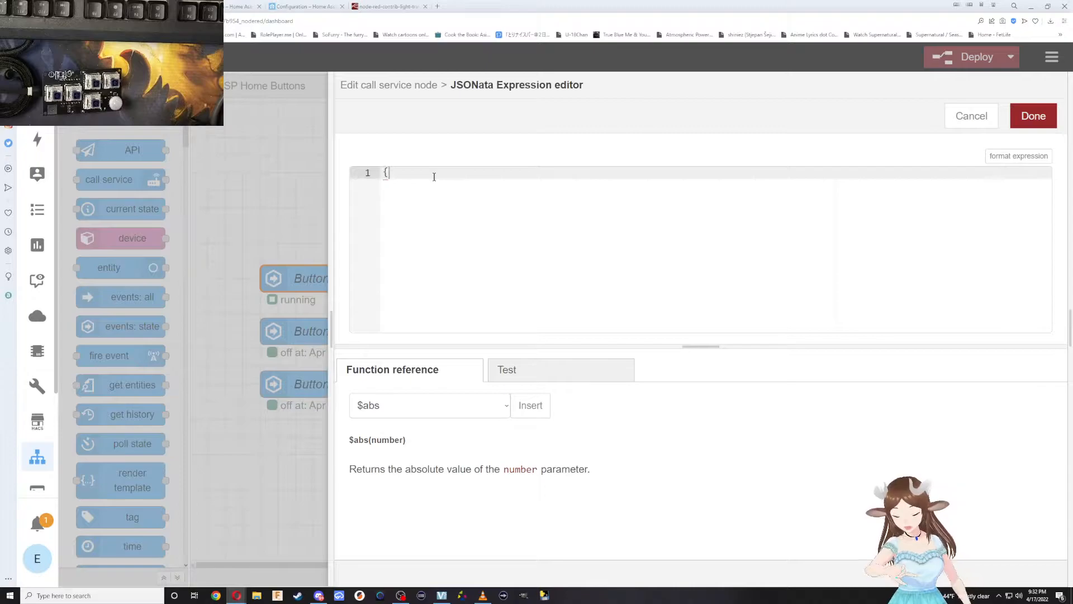
key("Return")
type("}")
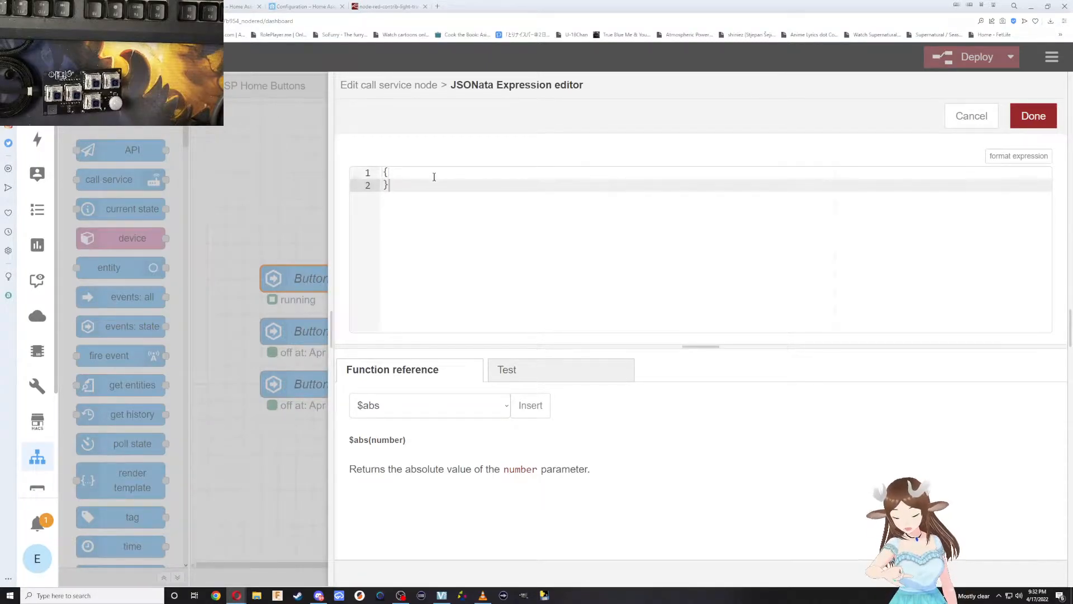
left_click(434, 177)
key("Return")
key("Return")
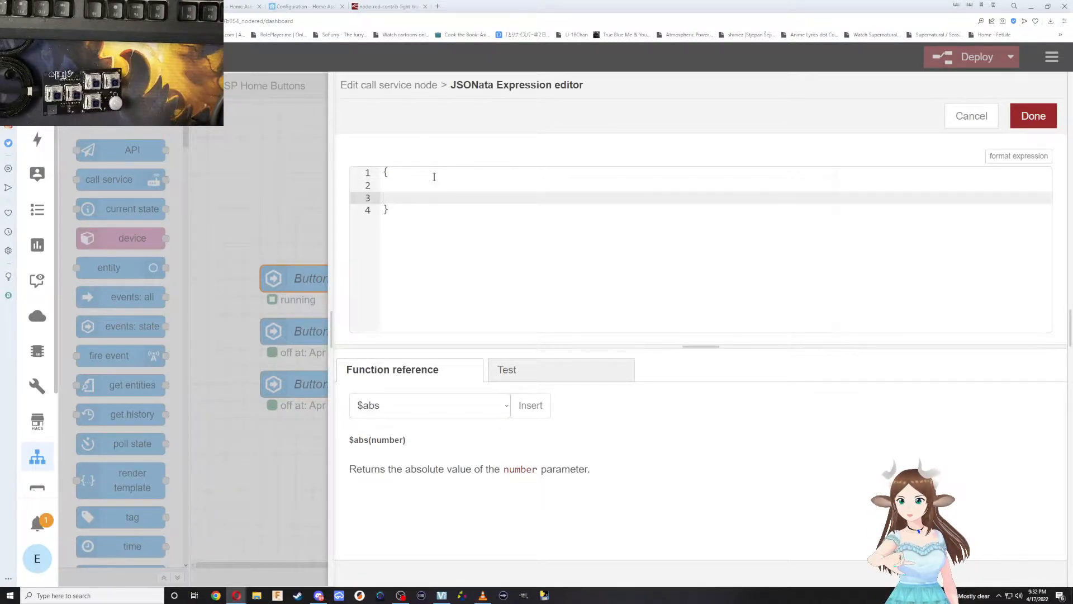
key("Return")
key("Return")
key("Up")
key("Up")
key("Up")
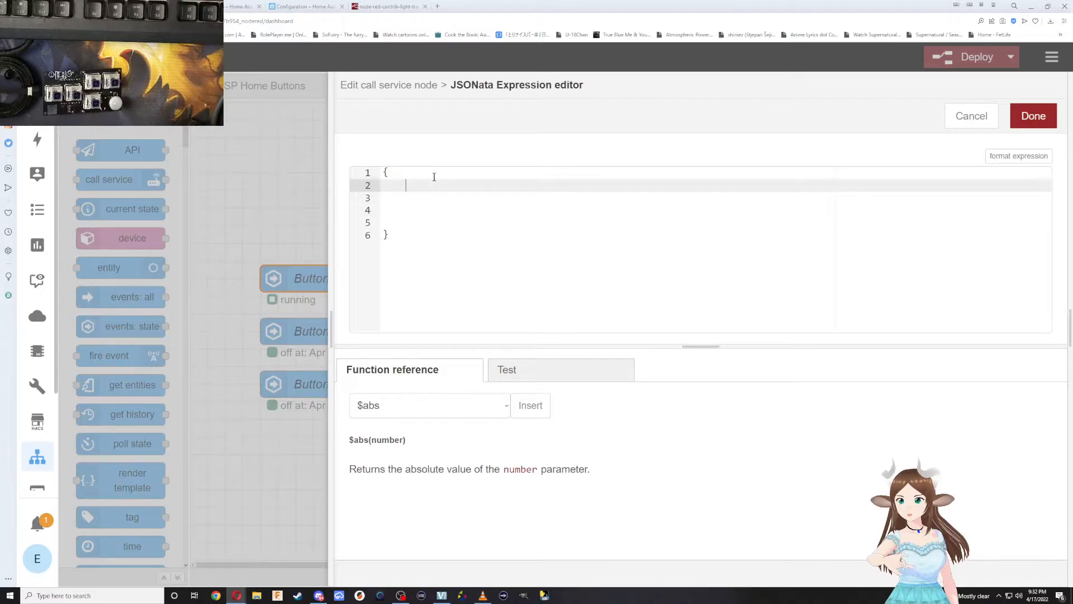
Enter "brightness_pct":50 inside the braces of the expression and remove the surplus blank lines.
type("\"")
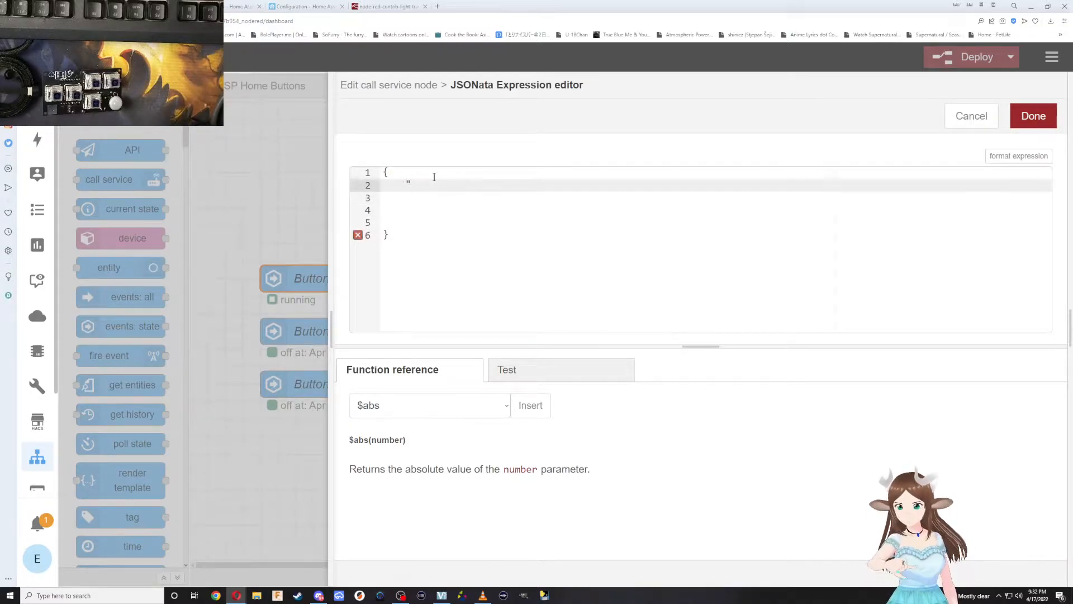
type("brightness_pct\":")
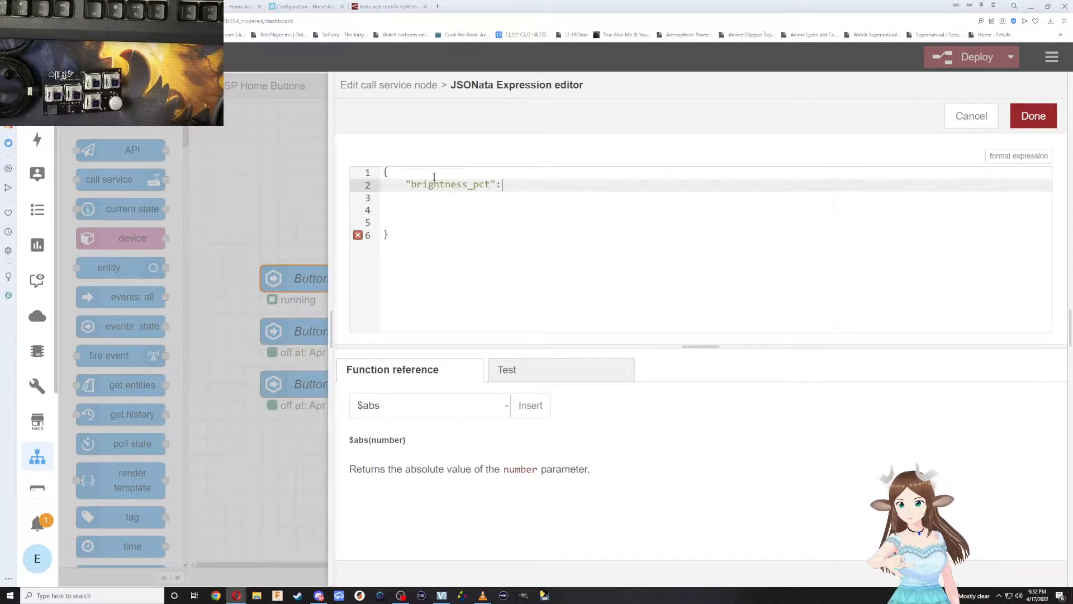
type("50,")
key("BackSpace")
key("Down")
key("Down")
key("Down")
key("BackSpace")
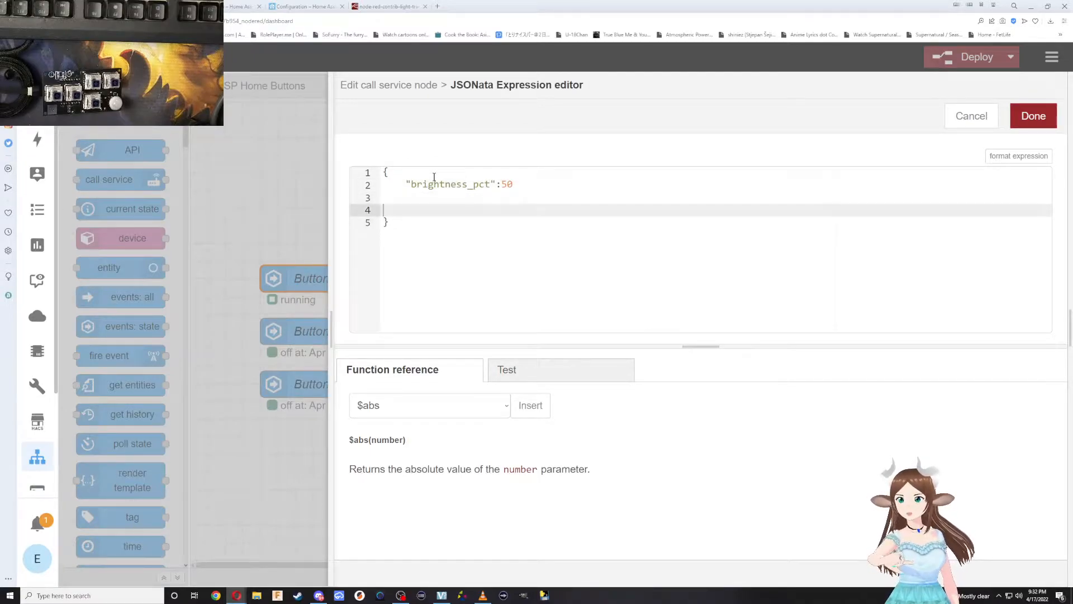
key("BackSpace")
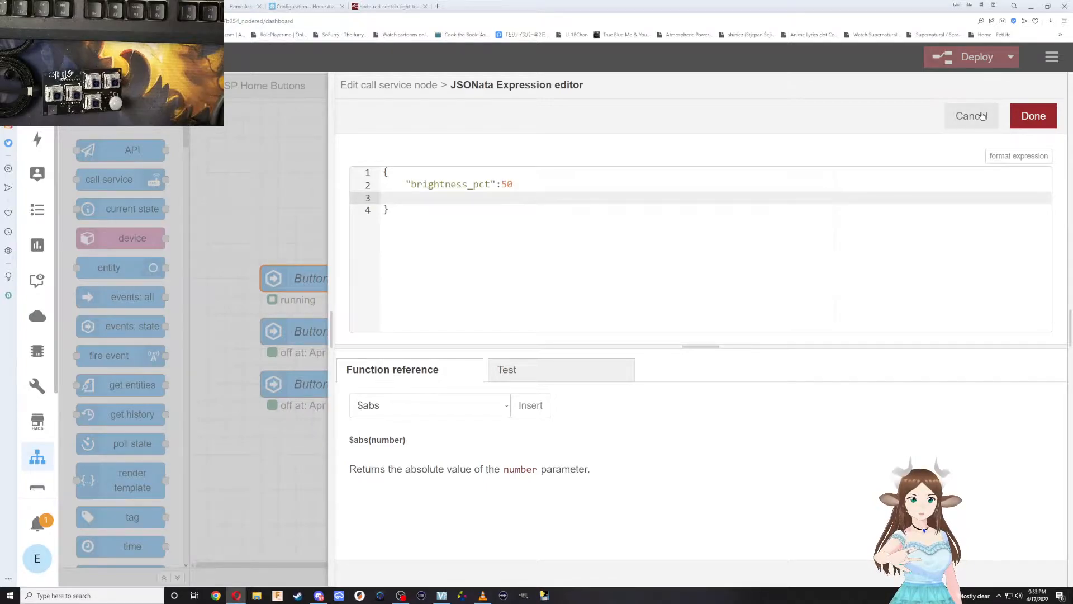
Save the brightness expression and the Turn on half way All Lights node, and deploy the flows.
left_click(1032, 116)
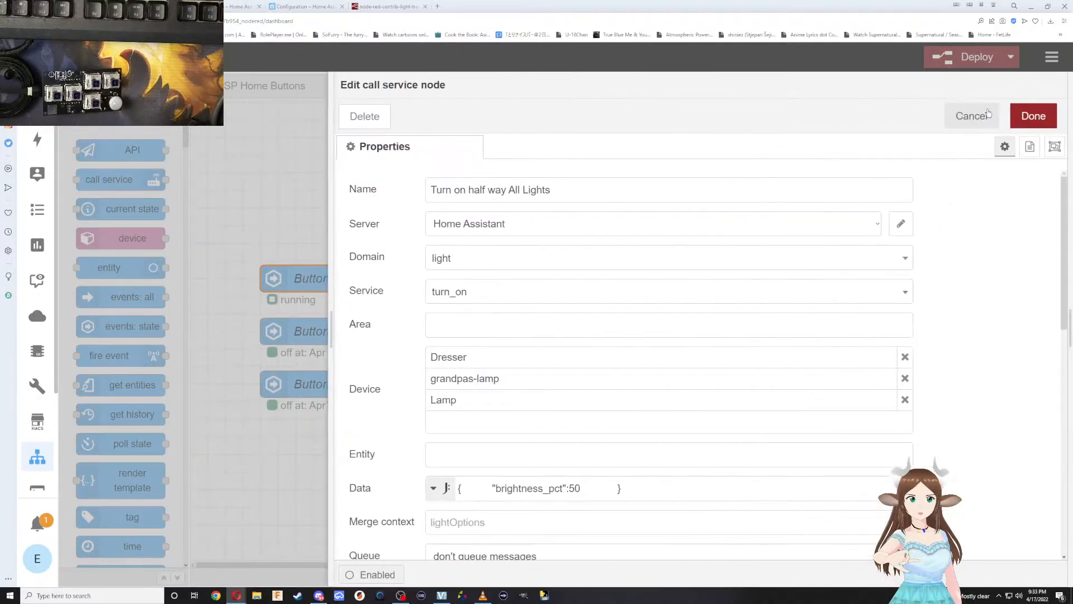
left_click(1034, 115)
left_click(981, 57)
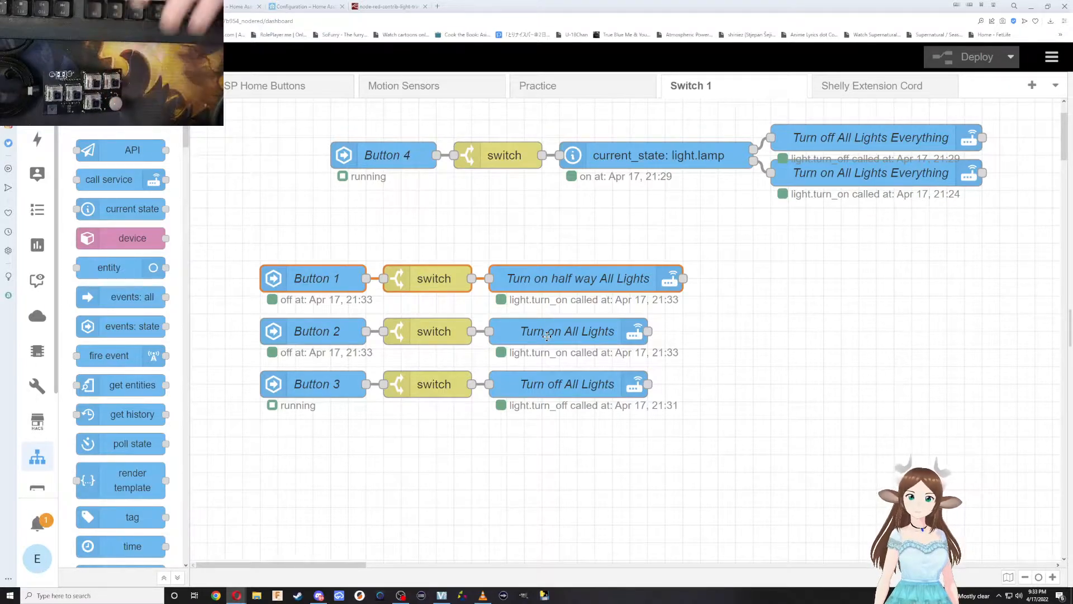
Compare the data settings of the Turn on All Lights node with the brightness expression of the Turn on half way All Lights node.
double_click(547, 335)
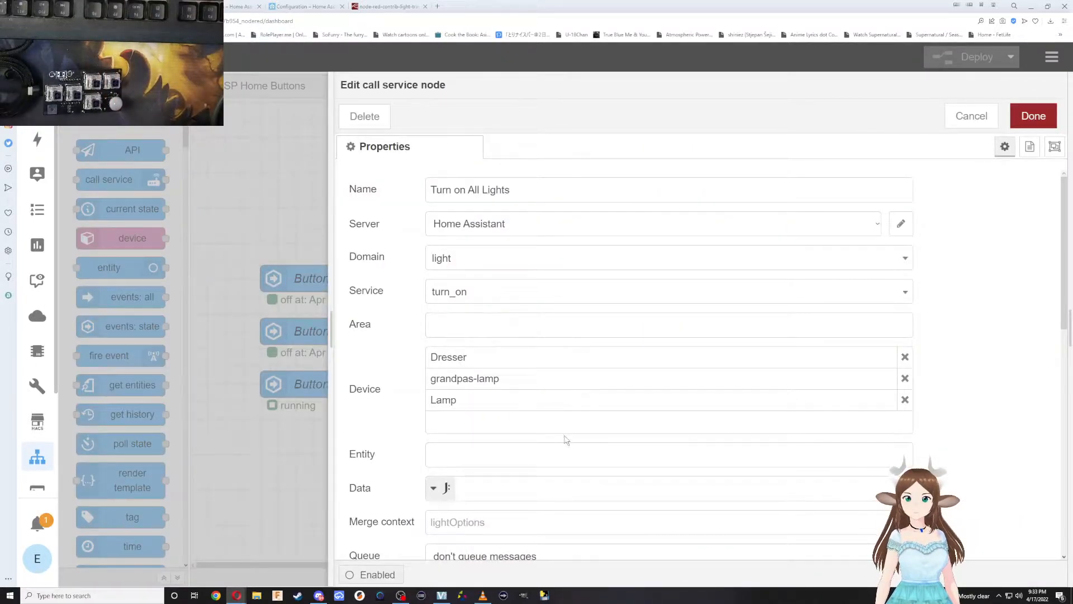
key("ctrl+Return")
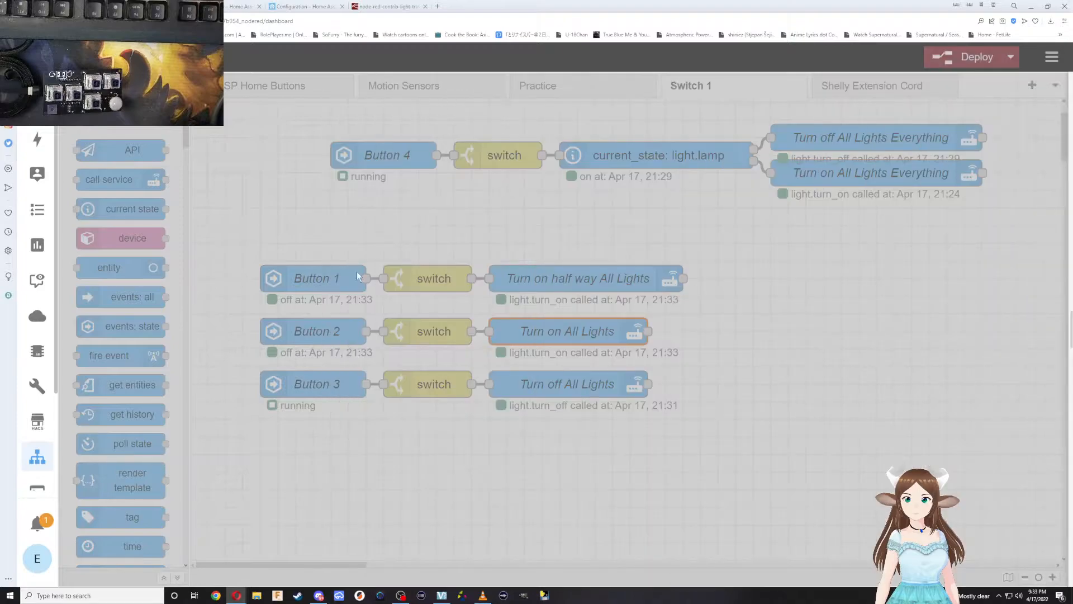
left_click(611, 278)
double_click(611, 279)
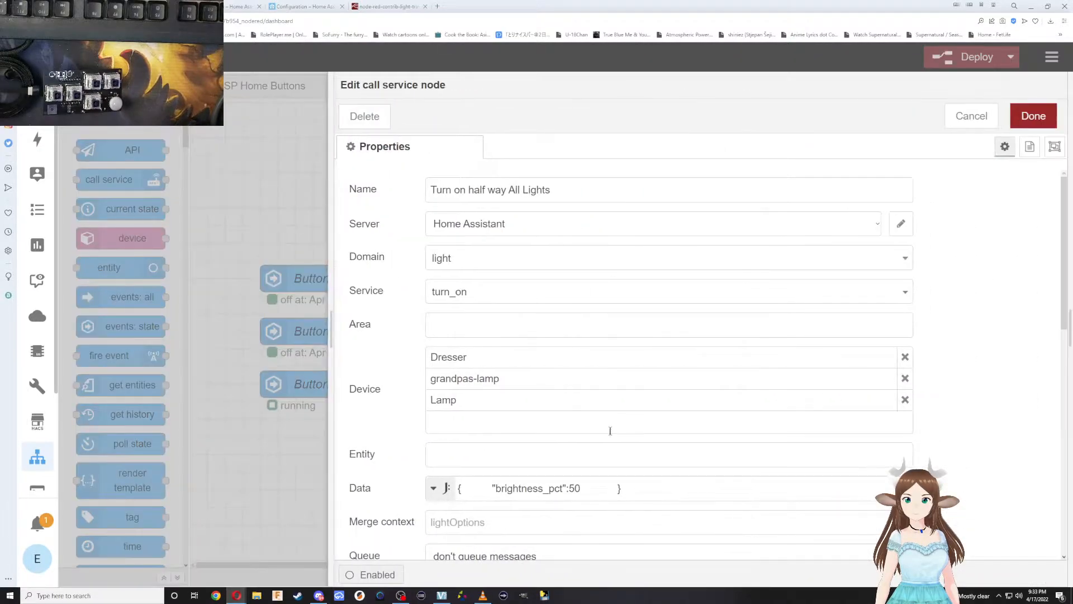
left_click(901, 488)
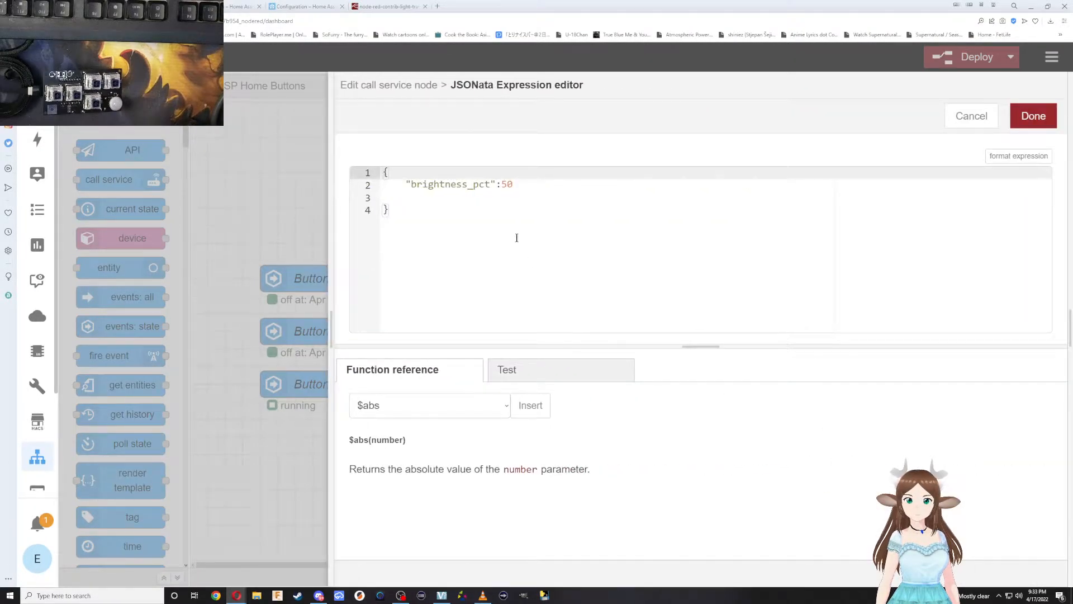
left_click(427, 197)
left_click(1016, 126)
Look through the light.turn_on property reference for further options such as transition, and leave the node's settings.
scroll(555, 334, "down", 12)
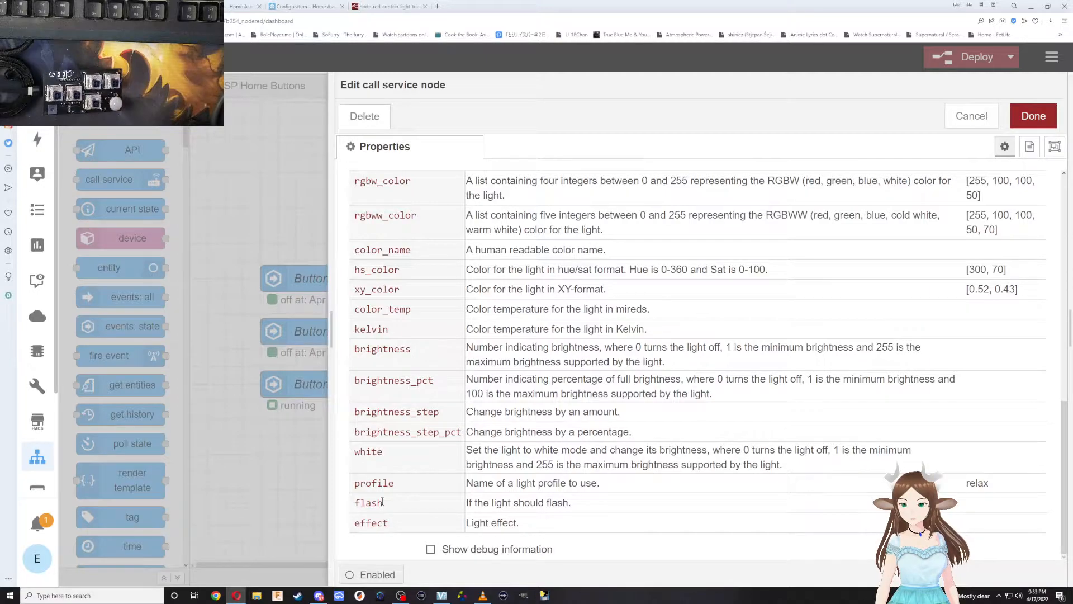
scroll(383, 511, "up", 1)
scroll(382, 497, "up", 1)
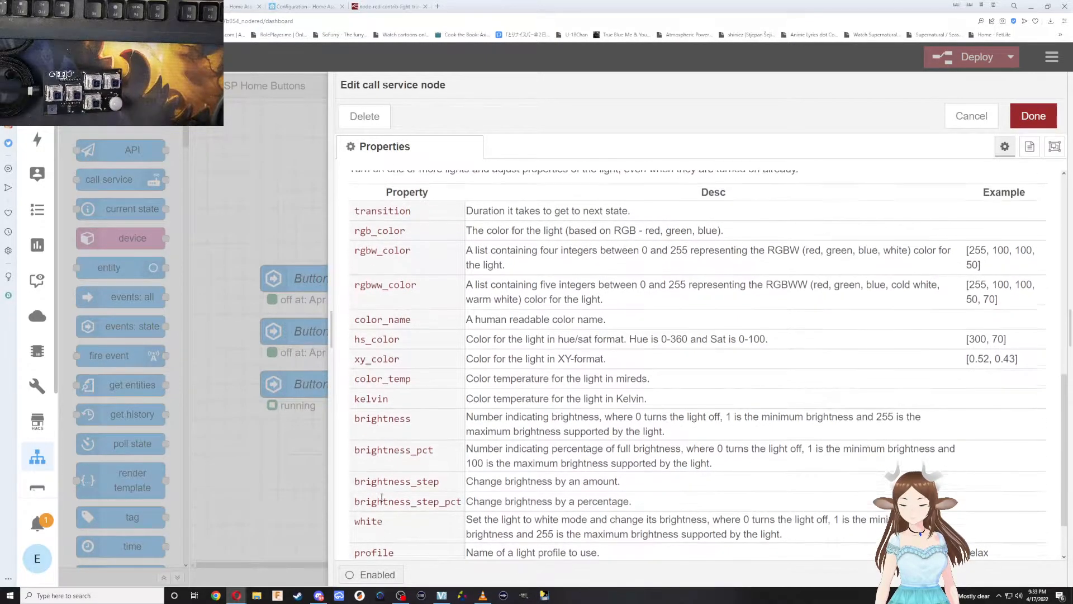
double_click(378, 226)
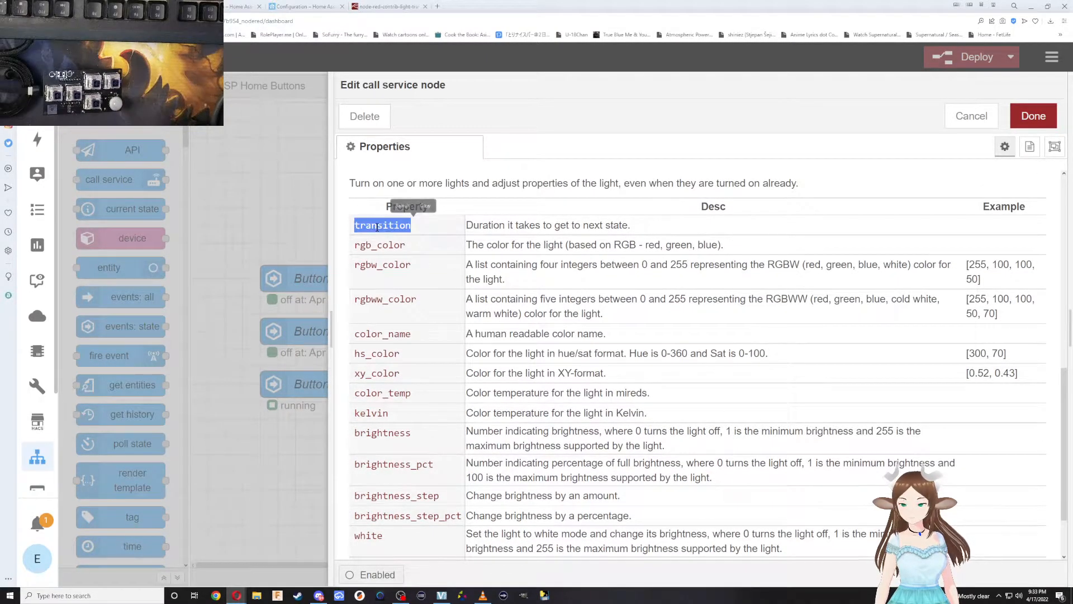
left_click(302, 257)
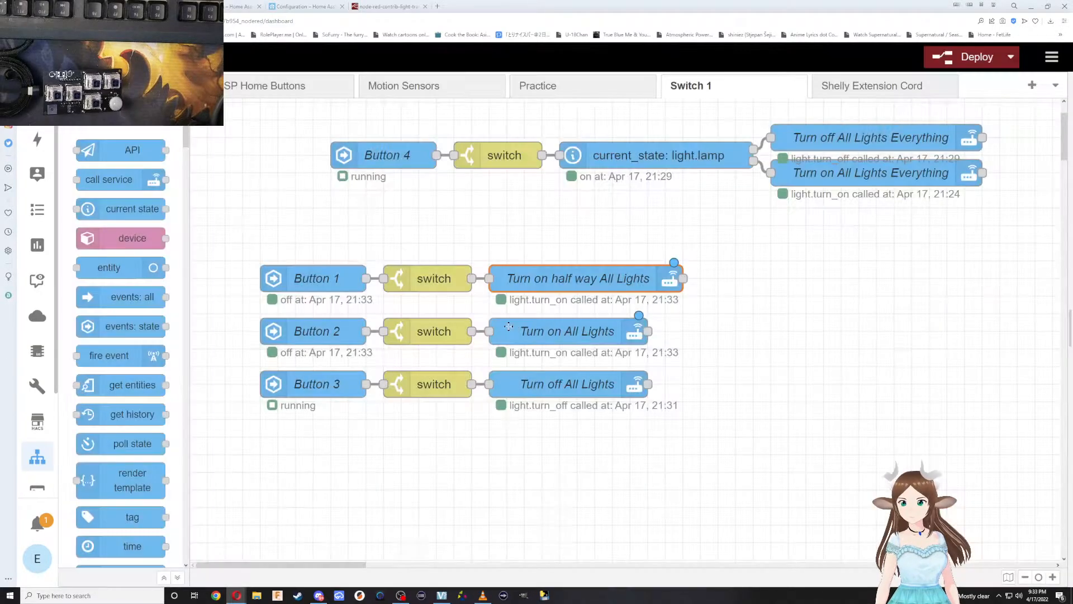
Add "transition": 20 after the brightness_pct entry in the data expression of the Turn on half way All Lights node.
double_click(520, 290)
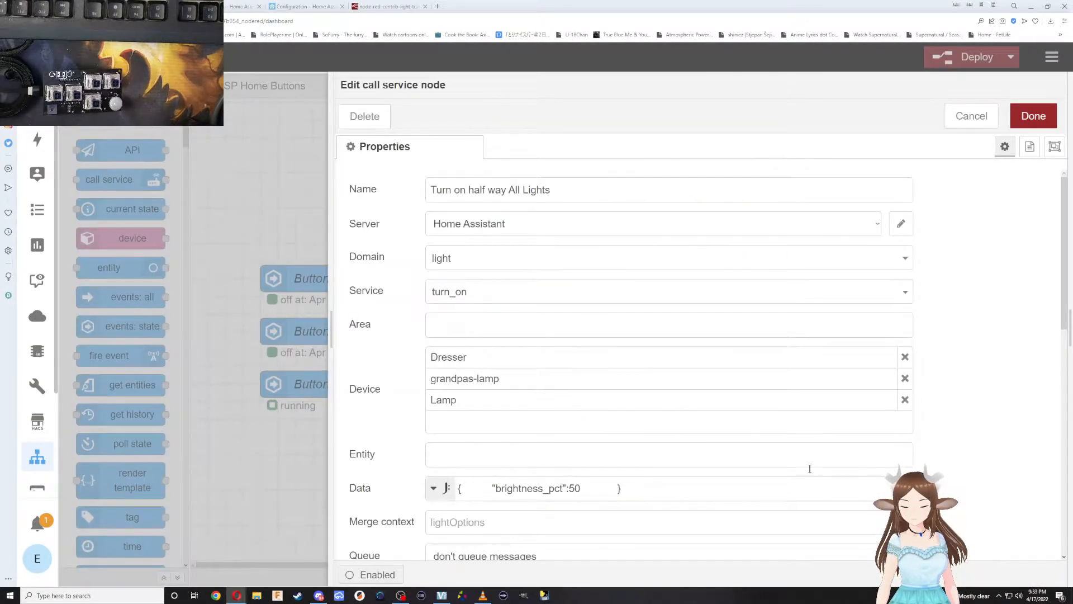
left_click(902, 488)
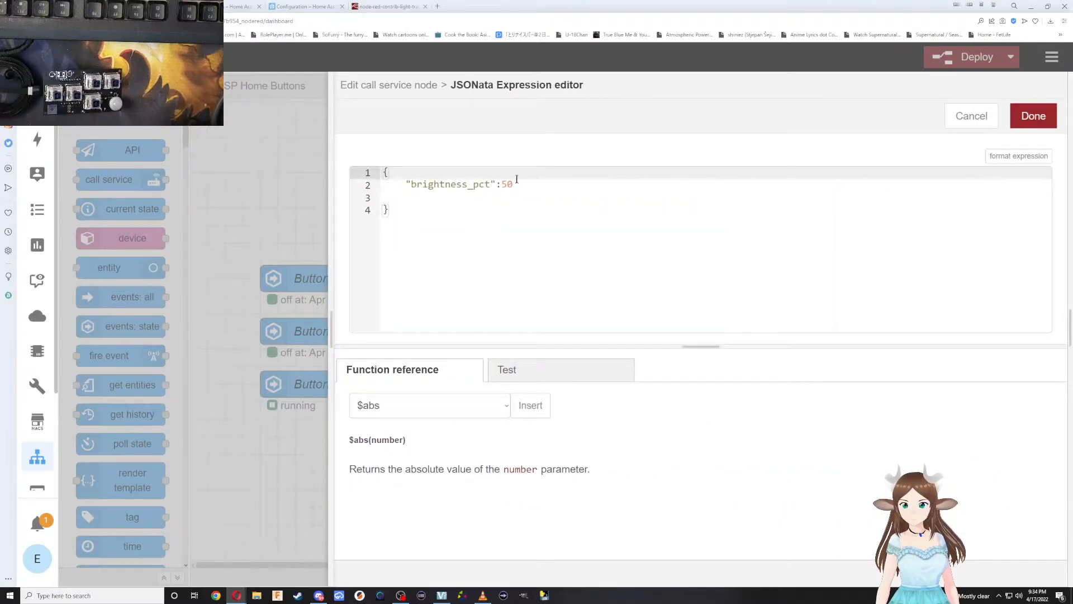
left_click(523, 184)
type(",")
key("Return")
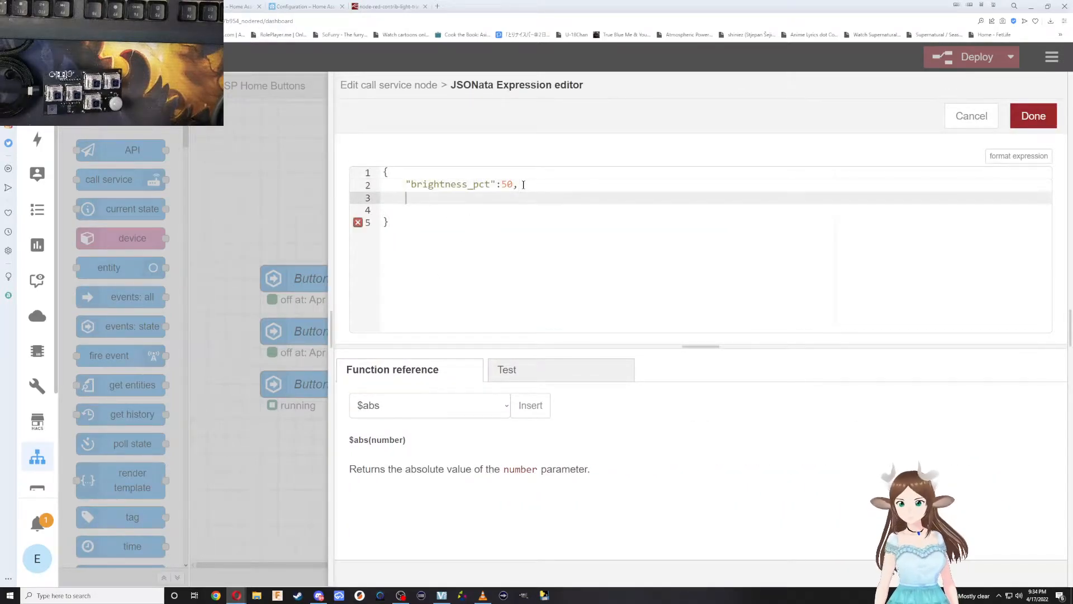
type("\"transition ")
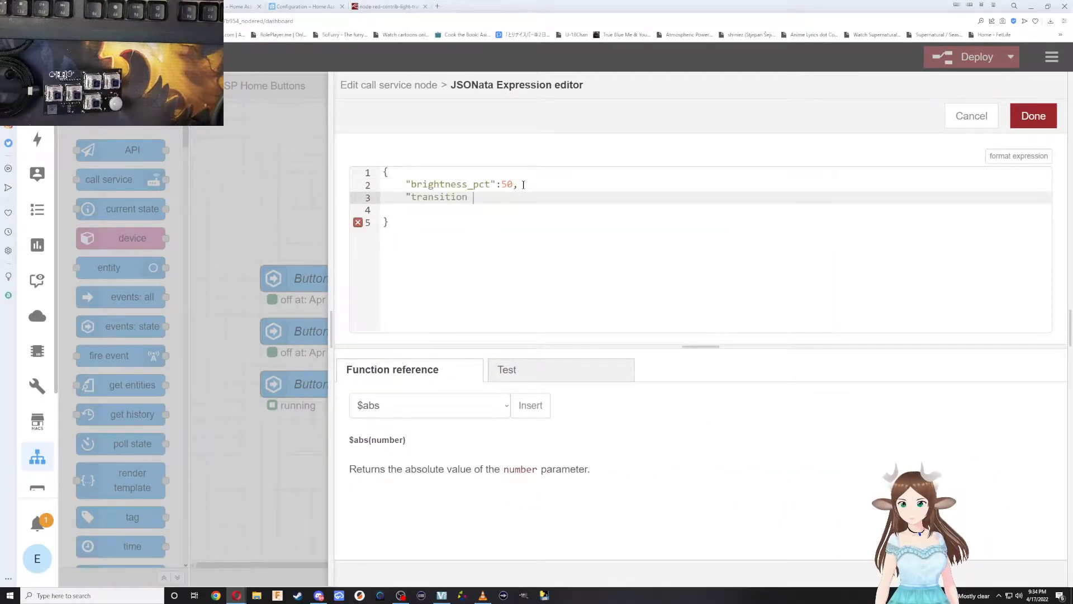
type("\"")
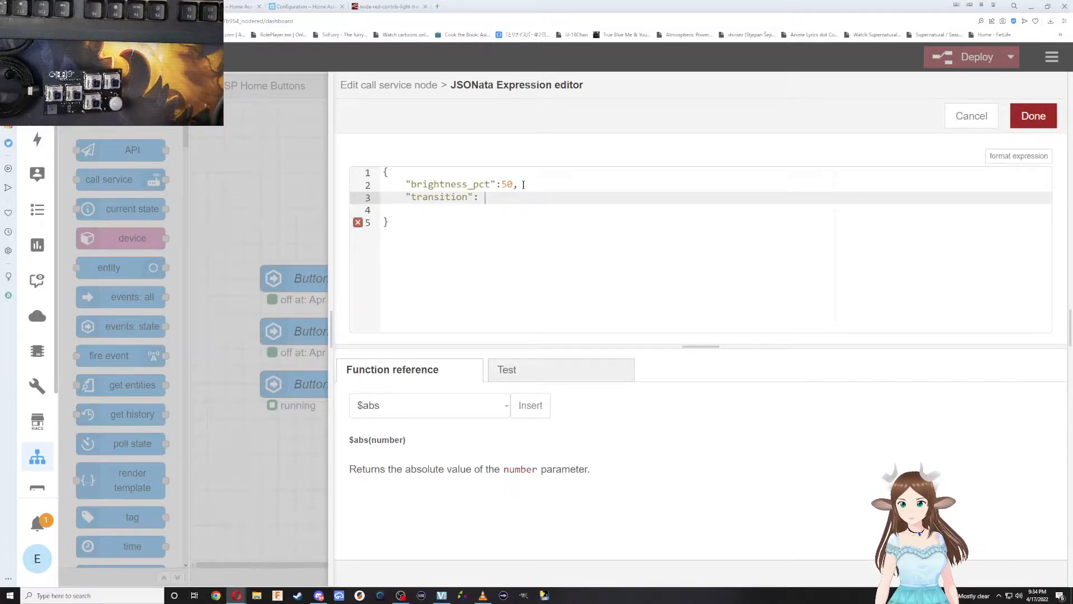
type(": 20")
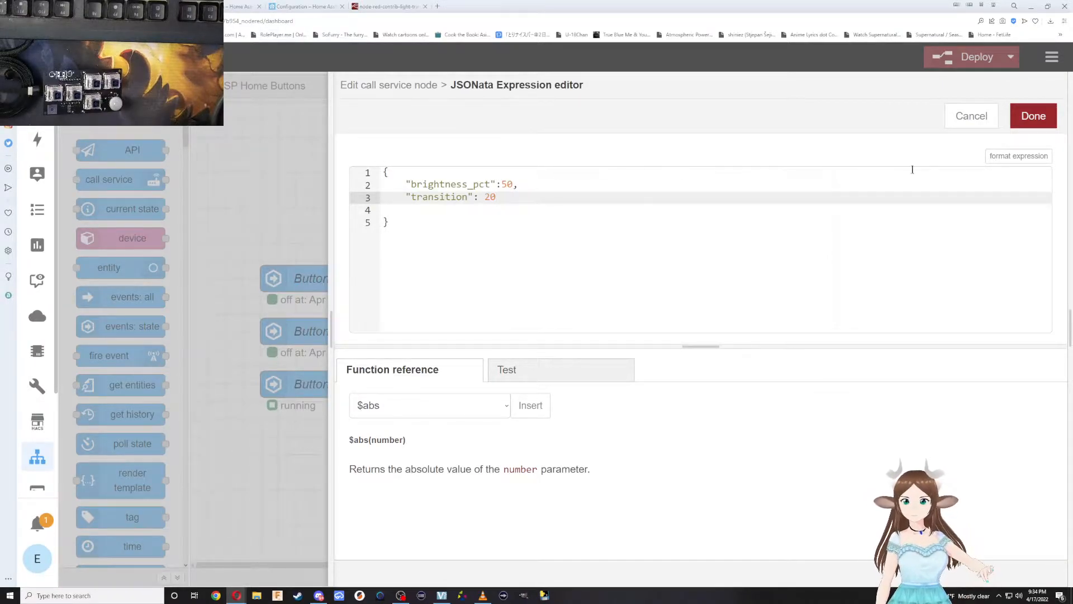
Save the expression with the transition and the Turn on half way All Lights node, and deploy the flows.
left_click(1034, 116)
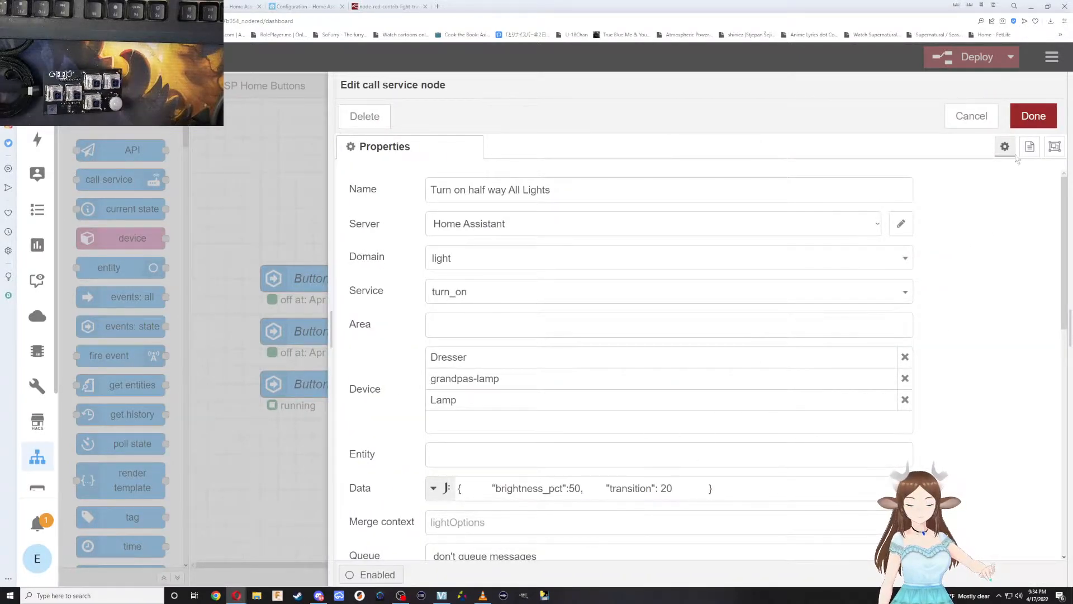
left_click(1045, 114)
left_click(967, 58)
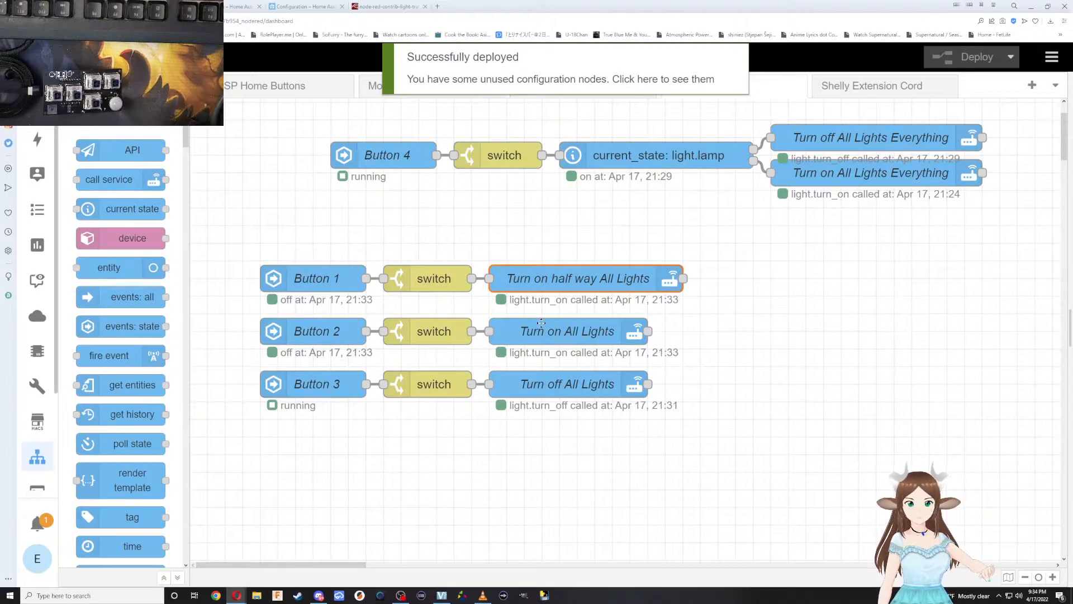
left_click(561, 382)
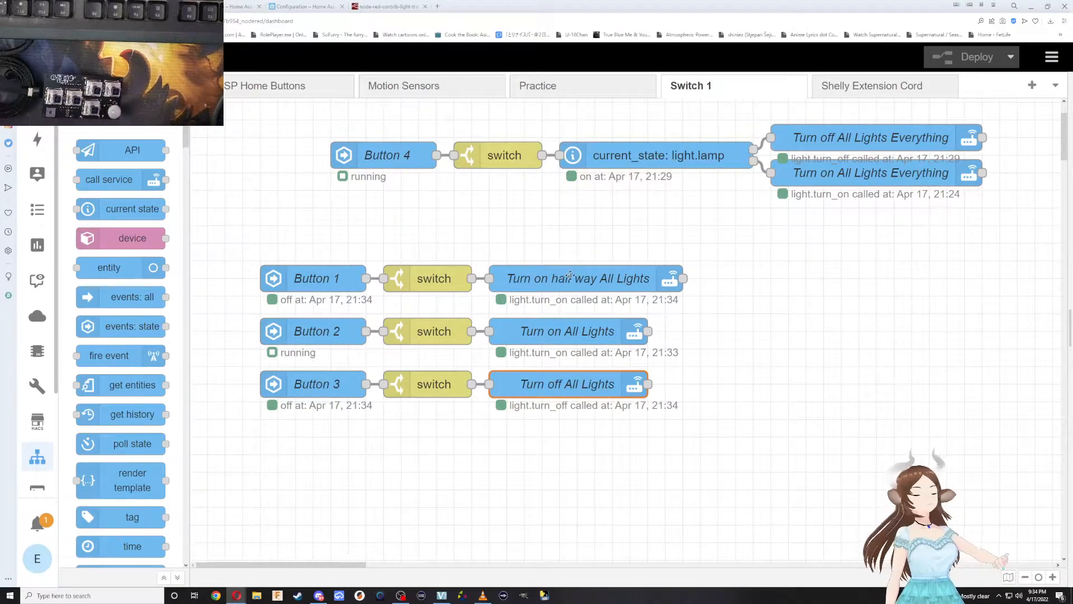
Set the transition in the Turn on half way All Lights node's data to 1, save the node and deploy the flows.
double_click(610, 278)
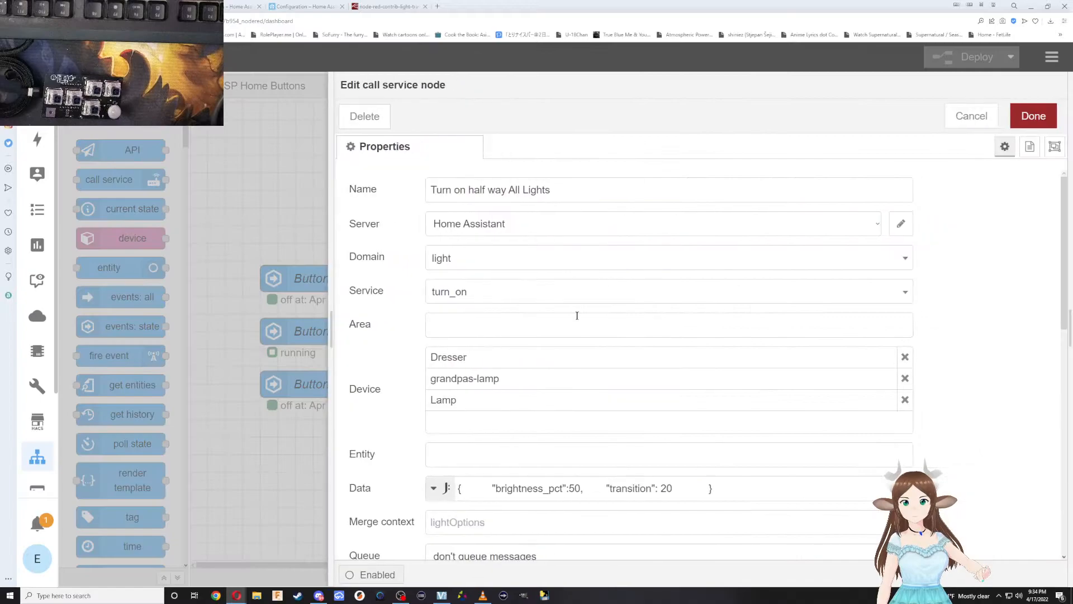
double_click(642, 491)
left_click(674, 489)
key("BackSpace")
key("BackSpace")
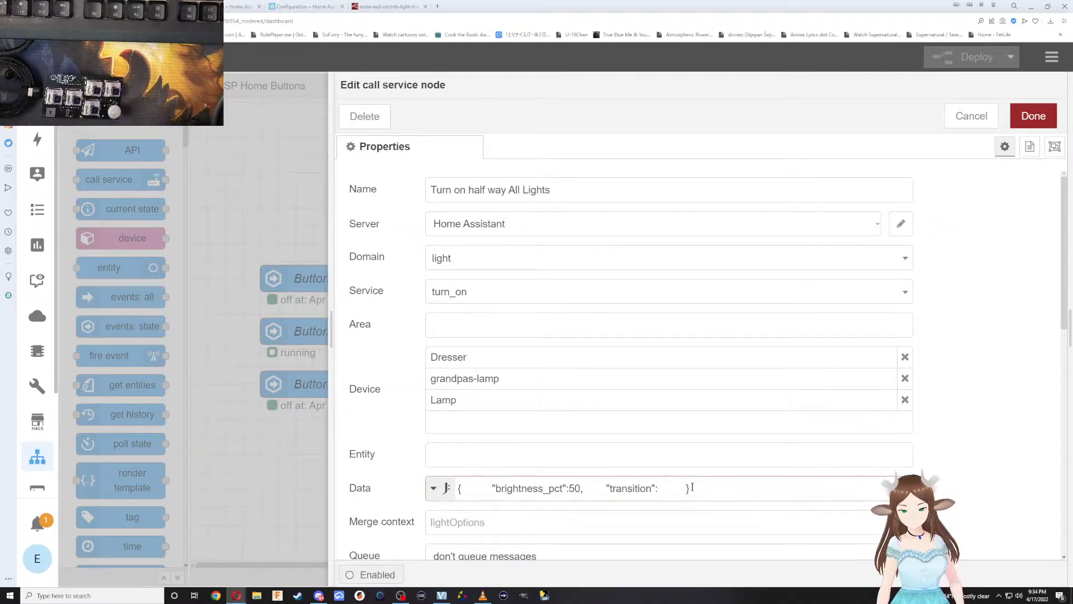
type("1")
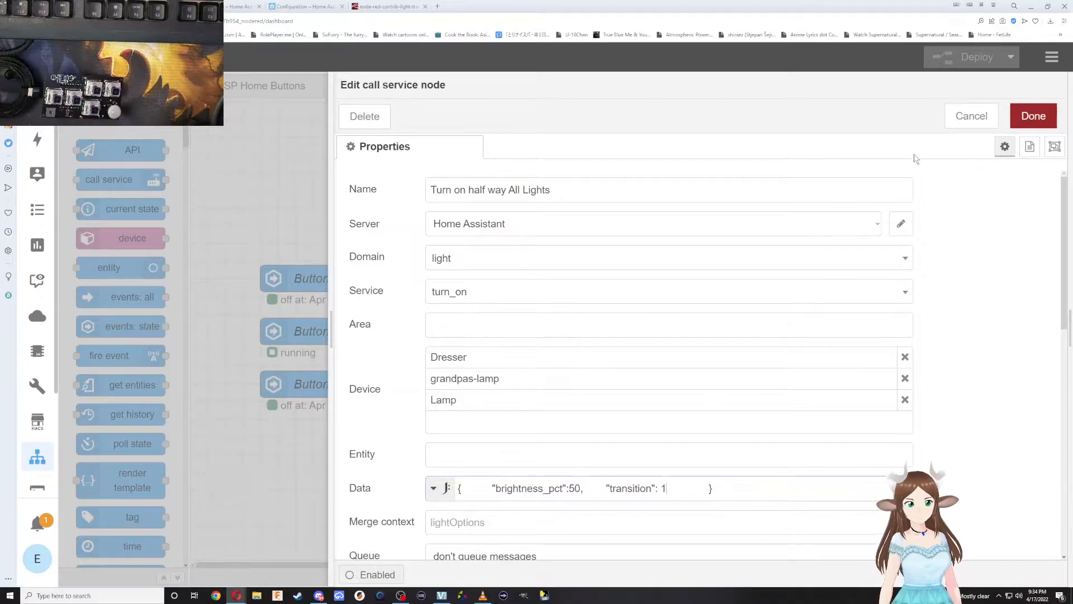
left_click(1034, 118)
left_click(970, 56)
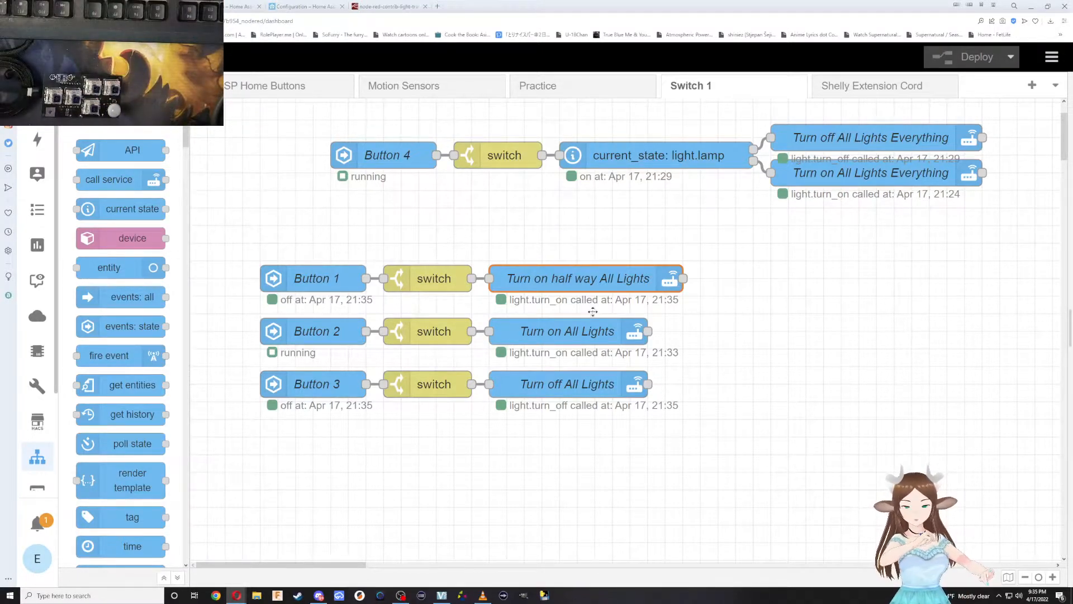
Copy the whole data expression of the Turn on half way All Lights node and leave the node's settings.
double_click(543, 286)
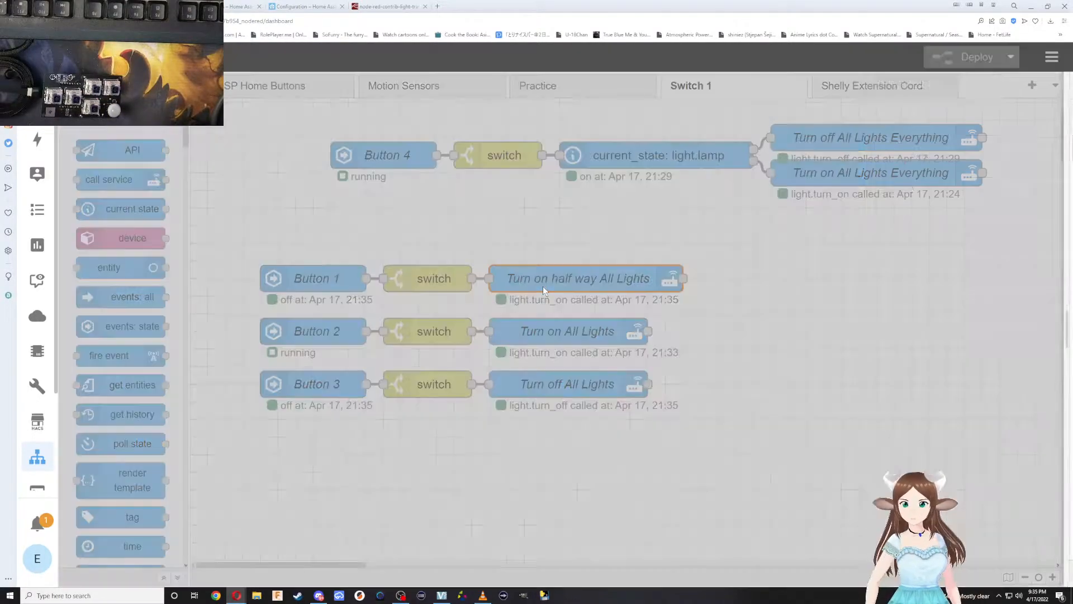
triple_click(613, 487)
key("ctrl+c")
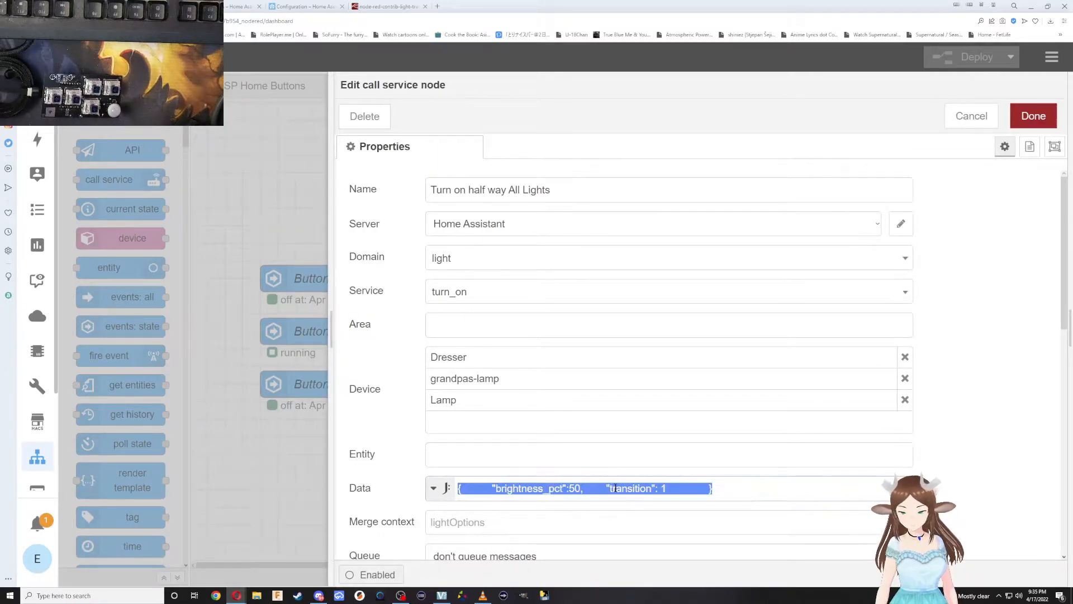
left_click(894, 488)
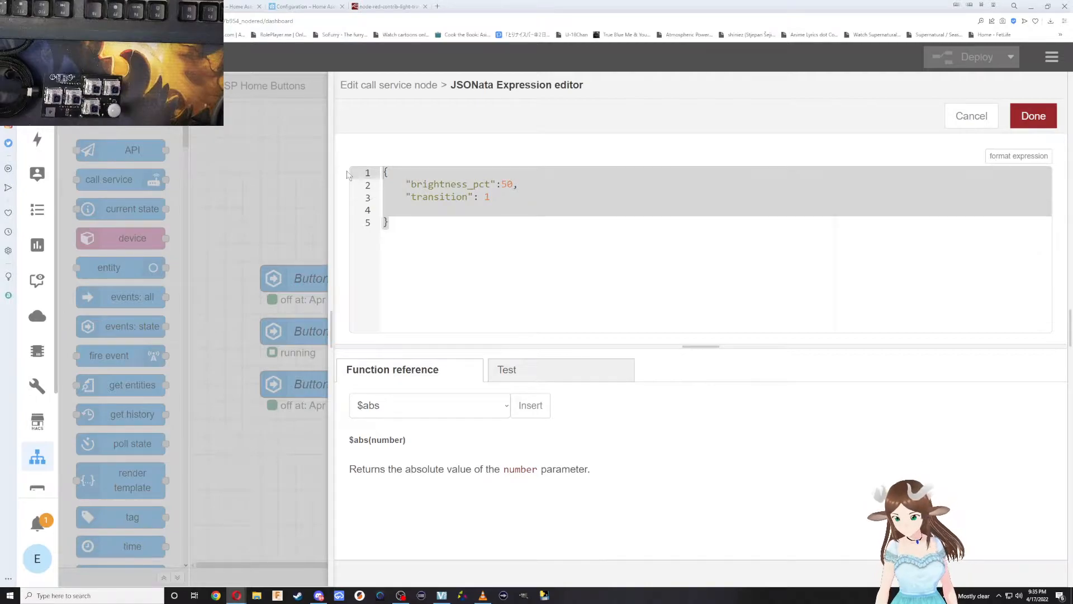
left_click(1029, 115)
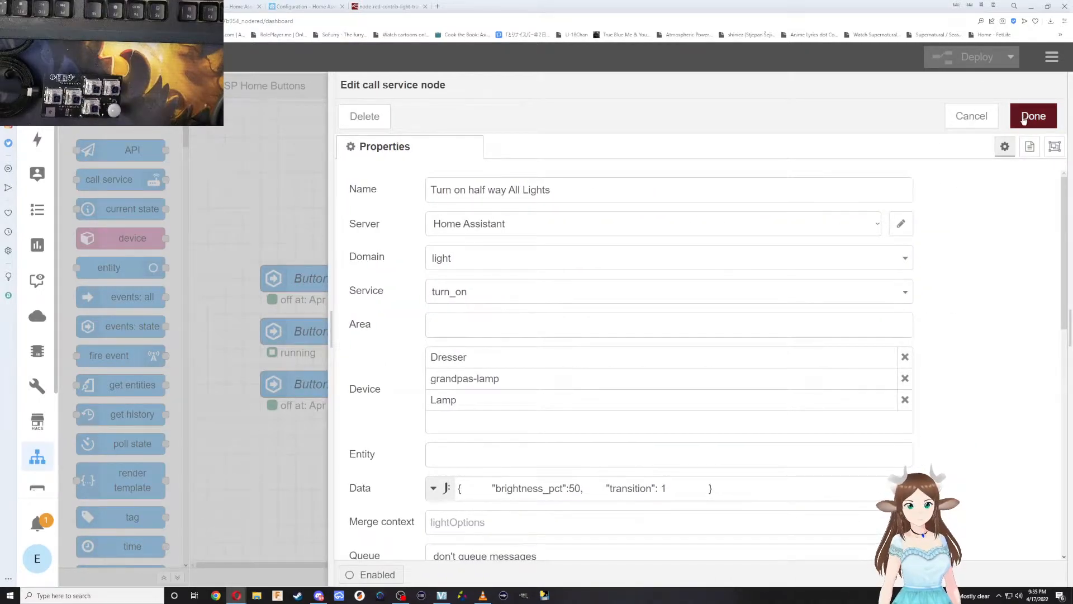
left_click(1033, 115)
Paste the copied expression into the data of the Turn on All Lights node and set its brightness_pct to 100.
double_click(567, 331)
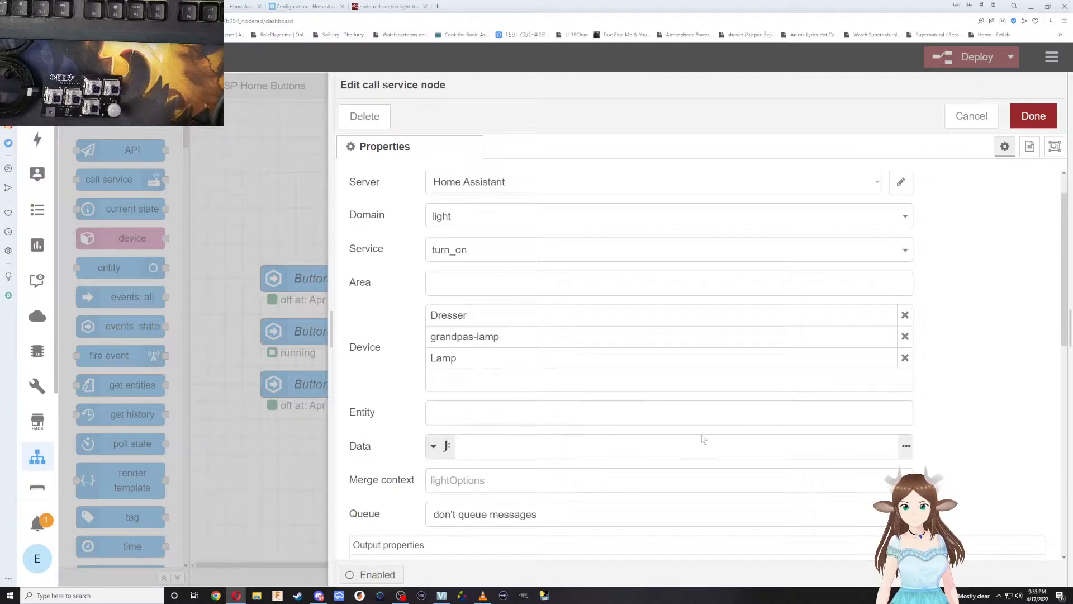
left_click(906, 445)
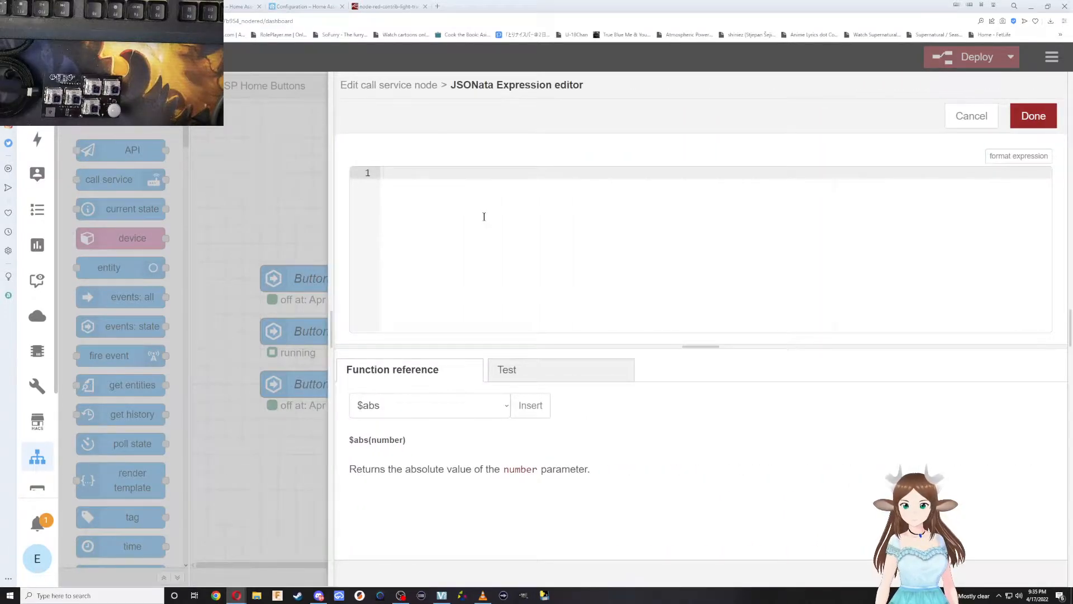
key("ctrl+v")
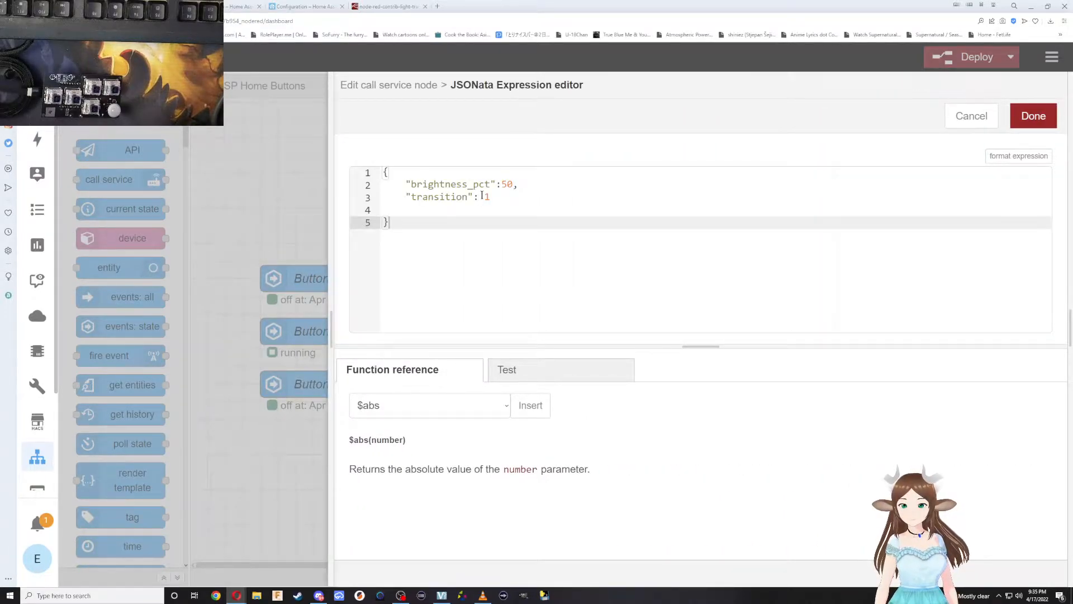
left_click_drag(501, 184, 515, 185)
type("100,")
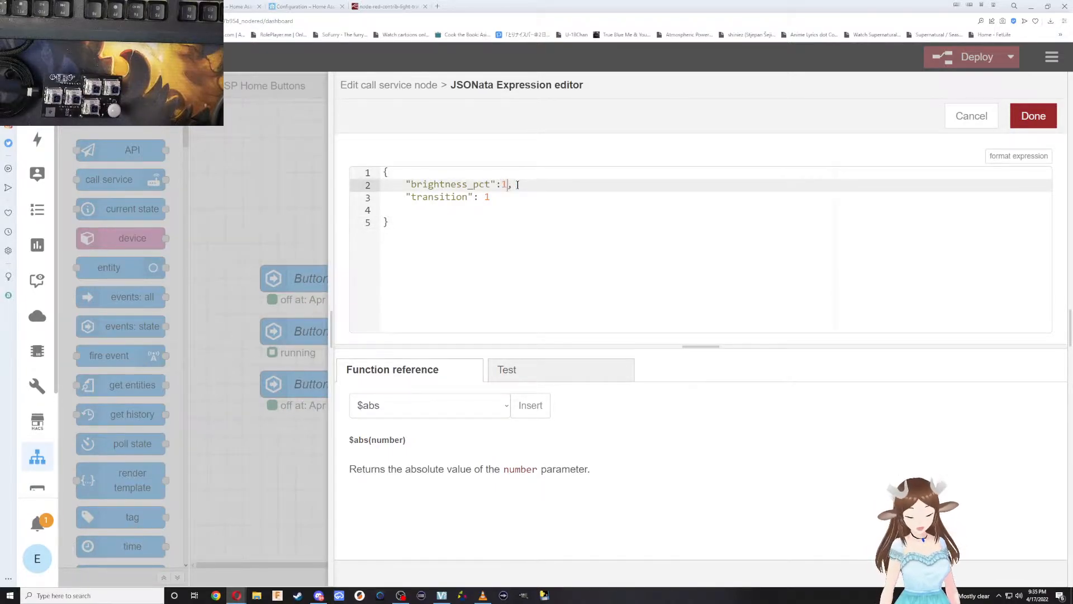
Save the expression and the Turn on All Lights node, and deploy the flows.
left_click(1023, 117)
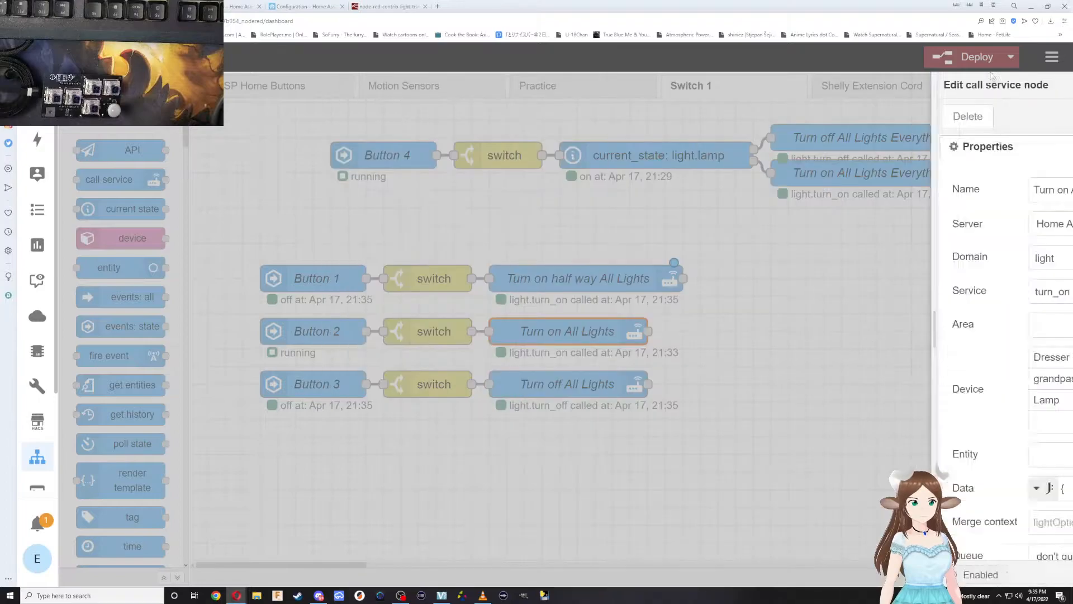
left_click(1023, 116)
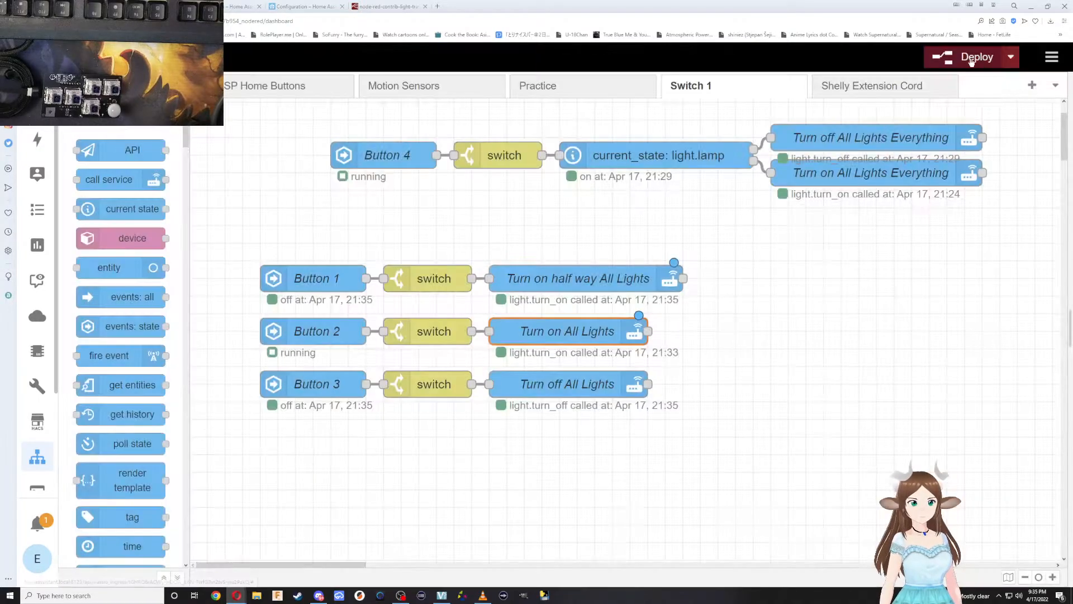
left_click(977, 57)
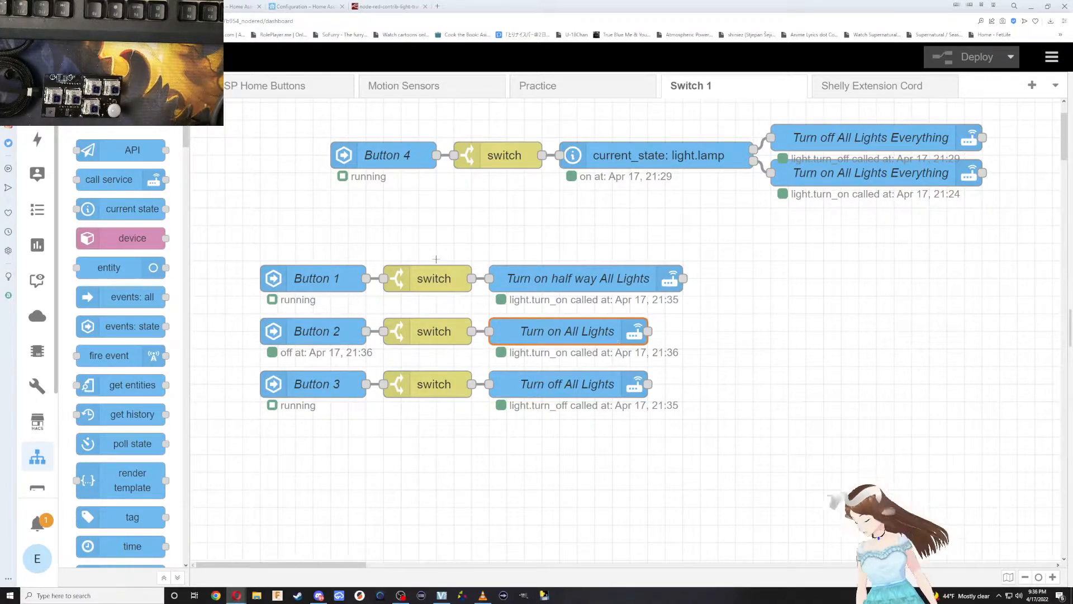
Copy the Button 4 node with its switch node and place the duplicates beneath the Button 3 row.
scroll(429, 338, "down", 2)
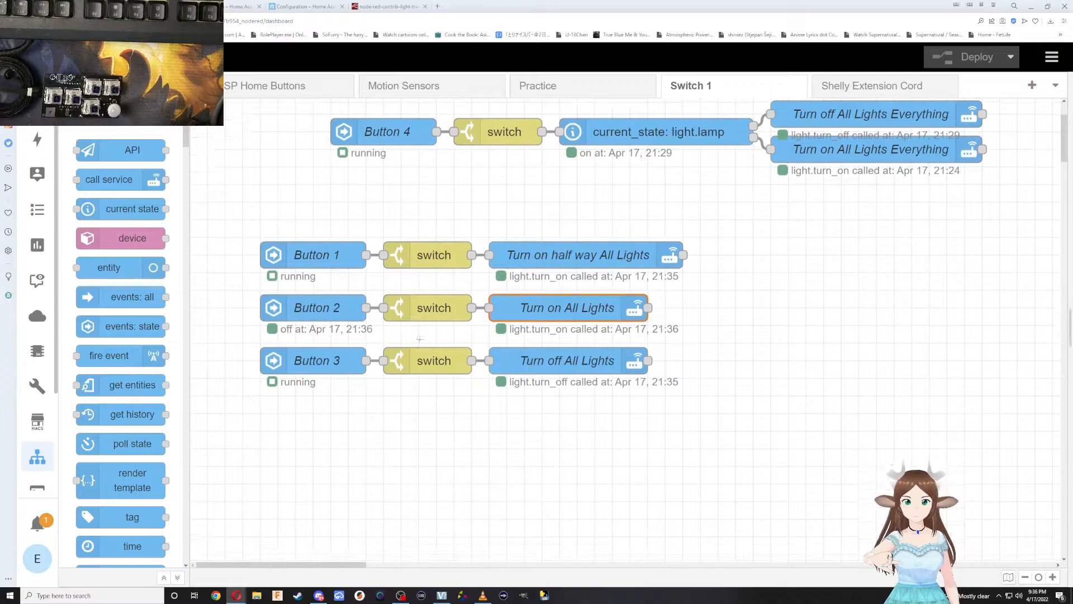
scroll(352, 323, "up", 2)
left_click(398, 156)
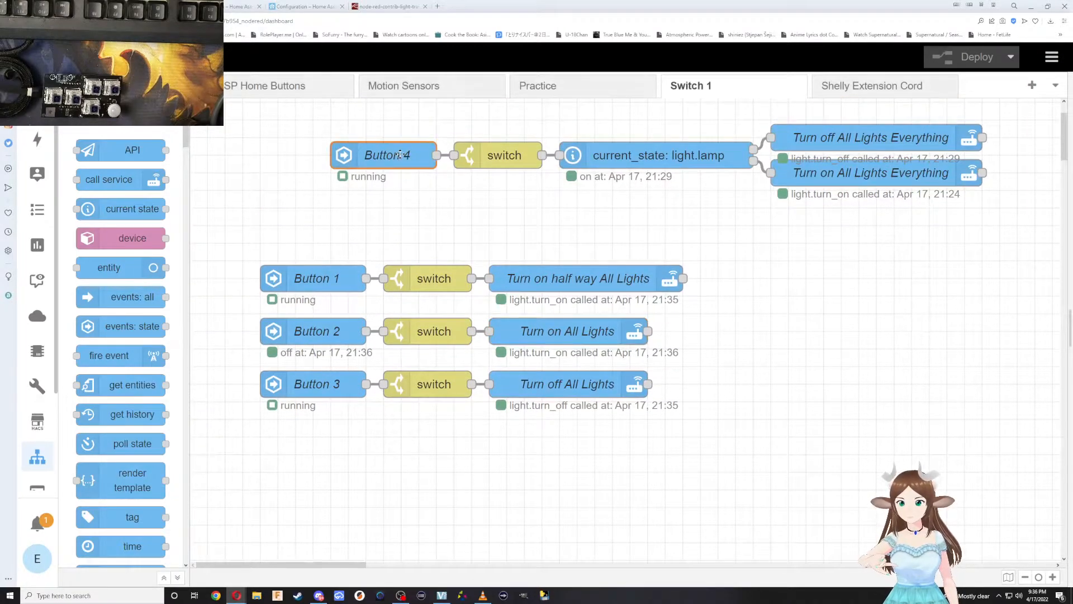
left_click(386, 134)
left_click_drag(506, 219, 400, 133)
key("ctrl+x")
scroll(360, 314, "down", 5)
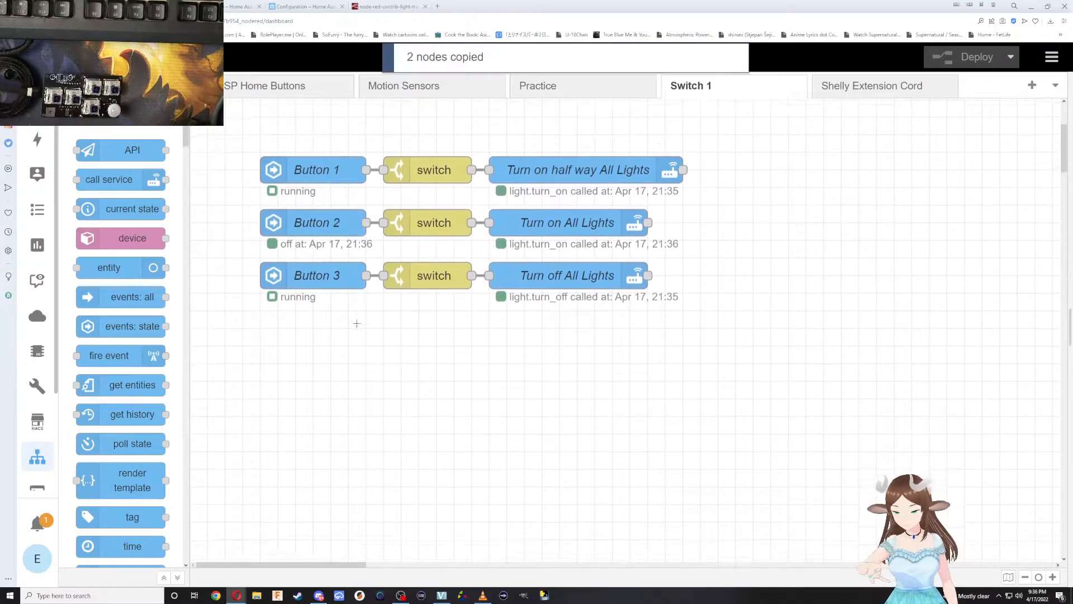
key("ctrl+v")
left_click(317, 318)
scroll(527, 367, "up", 3)
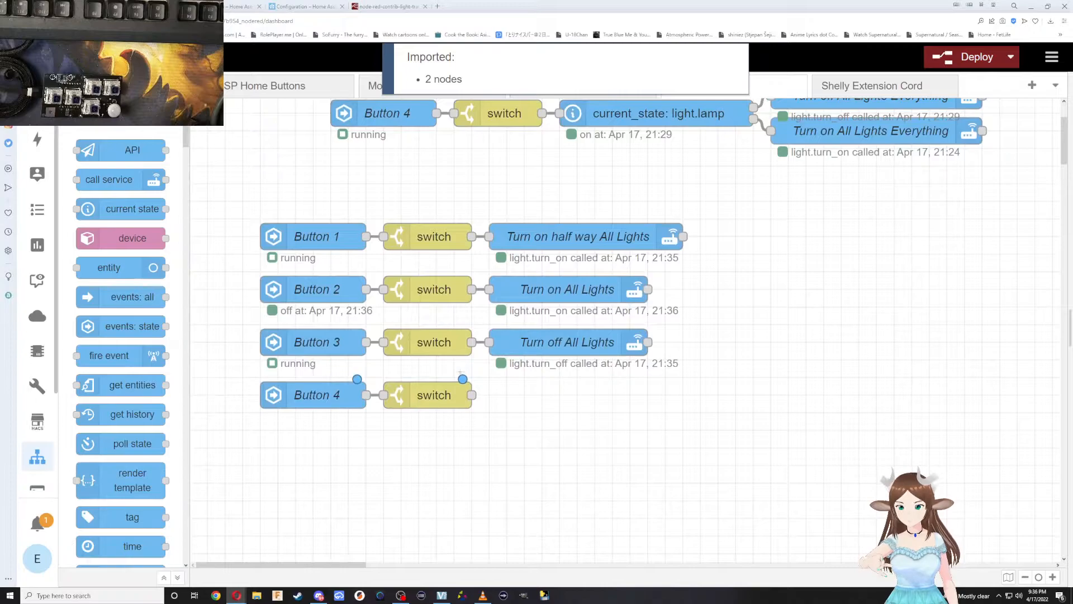
Check the entity setting of the duplicated Button 4 node, keeping Switch1 Button 4 selected, and close its settings.
left_click(314, 402)
double_click(330, 398)
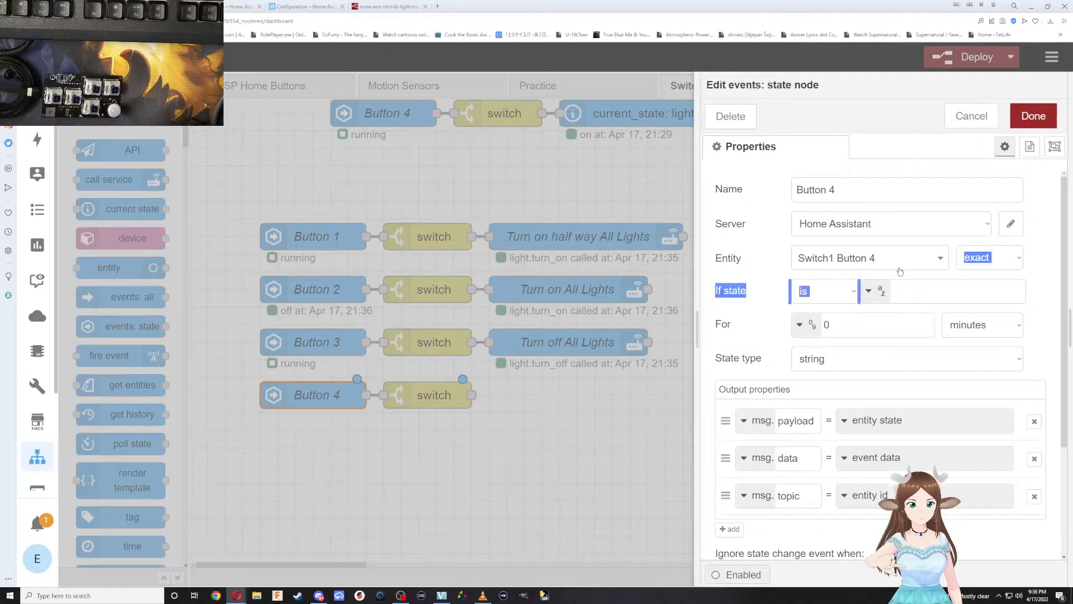
left_click(827, 257)
left_click(871, 385)
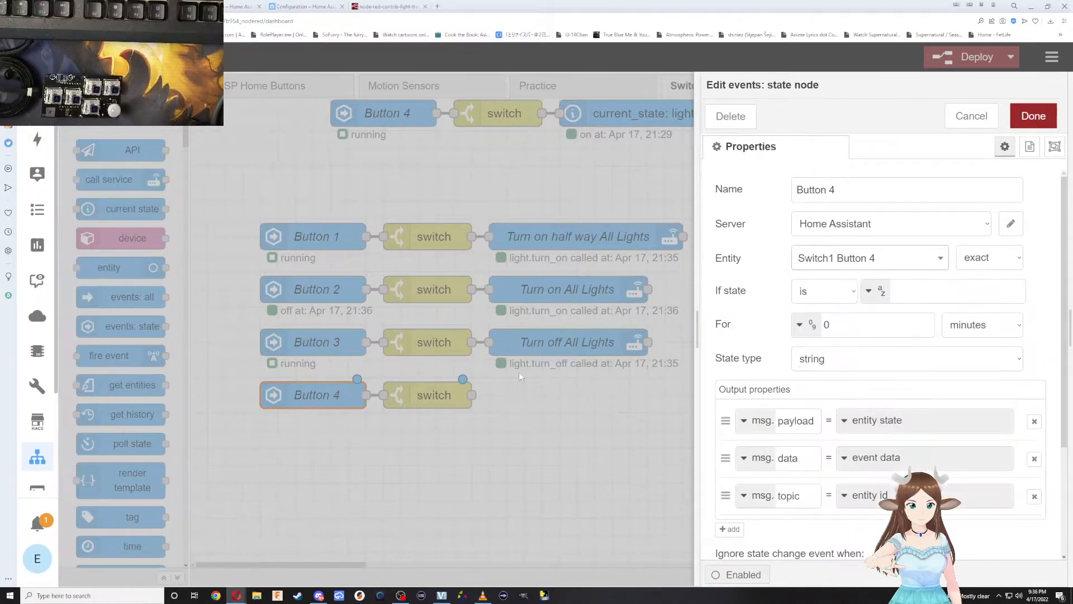
left_click(1033, 117)
scroll(529, 390, "up", 1)
scroll(507, 422, "down", 1)
scroll(508, 421, "down", 1)
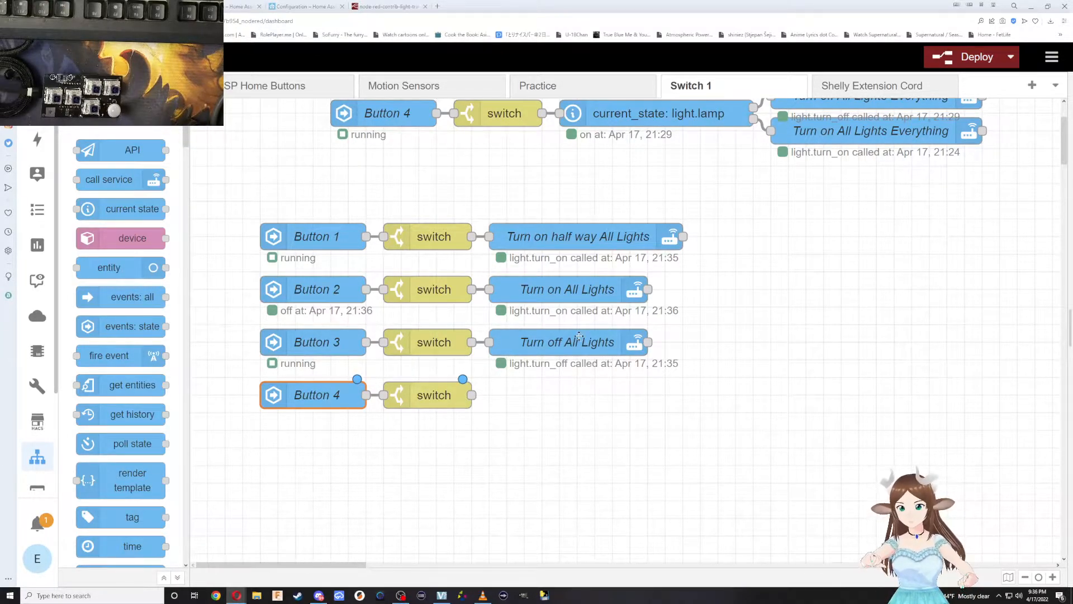
Duplicate the Turn on All Lights node into the new Button 4 row and wire the switch node to it.
left_click(568, 294)
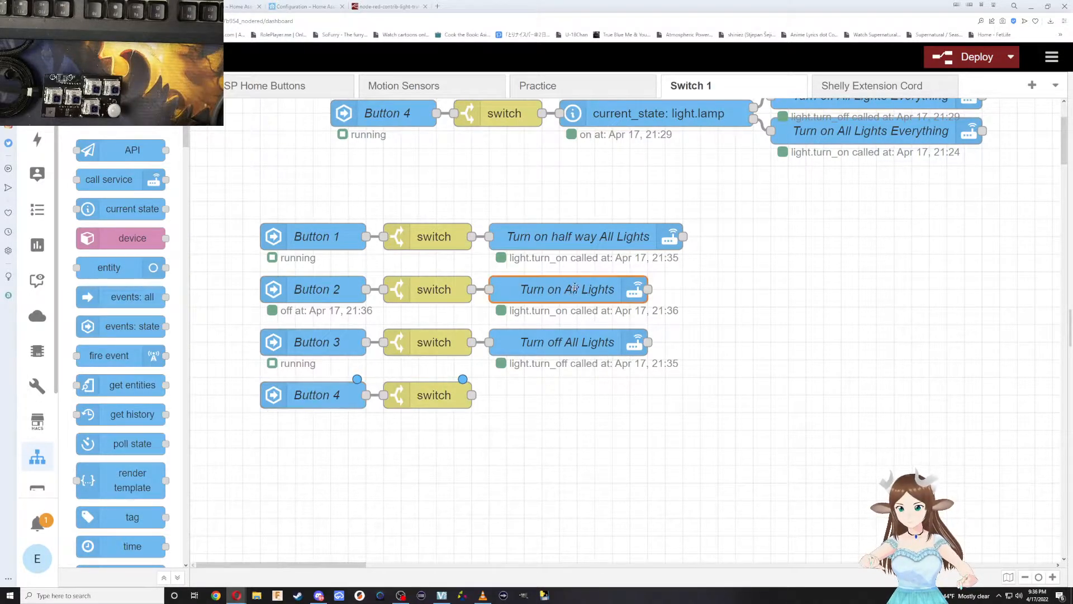
key("ctrl+c")
key("ctrl+v")
left_click(563, 400)
left_click_drag(472, 396, 489, 395)
Open the Button 4 row's Turn on All Lights node and copy the brightness_step_pct parameter name from its service documentation.
left_click(547, 393)
double_click(547, 394)
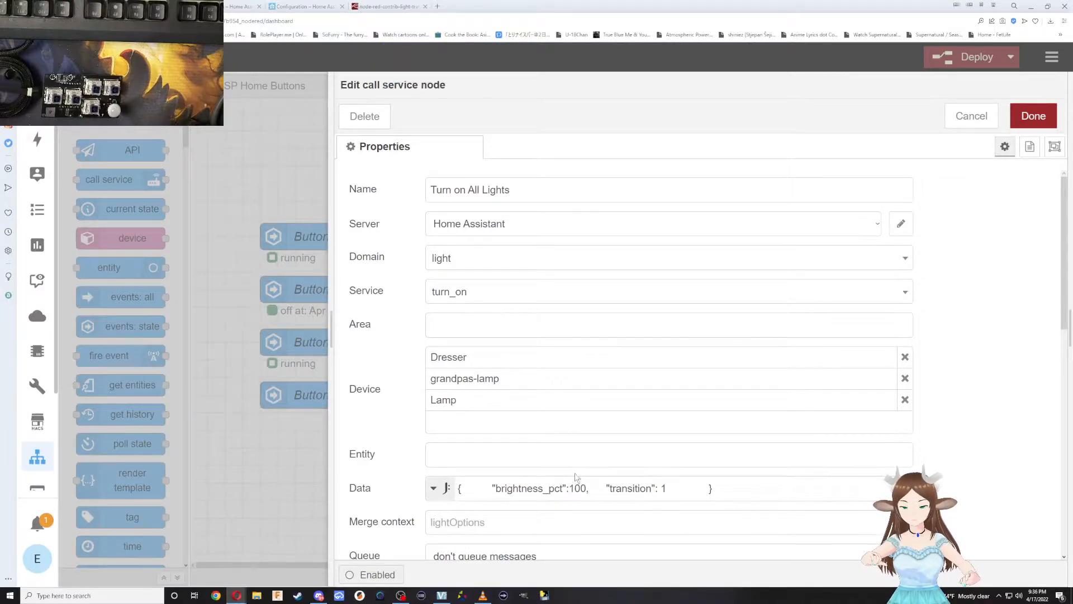
scroll(585, 460, "down", 15)
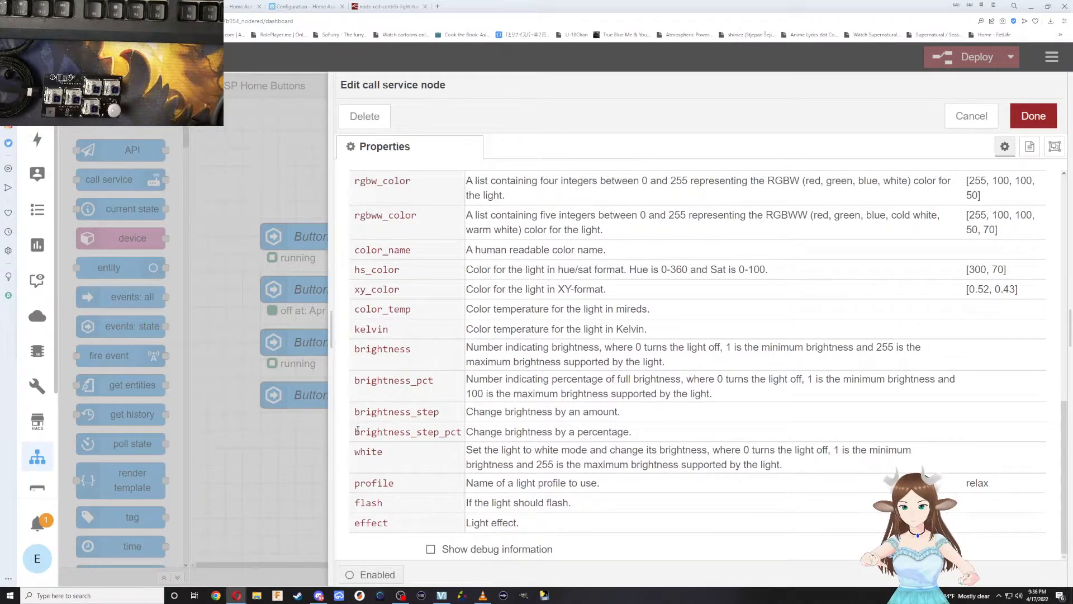
left_click_drag(356, 432, 439, 438)
right_click(440, 437)
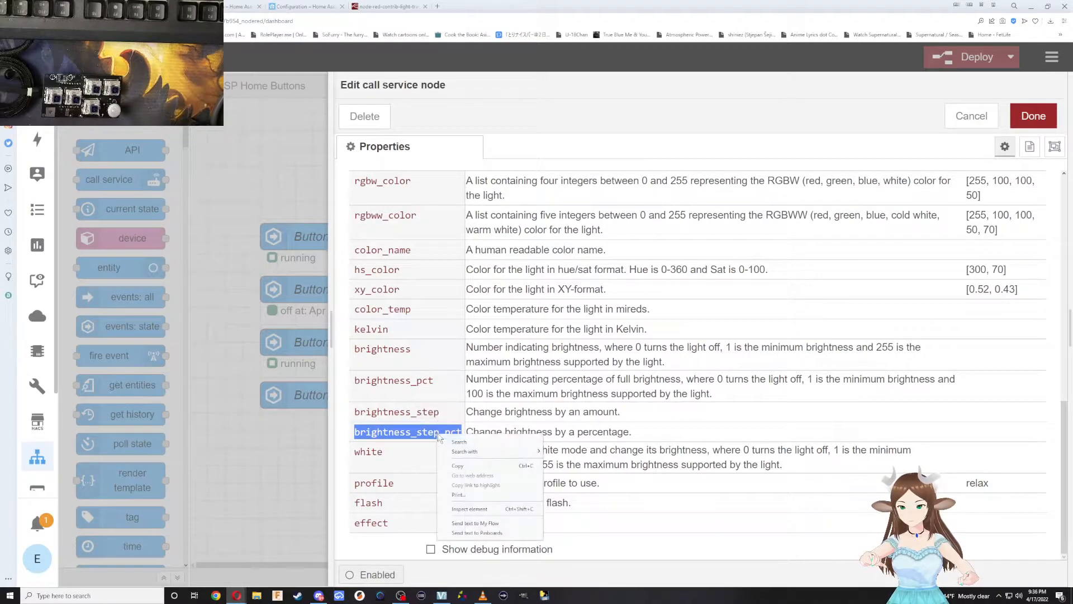
left_click(439, 436)
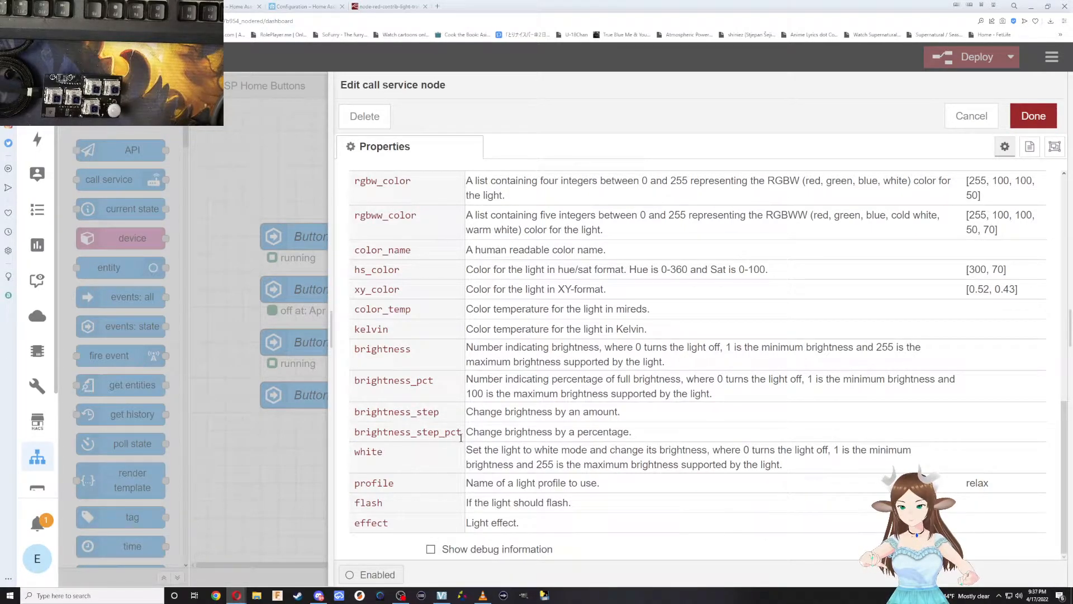
double_click(388, 432)
right_click(400, 434)
left_click(434, 469)
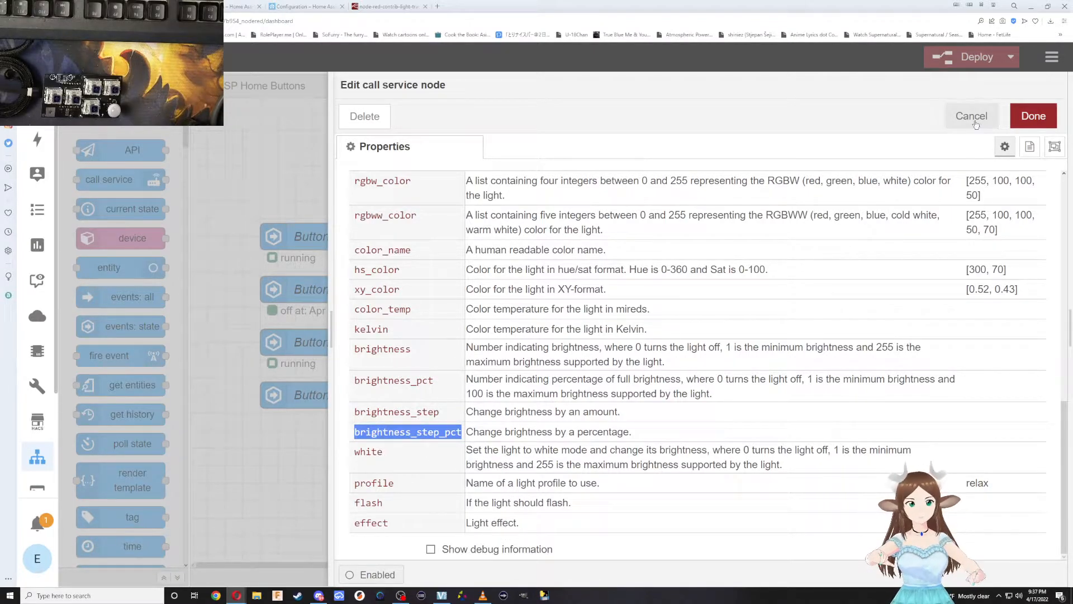
In the node's data expression, replace the brightness_pct key with brightness_step_pct and set its value to 15.
scroll(695, 346, "up", 4)
scroll(693, 350, "up", 4)
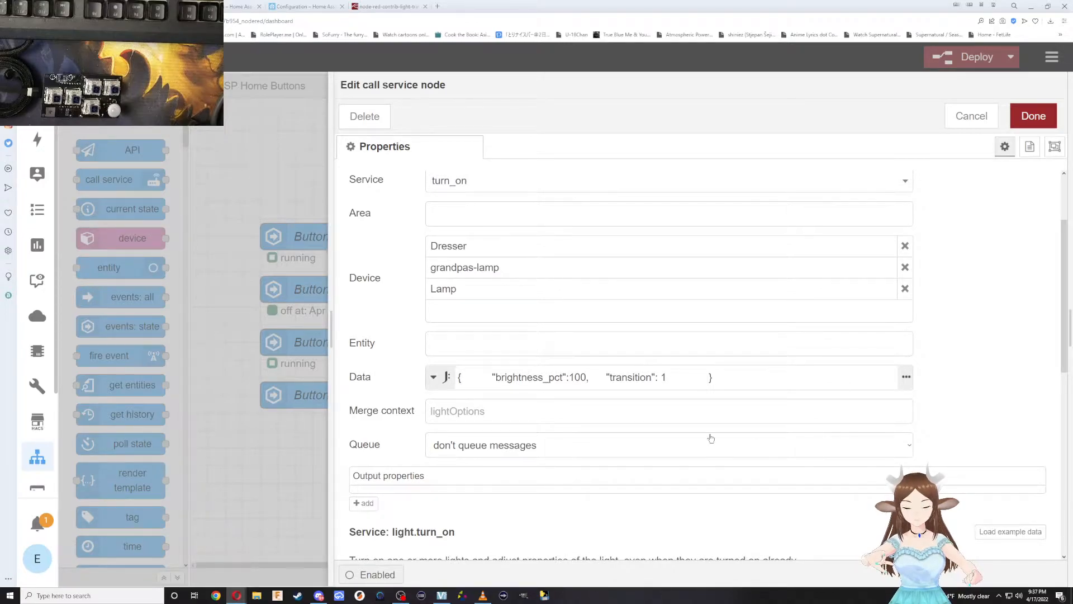
left_click(906, 377)
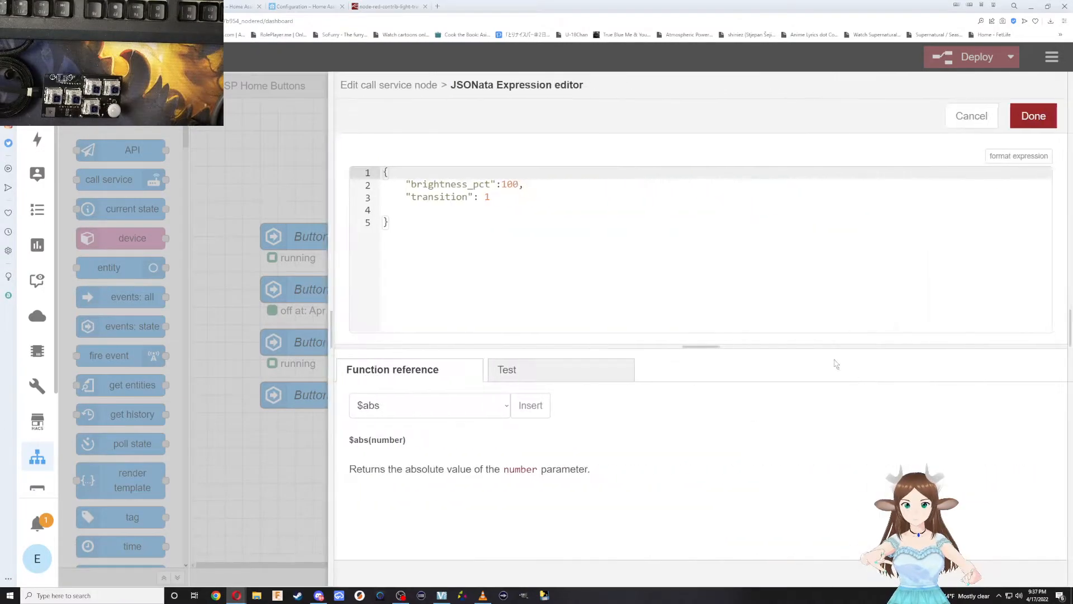
left_click_drag(413, 184, 482, 185)
key("ctrl+v")
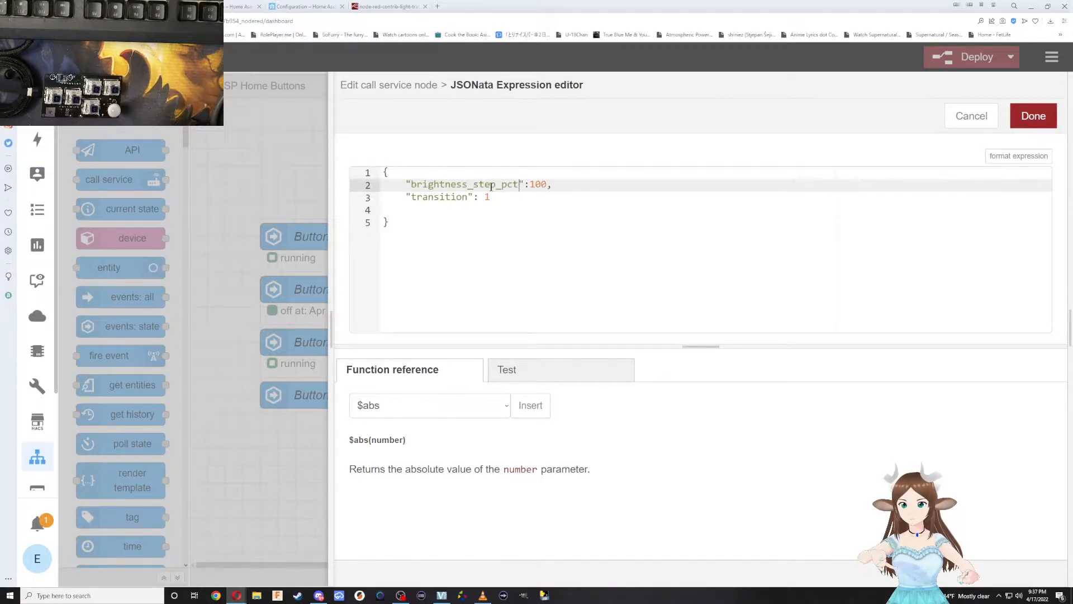
double_click(538, 184)
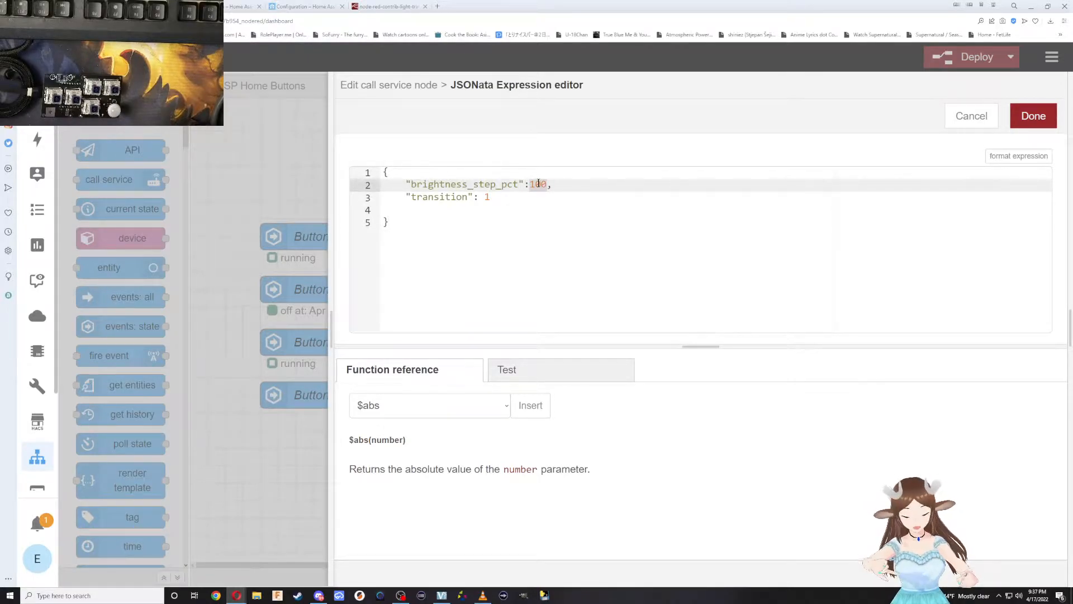
type("10")
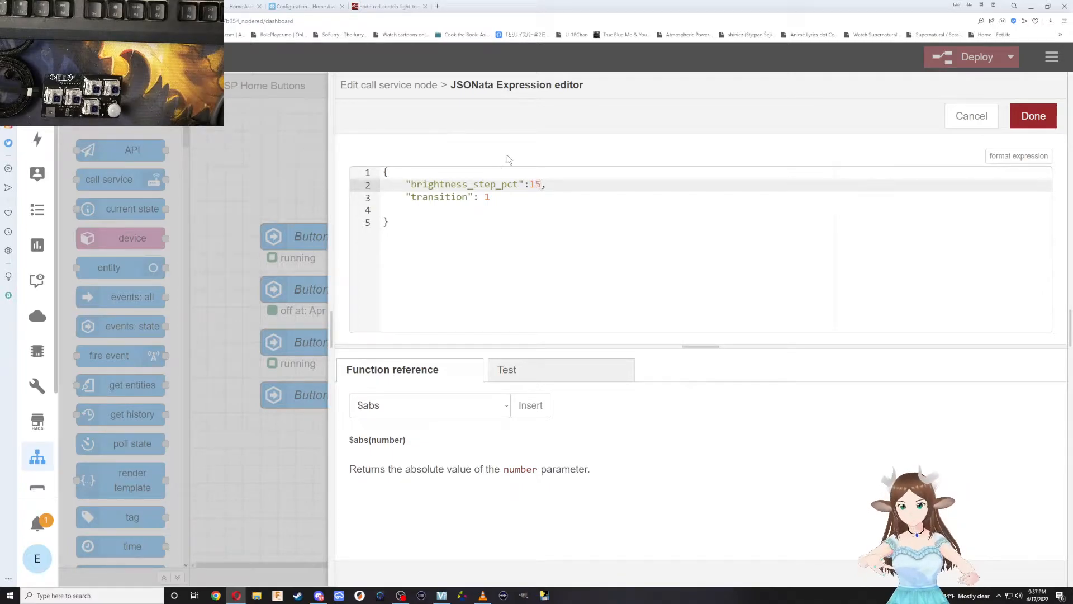
Save the edited expression and the Button 4 row's light node, and deploy the flows.
left_click(1032, 116)
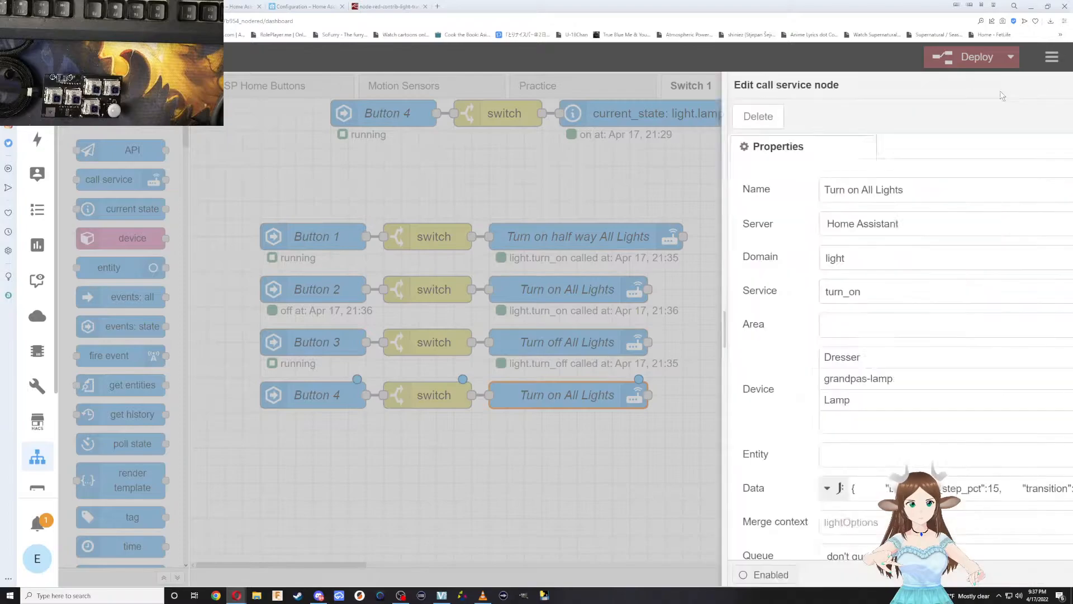
left_click(1032, 116)
left_click(977, 56)
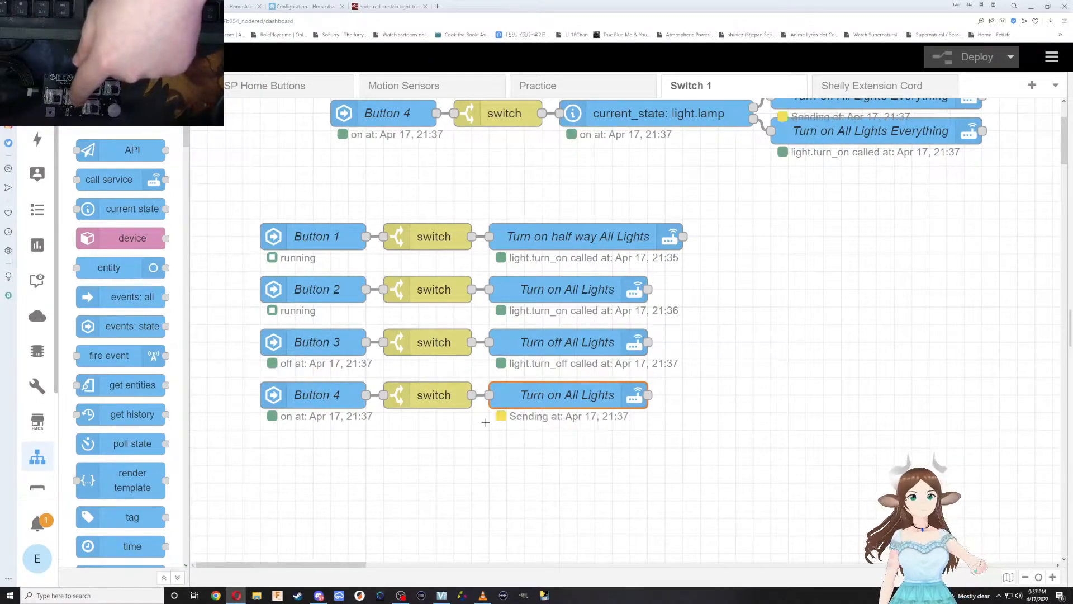
Delete the old Button 4 flow above the Button 1 row, including its current_state and All Lights Everything nodes, and redeploy.
scroll(883, 174, "down", 1)
scroll(882, 174, "up", 3)
left_click_drag(900, 298, 383, 180)
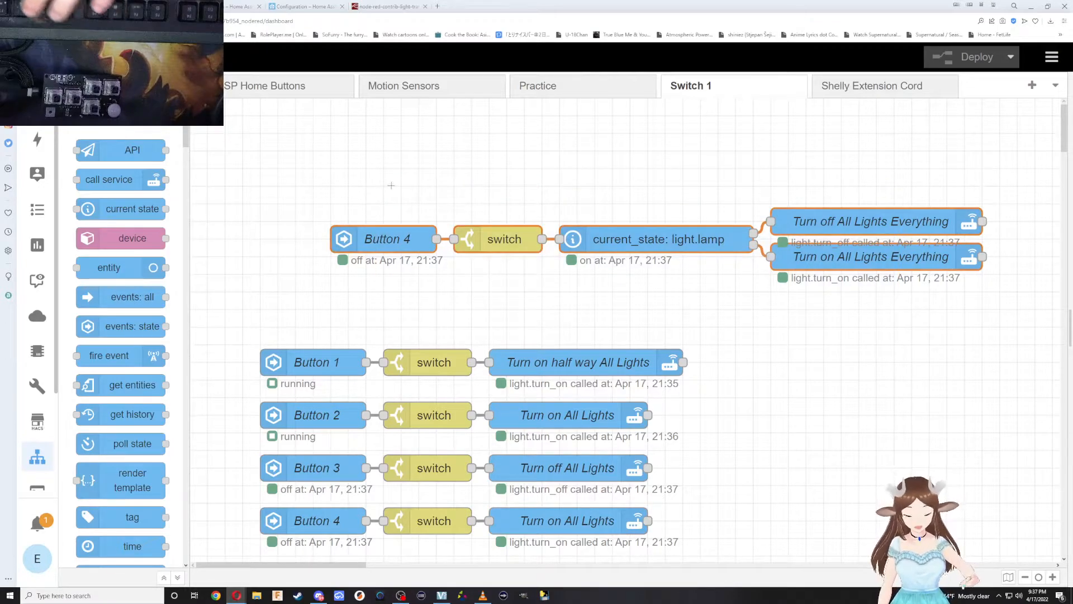
key("Delete")
left_click(959, 56)
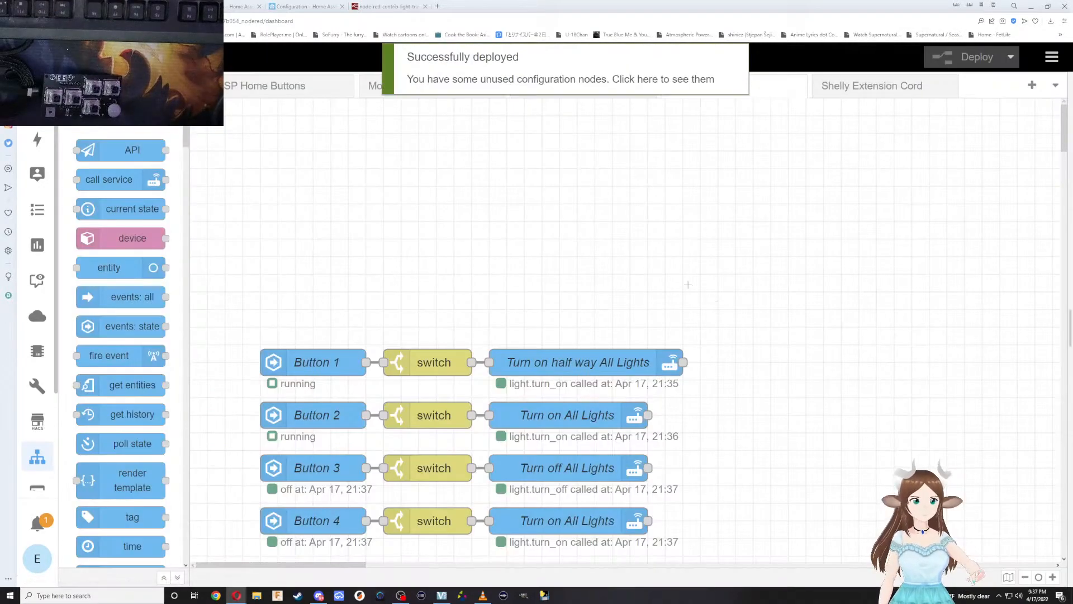
Add a current state node at the end of the Button 4 row, leaving a gap after Turn on All Lights.
scroll(497, 156, "down", 3)
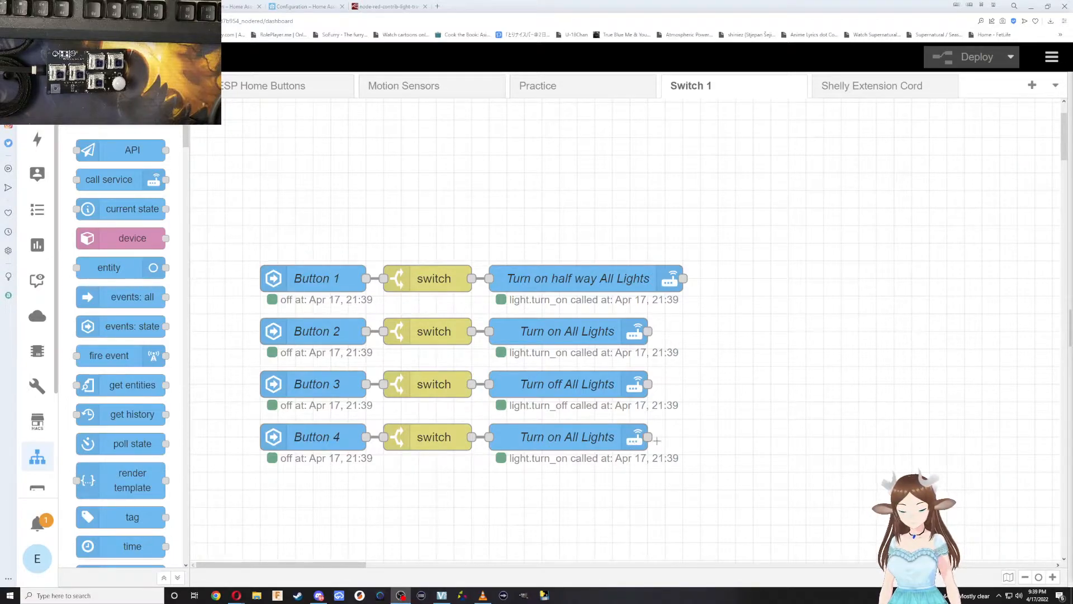
scroll(129, 385, "down", 3)
scroll(148, 385, "up", 3)
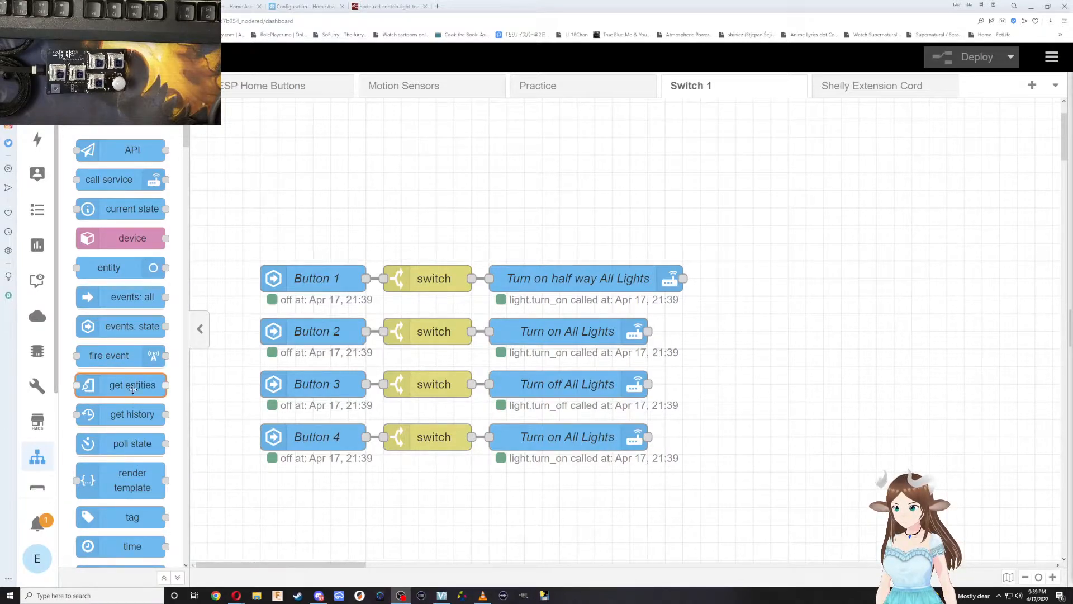
scroll(138, 445, "down", 2)
scroll(138, 446, "down", 5)
scroll(140, 453, "up", 3)
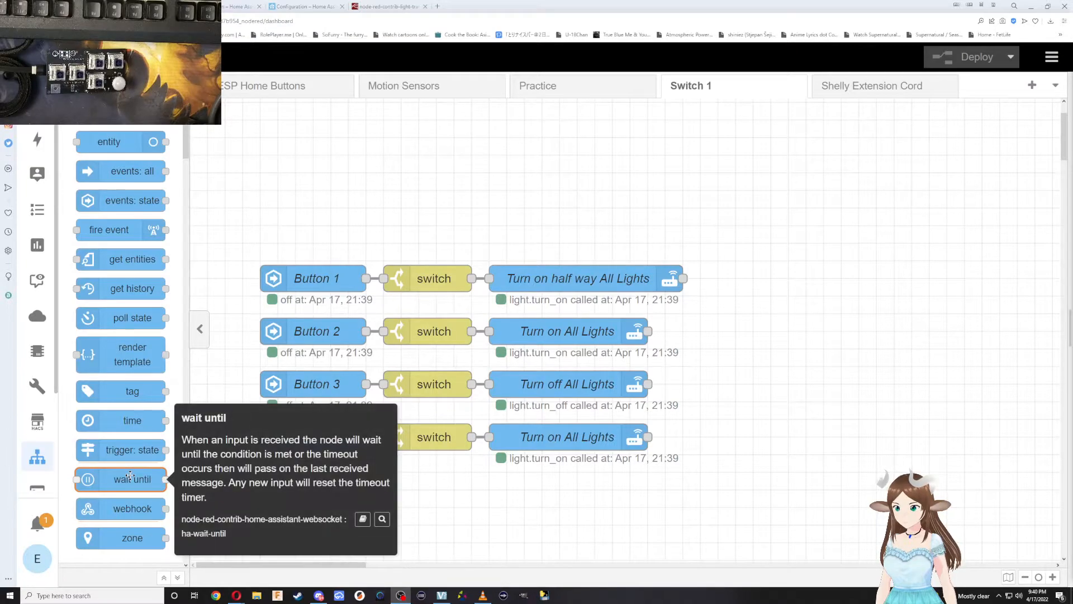
scroll(128, 421, "up", 4)
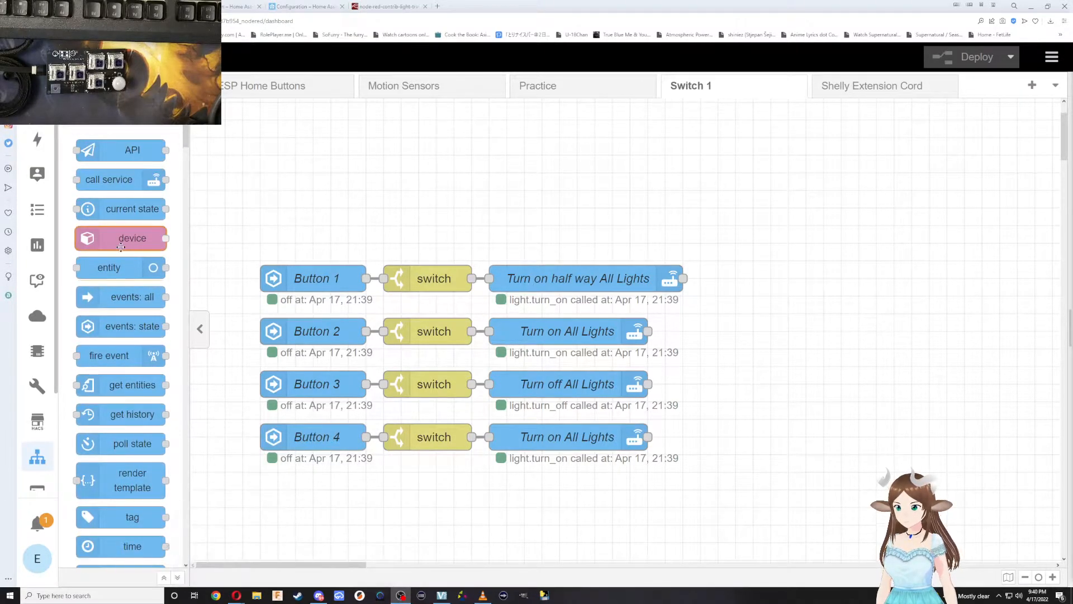
left_click_drag(116, 211, 783, 440)
left_click_drag(696, 506, 602, 477)
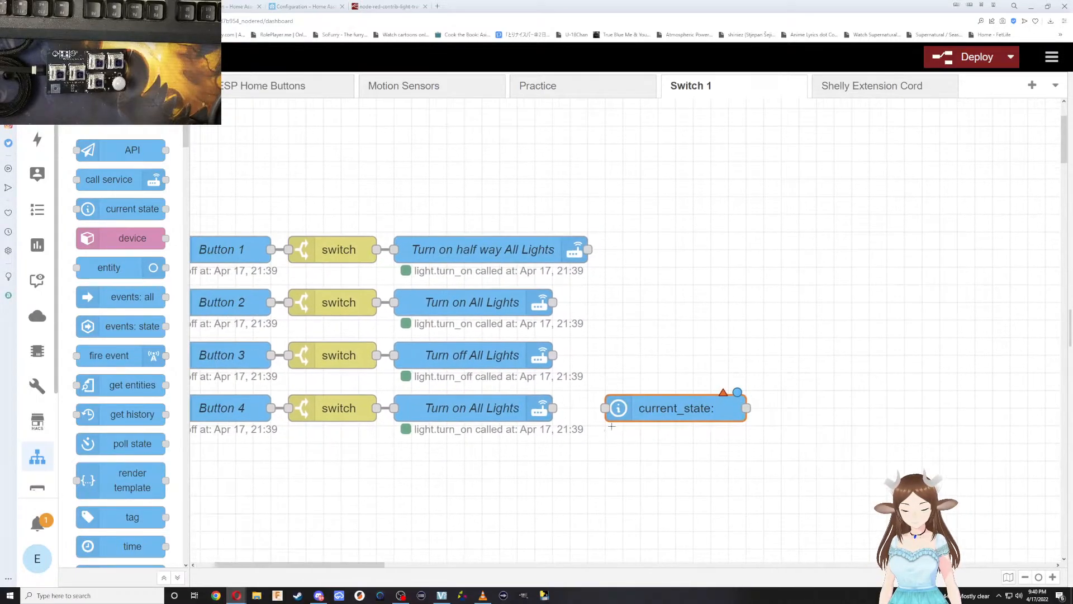
left_click_drag(628, 409, 663, 409)
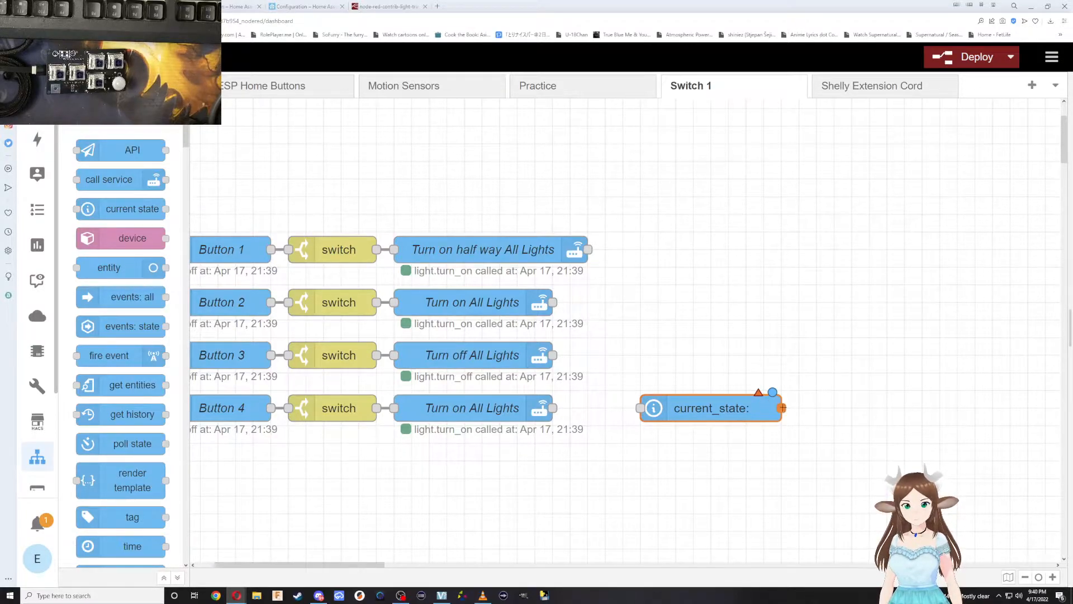
Wire the current_state output back to the input of the Button 4 row's switch node and shift current_state farther along the row.
mouse_move(782, 408)
left_mouse_down()
mouse_move(503, 532)
mouse_move(277, 426)
mouse_move(288, 409)
left_mouse_up()
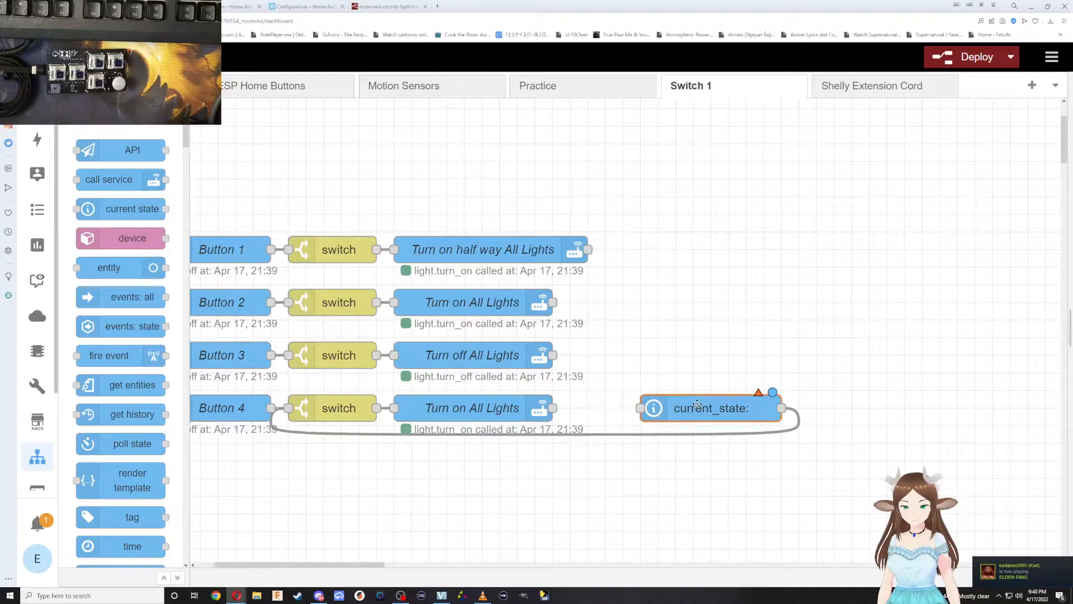
left_click_drag(665, 406, 700, 406)
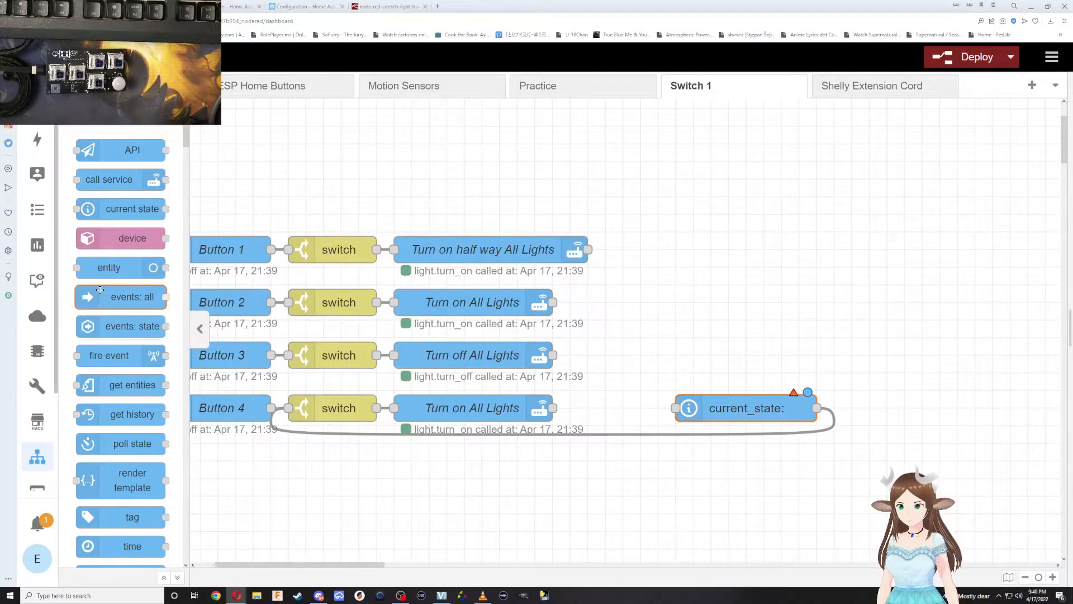
scroll(109, 331, "down", 5)
scroll(129, 404, "down", 3)
scroll(129, 404, "up", 2)
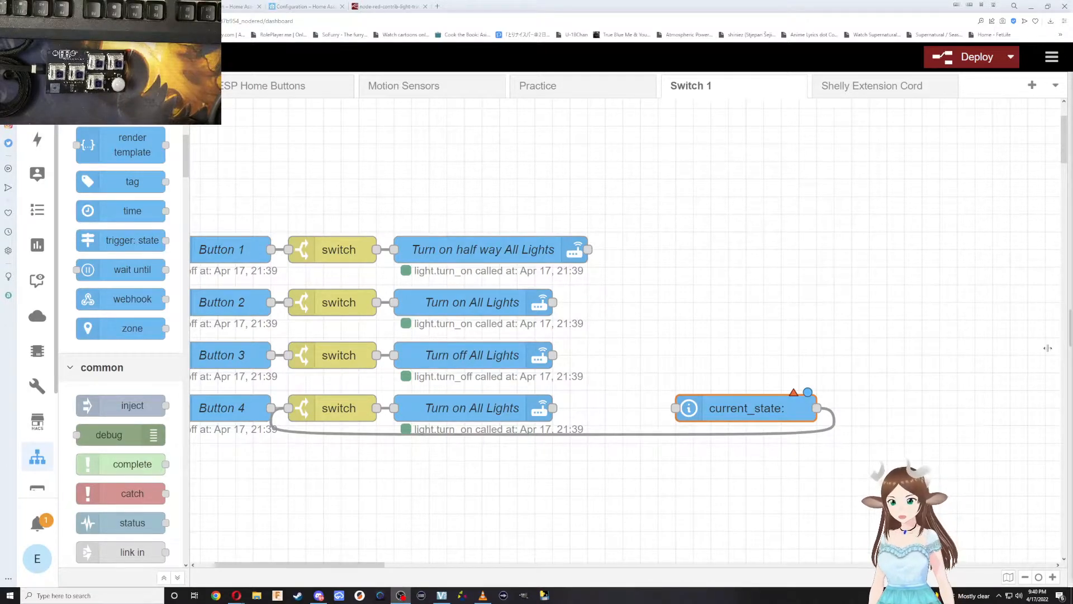
left_click(729, 475)
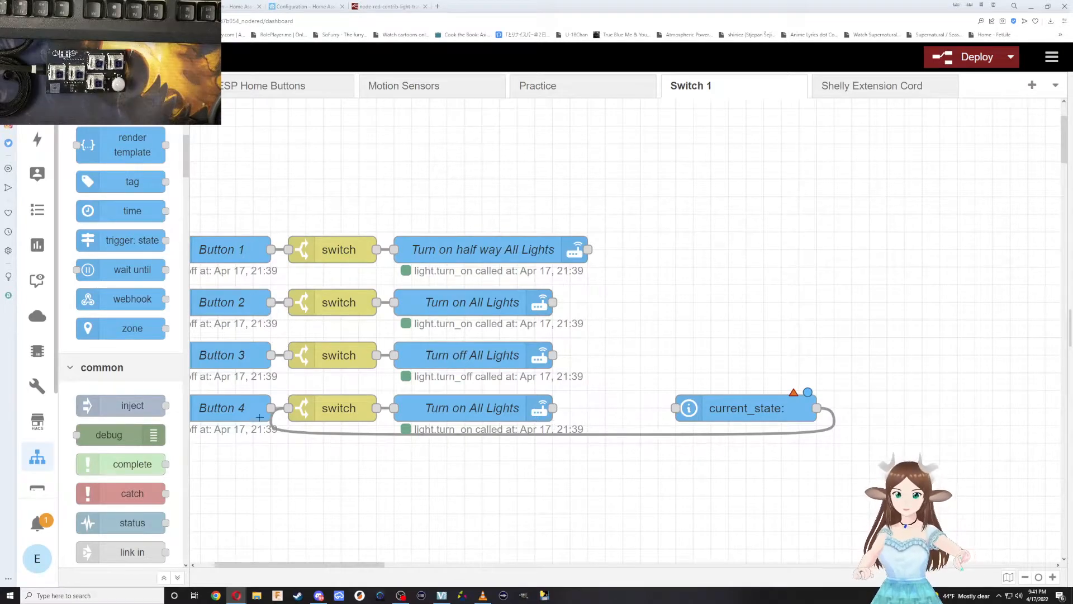
Insert a delay node between the Button 4 row's Turn on All Lights and current_state nodes and wire it to both.
scroll(140, 455, "down", 5)
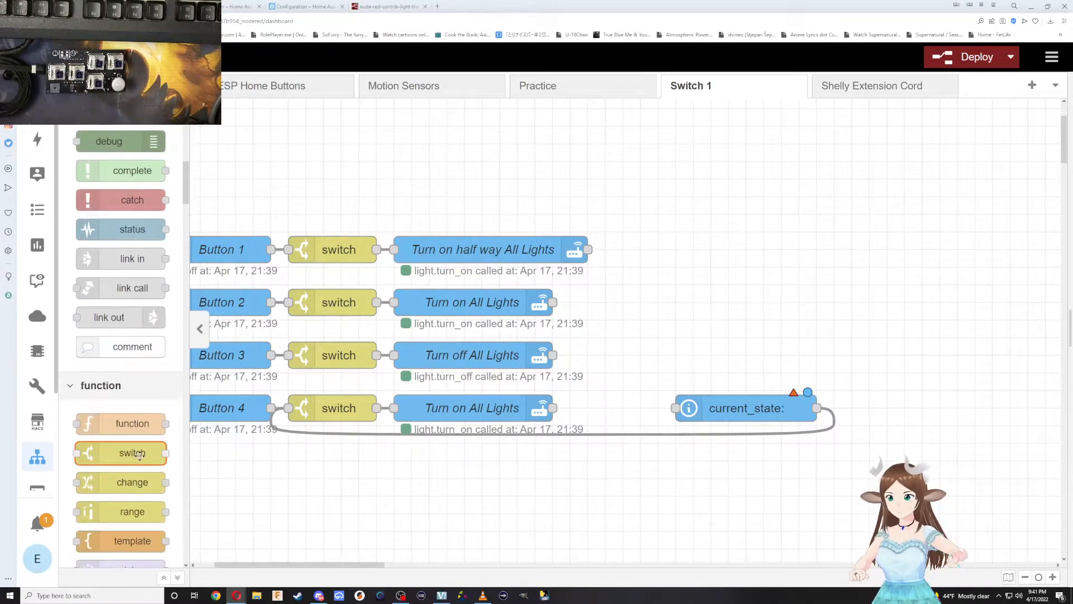
scroll(139, 454, "down", 4)
scroll(128, 452, "down", 6)
scroll(126, 452, "down", 10)
scroll(176, 464, "up", 20)
scroll(154, 363, "up", 6)
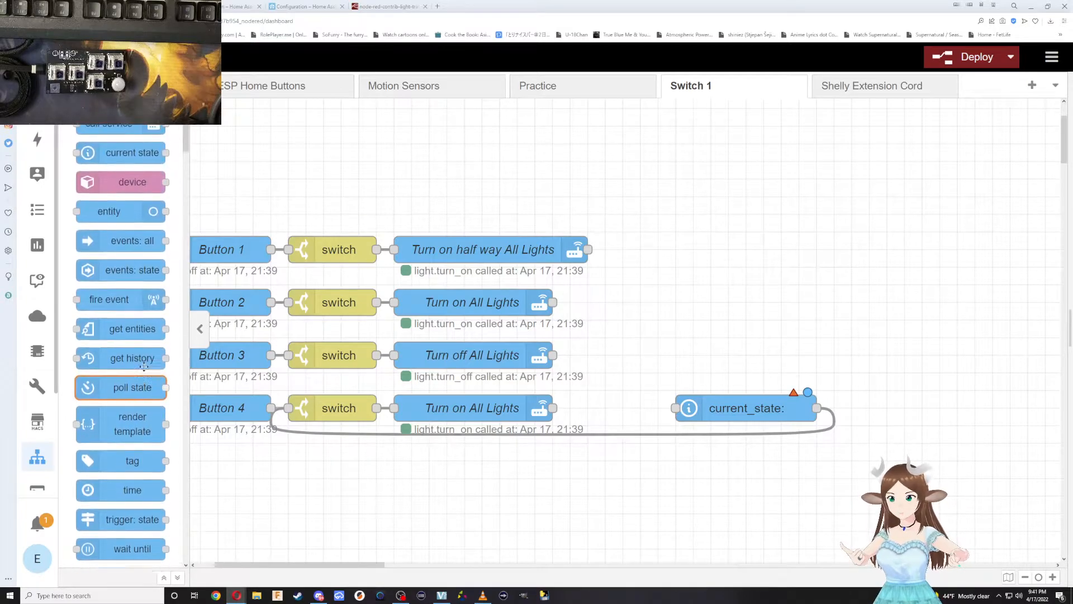
scroll(143, 367, "up", 1)
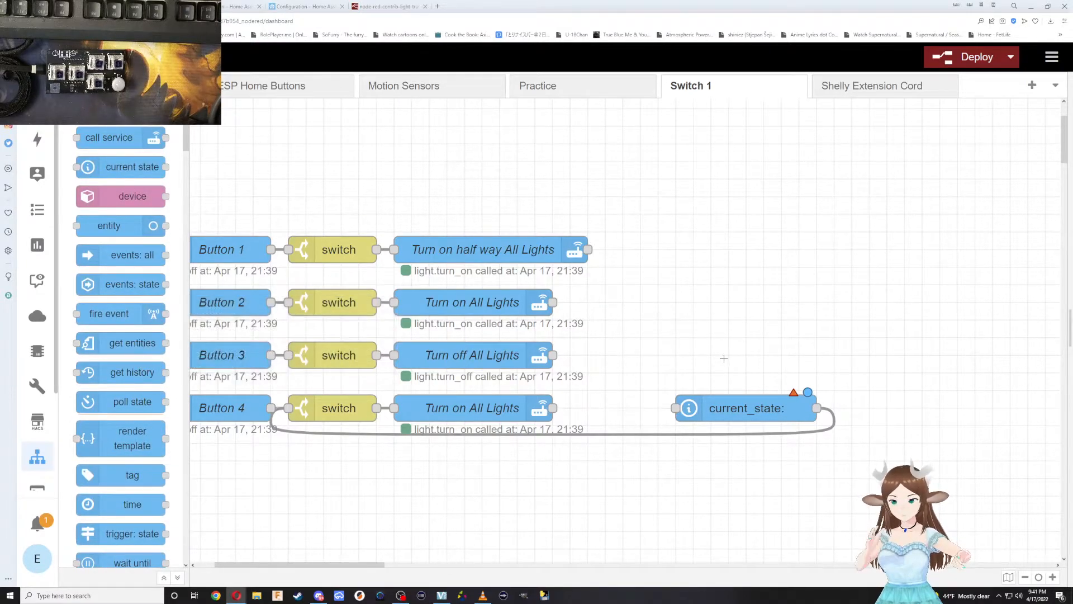
scroll(119, 411, "down", 7)
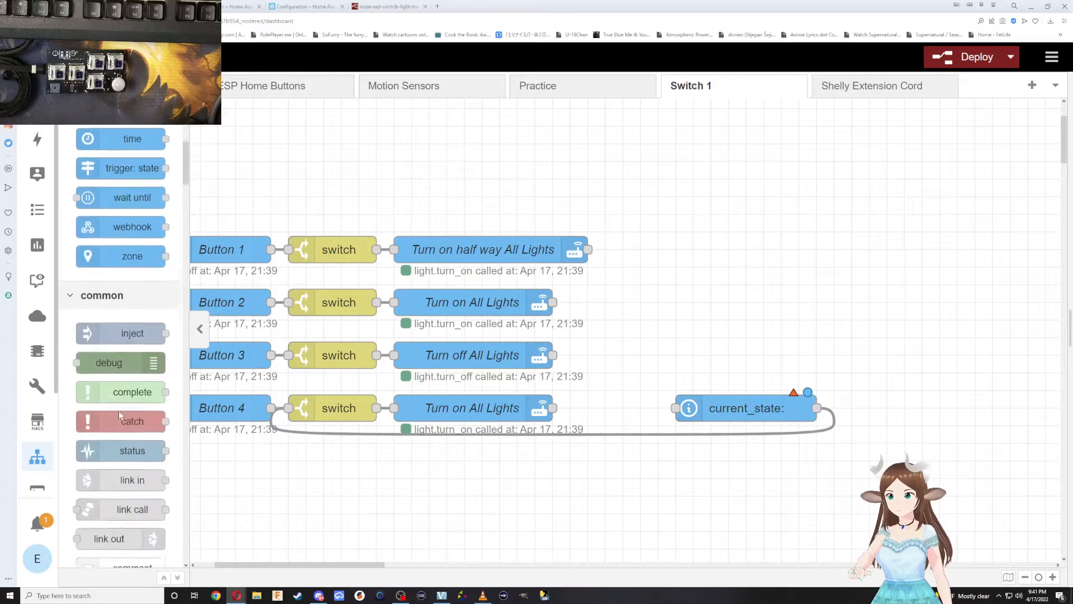
scroll(119, 414, "down", 6)
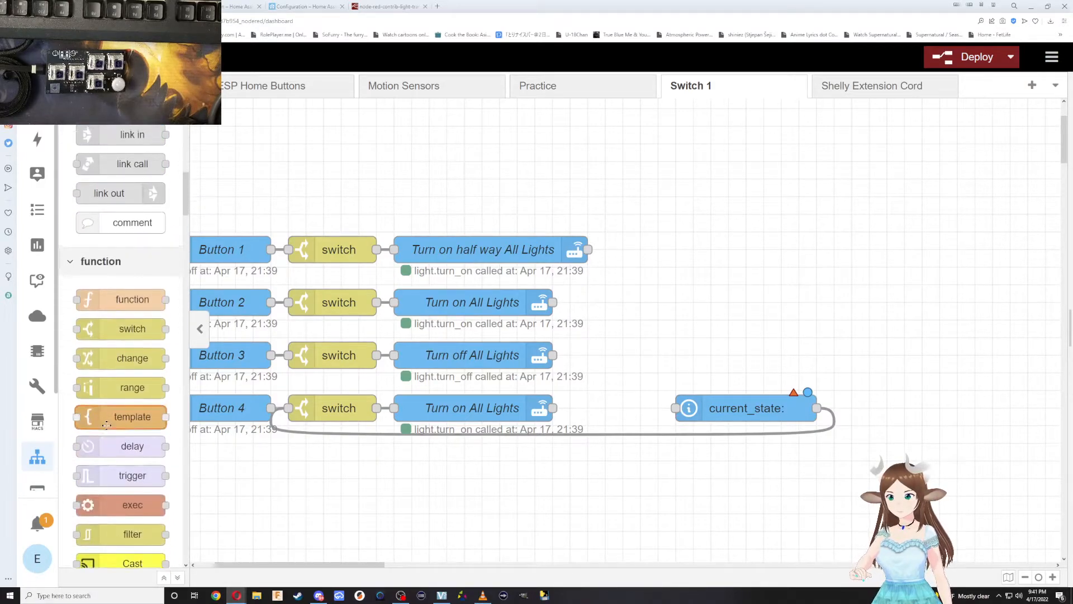
scroll(119, 428, "up", 14)
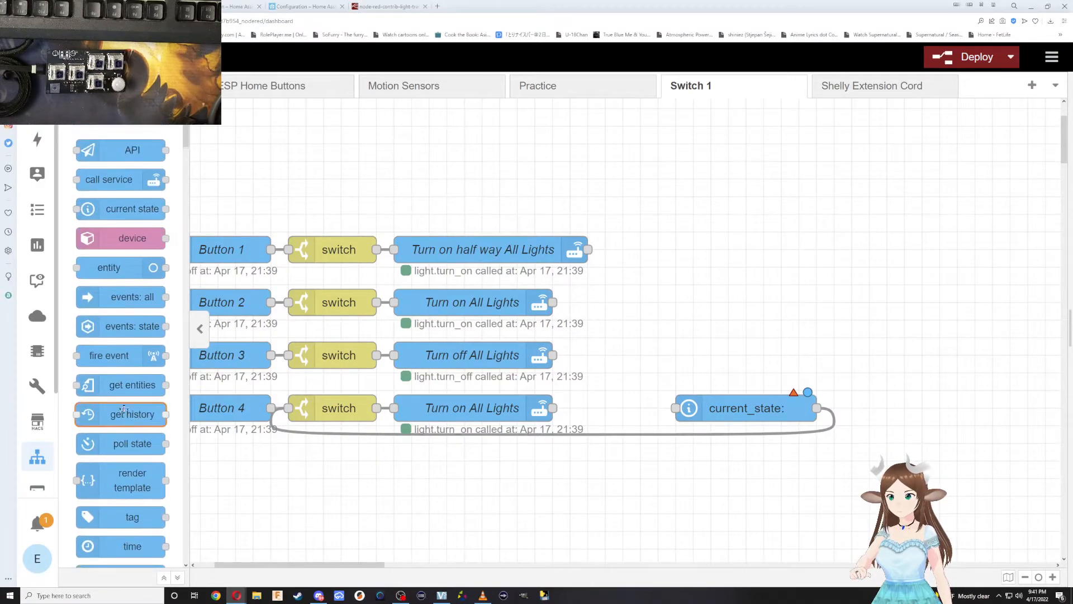
scroll(115, 403, "down", 7)
scroll(117, 408, "down", 4)
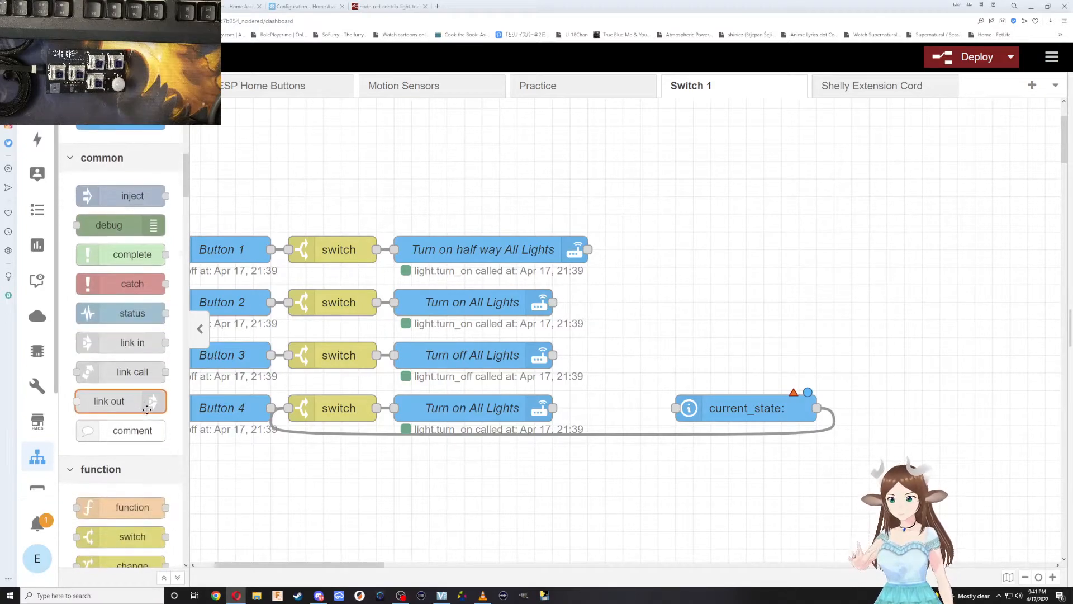
scroll(143, 417, "down", 5)
left_click_drag(132, 360, 640, 412)
left_click_drag(755, 408, 772, 408)
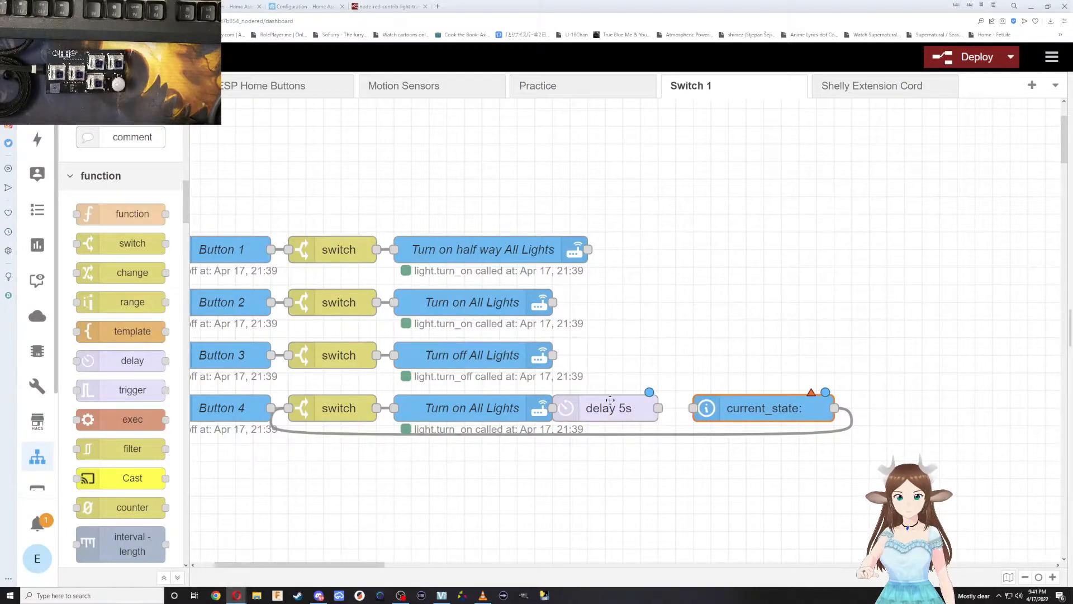
left_click_drag(612, 402, 633, 403)
left_click_drag(554, 409, 571, 409)
left_click_drag(676, 408, 694, 408)
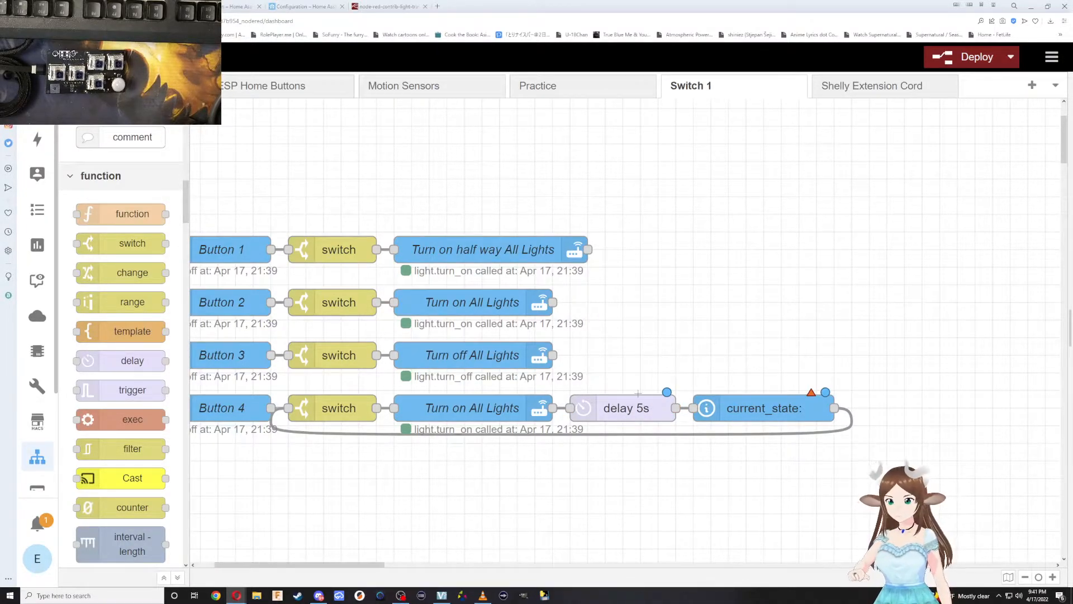
Set the Button 4 row's delay node to 0.4 seconds and shift the current_state node slightly farther along the row.
double_click(642, 406)
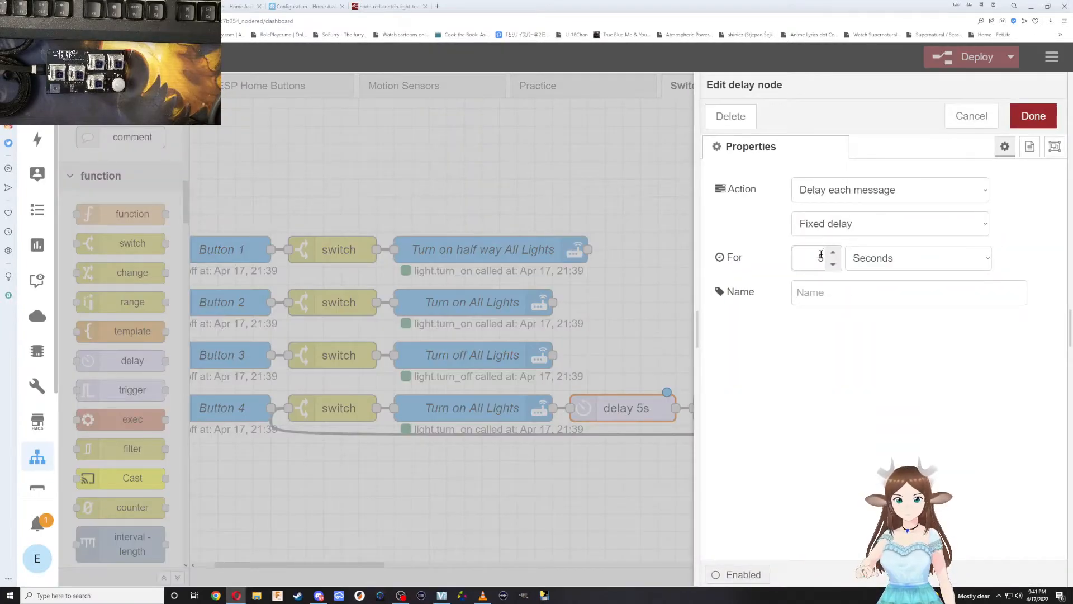
double_click(820, 263)
type("0.5")
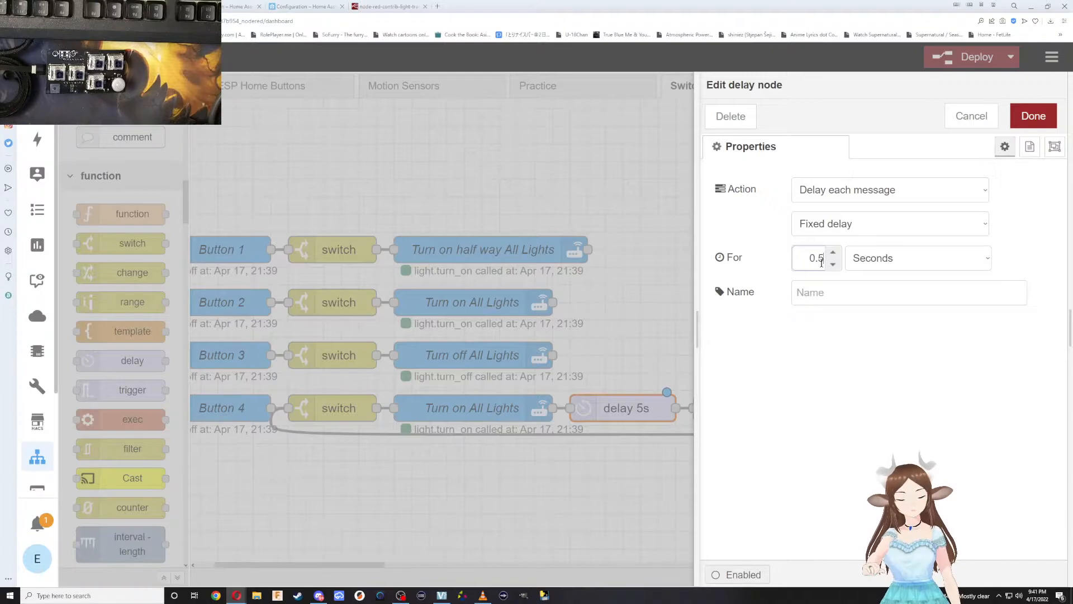
key("BackSpace")
type("4")
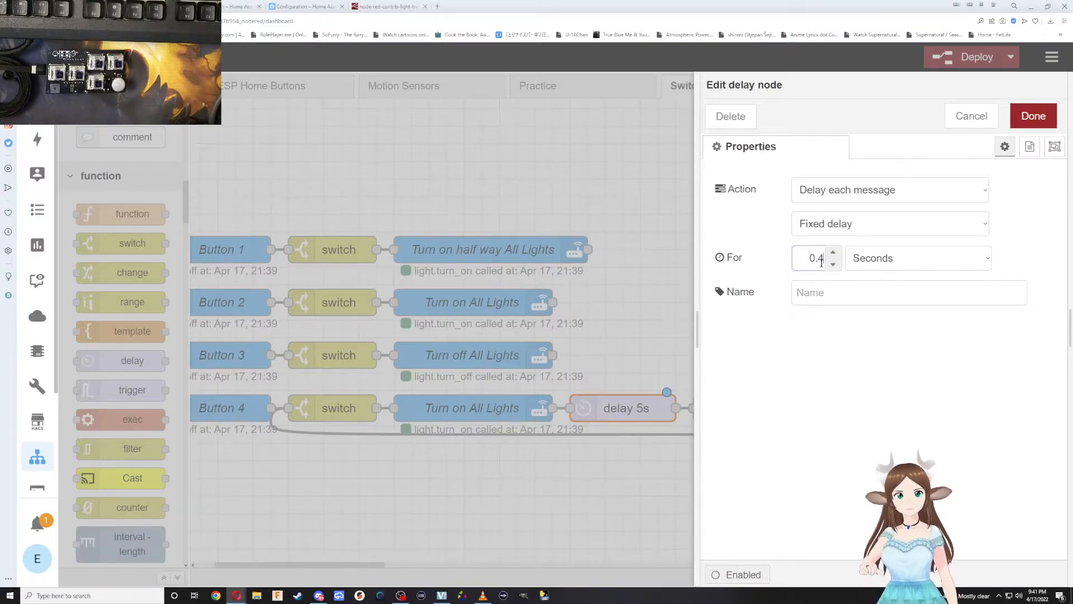
left_click(1019, 127)
mouse_move(745, 401)
left_mouse_down()
mouse_move(778, 401)
mouse_move(764, 401)
left_mouse_up()
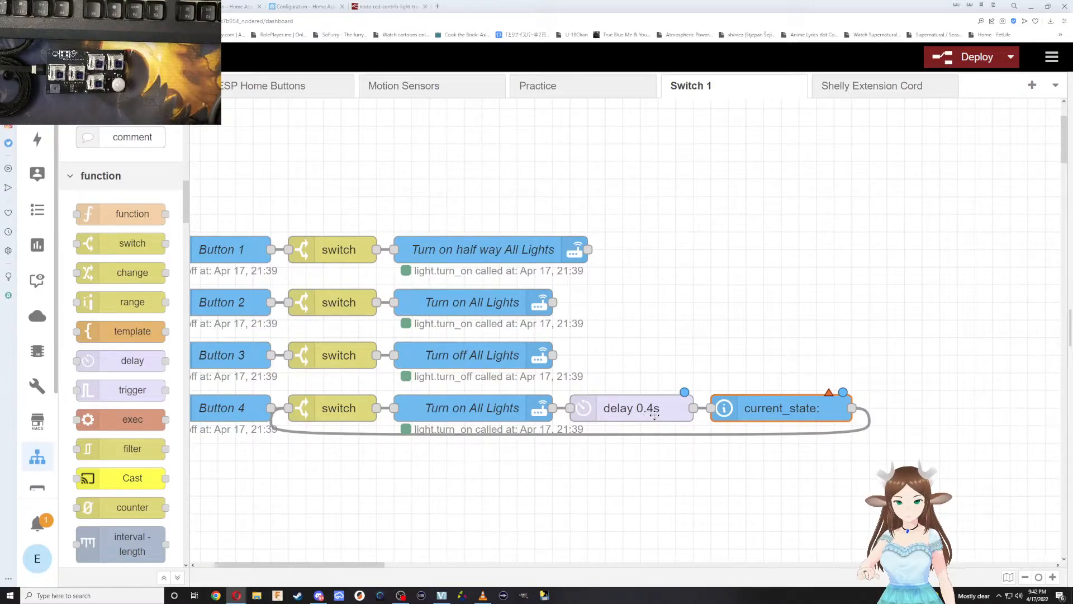
double_click(753, 409)
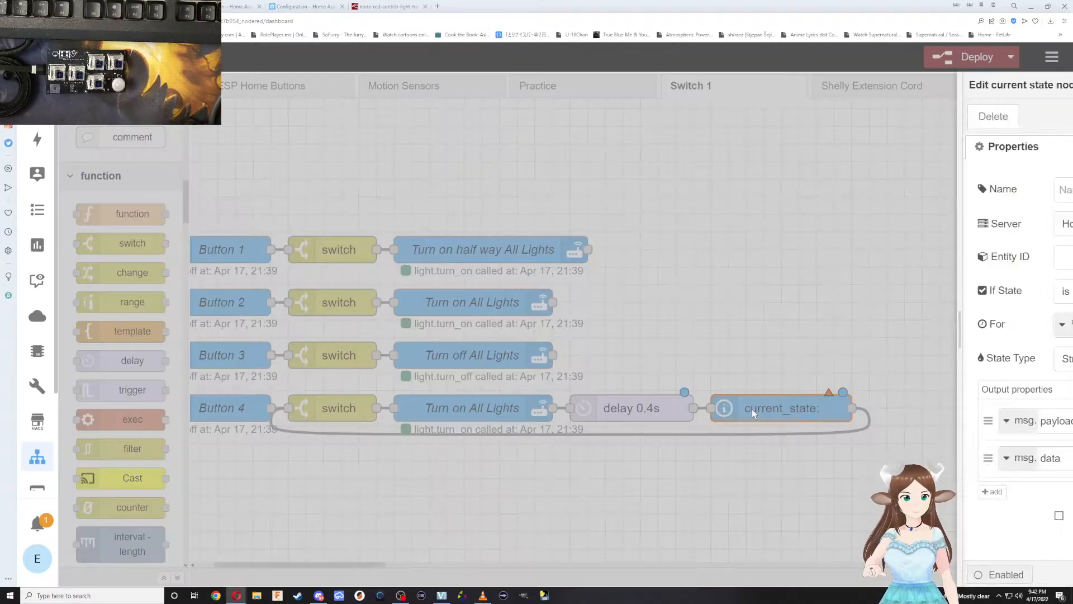
left_click(811, 265)
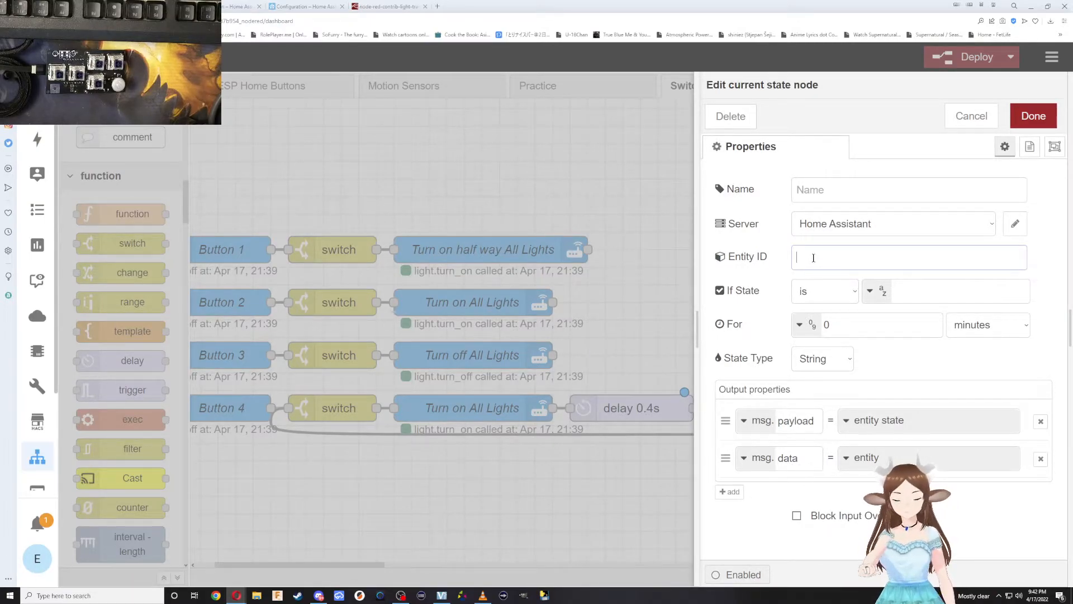
type("switch 1")
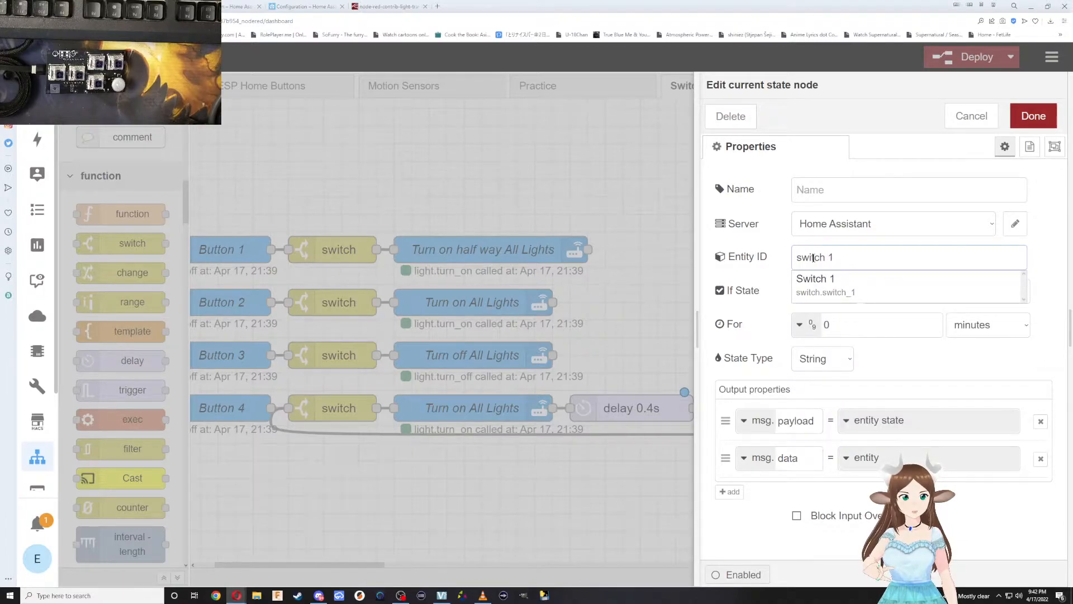
key("BackSpace")
key("BackSpace")
key("BackSpace")
key("BackSpace")
key("BackSpace")
key("BackSpace")
key("BackSpace")
key("BackSpace")
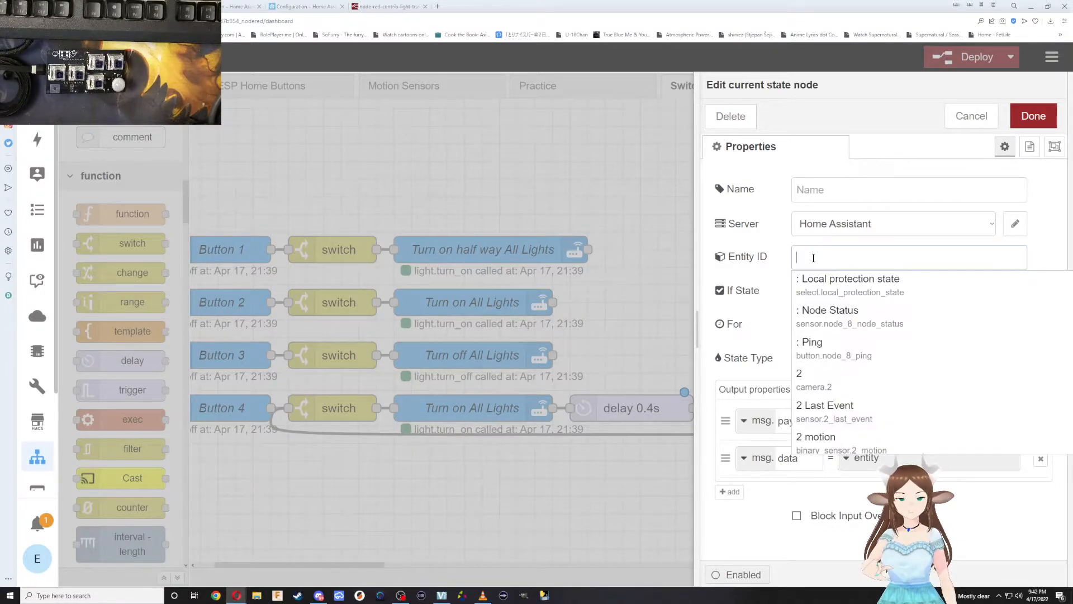
left_click(411, 487)
Open the Button 4 state node and check which Switch1 entity is chosen in its entity list.
double_click(217, 413)
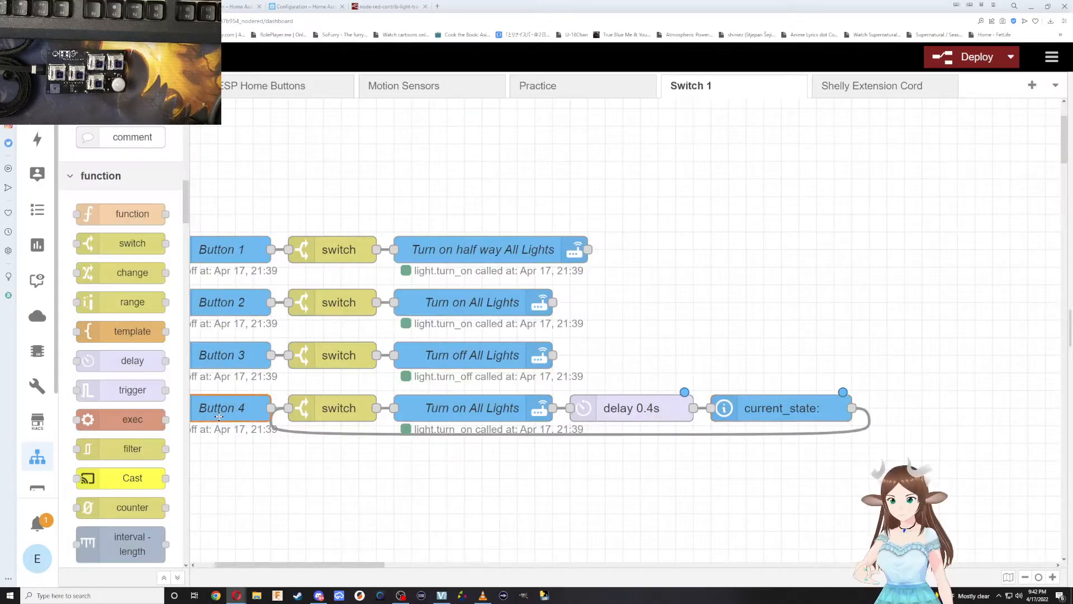
left_click(871, 260)
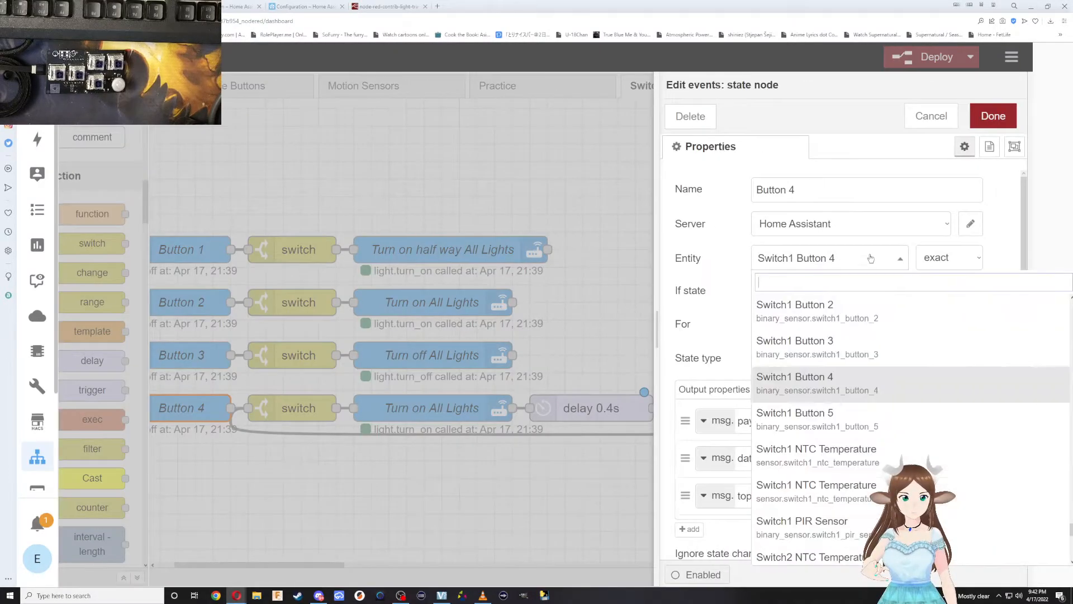
left_click(855, 388)
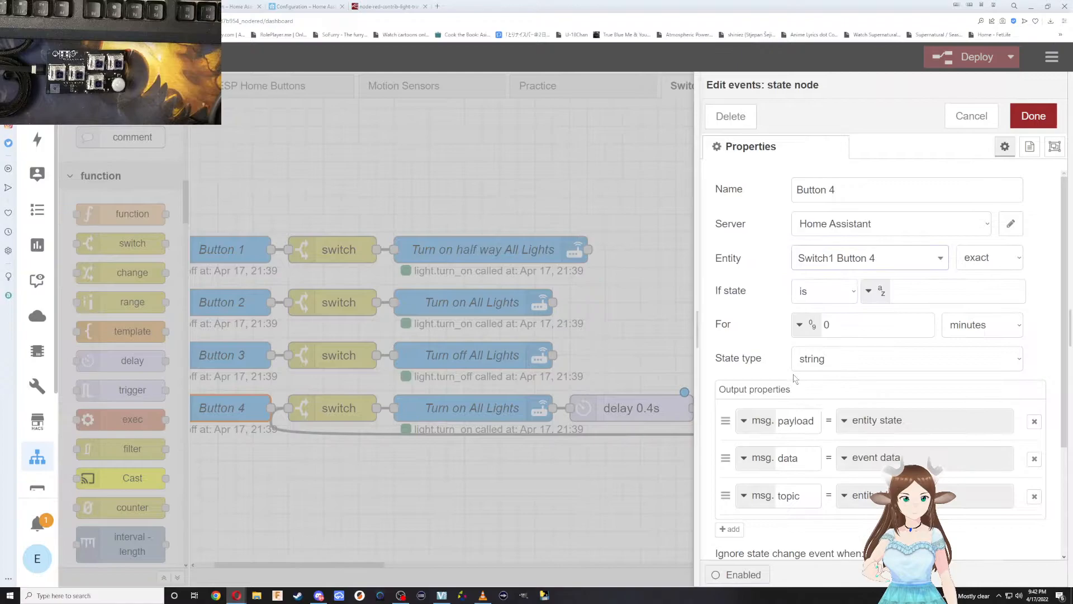
left_click(888, 261)
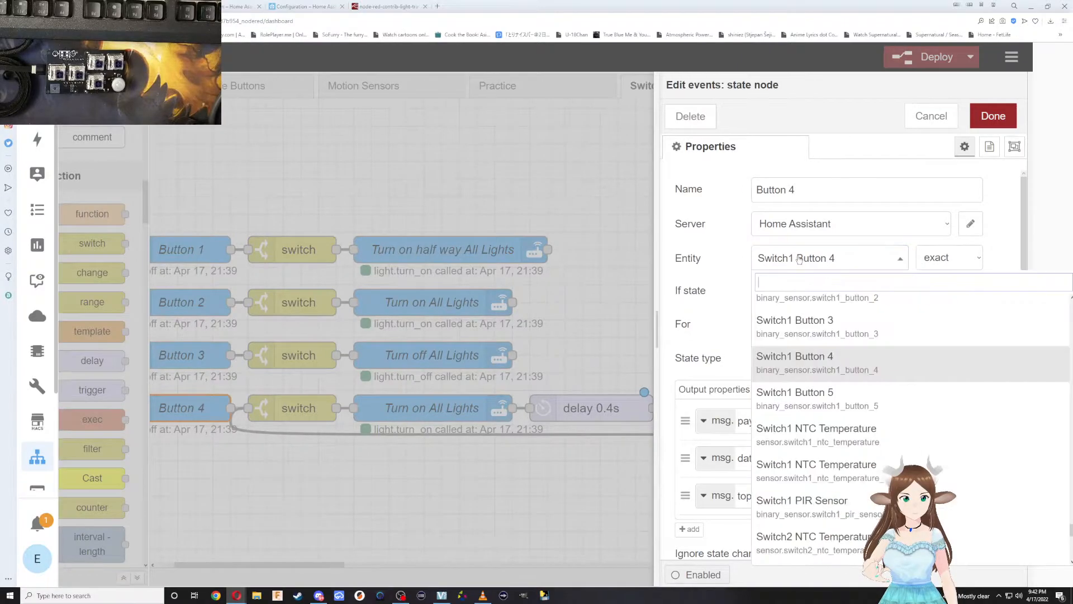
Open the Button 4 entity settings on the switch1 device page in Home Assistant and copy its entity ID.
left_click(305, 6)
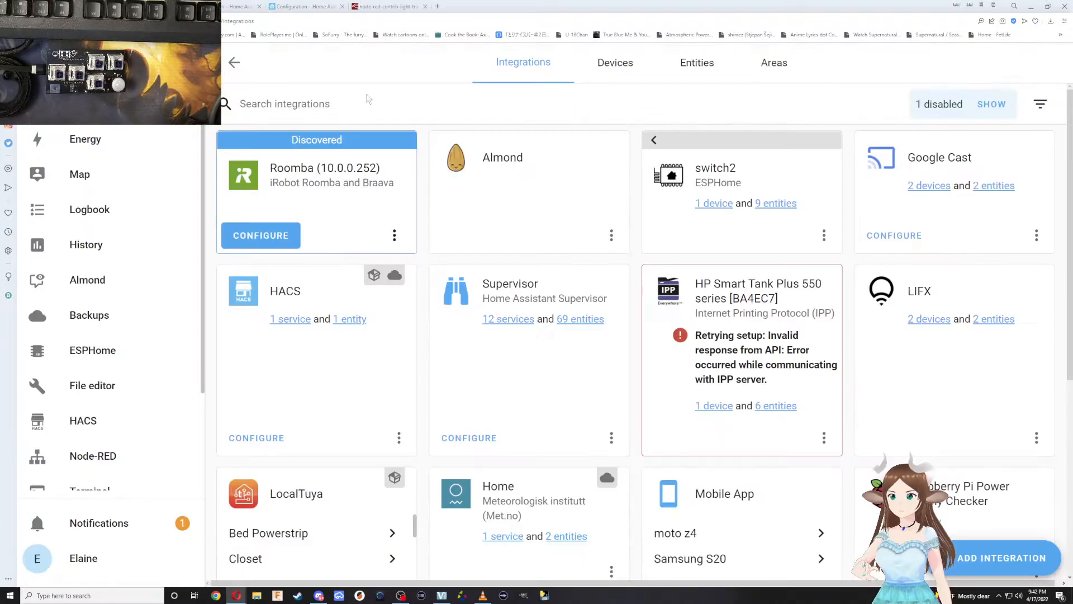
left_click(240, 6)
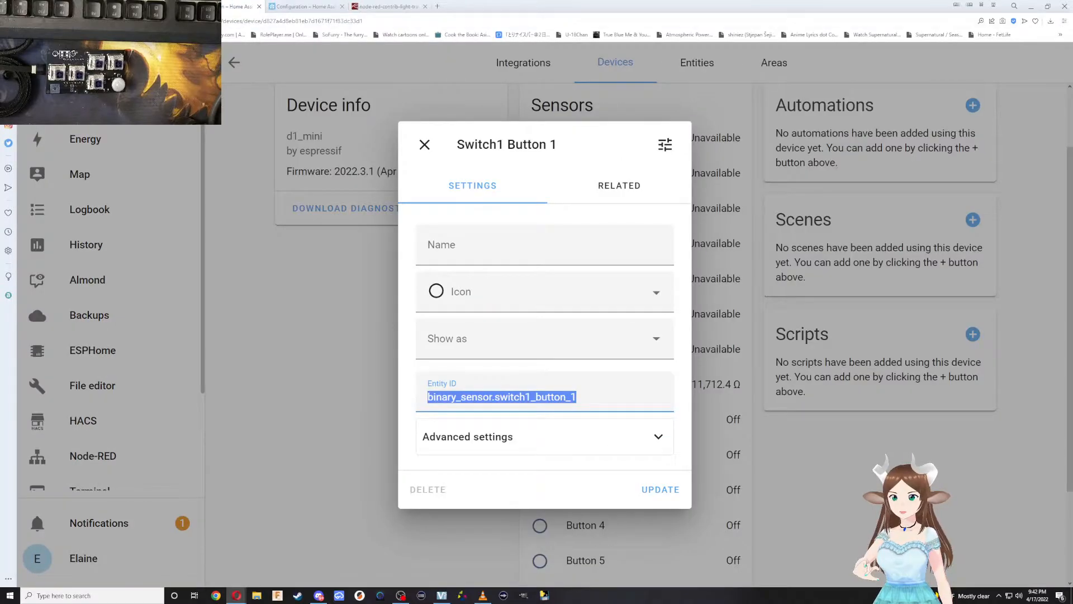
left_click(304, 6)
left_click(342, 7)
left_click(287, 400)
scroll(593, 392, "down", 1)
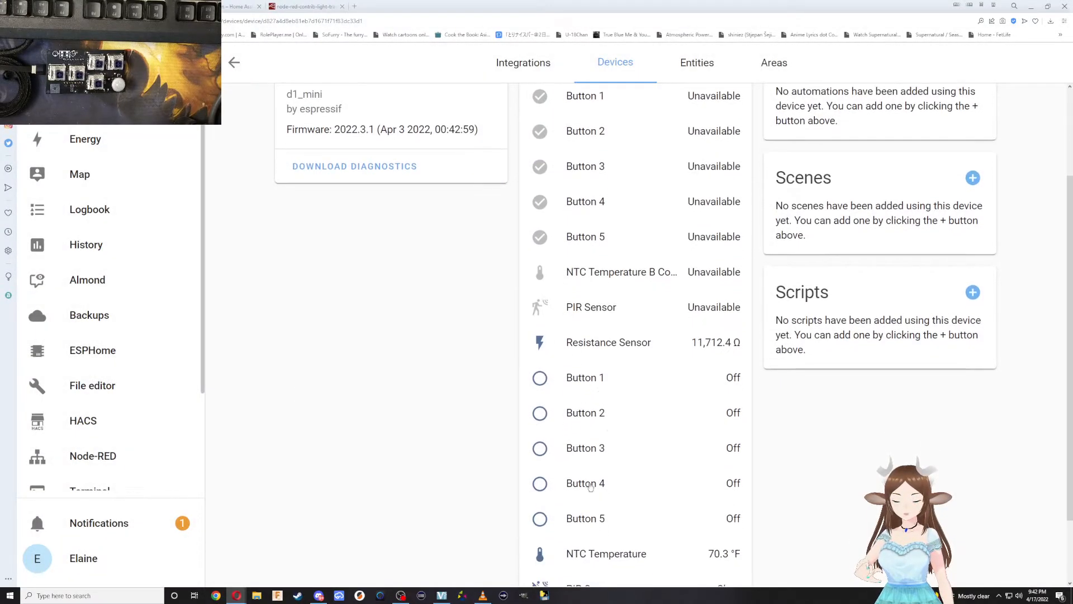
left_click(595, 487)
double_click(587, 390)
key("ctrl+c")
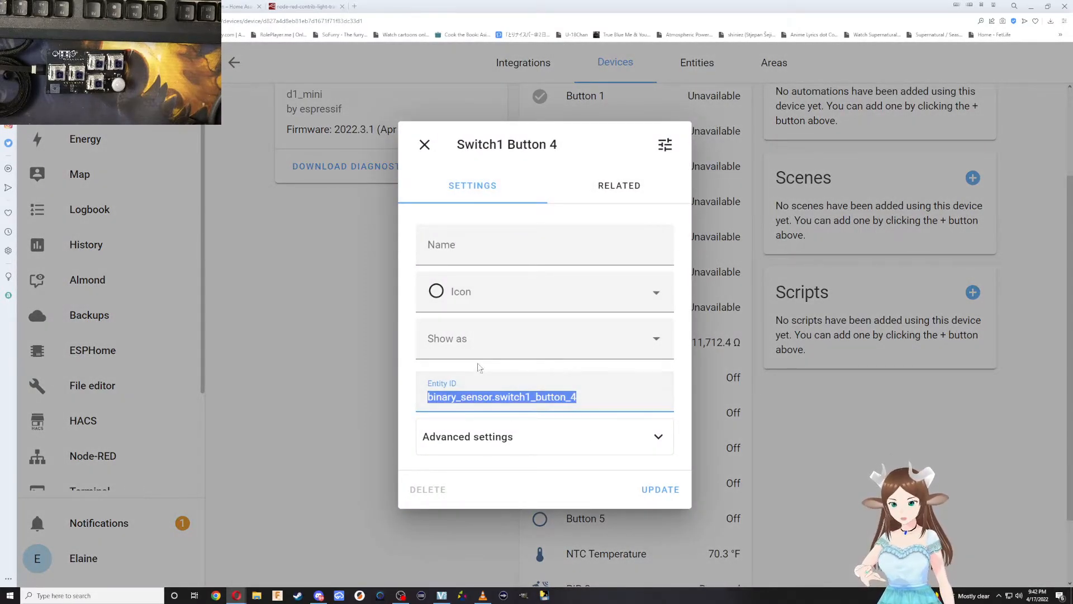
Back in Node-RED, find binary_sensor.switch1_button_4 by its pasted ID, choose it as the Button 4 node's entity and save the node.
left_click(140, 6)
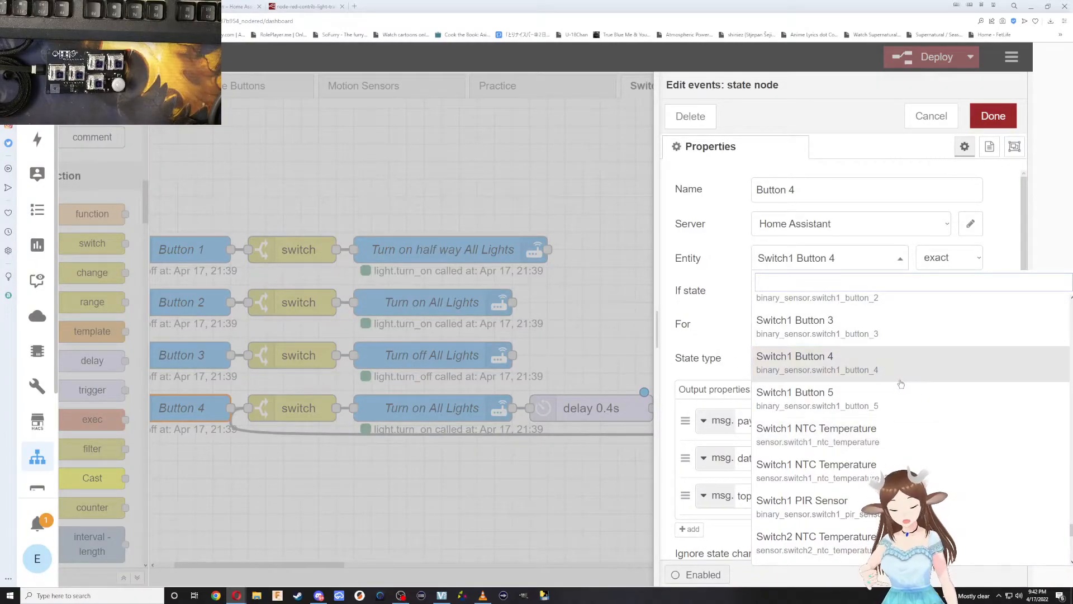
left_click(819, 282)
key("ctrl+v")
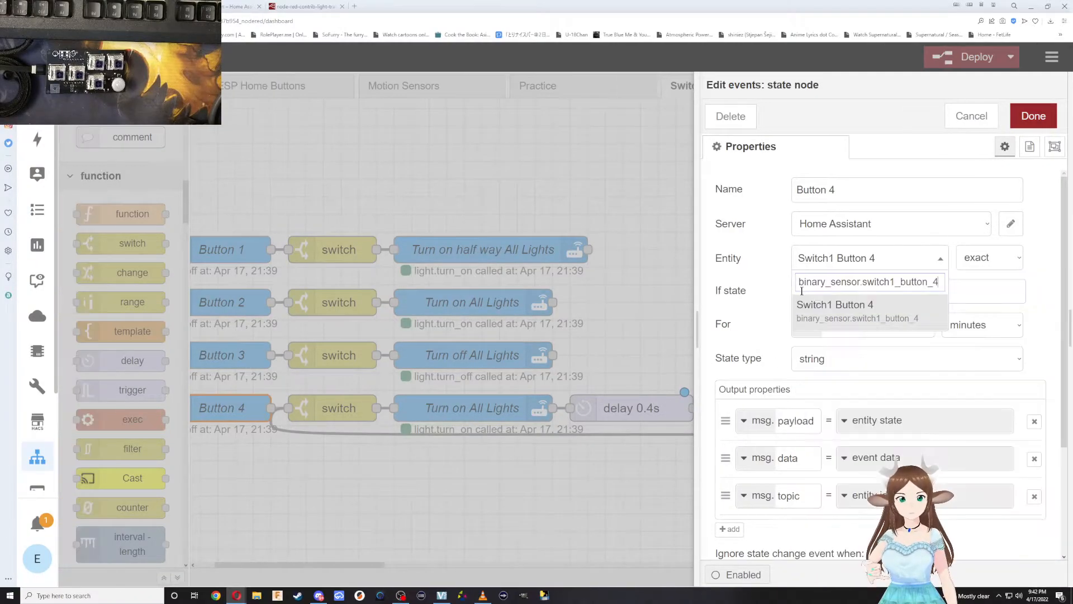
left_click(918, 308)
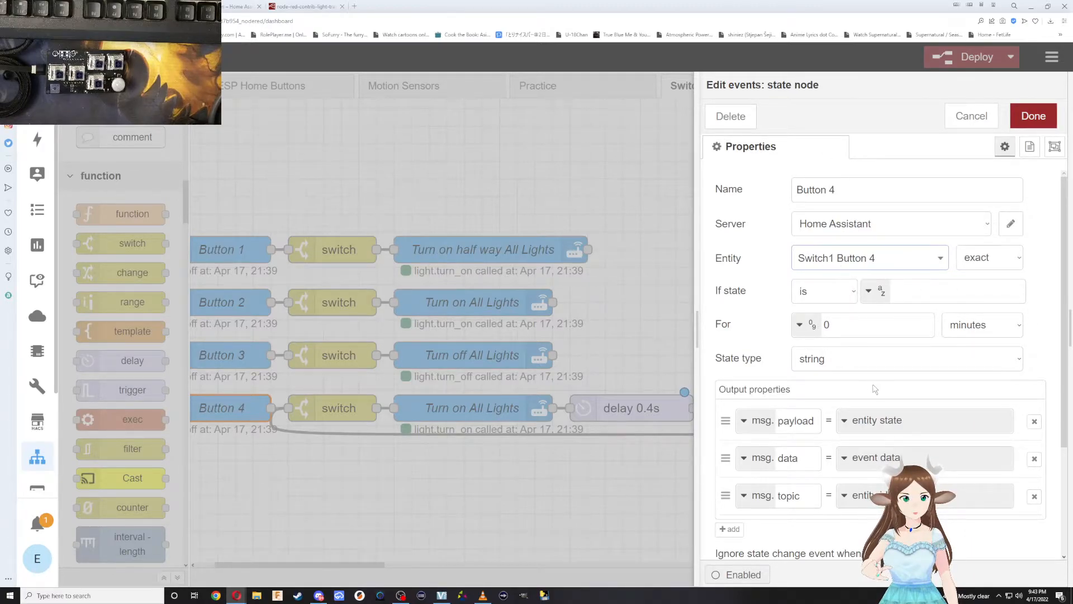
scroll(883, 394, "down", 3)
scroll(883, 403, "up", 3)
left_click(1024, 118)
Name the current state node at the end of the Button 4 row "Current state of button 4".
double_click(793, 408)
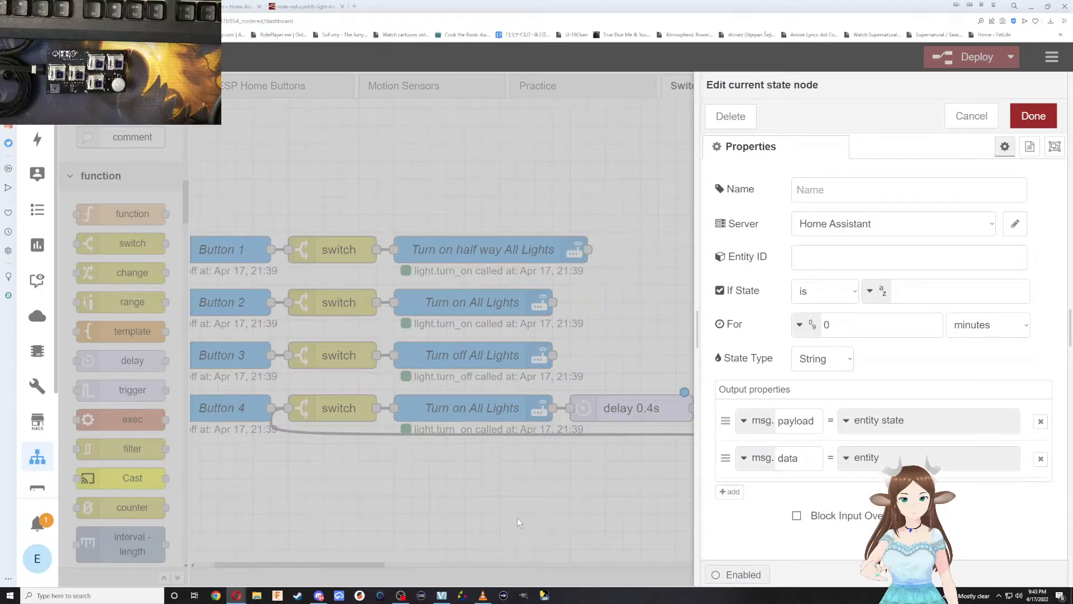
left_click(539, 522)
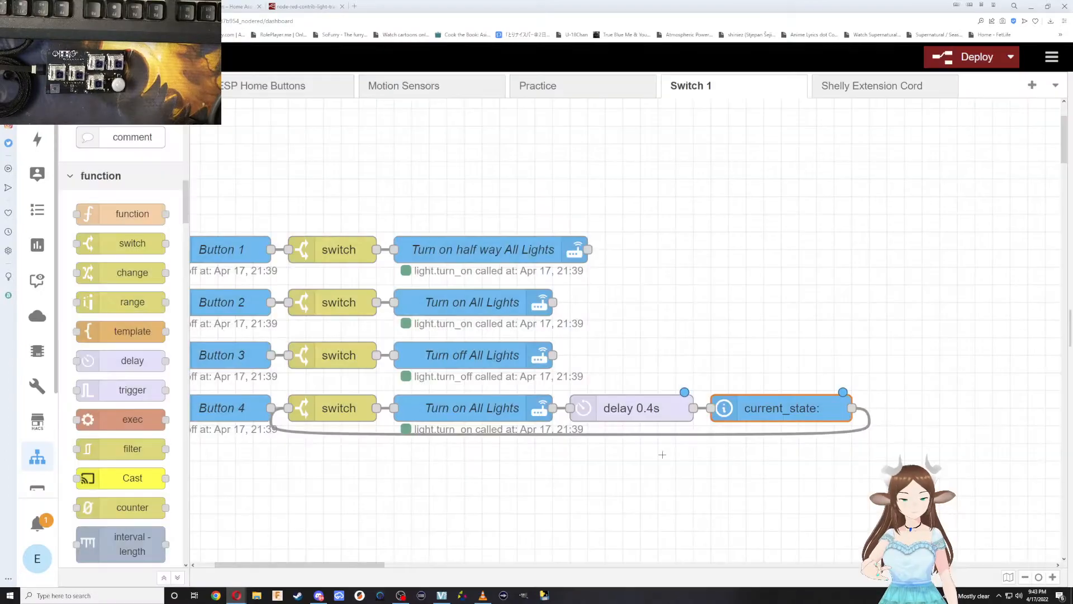
double_click(763, 410)
type("Current state of button 4")
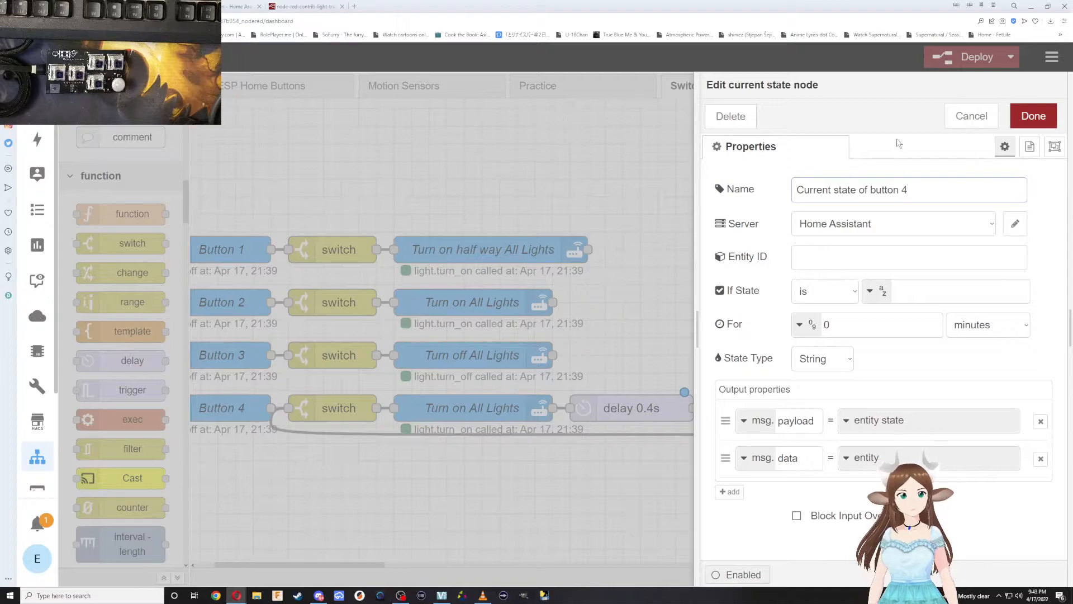
left_click(1034, 116)
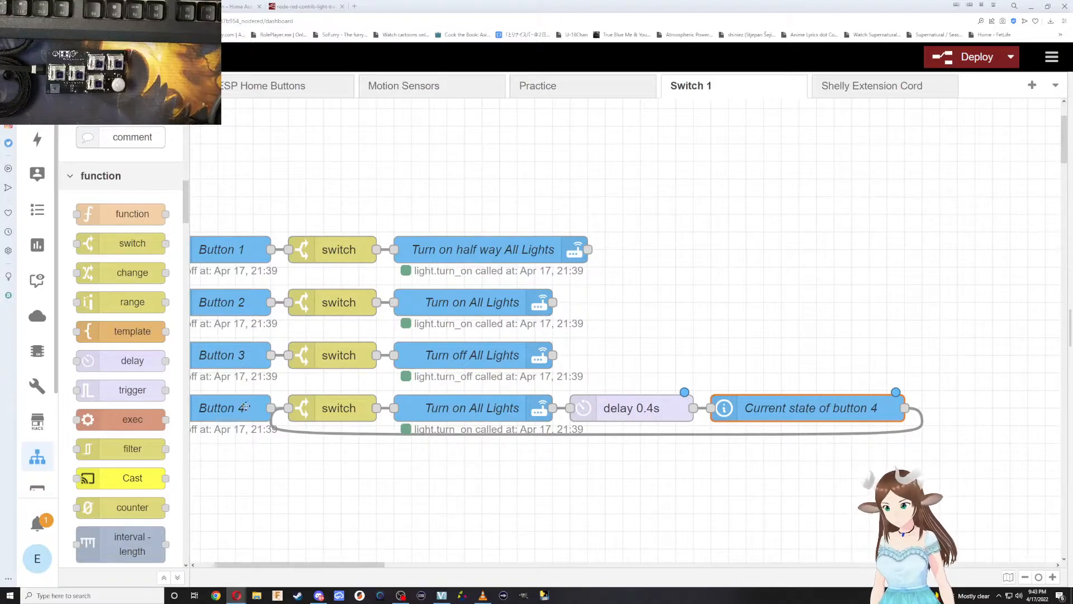
Look through the function nodes in the palette and read their descriptions for one suited to the Button 4 loop.
scroll(133, 397, "down", 3)
scroll(132, 394, "down", 1)
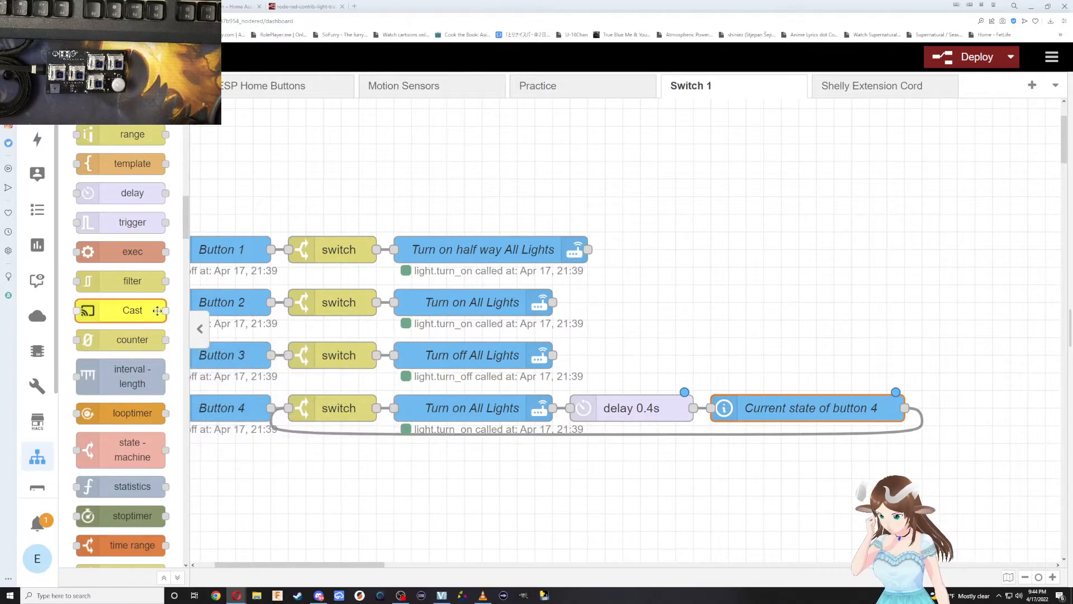
scroll(139, 356, "down", 2)
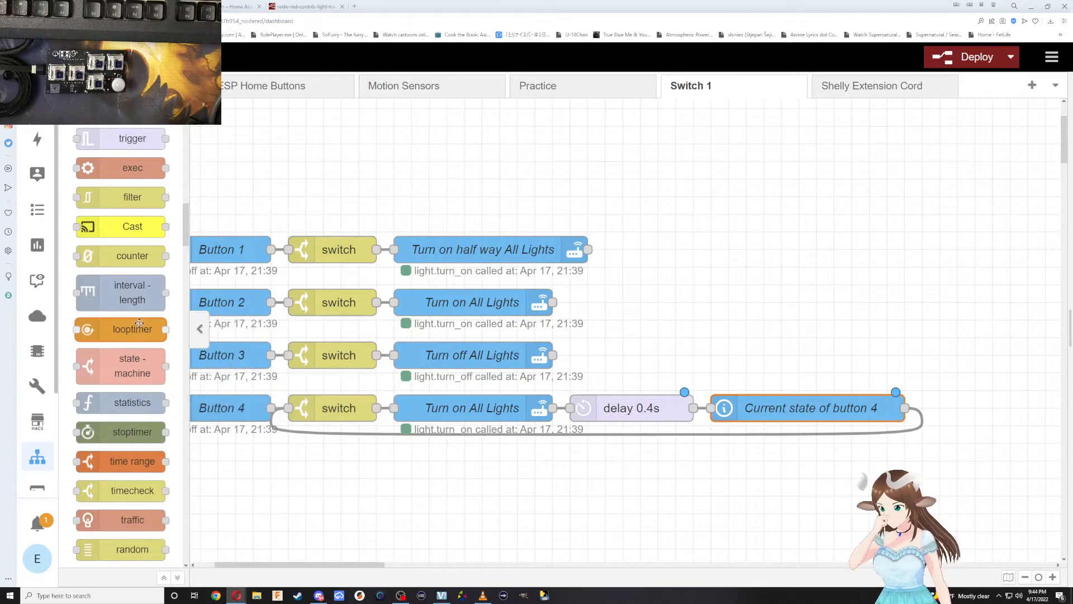
scroll(140, 323, "down", 4)
scroll(136, 431, "up", 3)
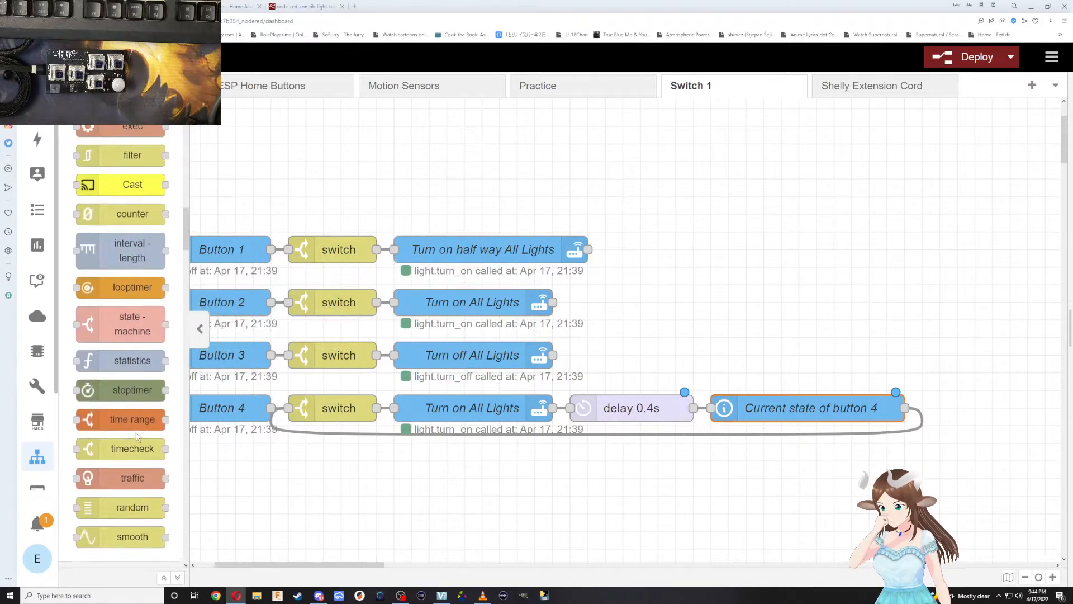
scroll(133, 431, "up", 4)
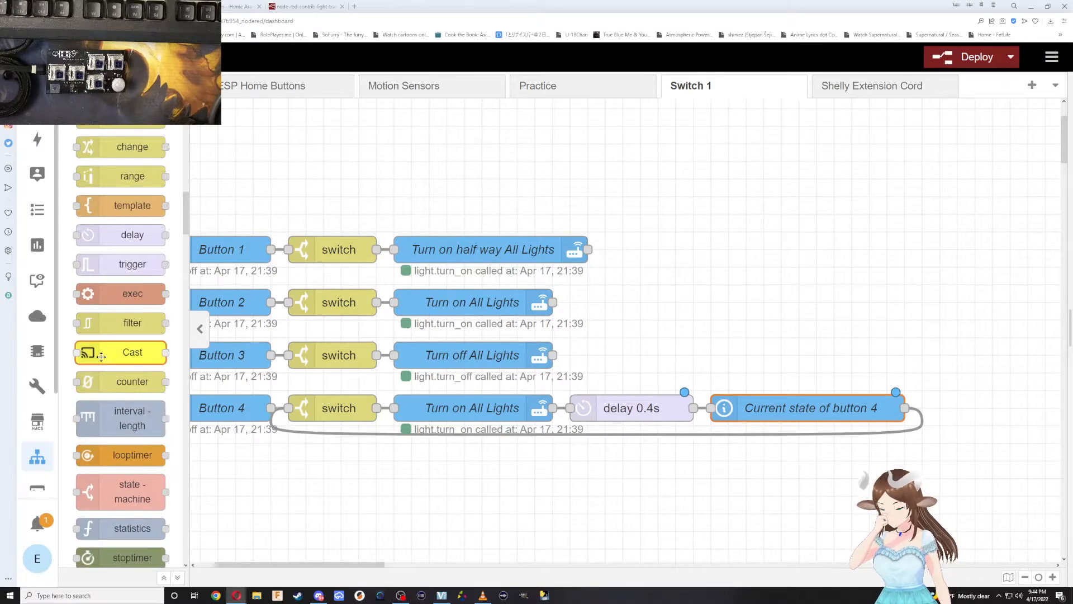
scroll(103, 335, "up", 4)
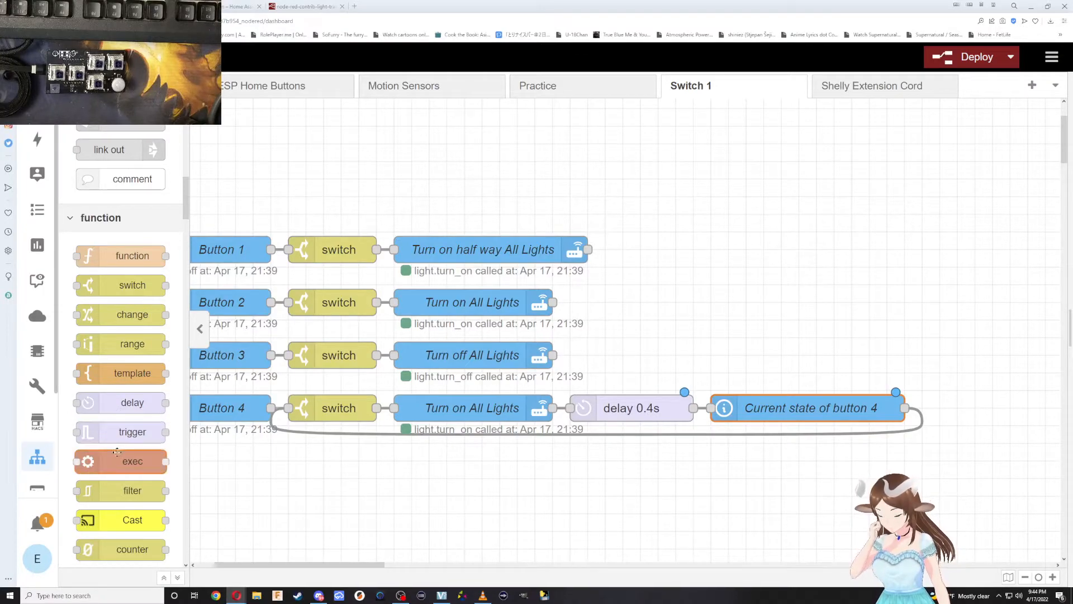
mouse_move(117, 462)
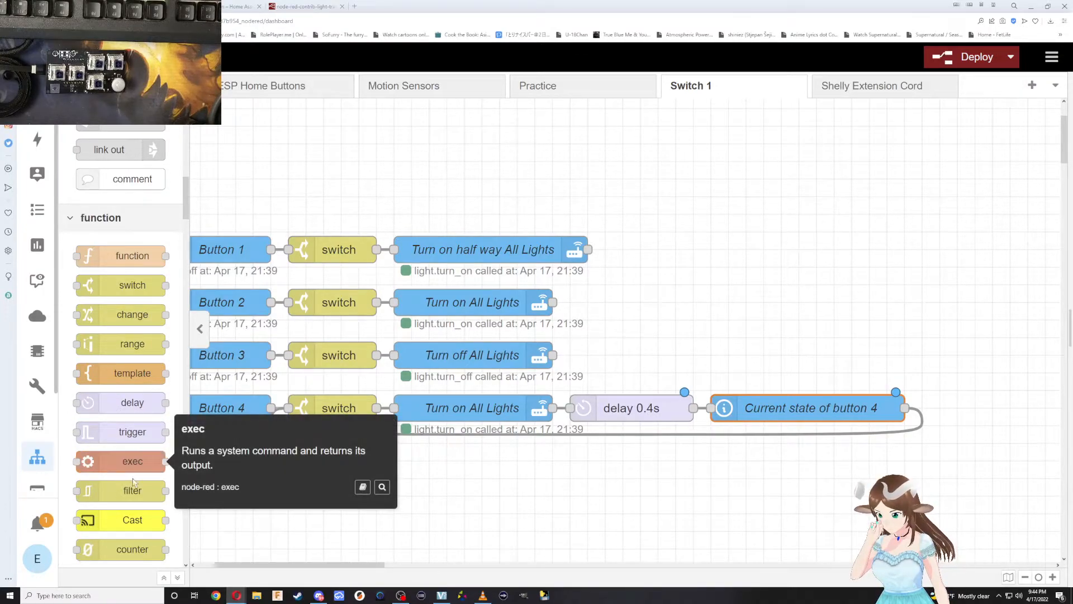
mouse_move(132, 490)
scroll(132, 489, "down", 3)
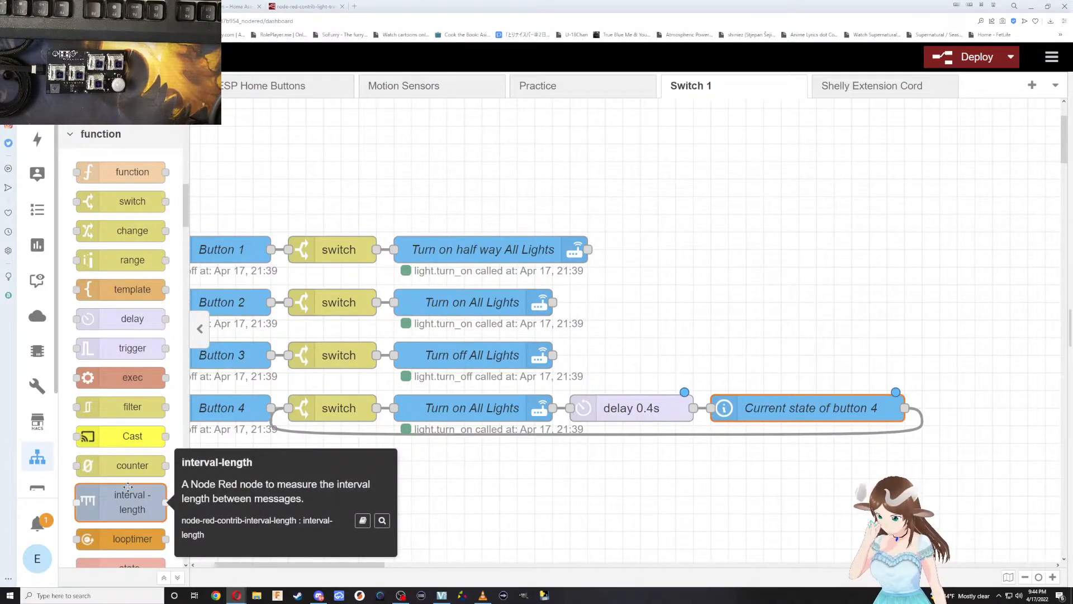
scroll(128, 490, "down", 3)
scroll(127, 492, "down", 3)
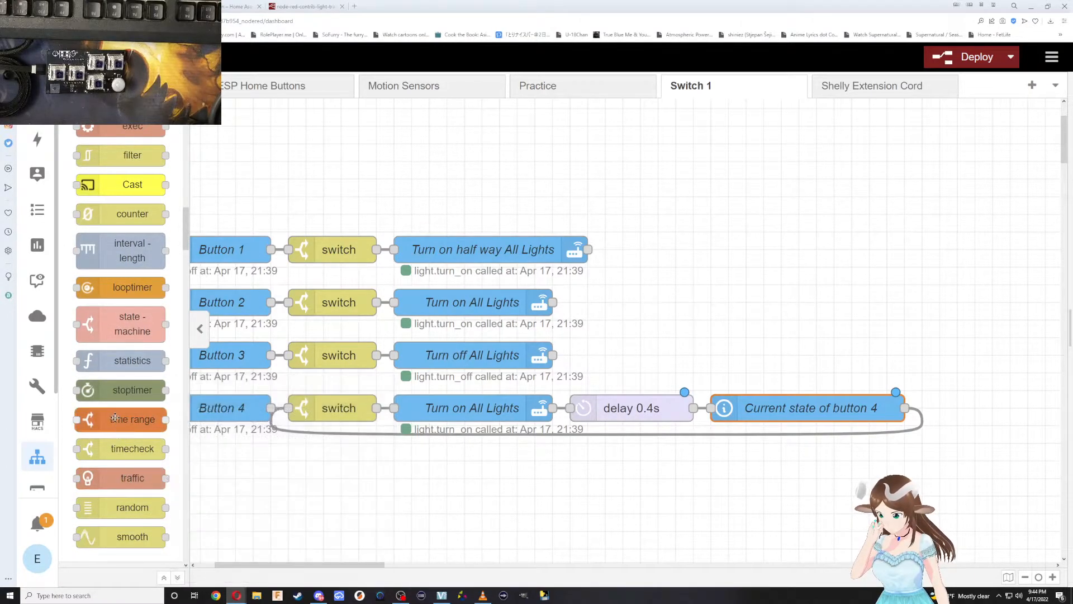
mouse_move(117, 386)
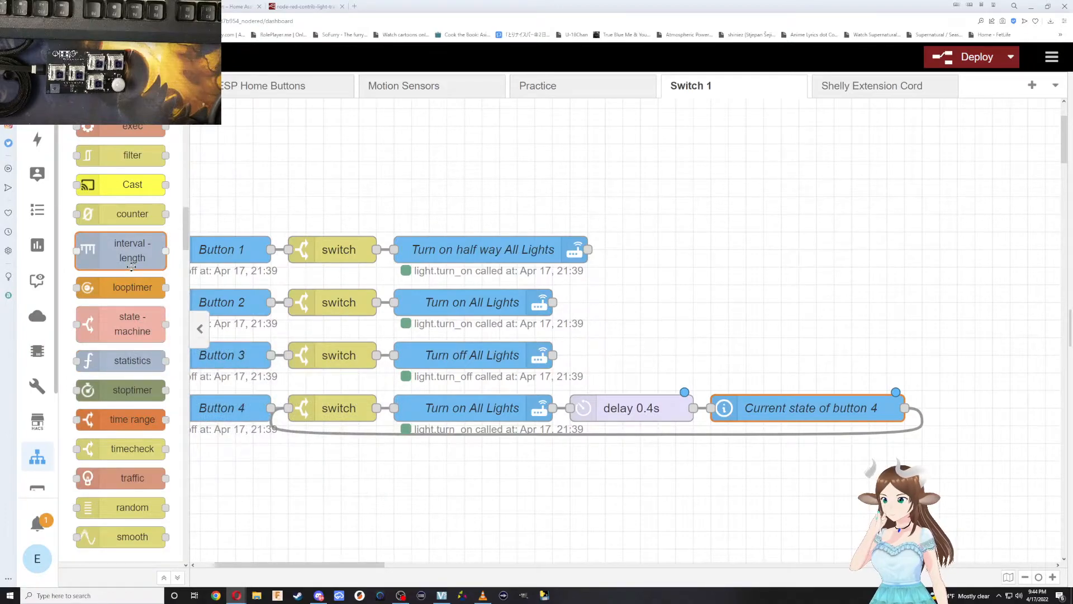
Add a counter node near the Button 4 row, shift Current state of button 4 away from the delay and remove the wire between them.
scroll(131, 268, "up", 1)
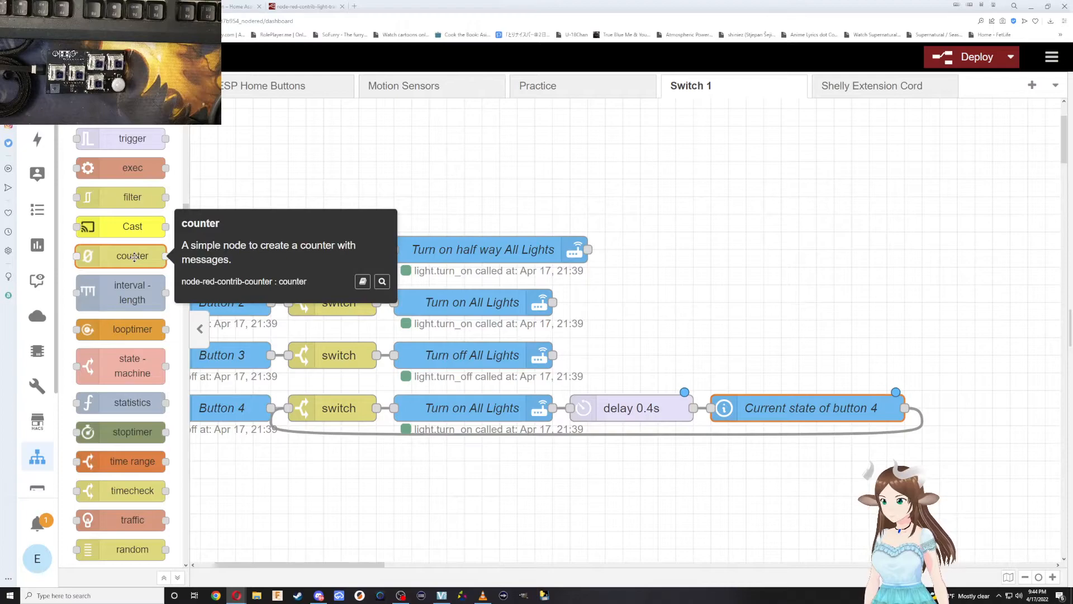
left_click_drag(134, 256, 746, 320)
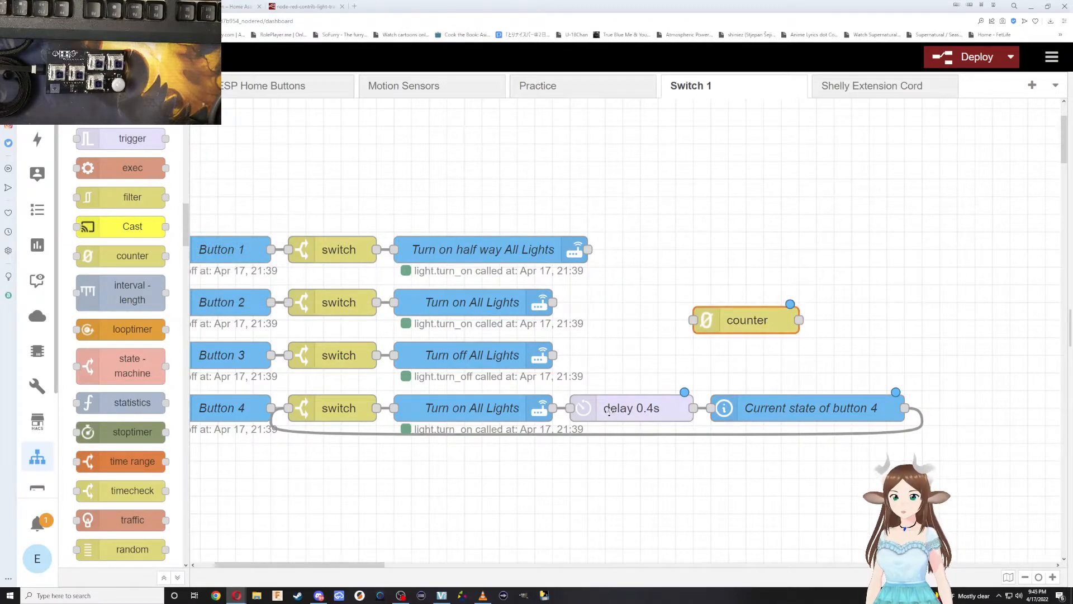
left_click_drag(748, 407, 870, 406)
left_click(783, 408)
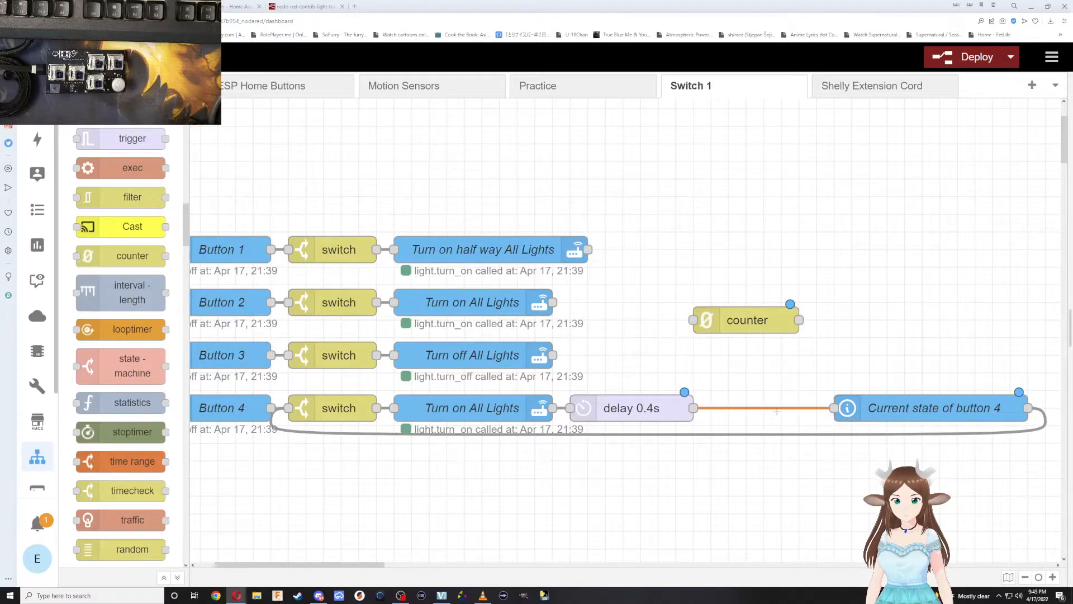
left_click_drag(739, 320, 755, 391)
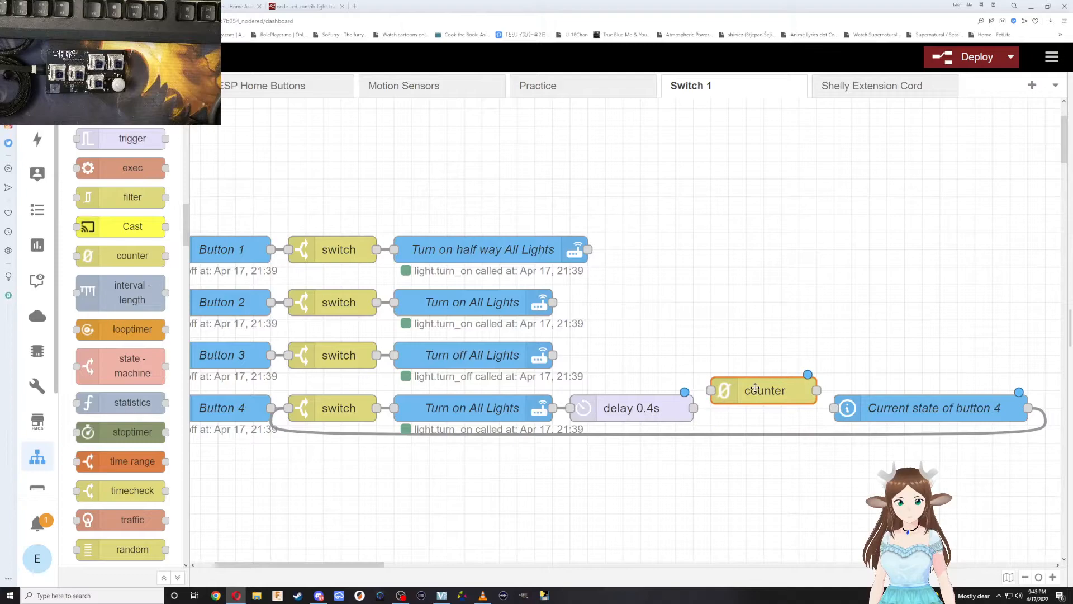
left_click_drag(751, 403, 698, 352)
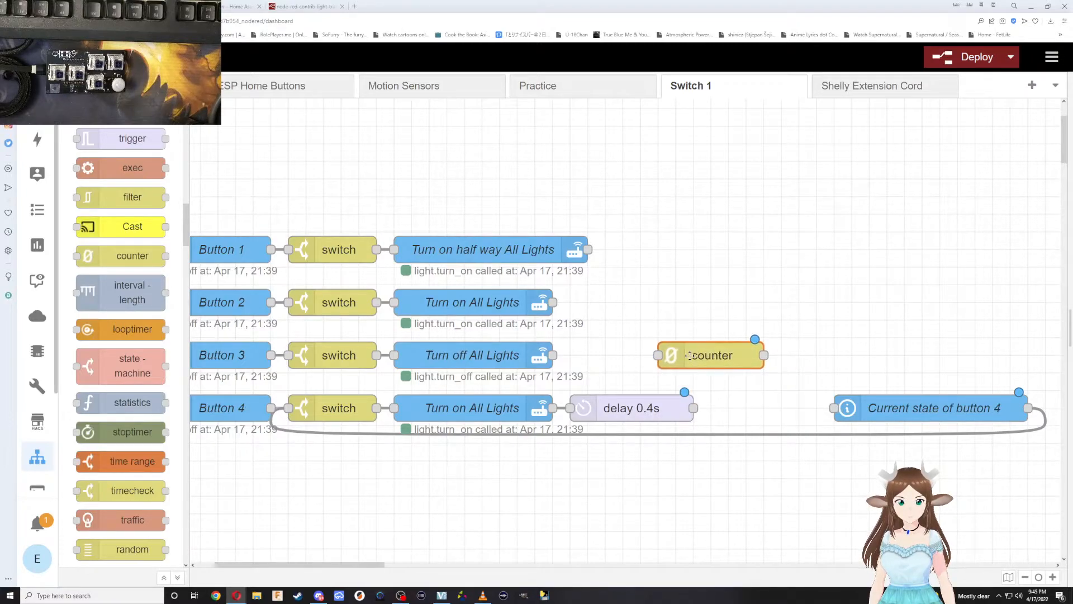
Rewire the Button 4 row so Turn on All Lights feeds the counter, then the delay 0.4s, then Current state of button 4.
left_click(561, 408)
key("Delete")
left_click(648, 417)
left_click_drag(648, 417, 834, 408)
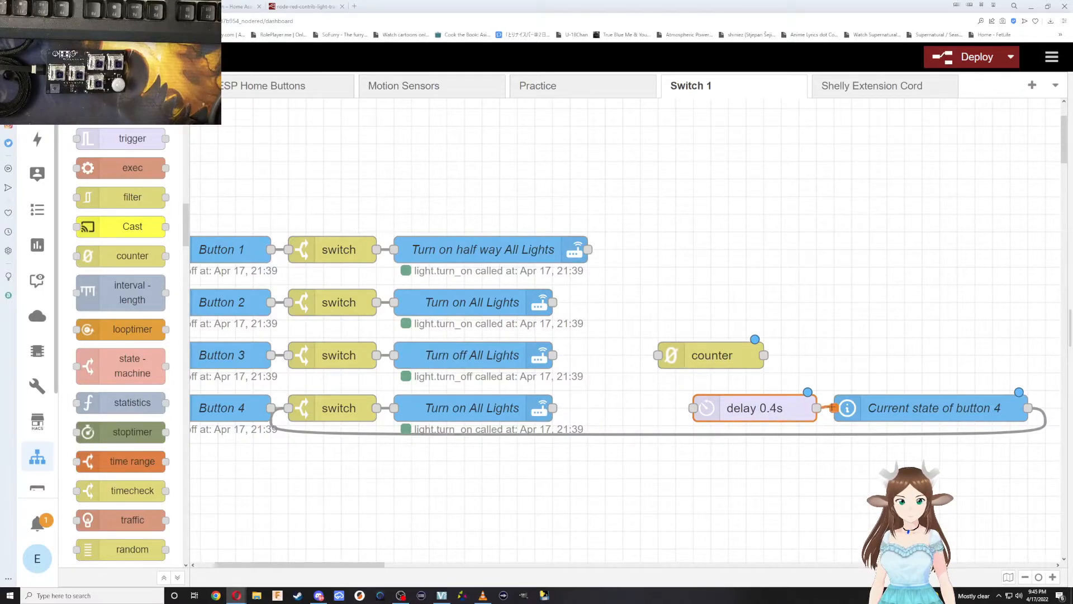
mouse_move(699, 359)
left_mouse_down()
mouse_move(626, 392)
mouse_move(610, 412)
mouse_move(570, 408)
left_mouse_up()
left_click_drag(676, 408, 694, 407)
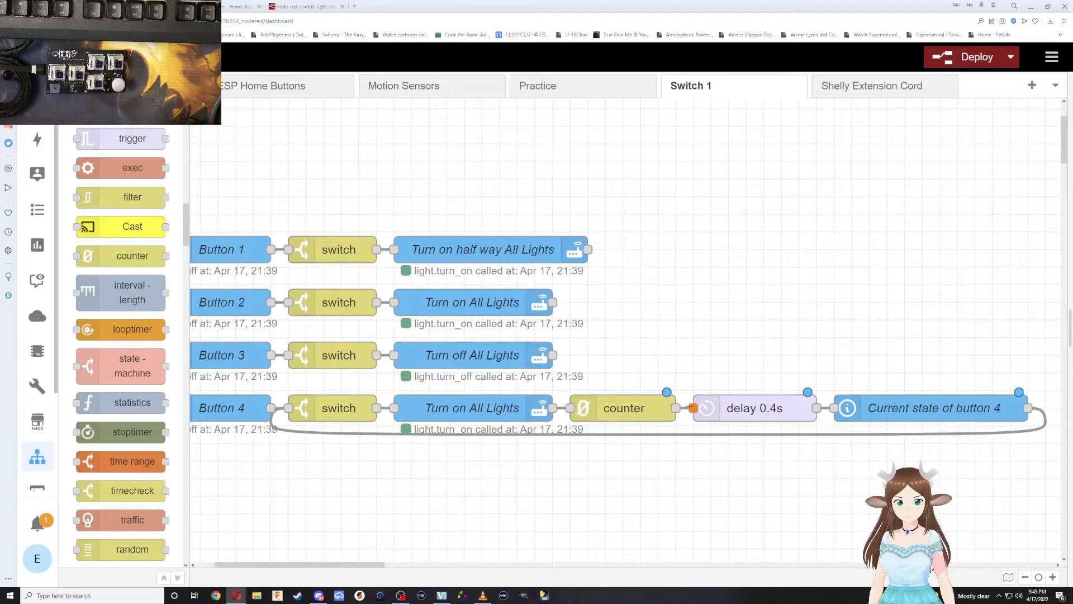
Open the counter node's settings and set its outputs to split (2).
double_click(619, 408)
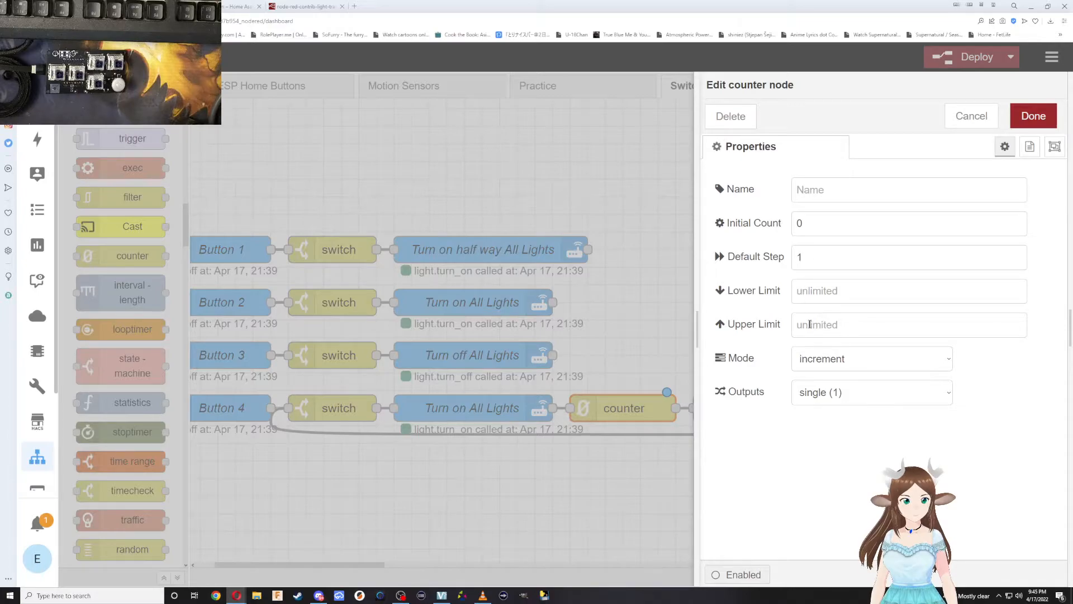
left_click(828, 359)
left_click(828, 359)
left_click(833, 393)
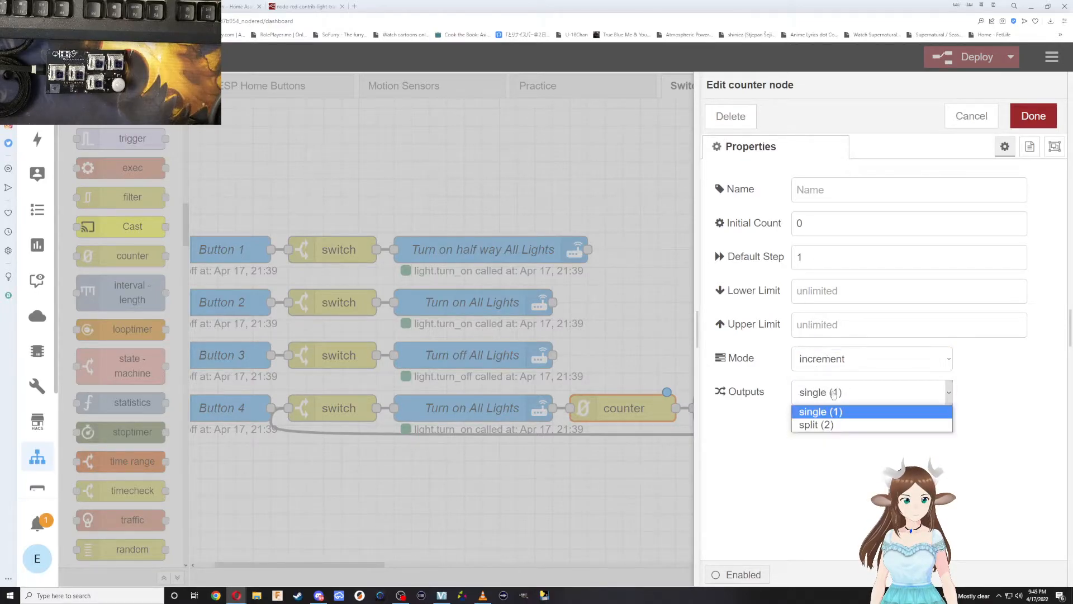
left_click(832, 425)
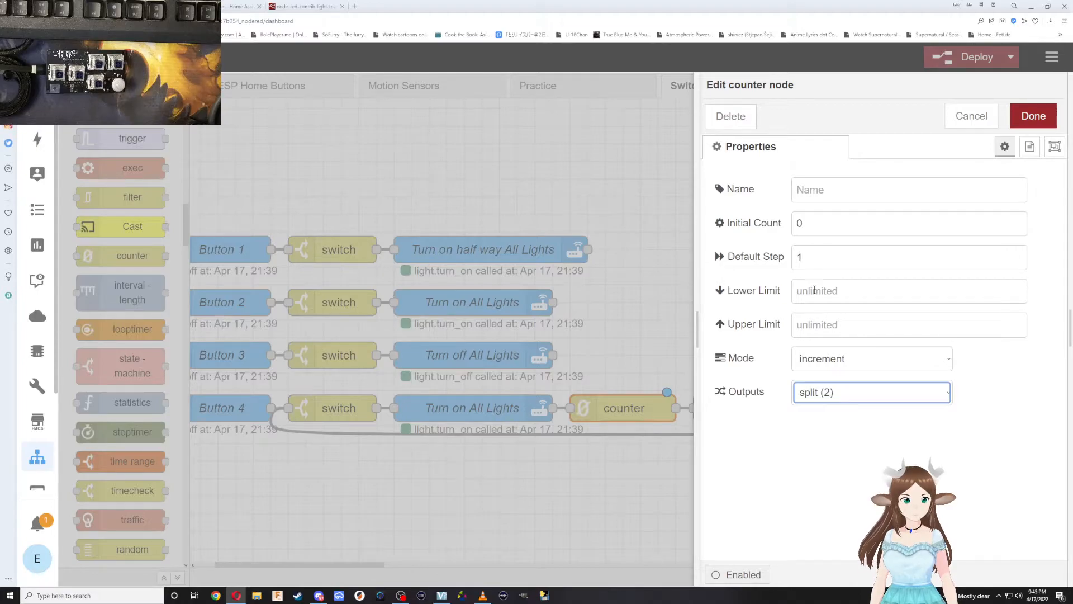
left_click(818, 326)
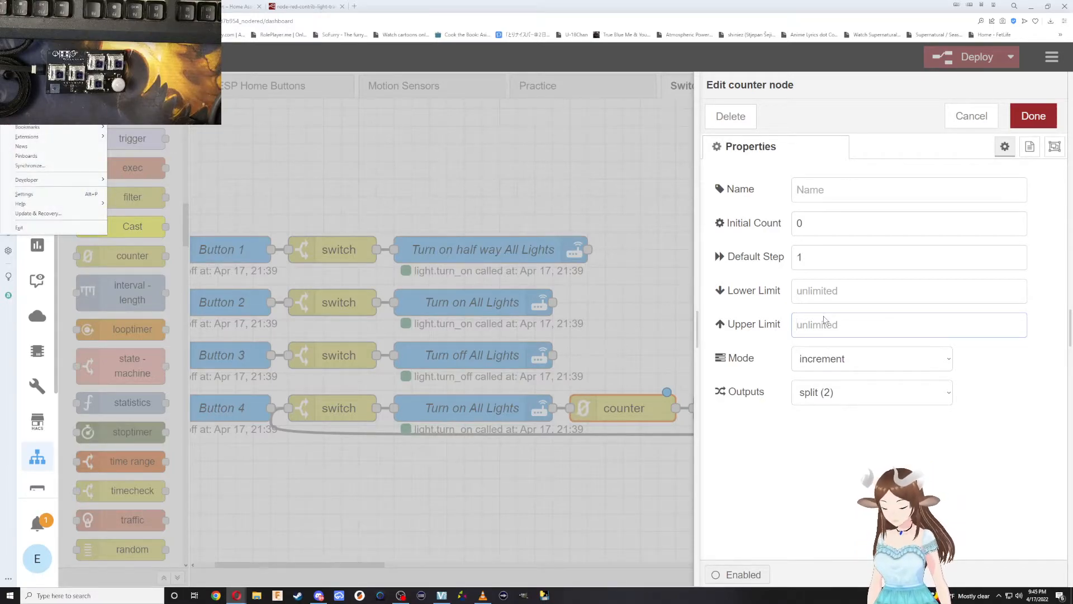
Switch to Calculator and divide 100 by 15.
key("super")
type("calc")
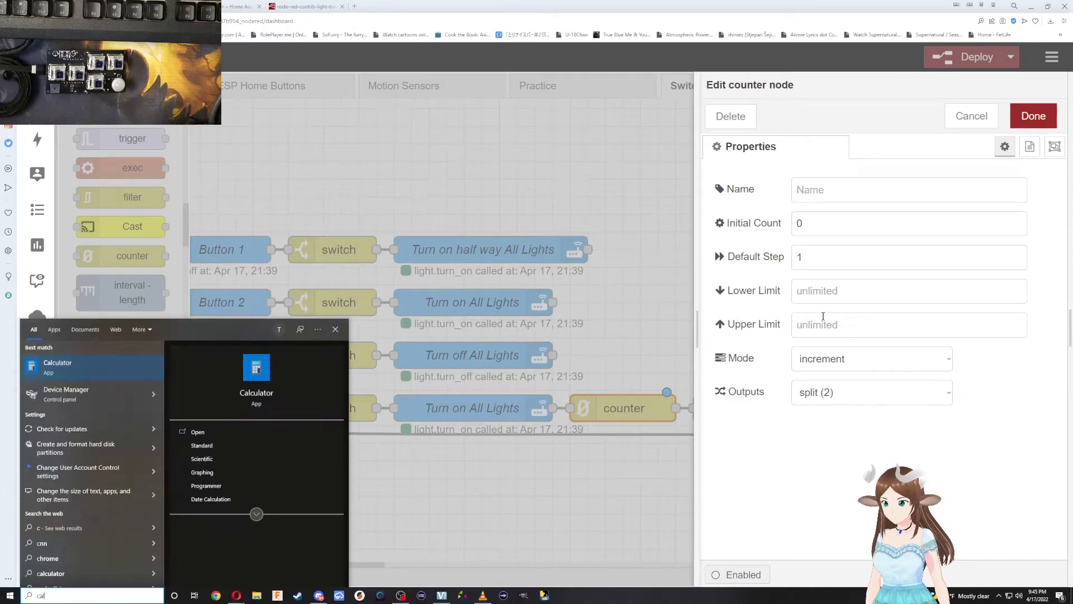
key("Return")
type("10")
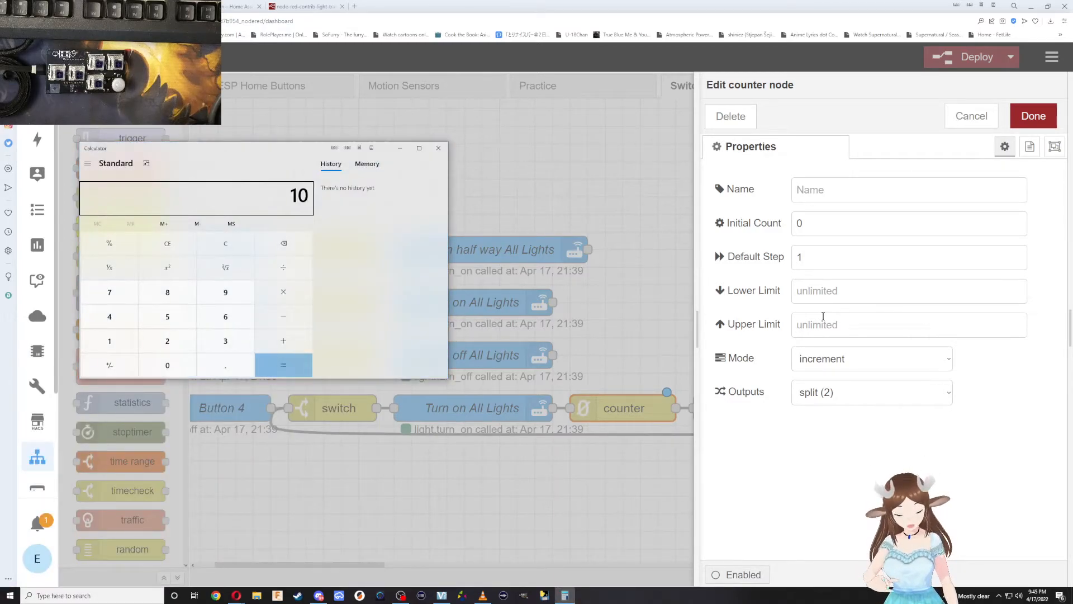
type("0/15")
key("Return")
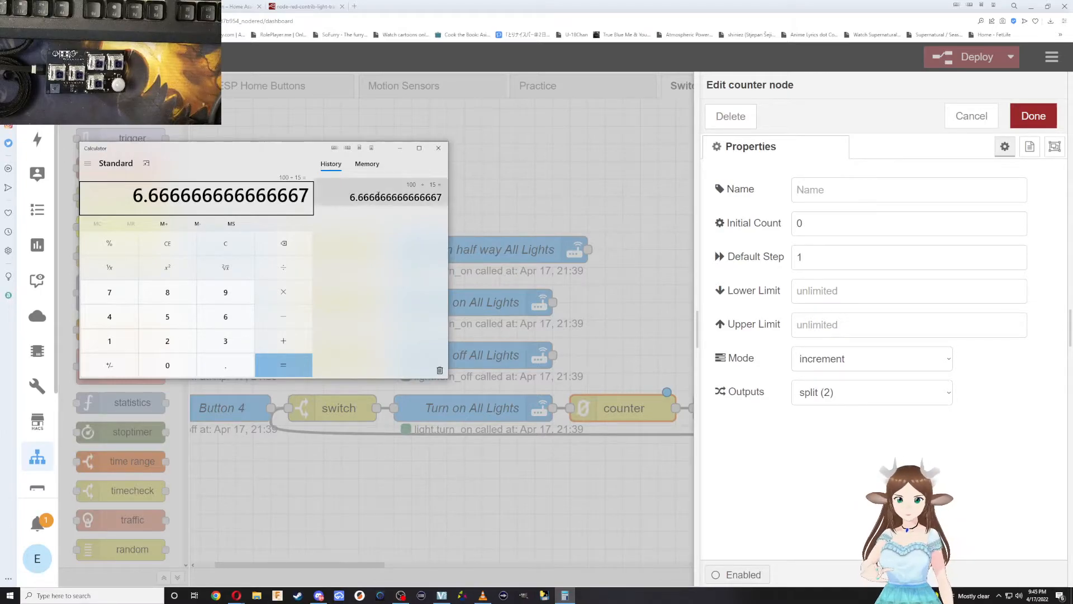
Back in Node-RED, keep the counter's default step at 1, set its upper limit to 8 and save the node.
left_click(815, 255)
double_click(816, 255)
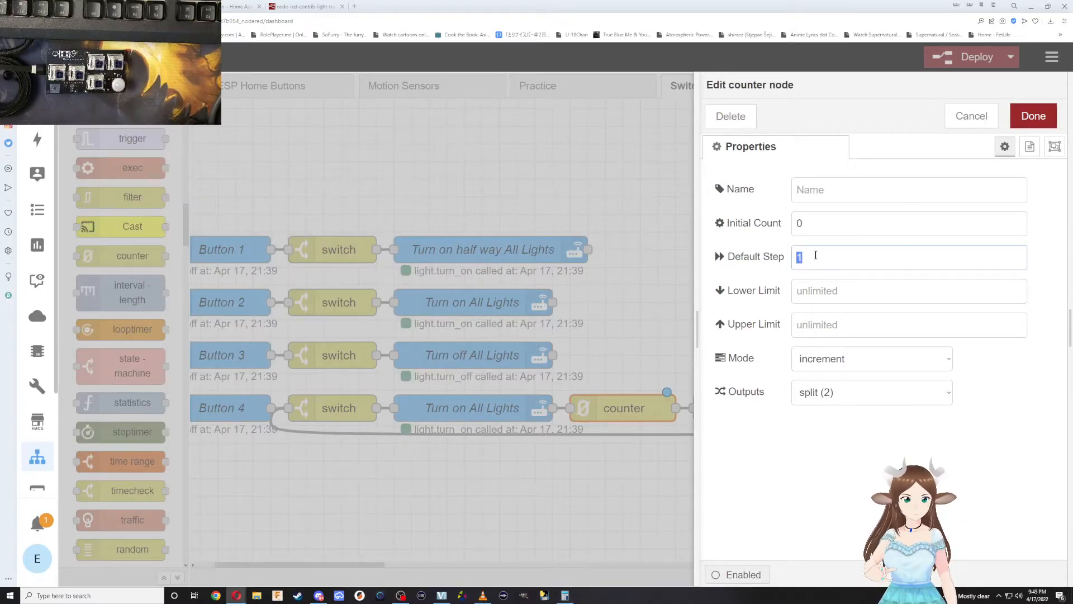
type("8")
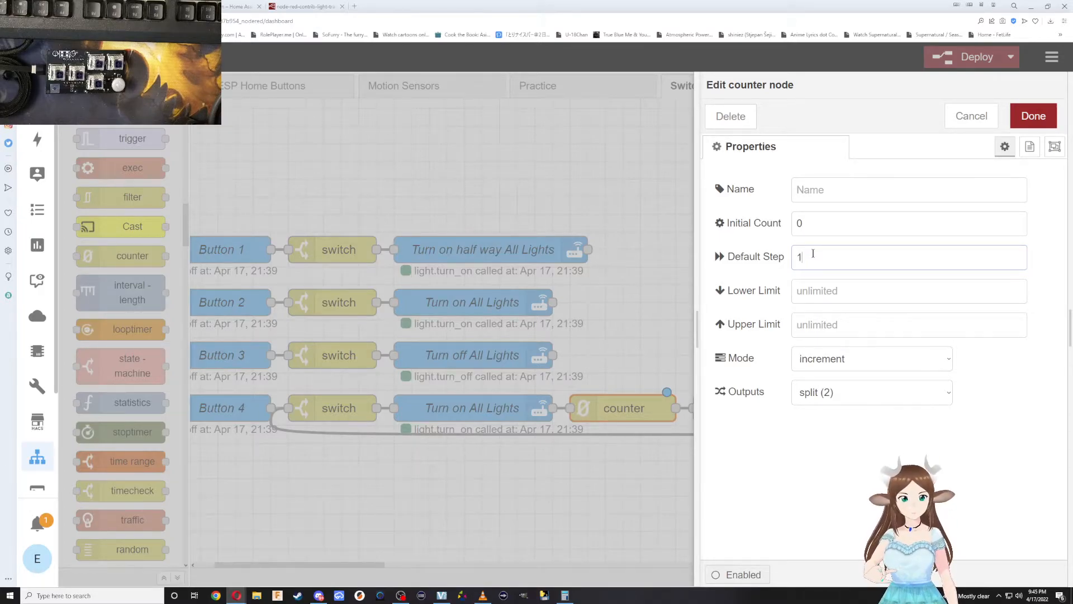
left_click(815, 297)
left_click(826, 335)
type("8")
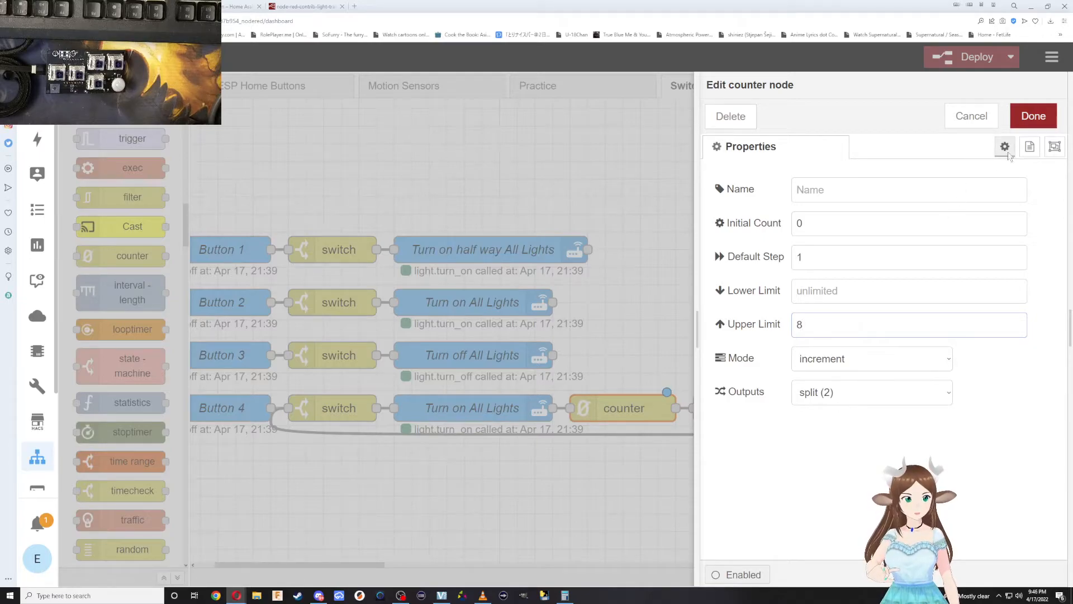
left_click(1033, 115)
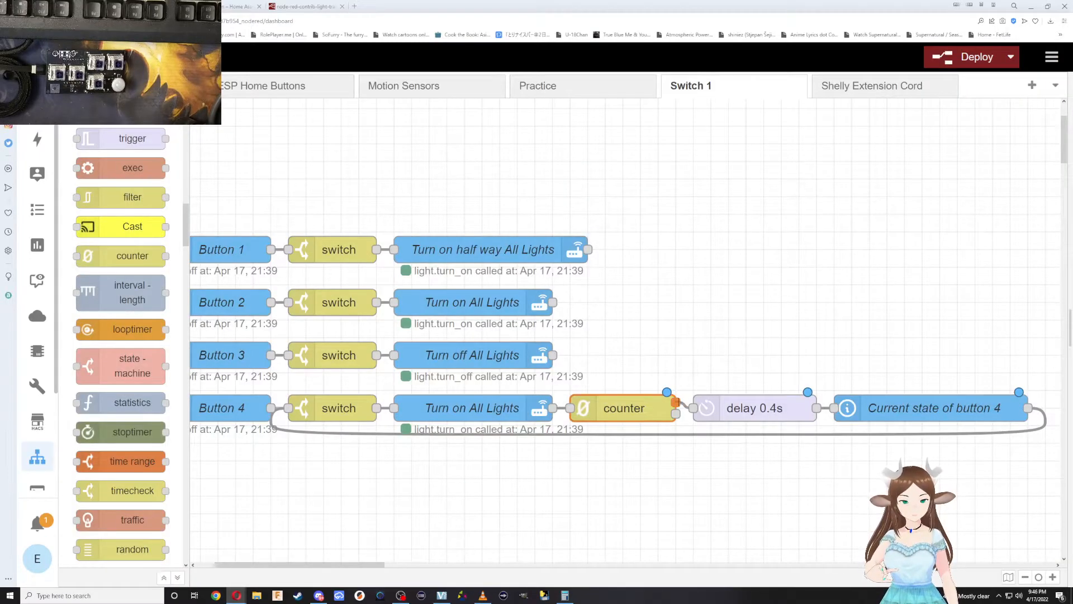
Try the counter unlinked from the delay with the flow deployed, and put it back between Turn on All Lights and the delay.
left_click(678, 402)
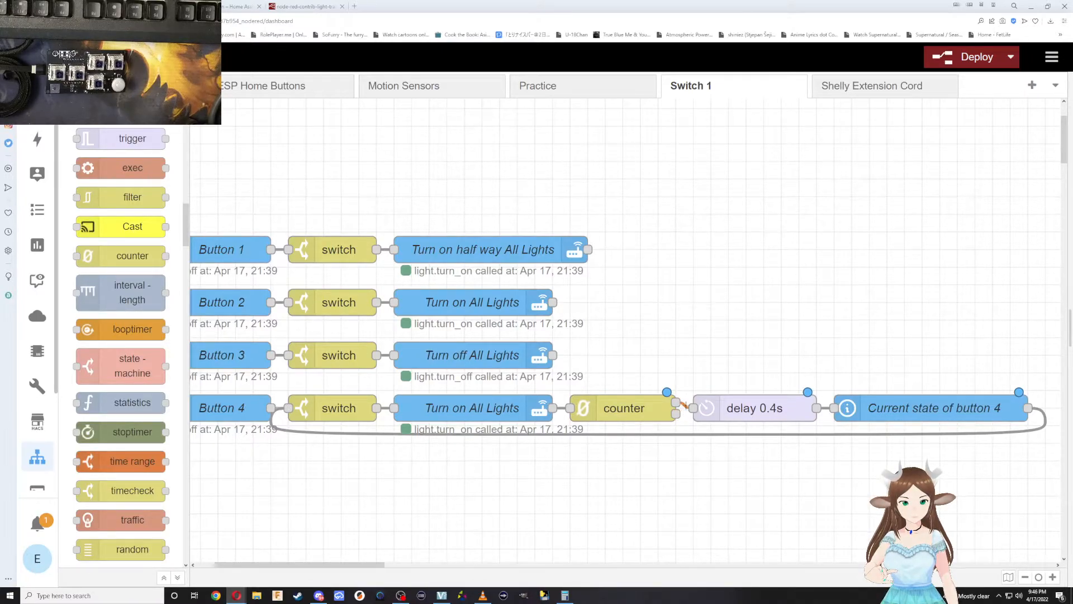
left_click_drag(676, 401, 747, 291)
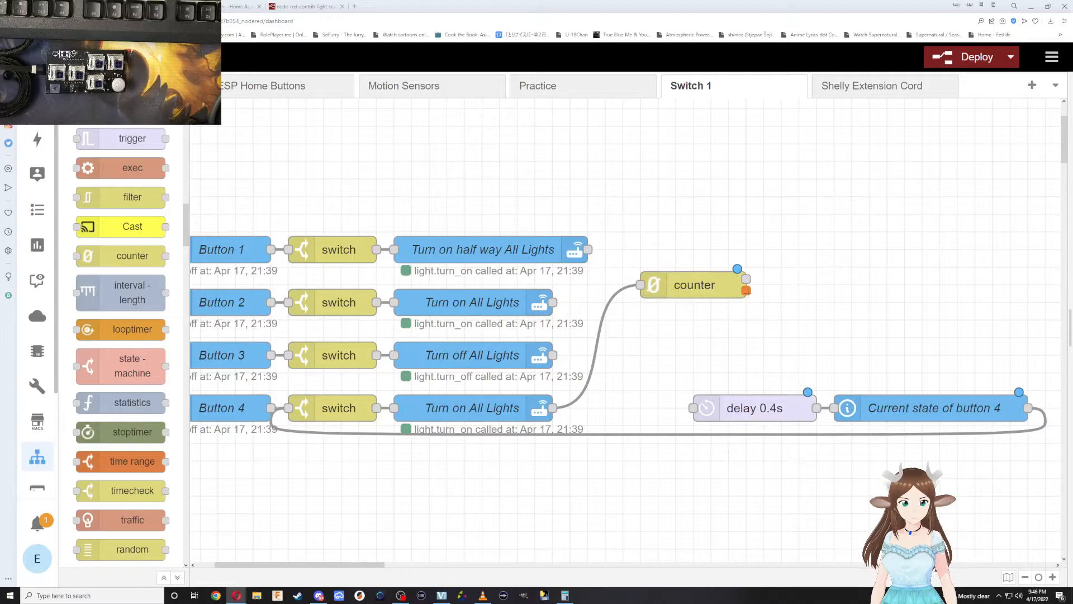
left_click(738, 274)
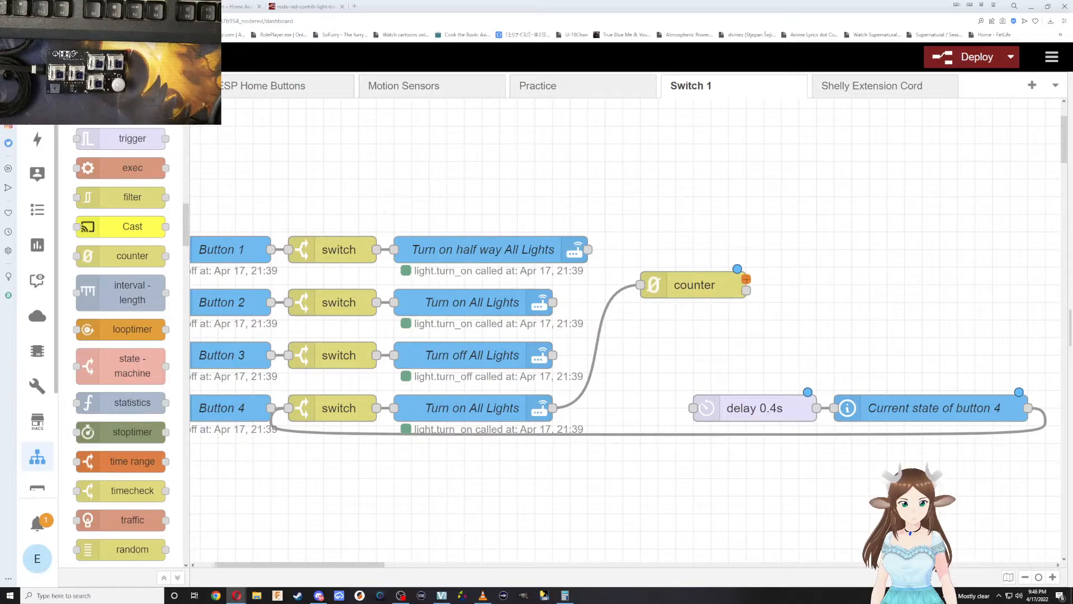
left_click(968, 56)
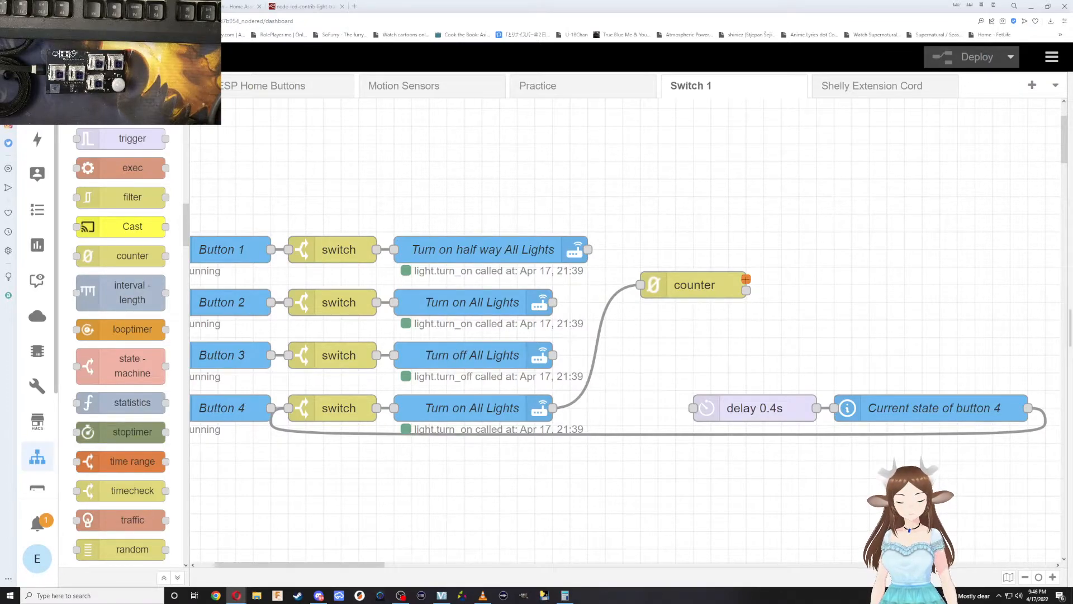
mouse_move(679, 284)
left_mouse_down()
mouse_move(607, 424)
mouse_move(640, 397)
mouse_move(694, 408)
left_mouse_up()
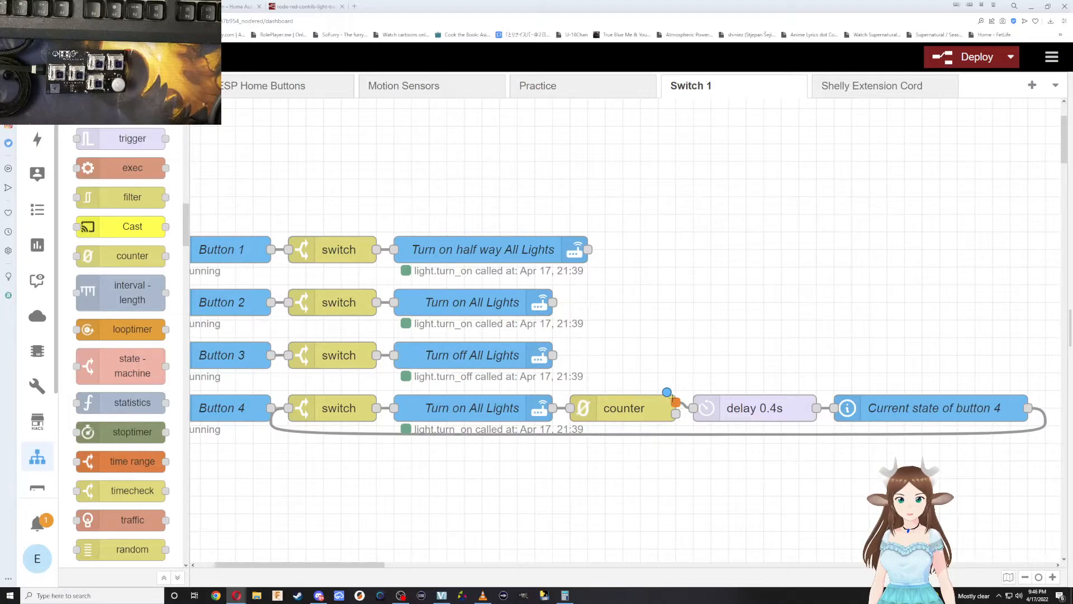
Review the output and mode options in the counter node's settings without changing them.
double_click(654, 408)
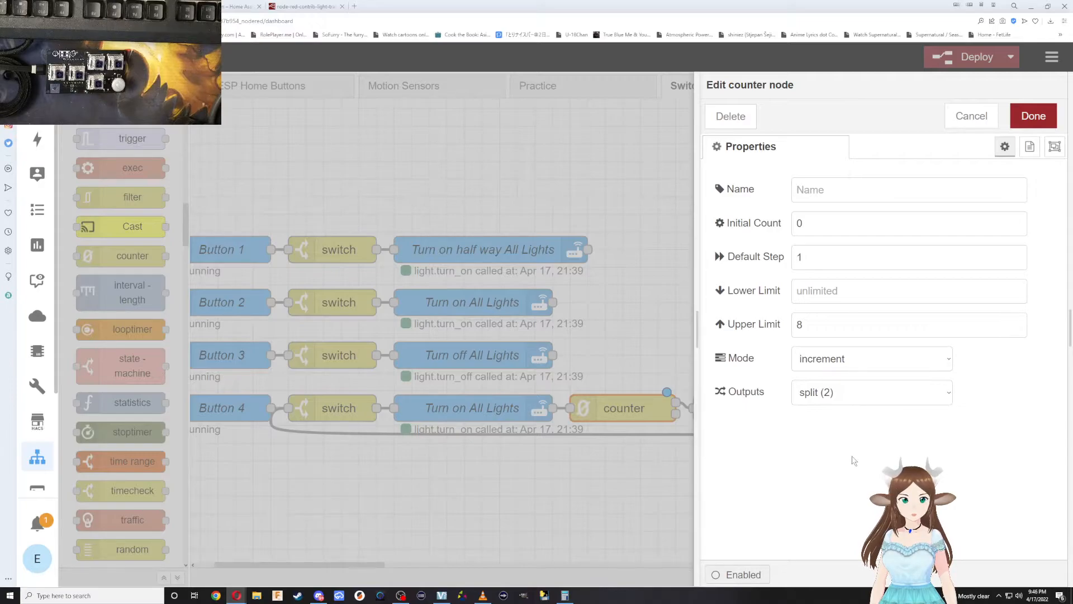
left_click(828, 394)
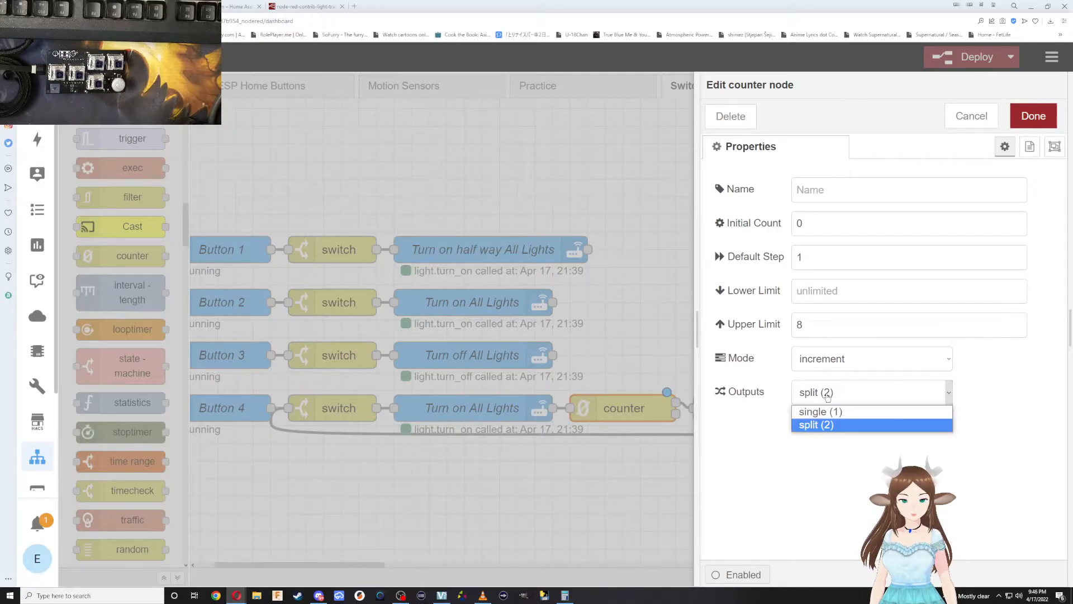
left_click(827, 395)
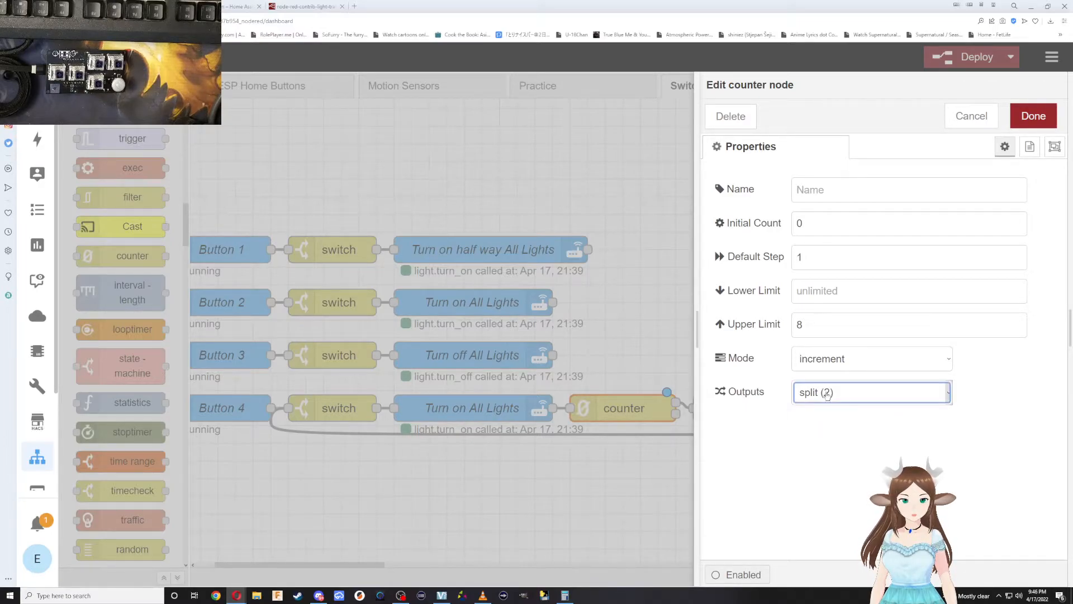
left_click(823, 359)
left_click(823, 359)
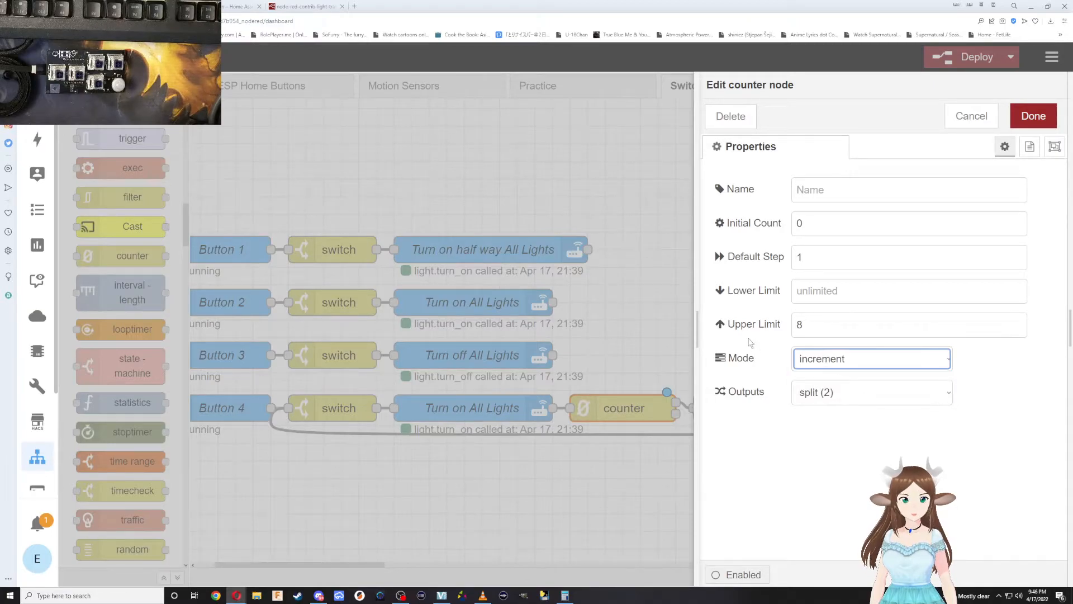
left_click(656, 248)
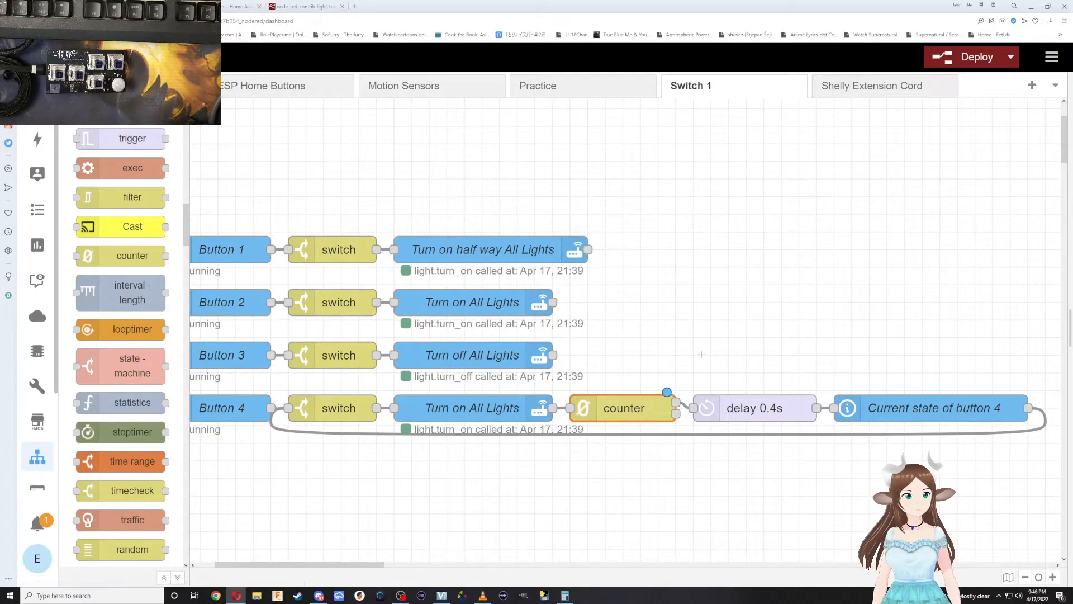
Set the counter node's upper limit to 4, save it and deploy the flow.
double_click(638, 403)
double_click(814, 328)
type("4")
left_click(1023, 115)
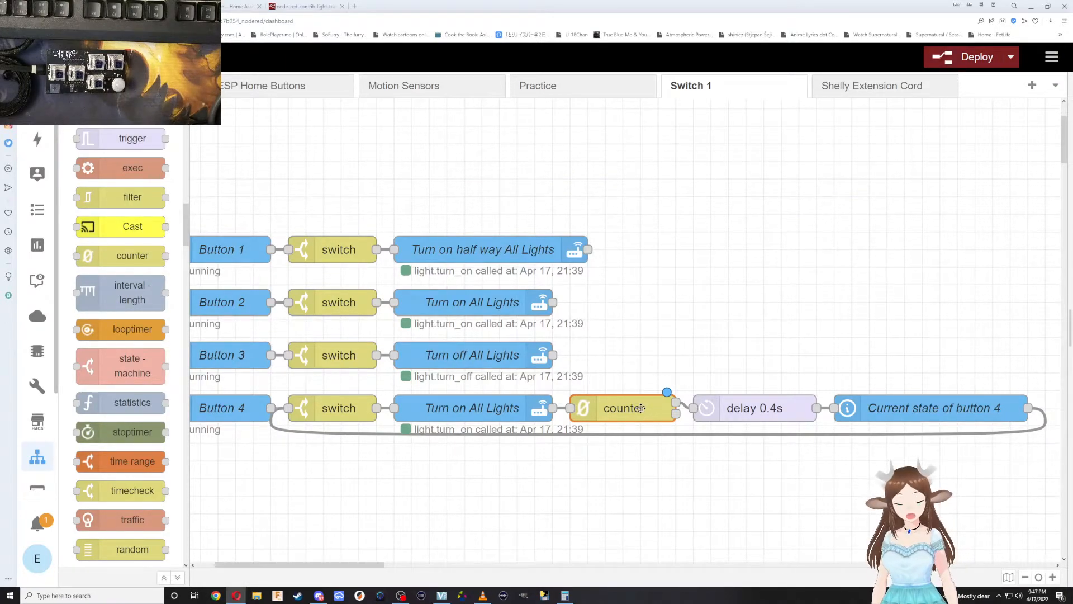
left_click(951, 59)
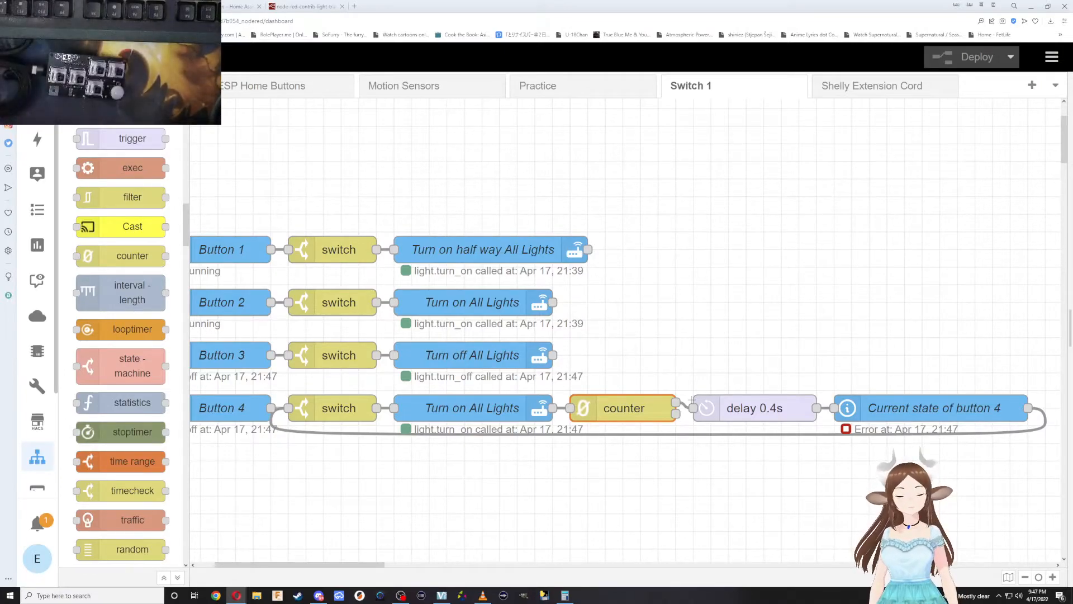
Set the If State condition of Current state of button 4 to is "on", save the node and deploy.
double_click(901, 398)
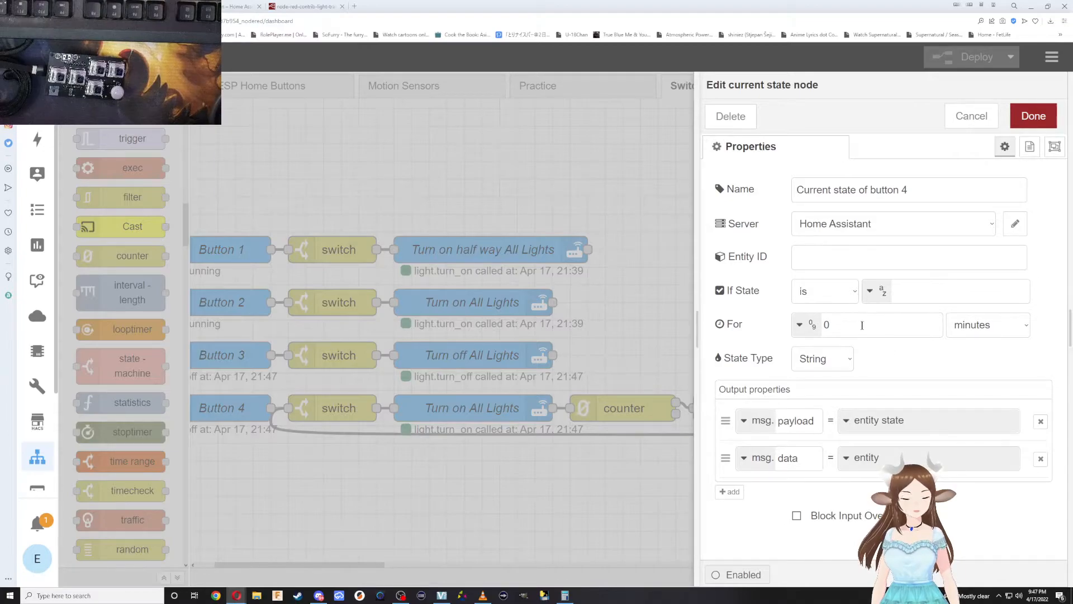
left_click(910, 288)
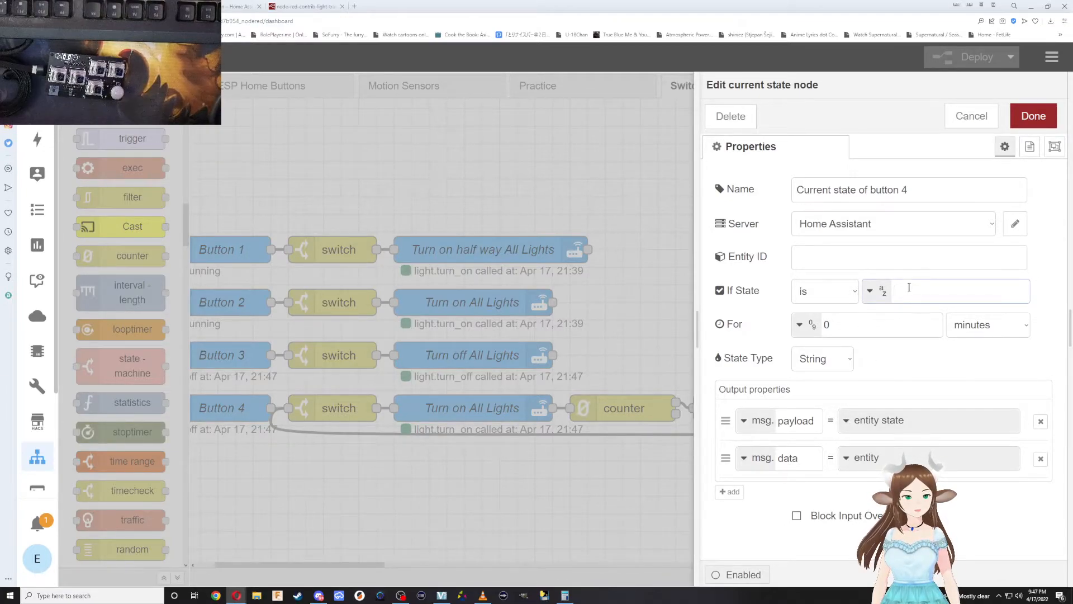
type("on")
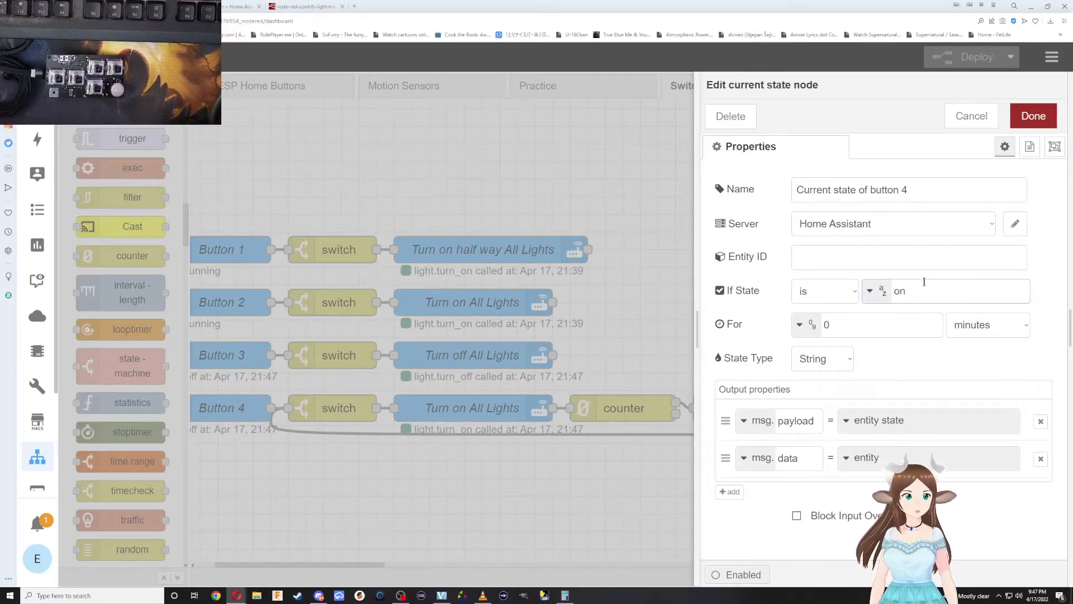
left_click(1034, 116)
left_click(967, 58)
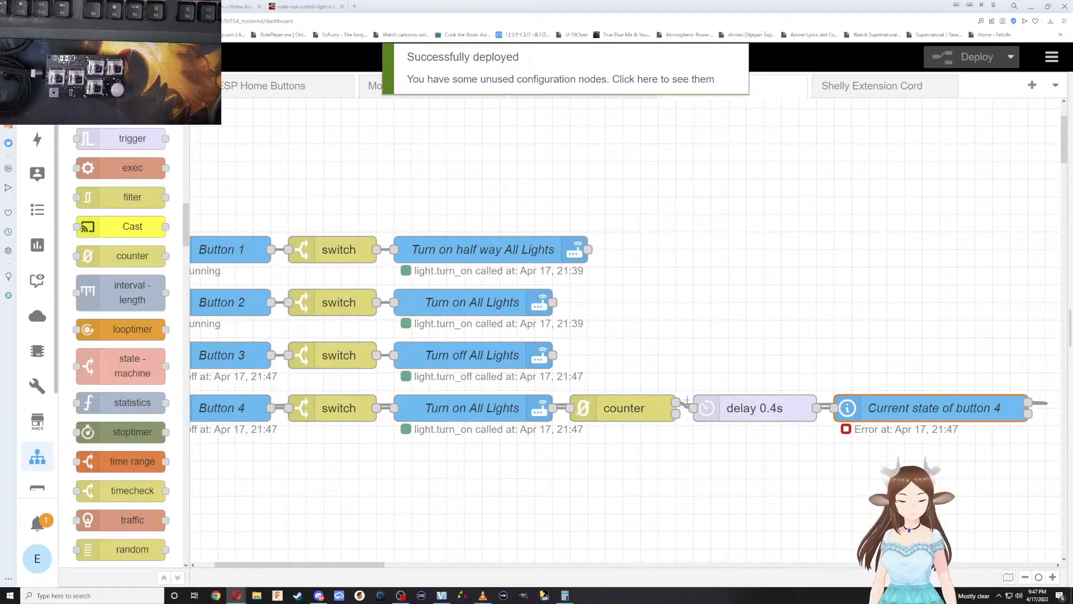
Move the Current state of button 4 node below the delay node, deploy the flow and open the moved node's settings.
left_click_drag(893, 416, 738, 488)
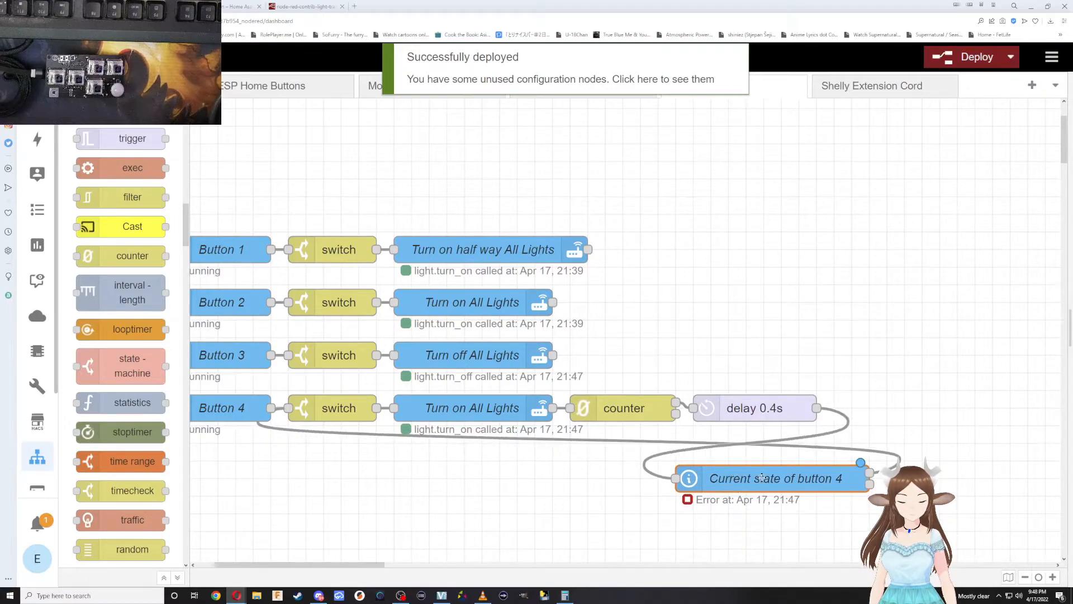
key("ctrl+d")
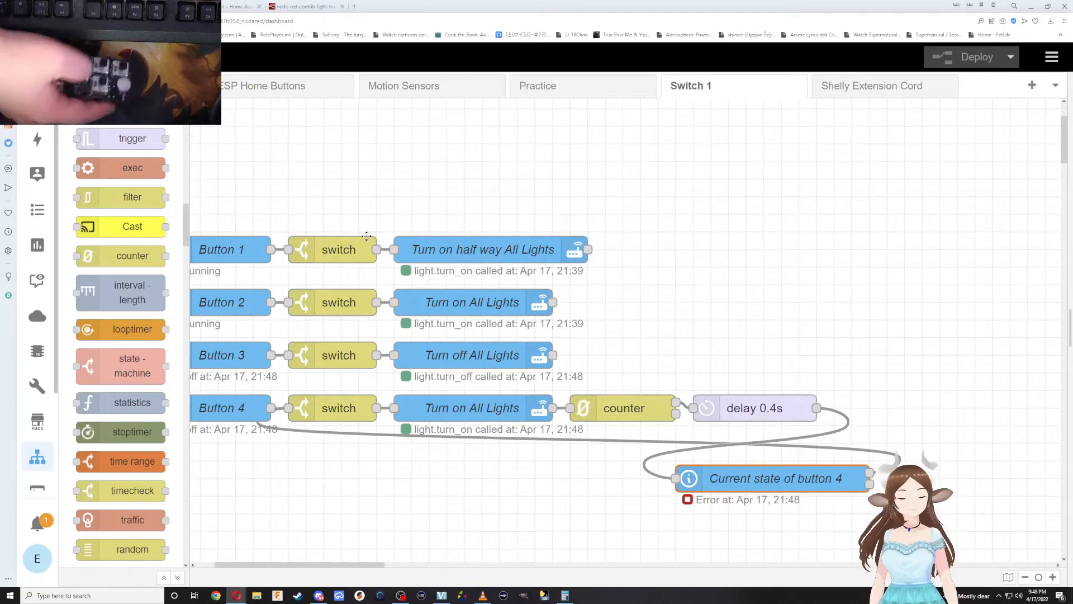
double_click(774, 479)
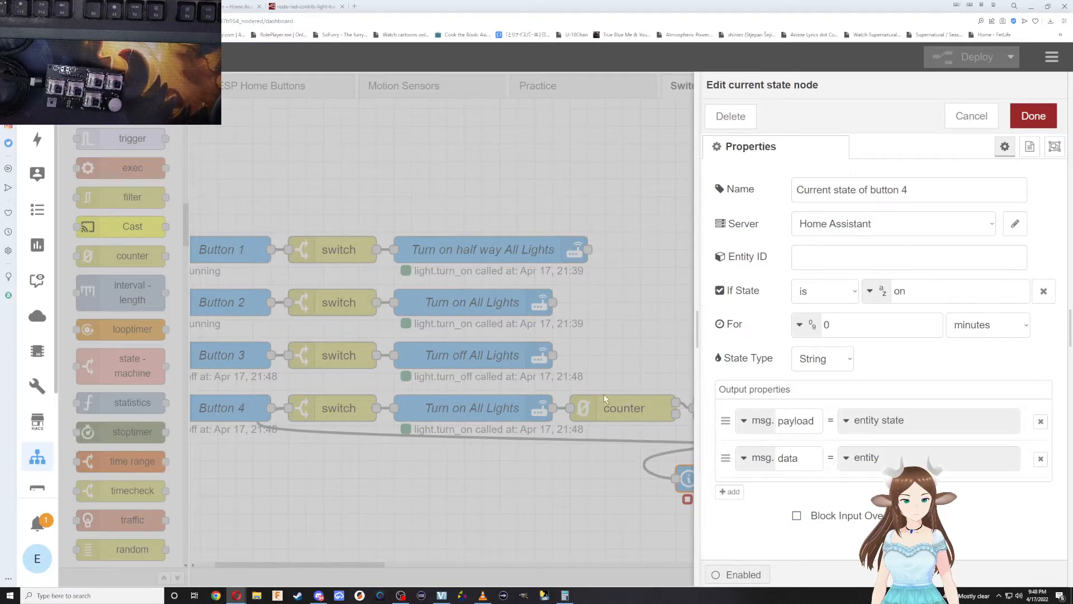
Replace the counter node with a direct link from button 4's Turn on All Lights to the delay moved closer, and deploy.
left_click(631, 405)
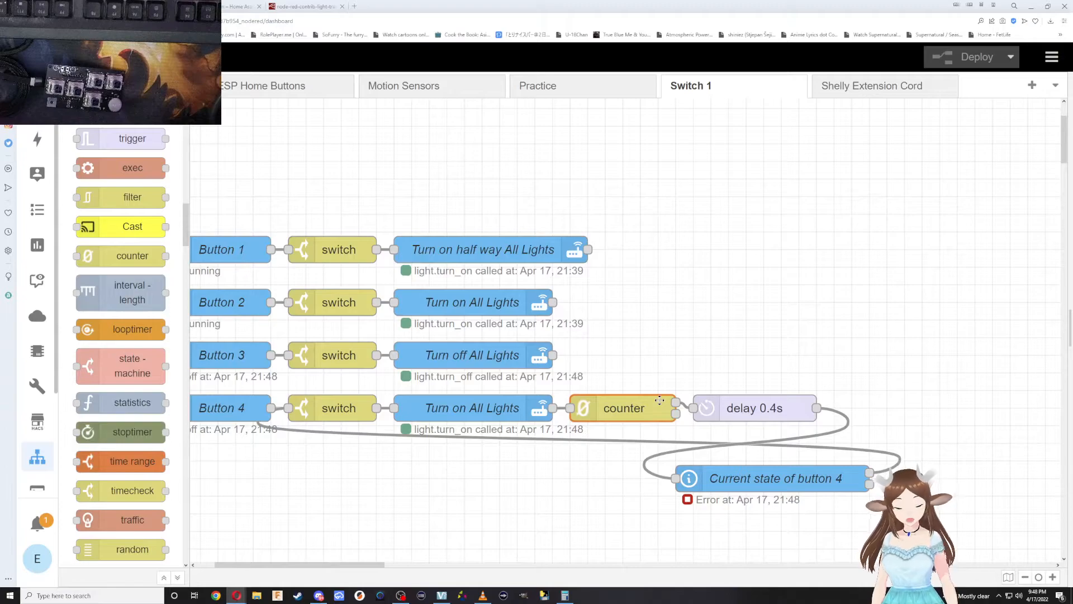
key("Delete")
left_click_drag(557, 407, 693, 407)
left_click_drag(709, 413, 622, 412)
left_click(945, 60)
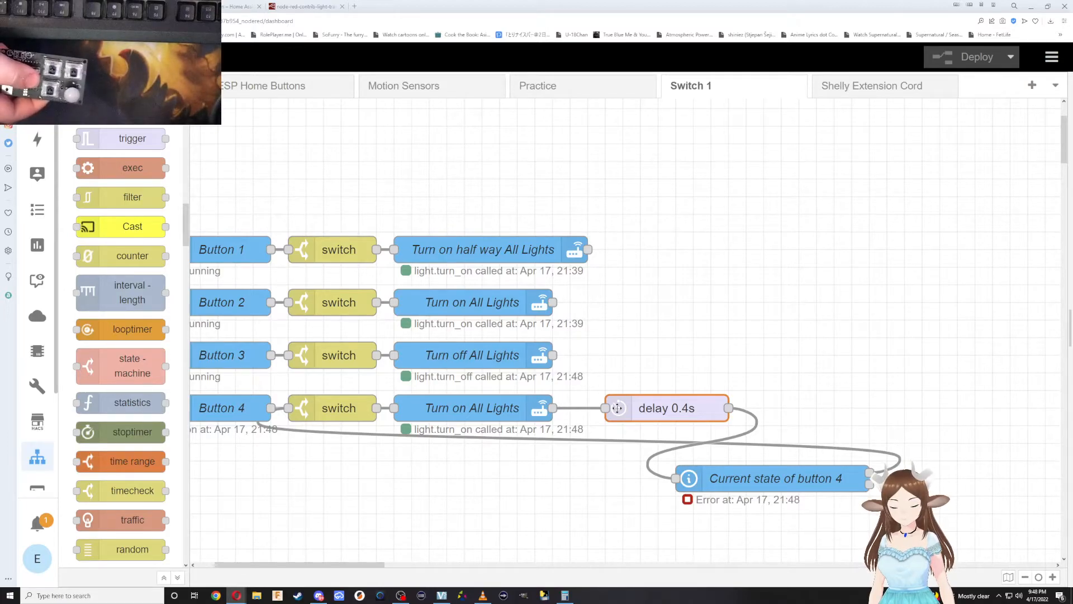
Set the Entity ID of Current state of button 4 to binary_sensor.switch1_button_4, save the node and deploy.
left_click(794, 469)
double_click(793, 470)
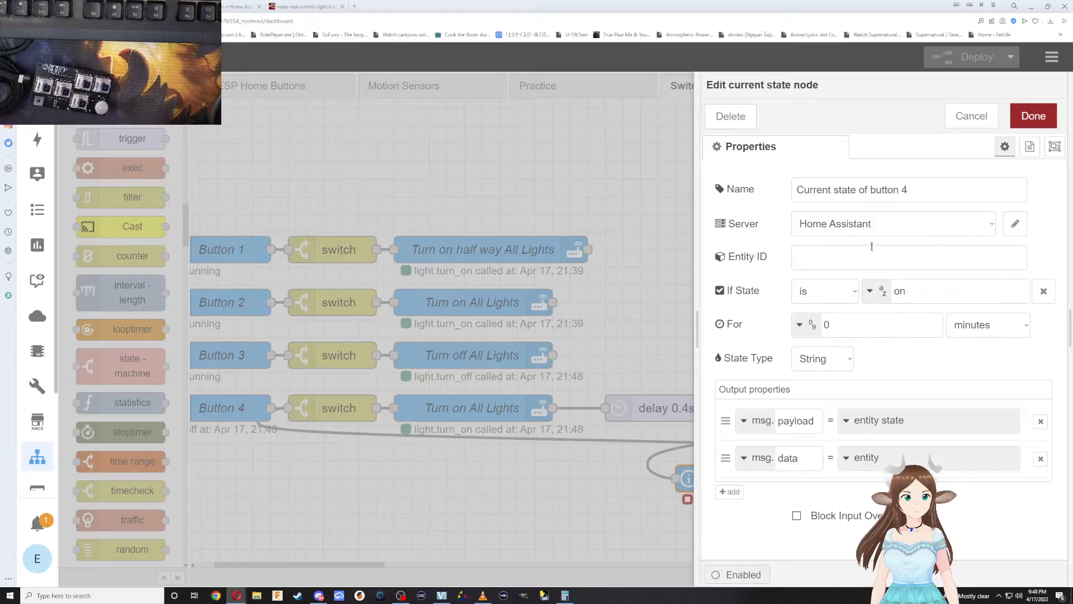
left_click(854, 252)
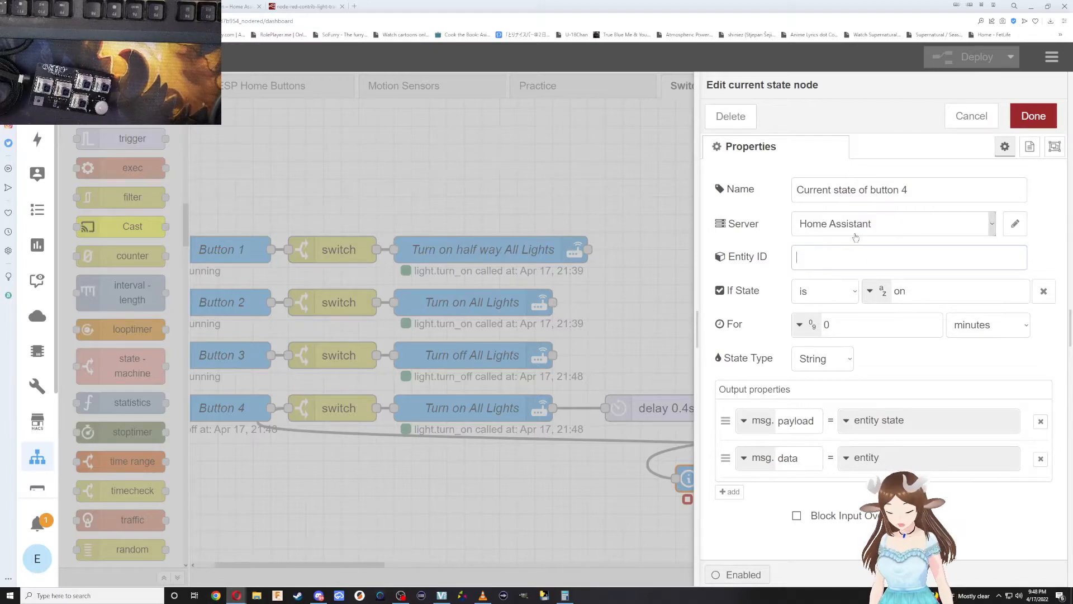
type("binary_sensor.switch1_button_4")
left_click(928, 292)
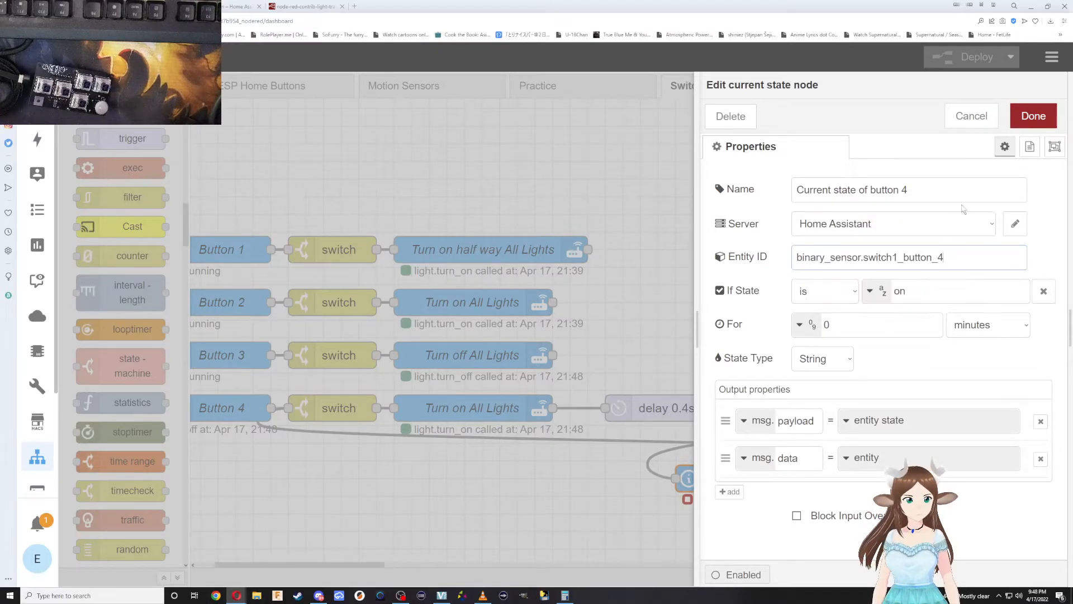
left_click(1034, 116)
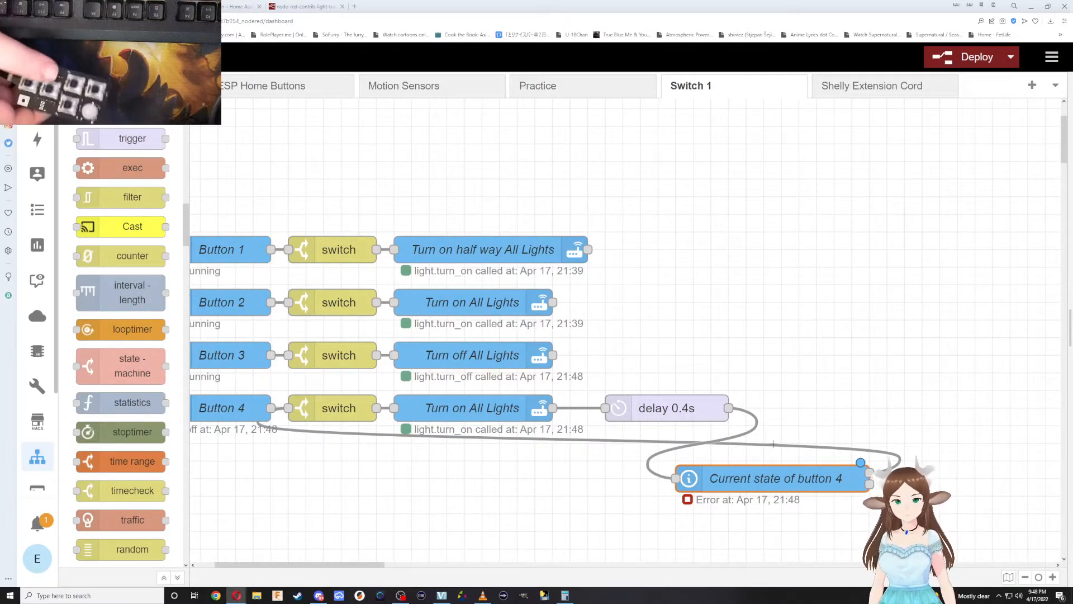
left_click(941, 58)
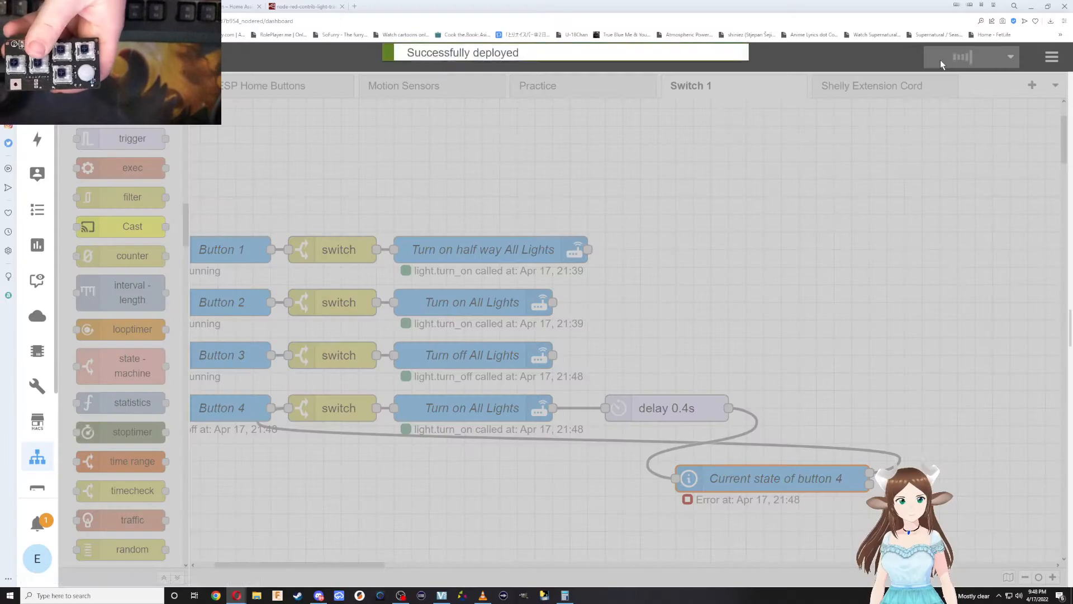
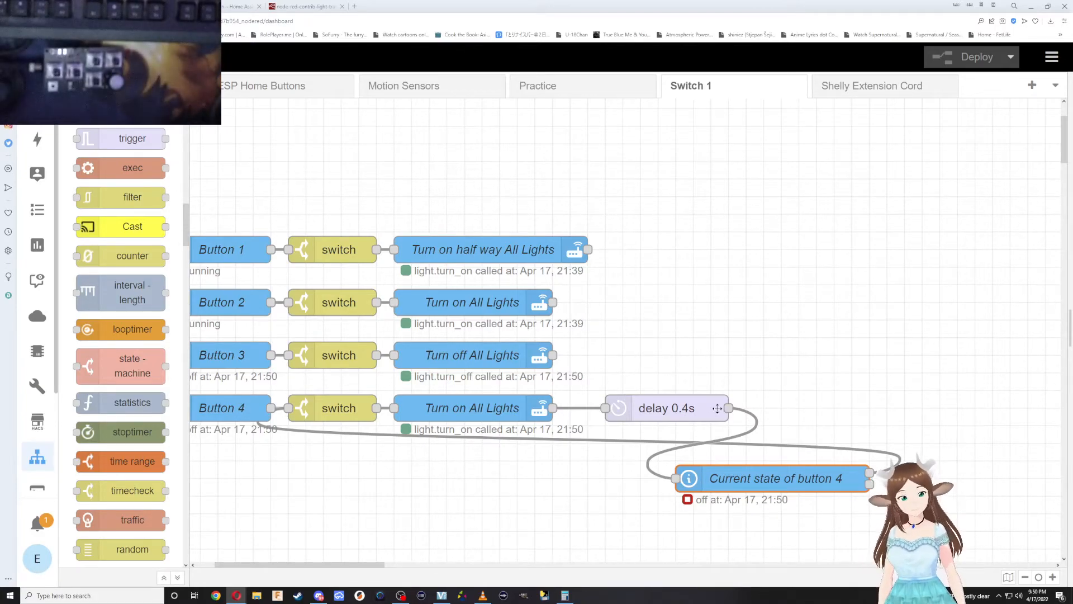
Replace the direct link from button 4's Turn on All Lights to the delay with a counter node wired between them, spacing the nodes out.
left_click_drag(649, 413, 701, 414)
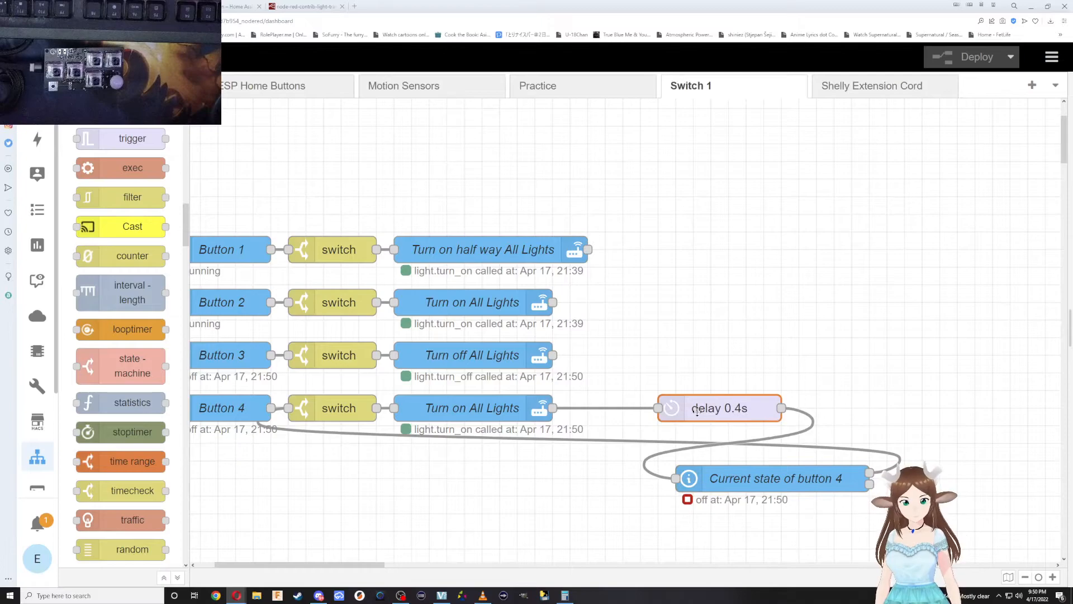
left_click(601, 408)
key("Delete")
left_click_drag(133, 255, 606, 408)
left_click_drag(726, 401, 760, 401)
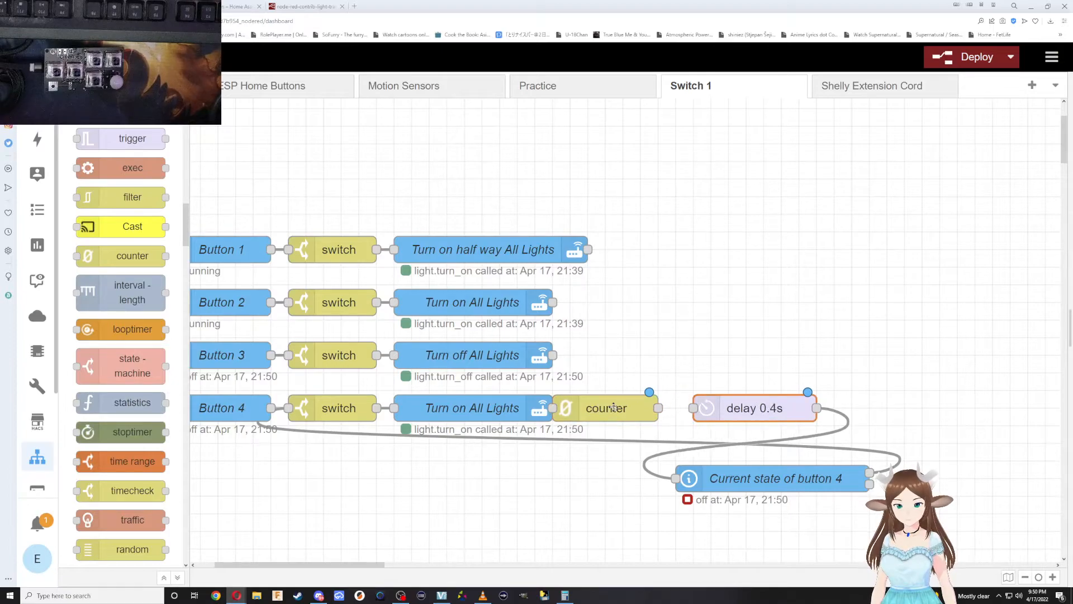
left_click_drag(614, 408, 632, 408)
left_click_drag(552, 408, 570, 408)
left_click_drag(676, 407, 696, 408)
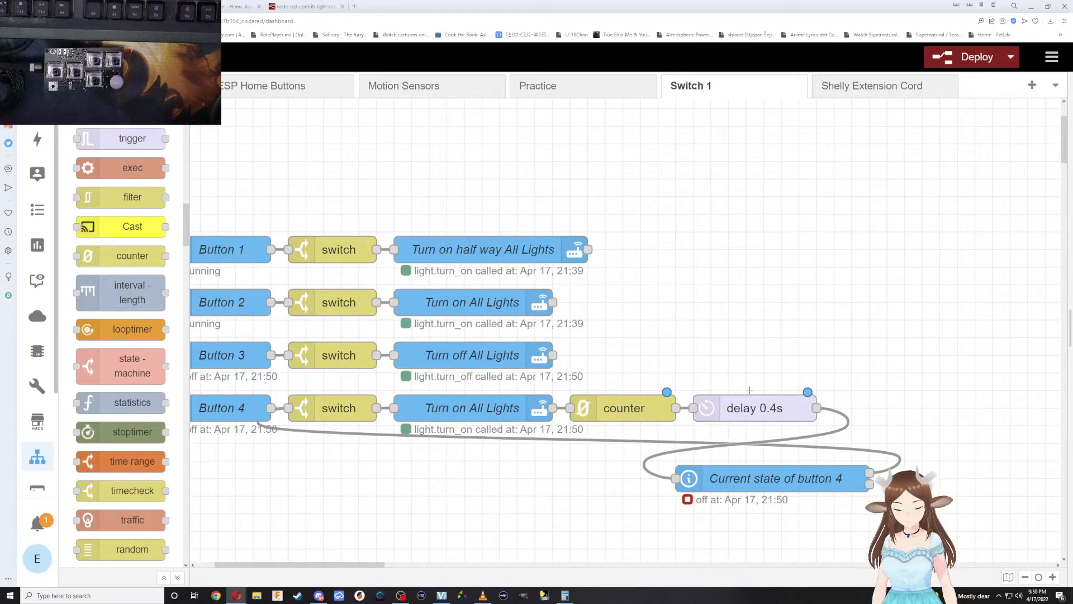
Set the counter node's Upper Limit to 4, save the node and deploy.
double_click(613, 413)
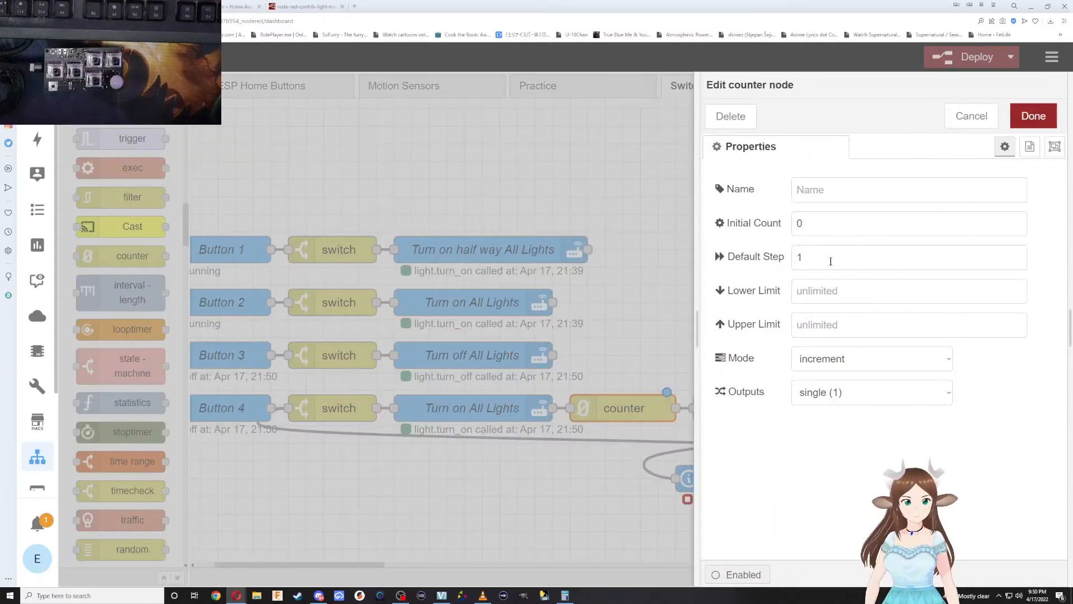
left_click(814, 329)
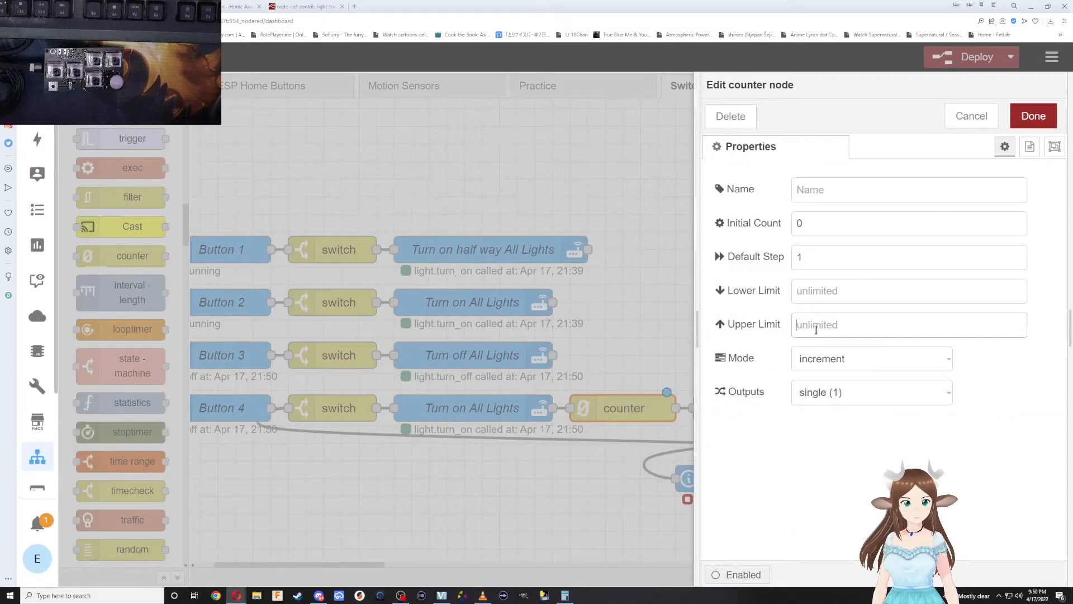
type("4")
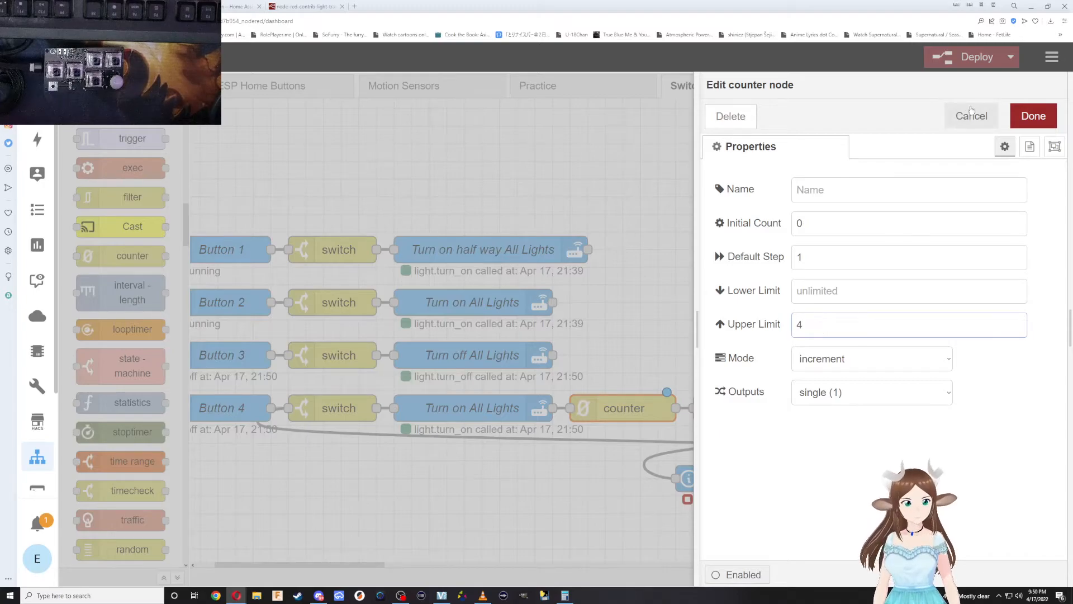
left_click(1033, 115)
left_click(975, 57)
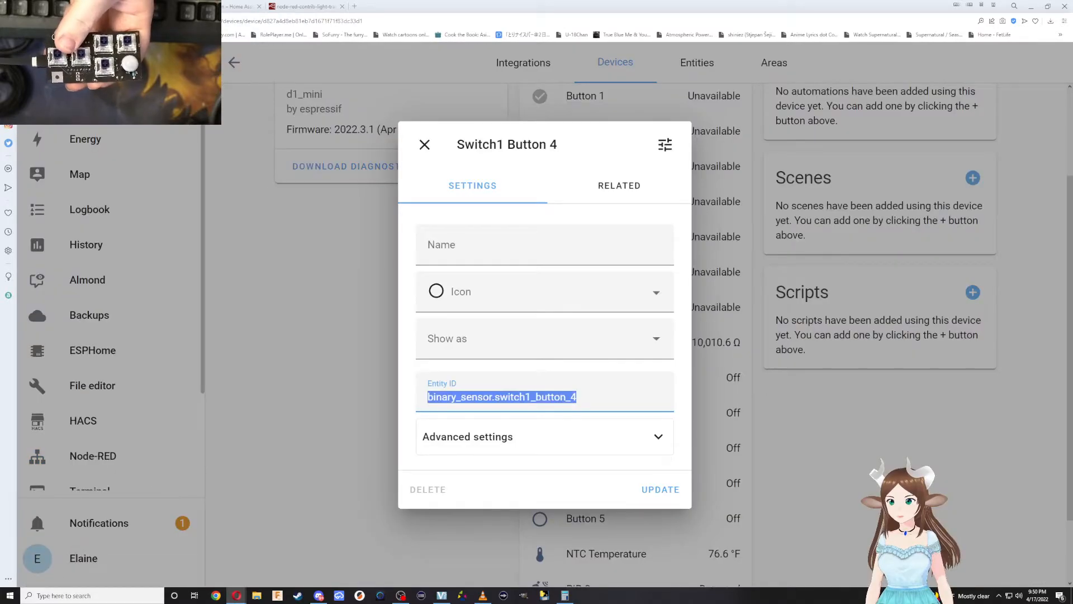
Switch to the Home Assistant dashboard and open the bedroom Lamp's details to check its brightness.
key("Escape")
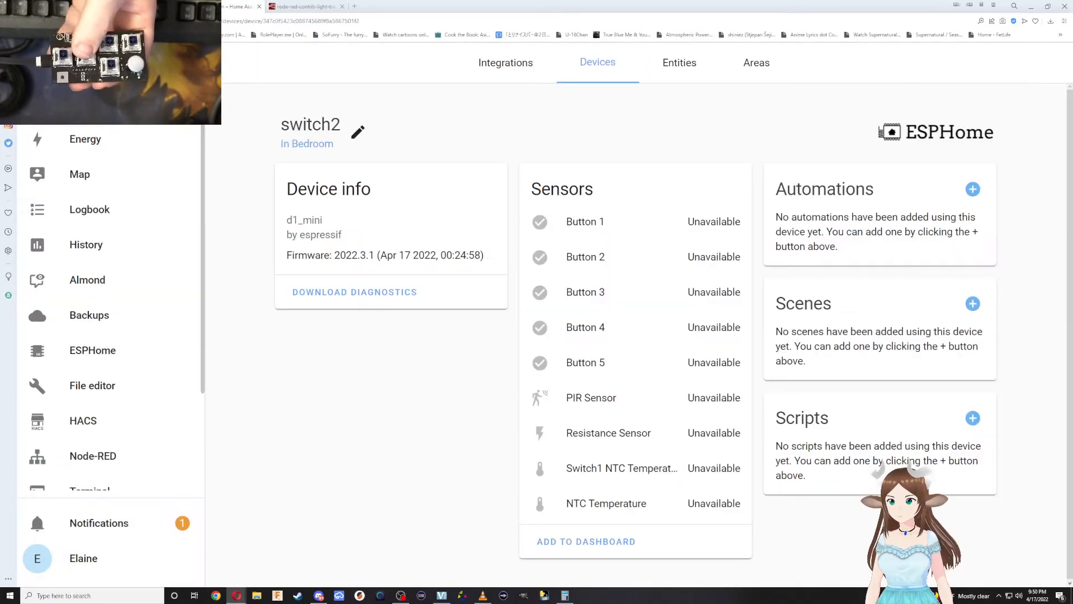
left_click(83, 104)
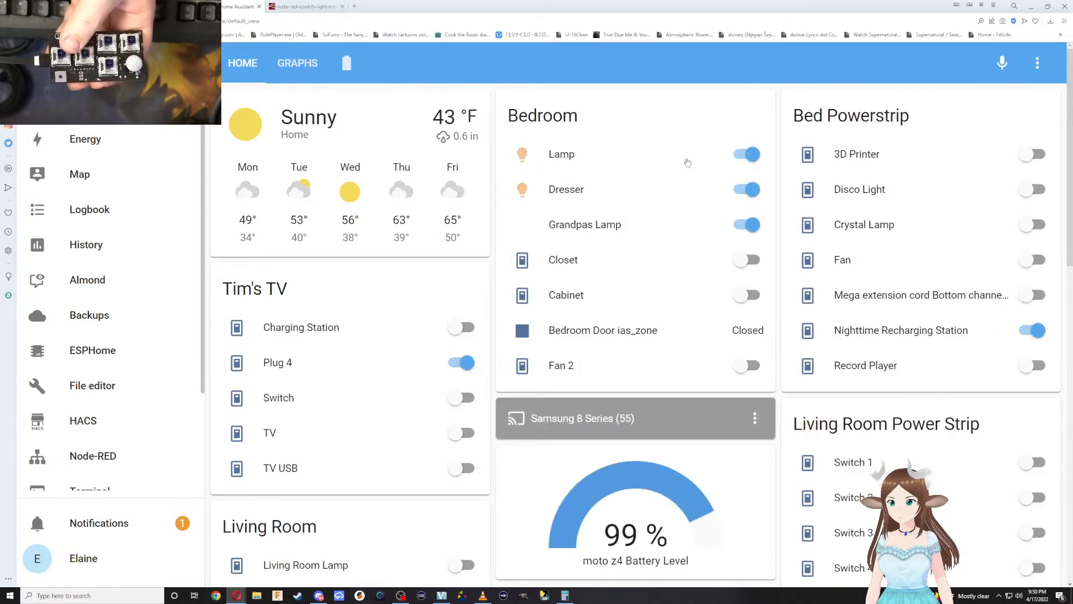
left_click(569, 157)
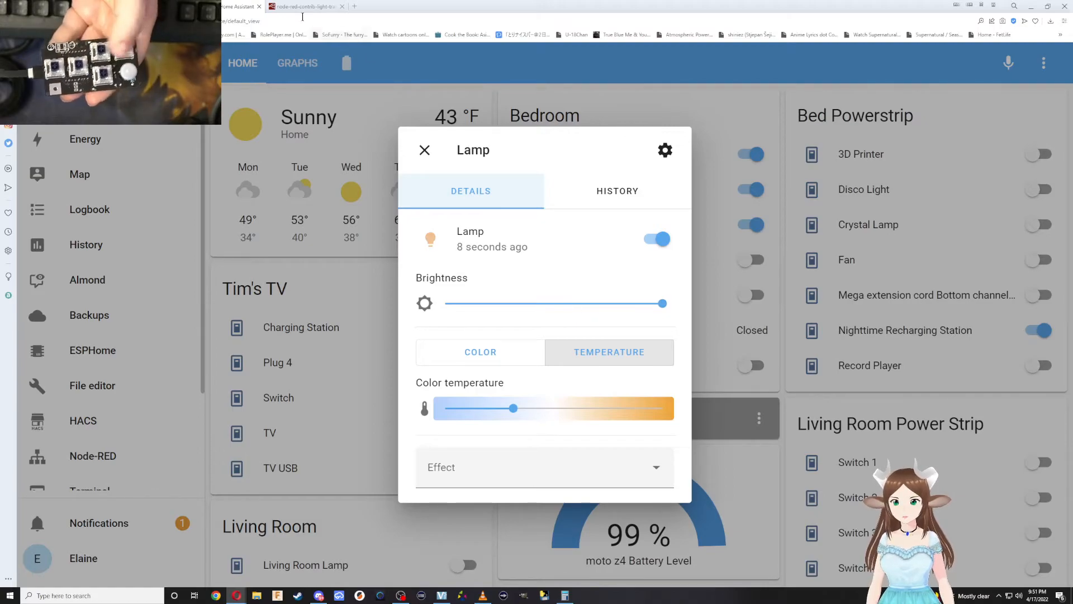
Return to the Node-RED flow, open the counter node's settings, review its mode and output options, and set the node to Disabled.
left_click(190, 7)
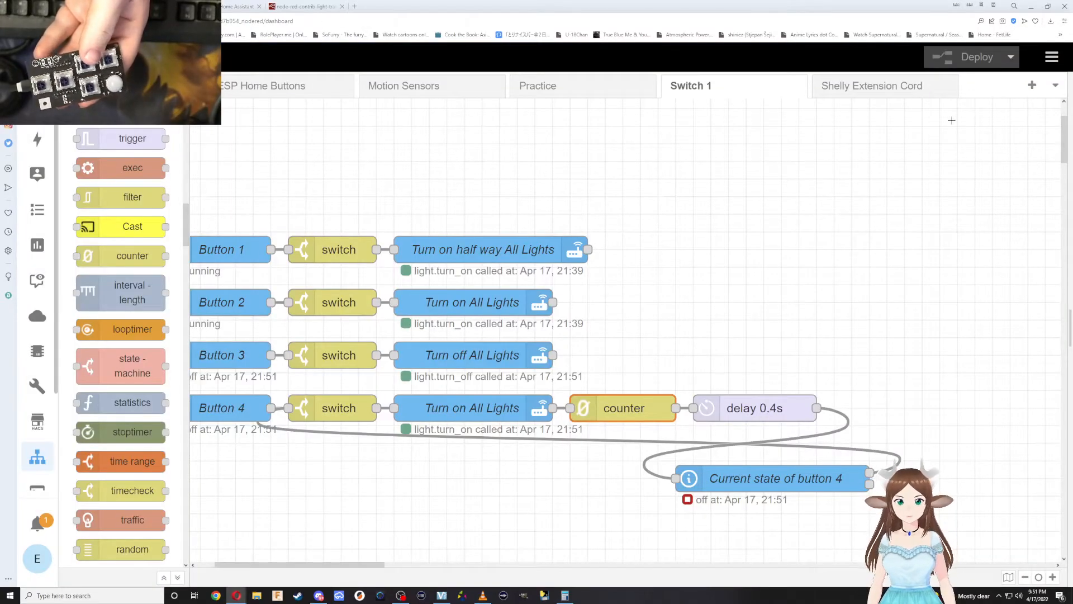
double_click(610, 407)
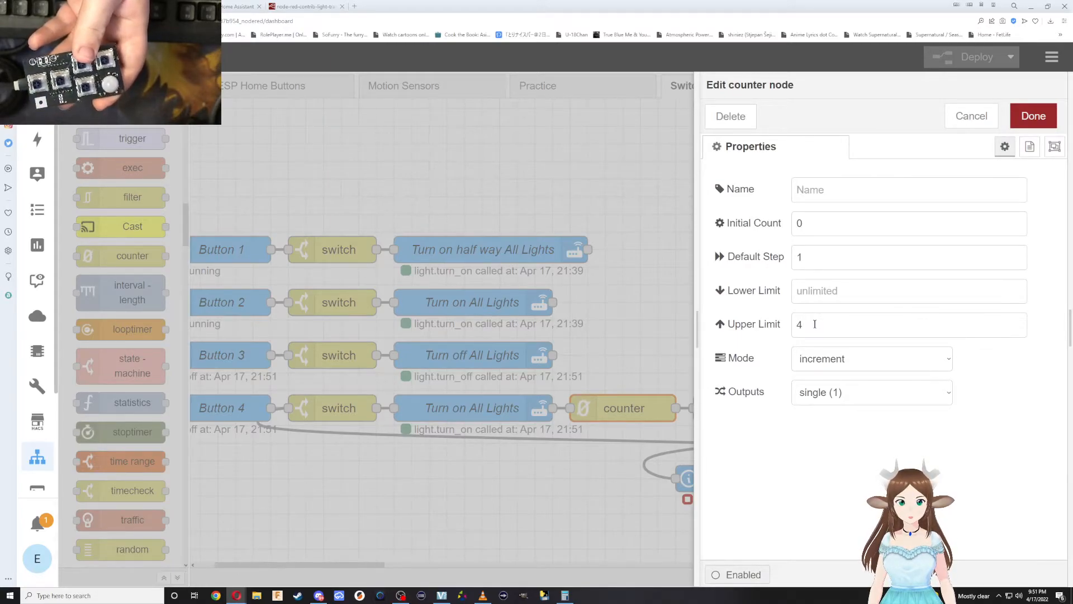
left_click(833, 357)
left_click(867, 376)
left_click(873, 396)
left_click(845, 447)
left_click(745, 575)
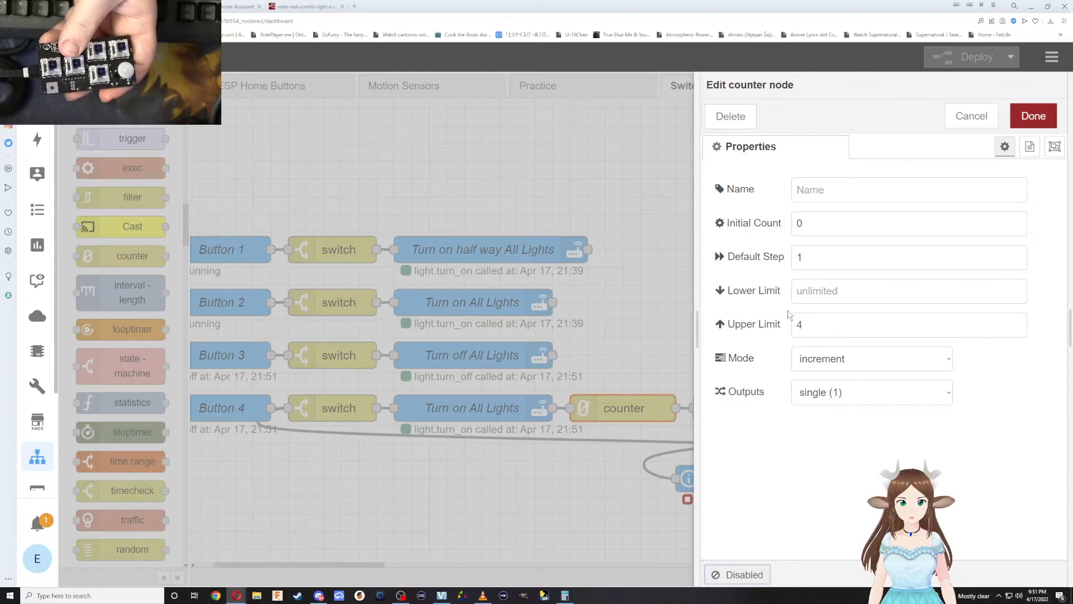
Set the counter node's Outputs to split (2), keep the Mode on increment, and save the node.
left_click(1030, 147)
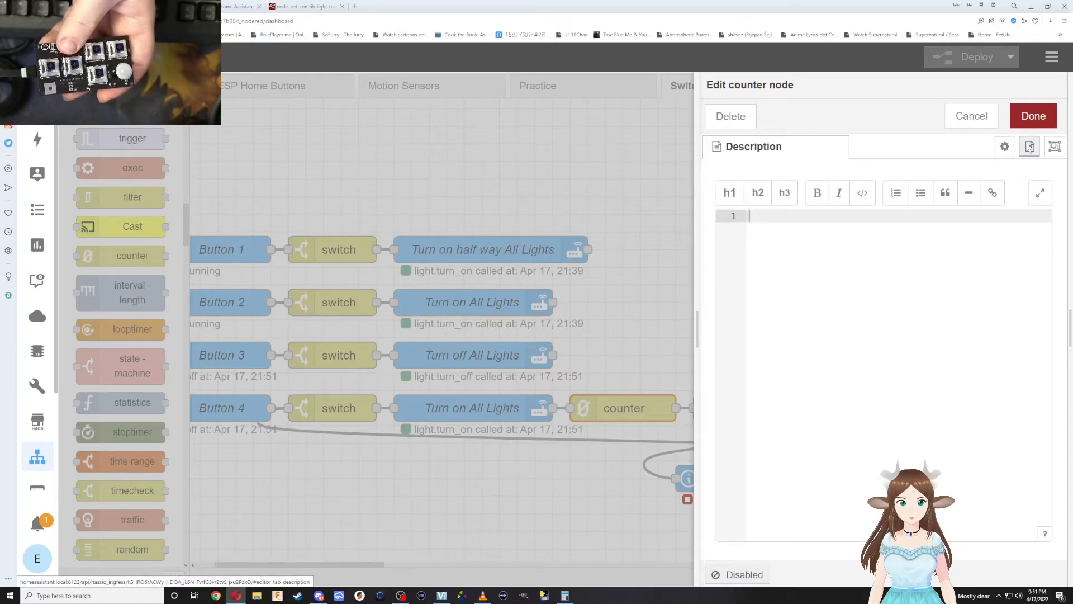
left_click(999, 151)
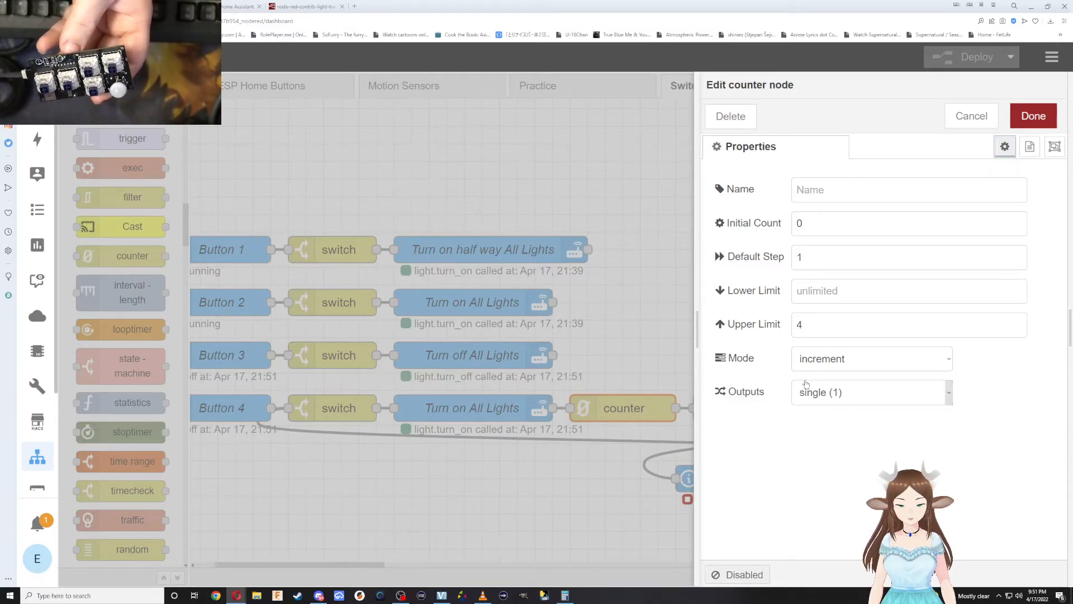
left_click(834, 395)
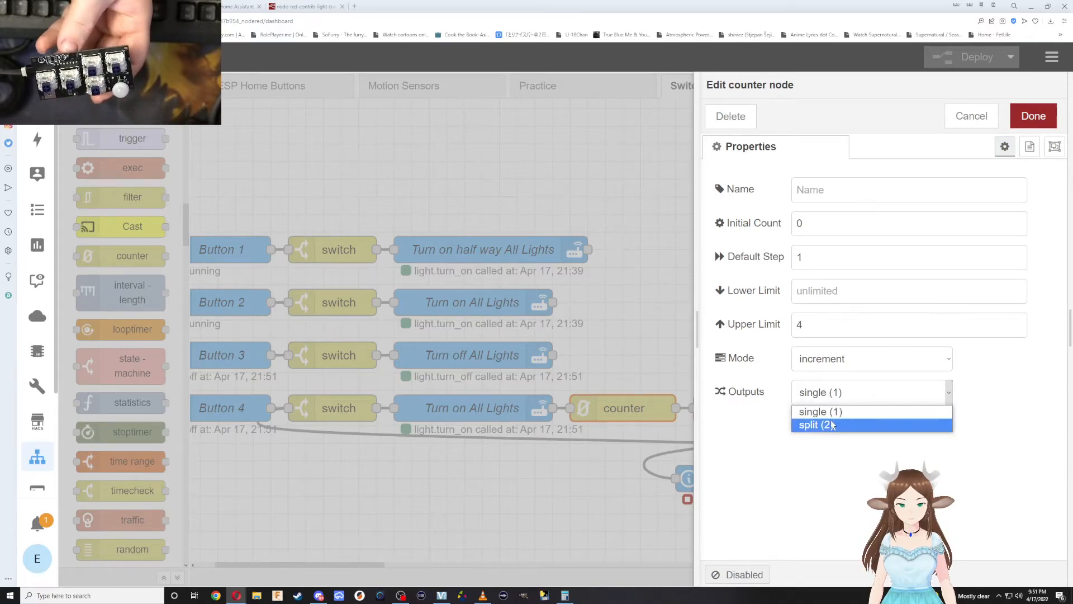
left_click(834, 424)
left_click(821, 361)
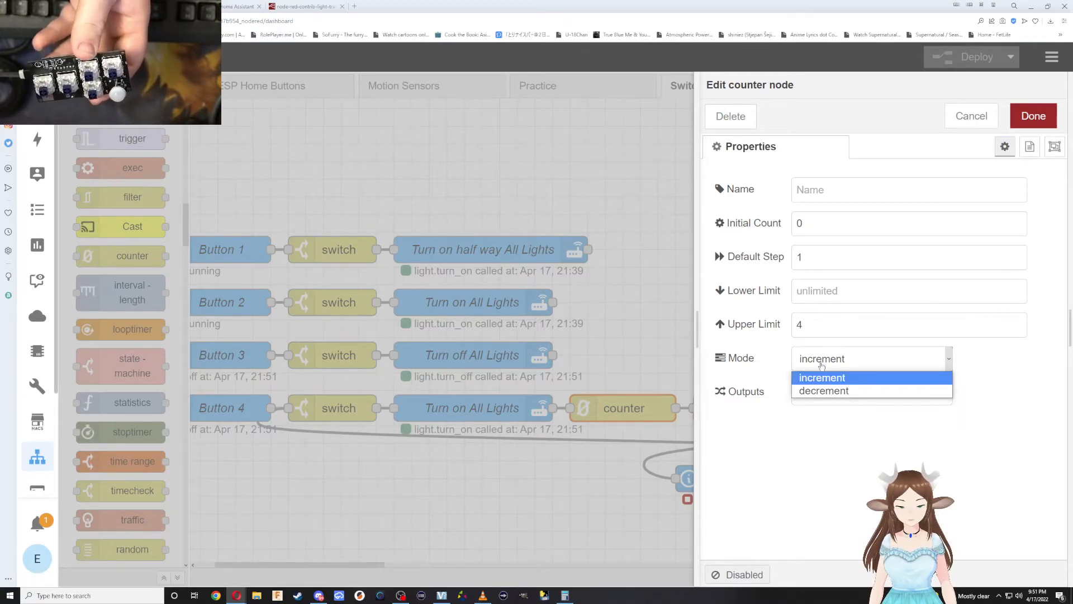
left_click(822, 371)
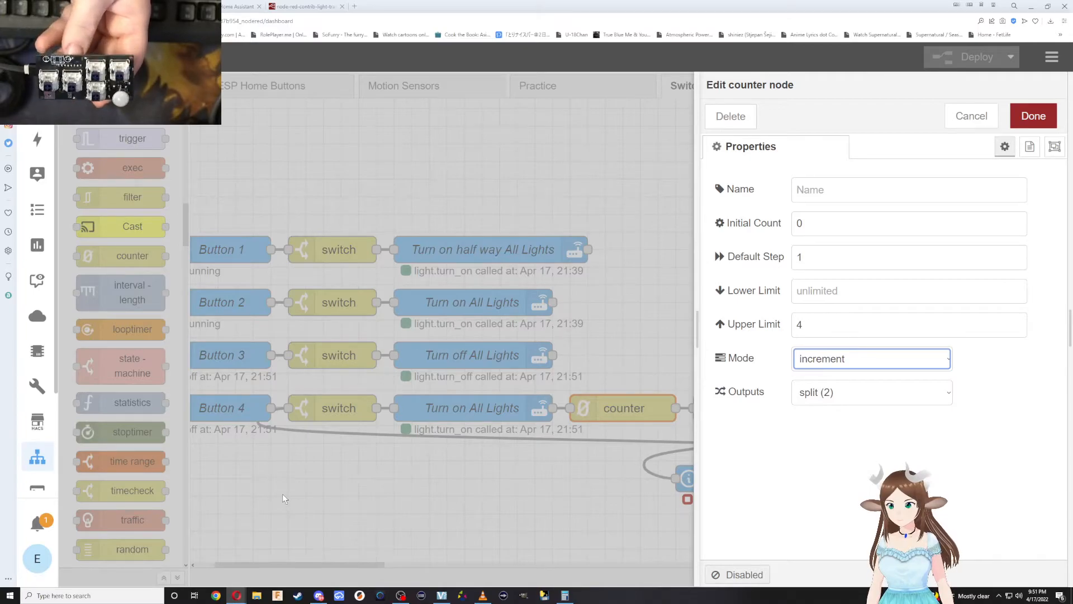
left_click(140, 204)
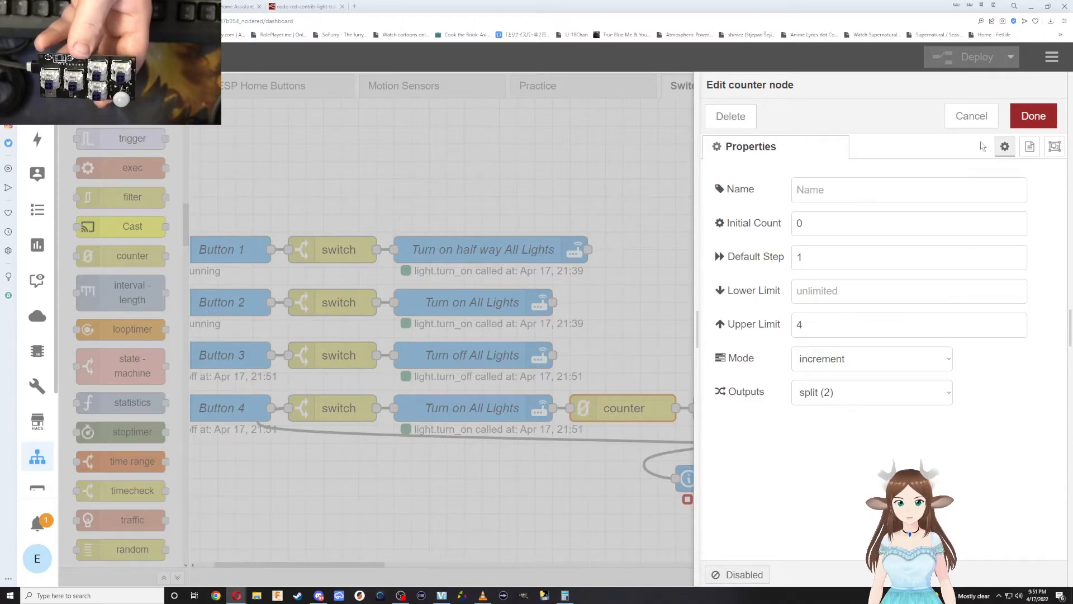
left_click(1033, 116)
Look through the function nodes in the palette for one suited to limiting the button 4 loop.
scroll(130, 243, "up", 4)
scroll(130, 243, "up", 1)
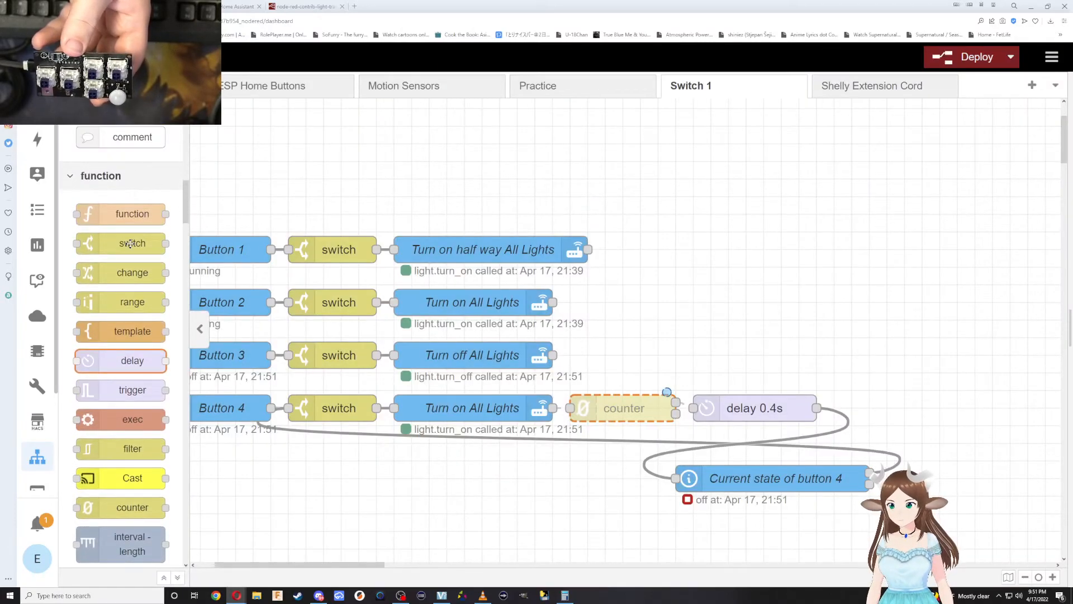
scroll(119, 252, "down", 1)
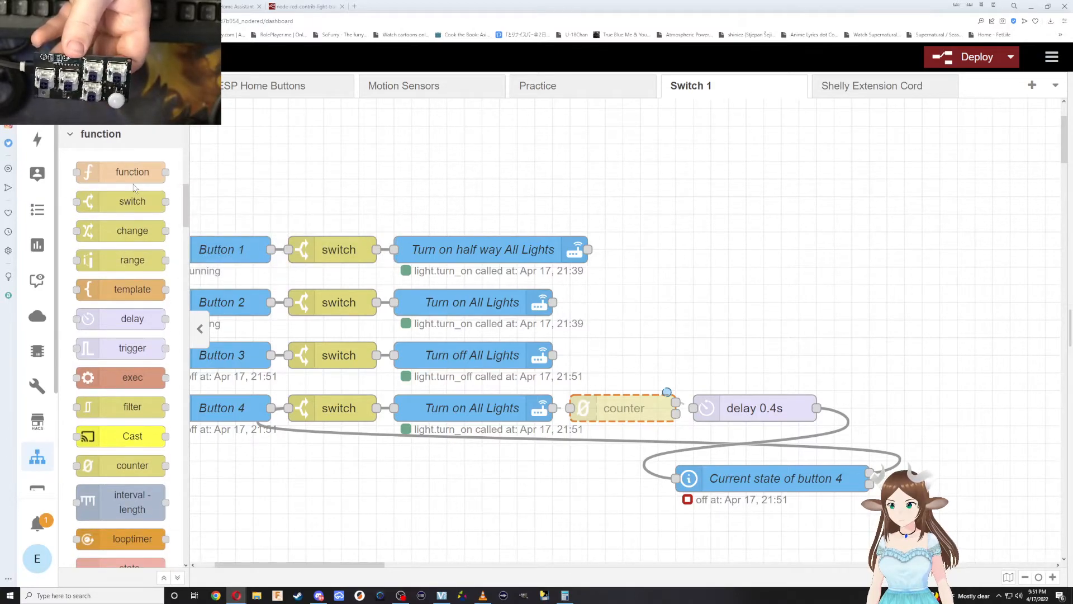
mouse_move(133, 179)
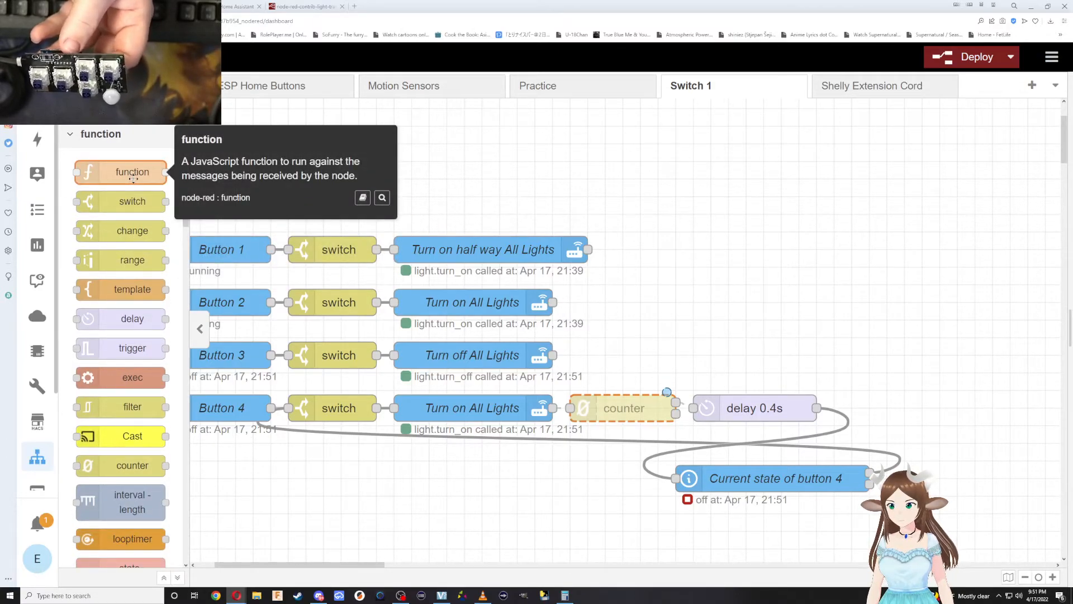
scroll(235, 279, "down", 3)
scroll(134, 335, "down", 3)
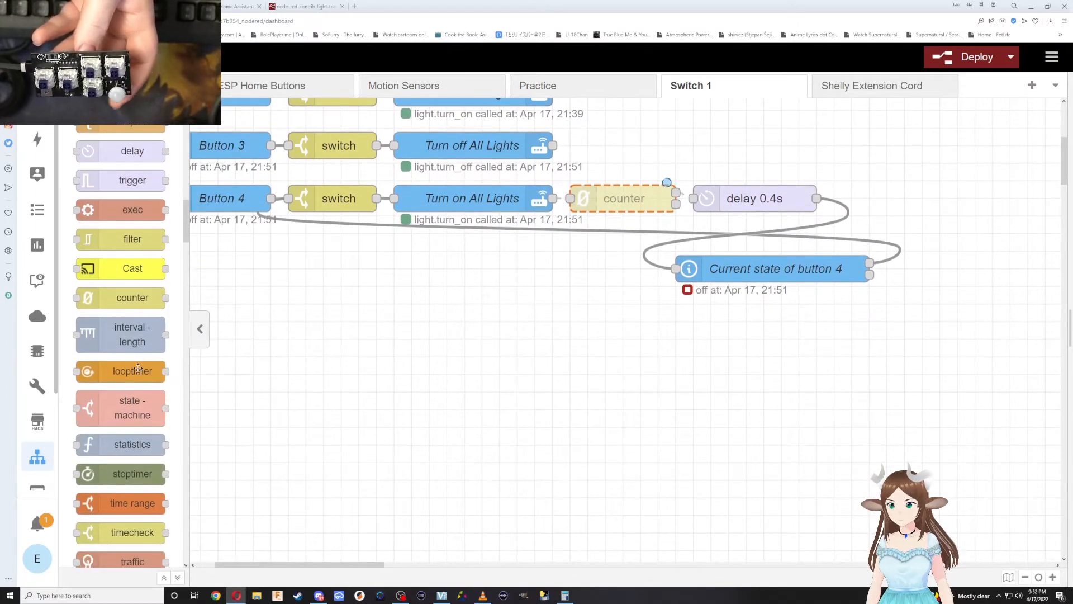
scroll(137, 386, "down", 2)
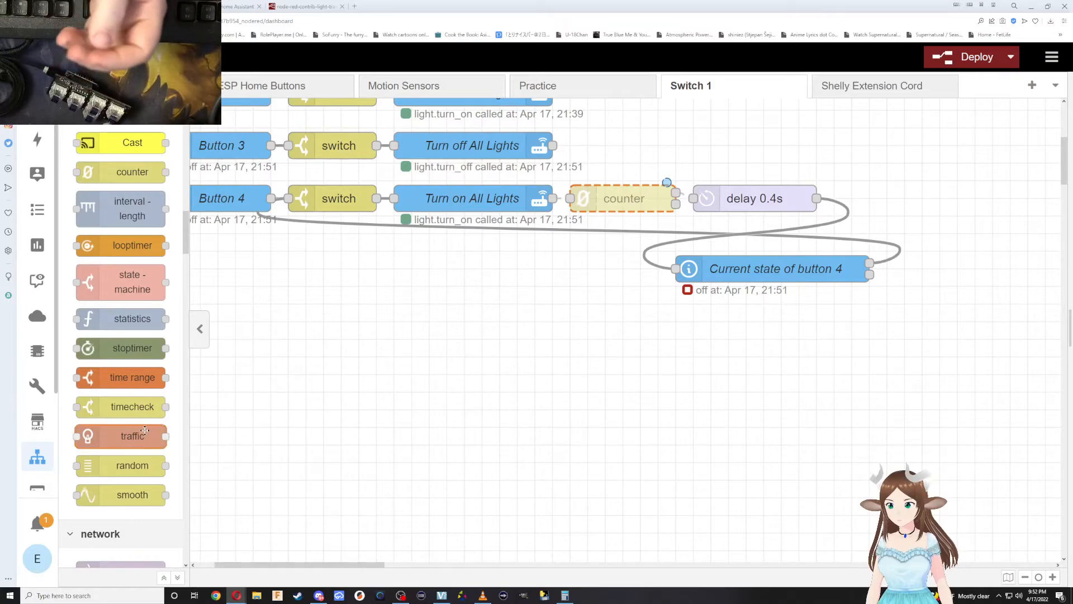
left_click(627, 254)
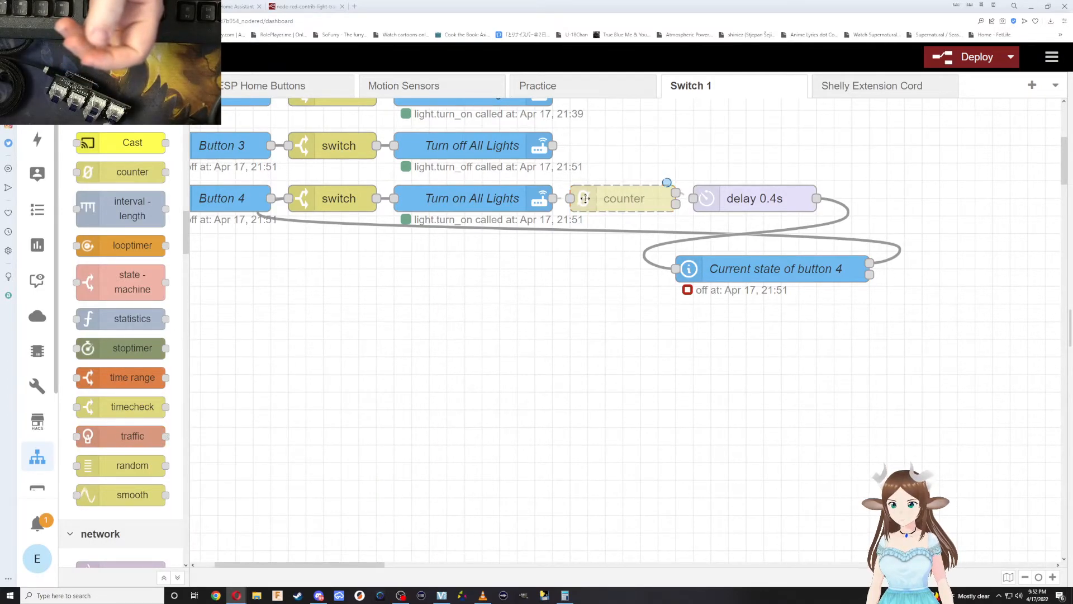
Set the counter node after button 4's Turn on All Lights back to Enabled and save it.
double_click(632, 200)
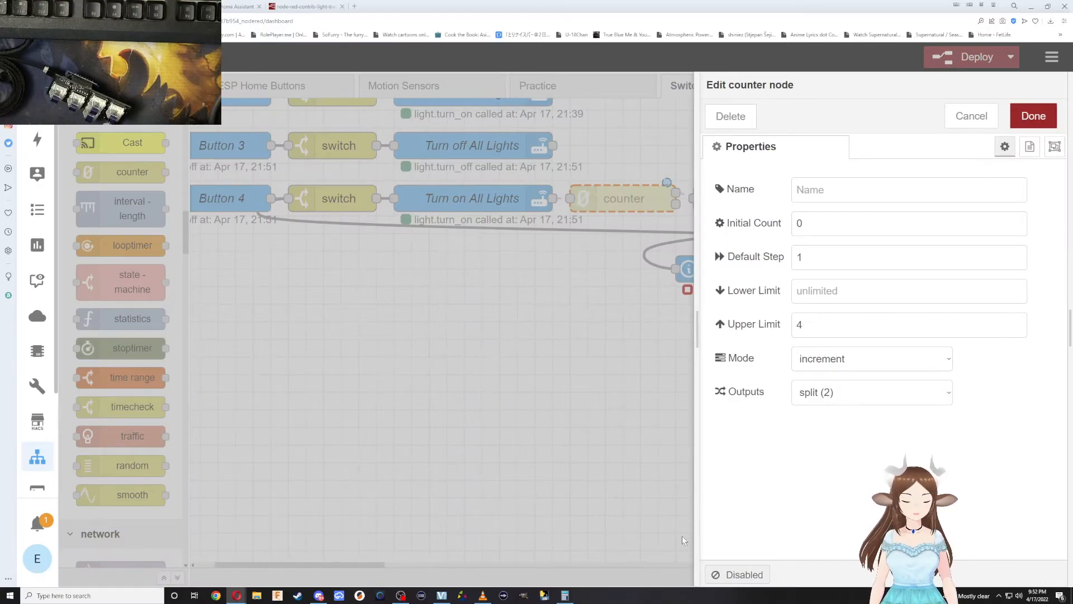
left_click(748, 569)
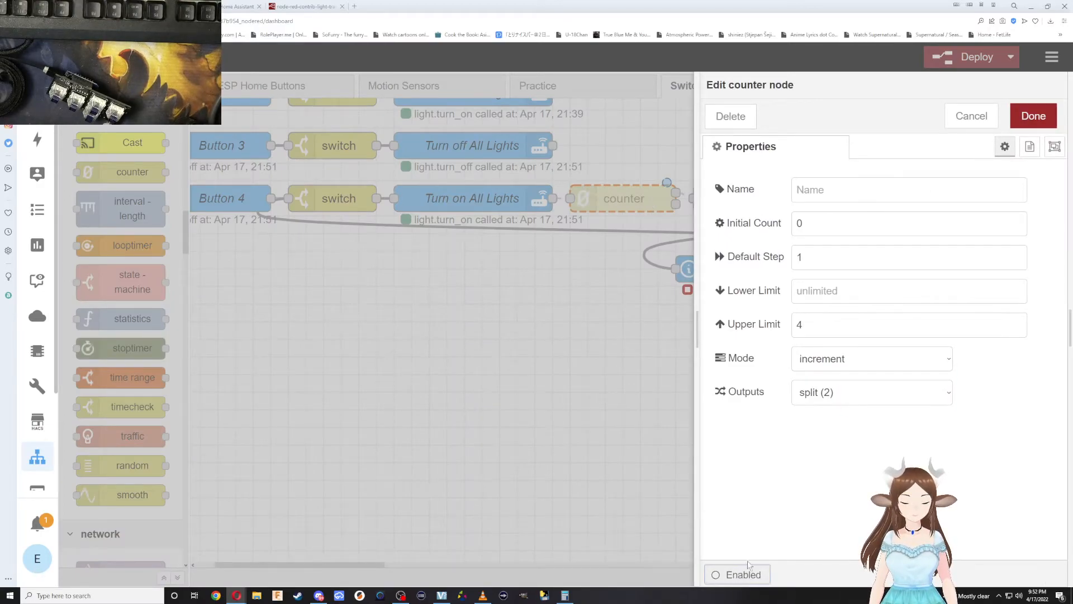
left_click(1009, 123)
scroll(647, 198, "up", 2)
scroll(647, 197, "up", 2)
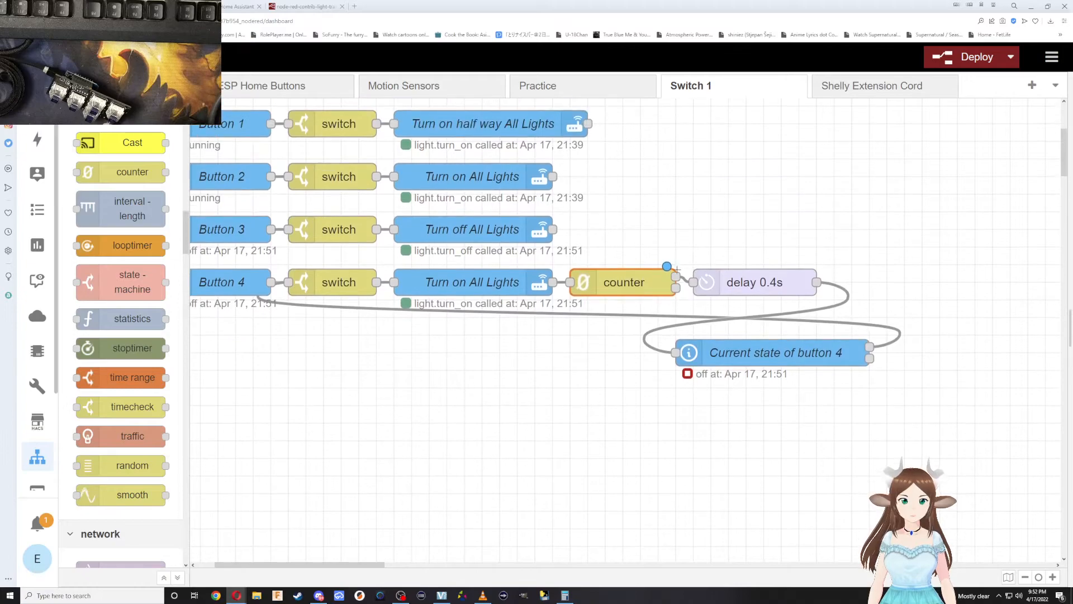
left_click(670, 267)
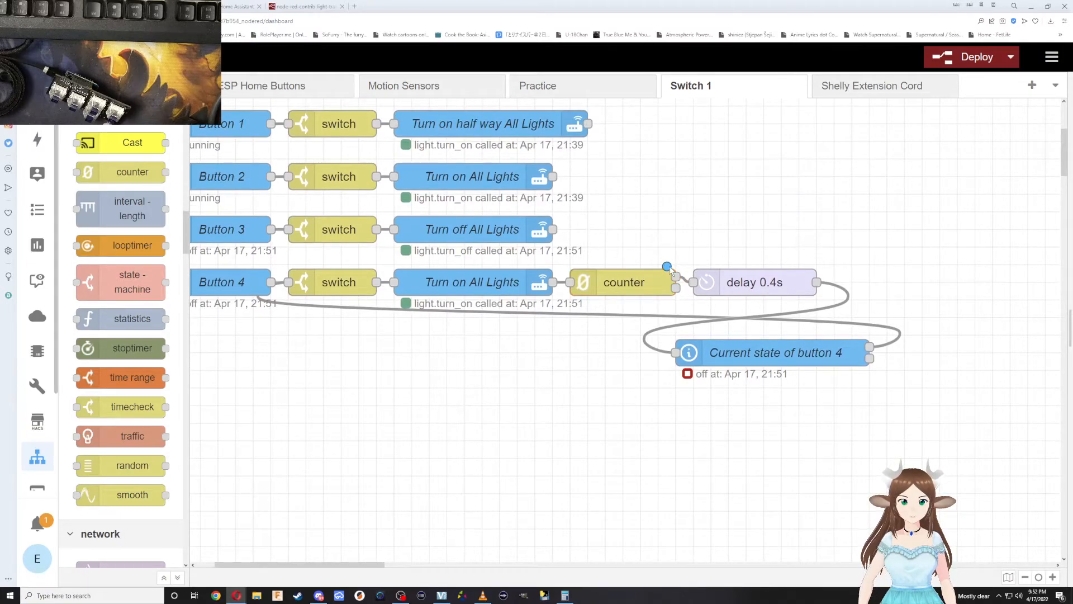
Search the web in a new browser tab for how to add a counter function in Node-RED.
left_click(356, 6)
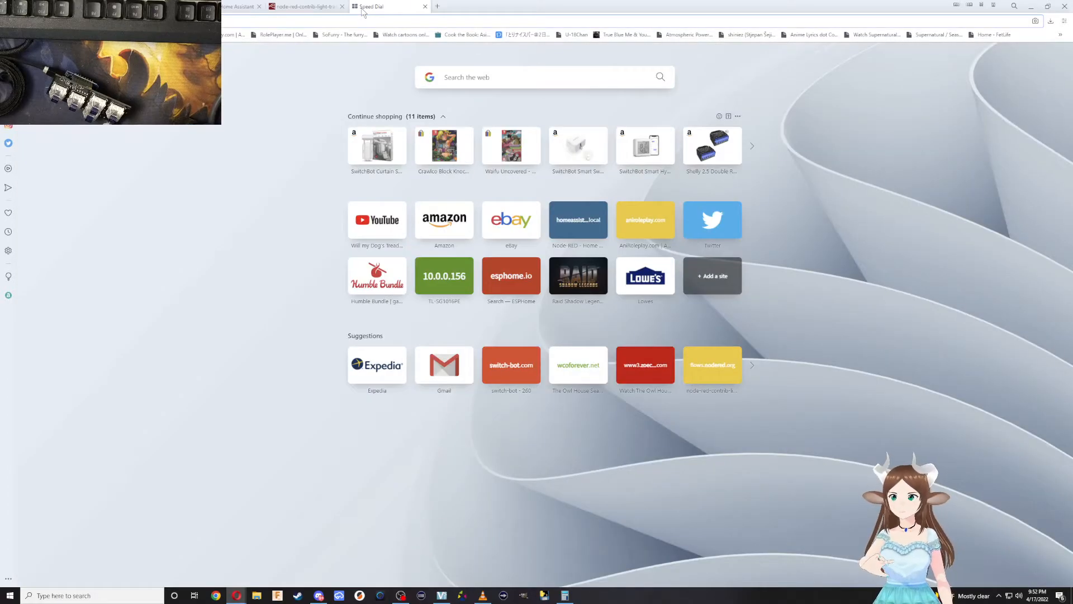
type("how to")
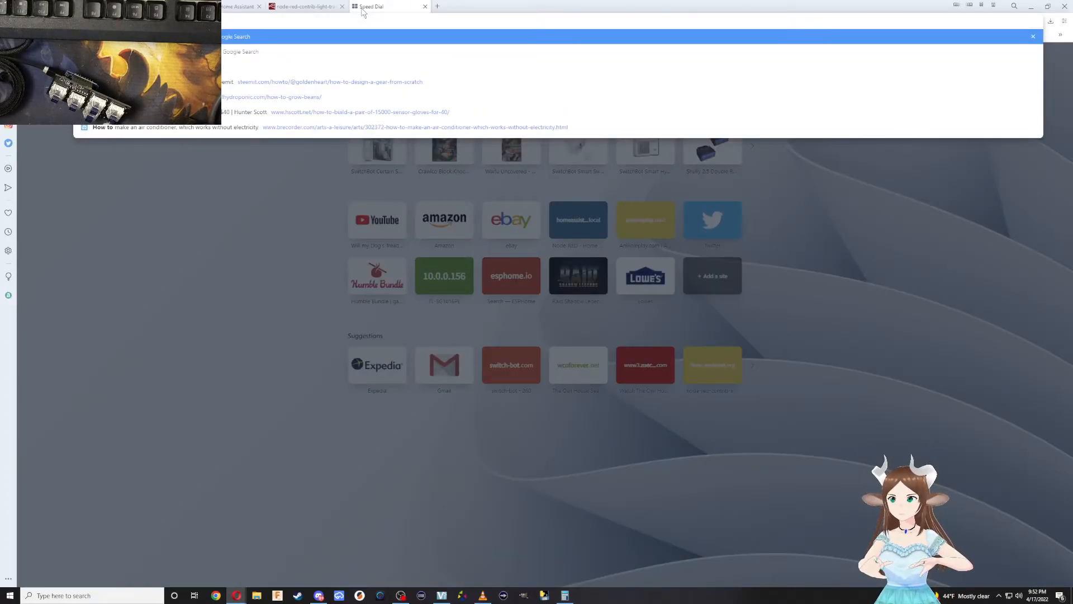
type(" add")
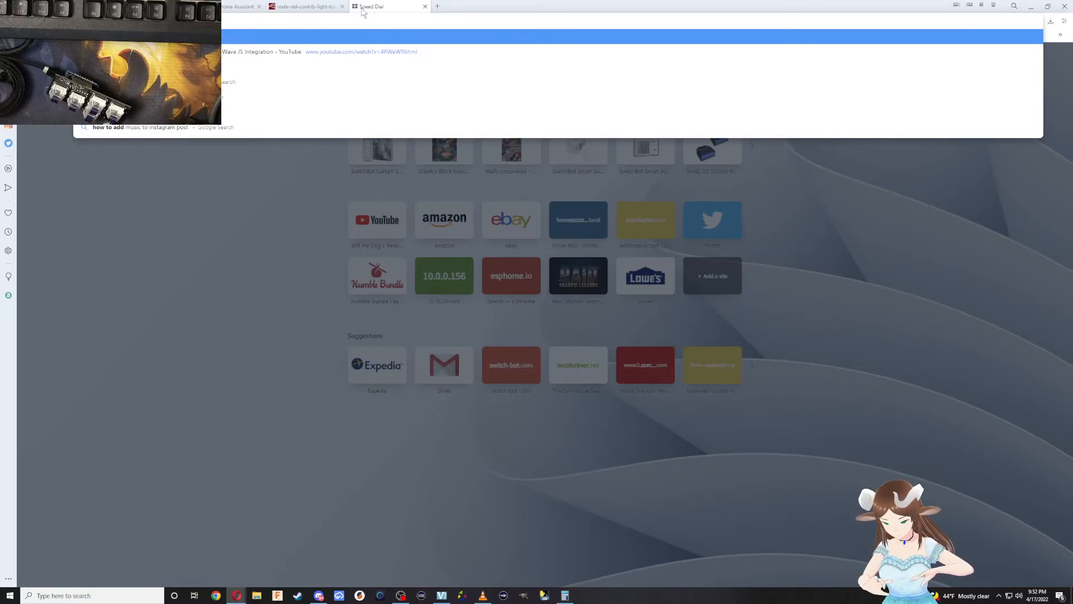
type(" f")
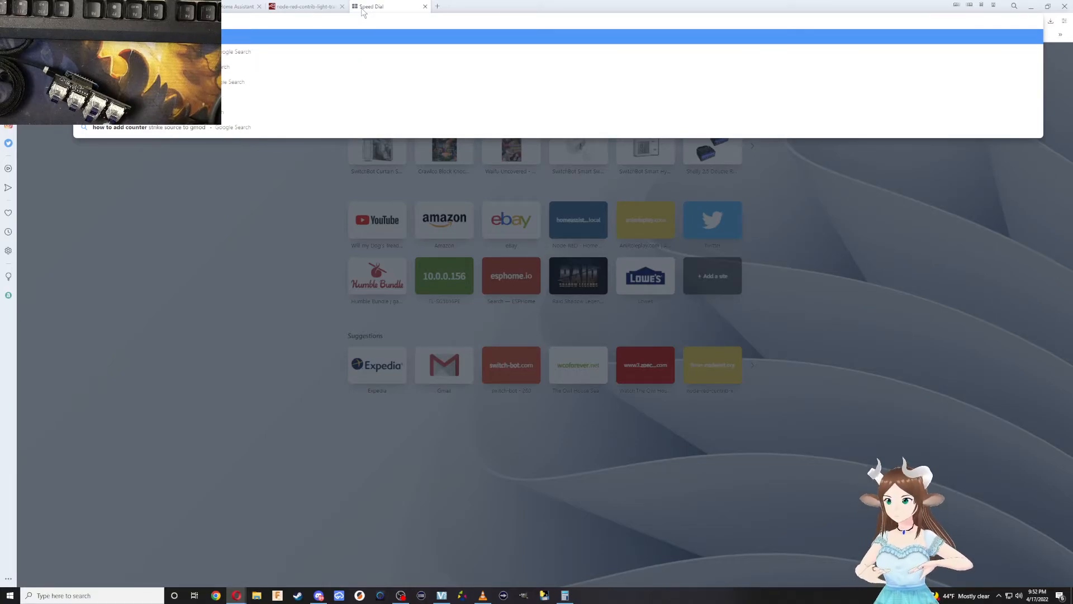
type("or keys")
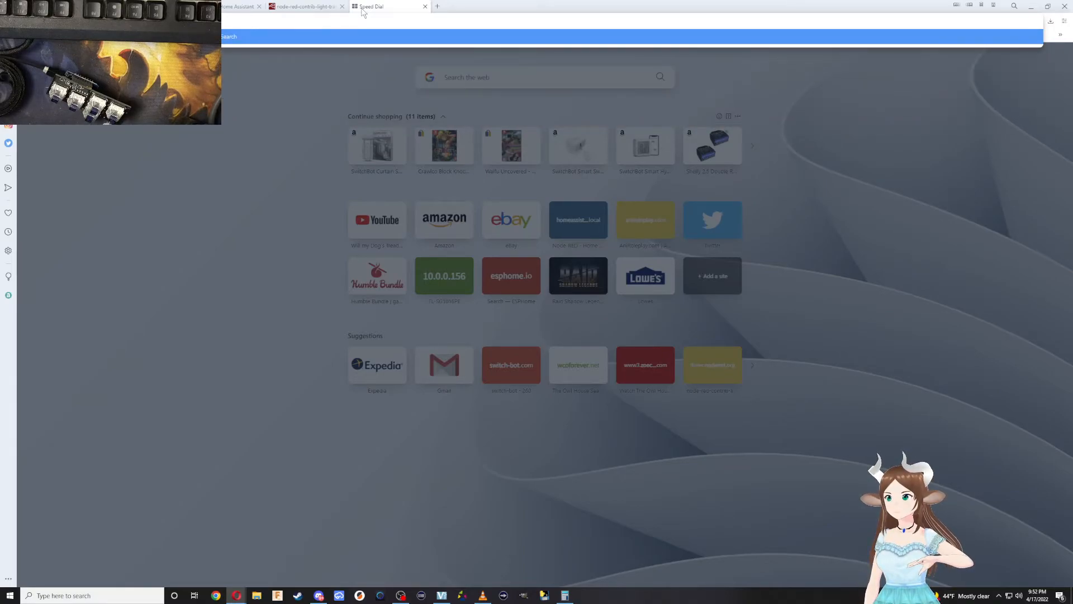
key("Return")
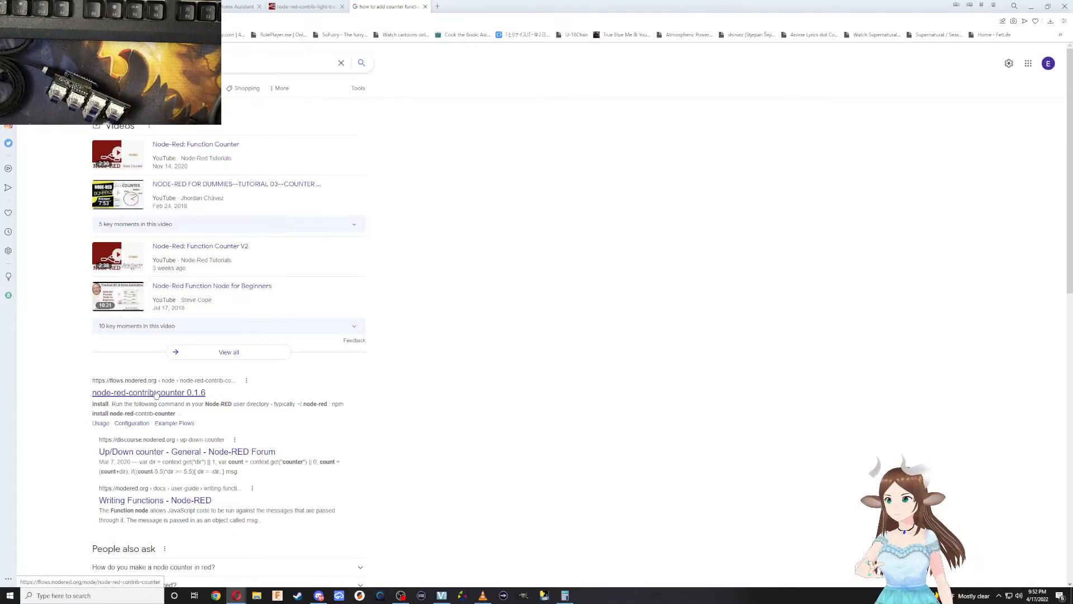
Read the Tulip Knowledge Base article on creating a counter using Node-RED, and return to the search results.
scroll(173, 366, "down", 5)
left_click(210, 316)
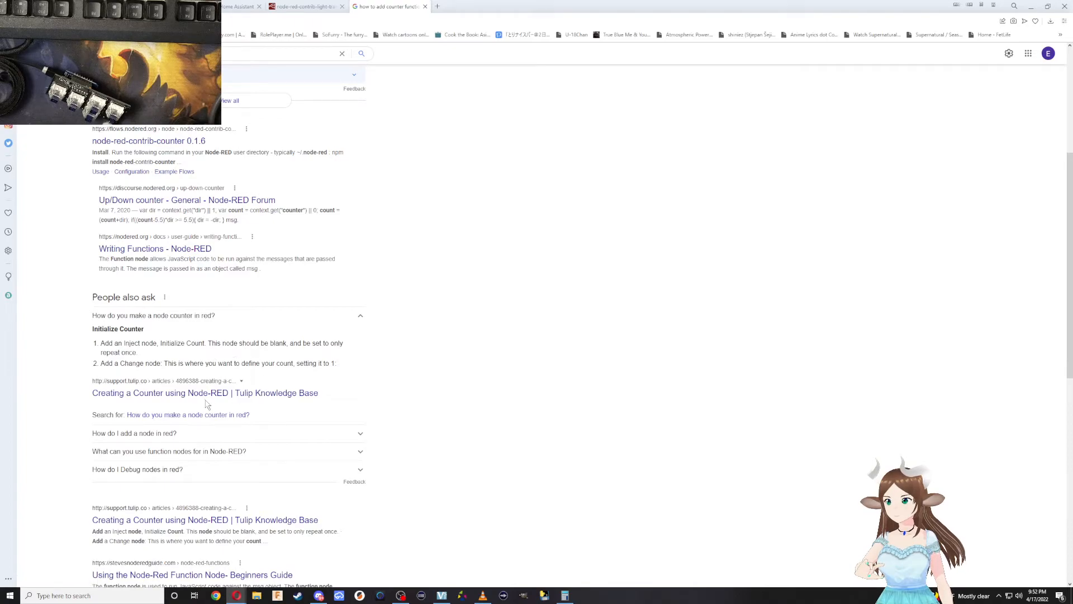
left_click(185, 395)
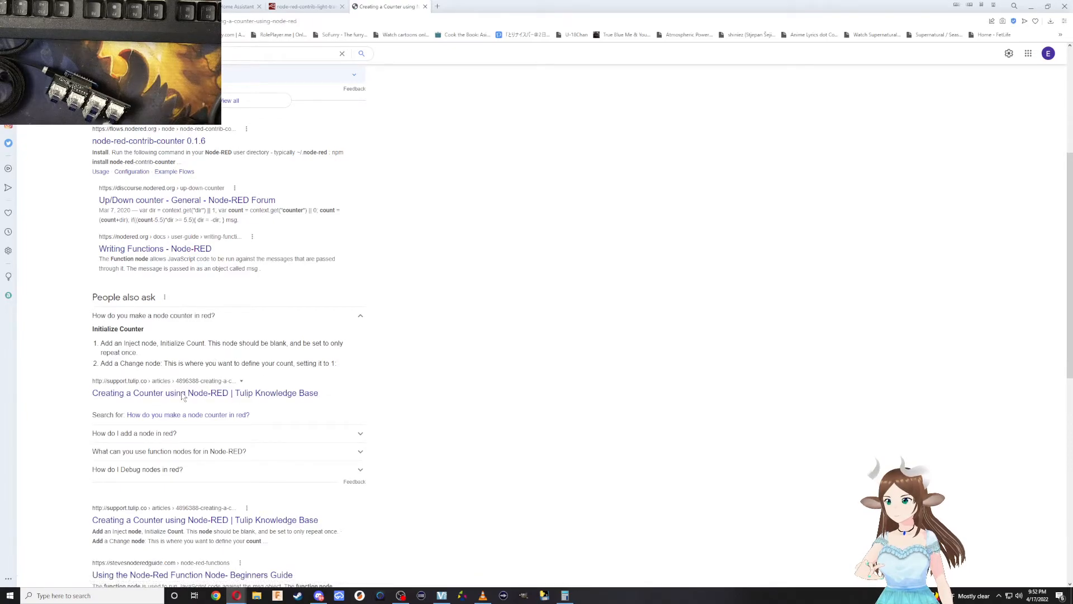
scroll(601, 319, "down", 13)
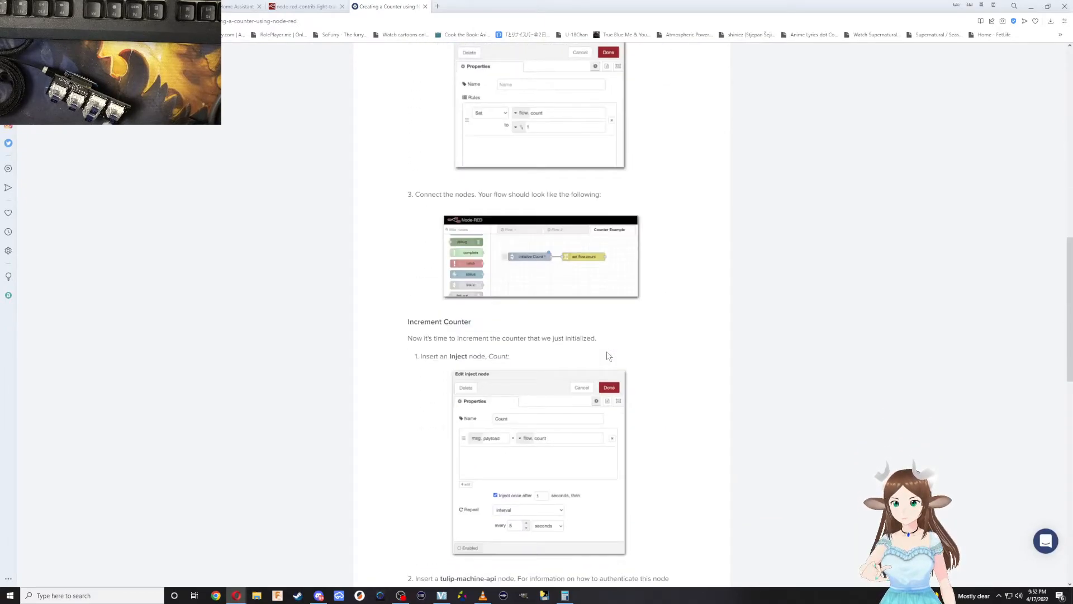
scroll(610, 358, "down", 10)
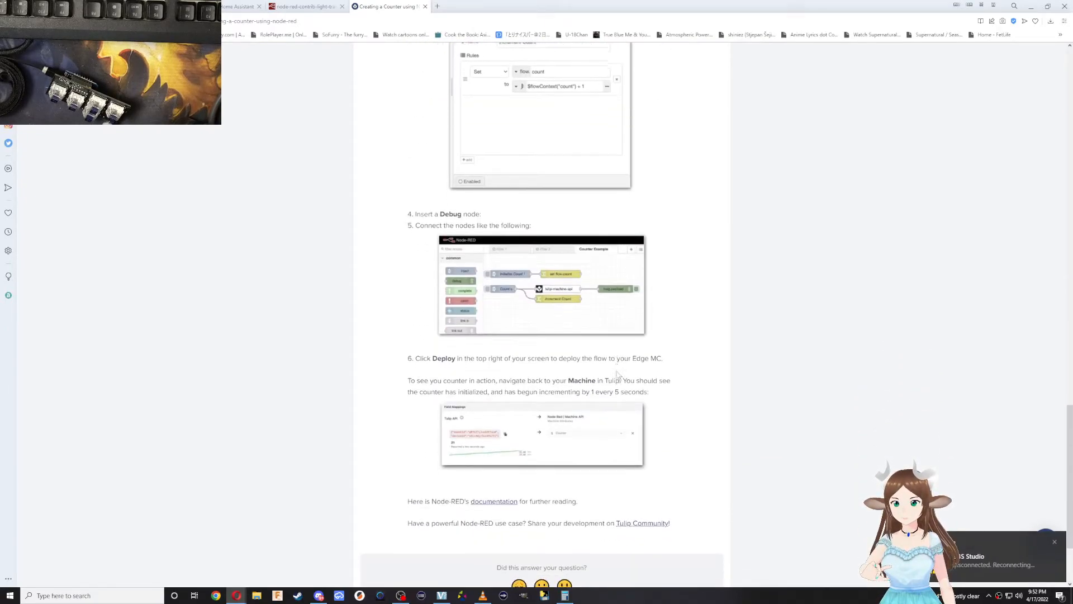
scroll(618, 372, "down", 2)
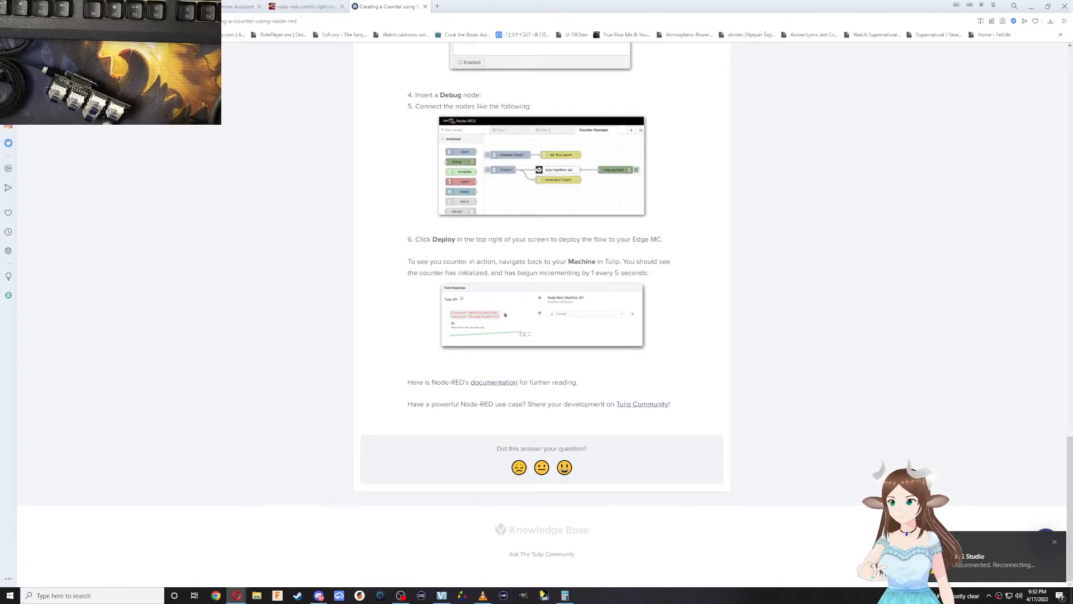
key("alt+Left")
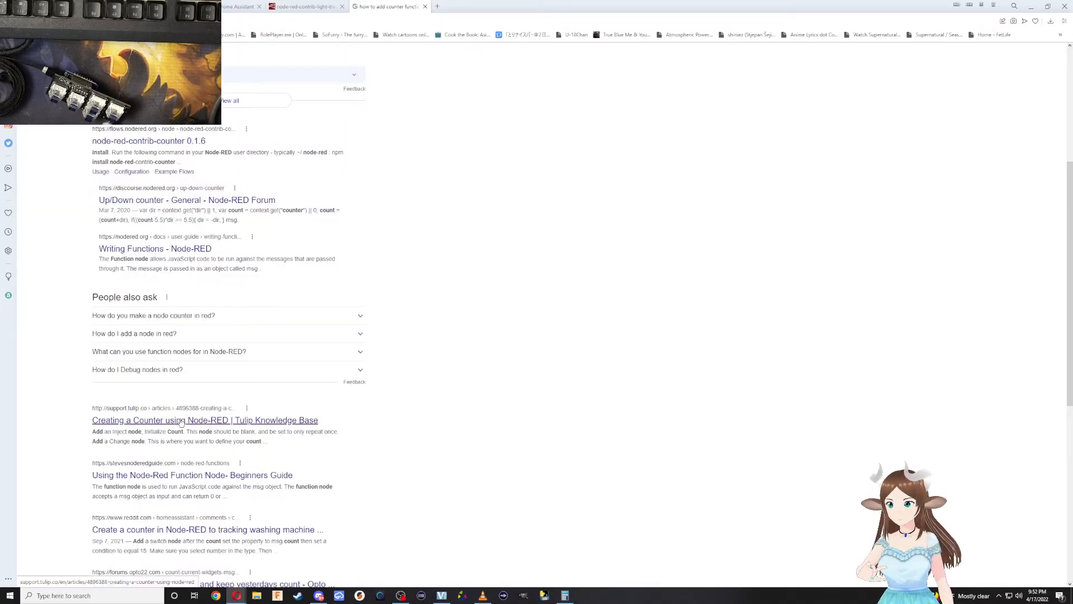
Skim the beginners guide to using the Node-Red function node for counter instructions, and return to the search results.
left_click(234, 479)
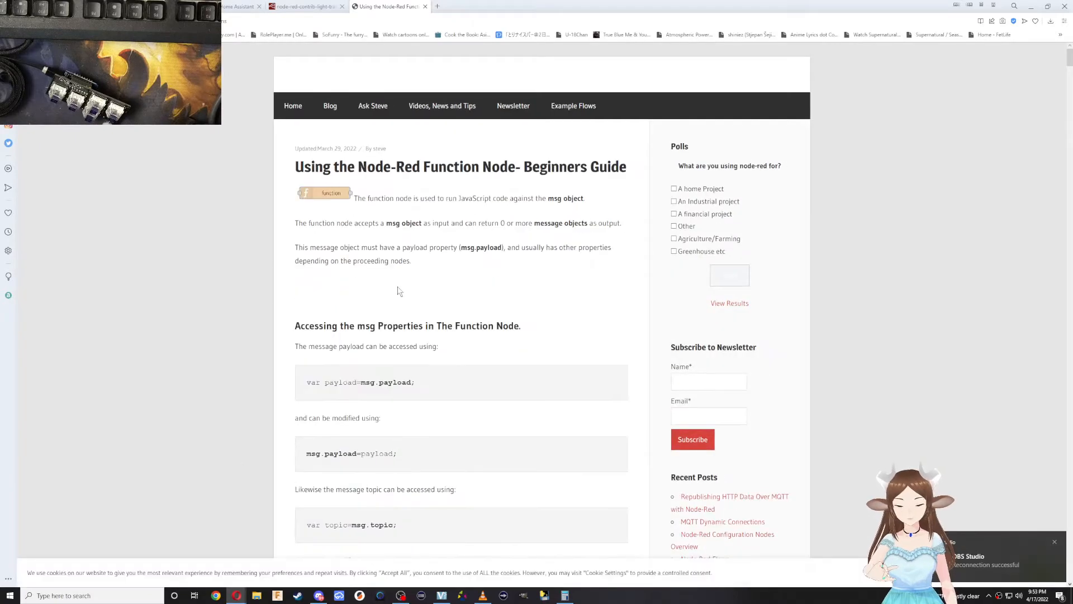
scroll(400, 290, "down", 4)
scroll(403, 299, "down", 10)
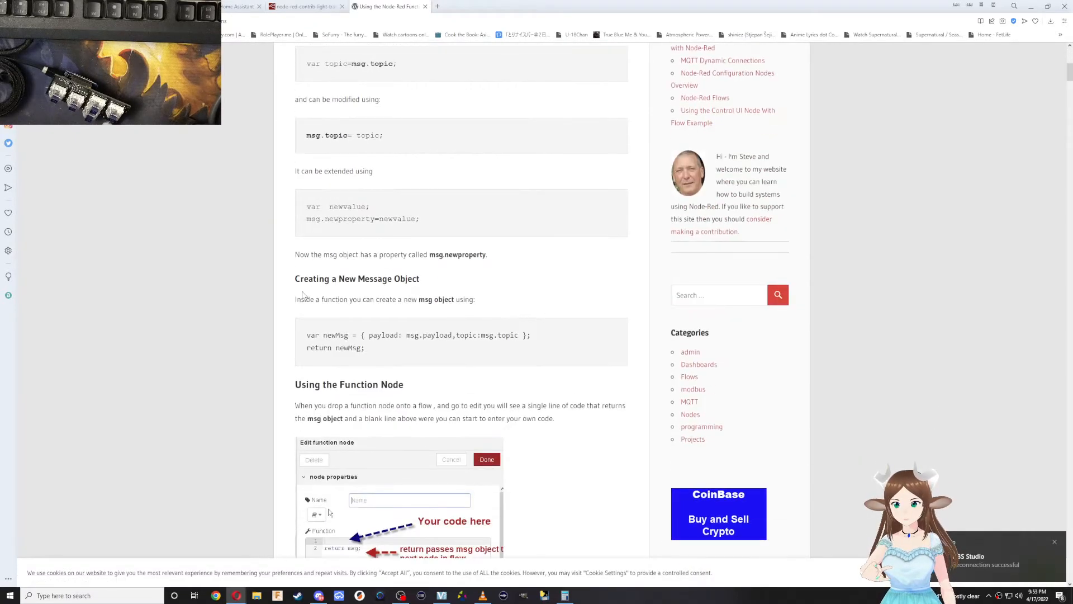
scroll(335, 261, "down", 5)
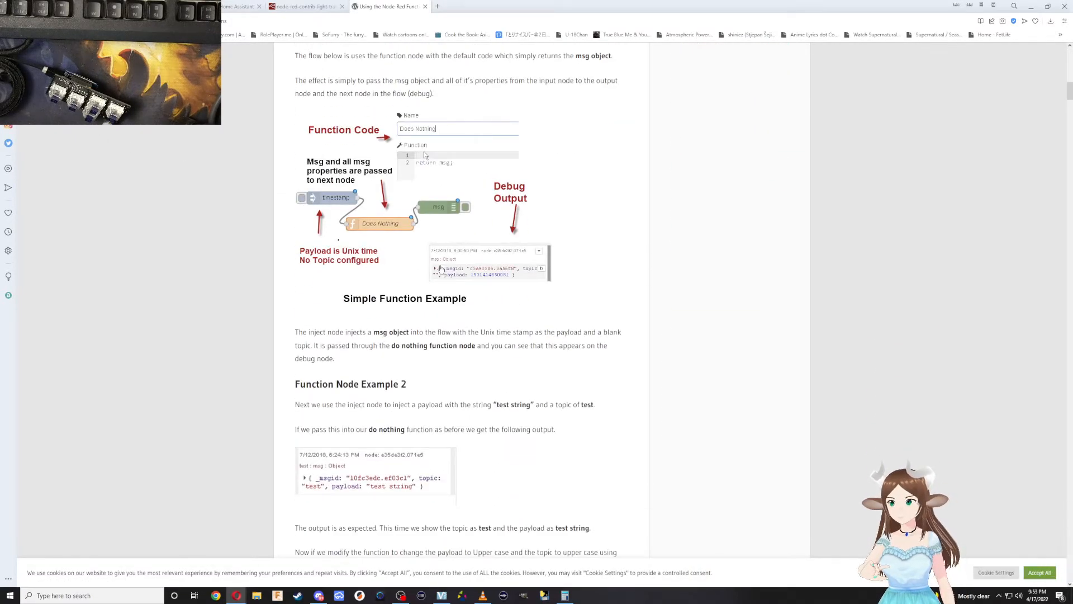
key("alt+Left")
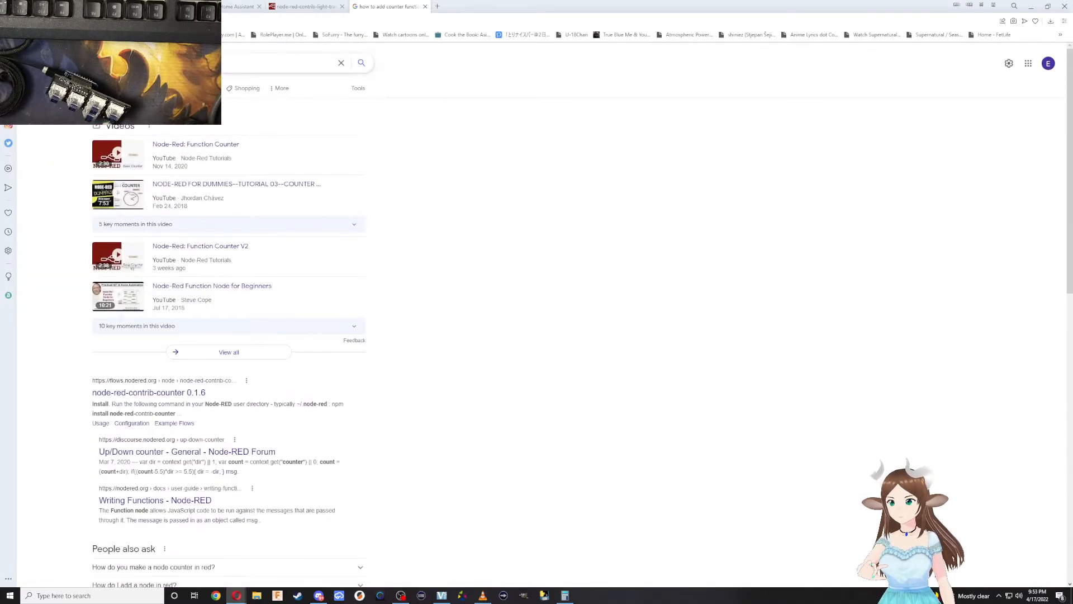
Search for how to add a counter in Node-RED without the word function, and open the Reddit thread about tracking washing machine cycles.
left_click(185, 63)
key("BackSpace")
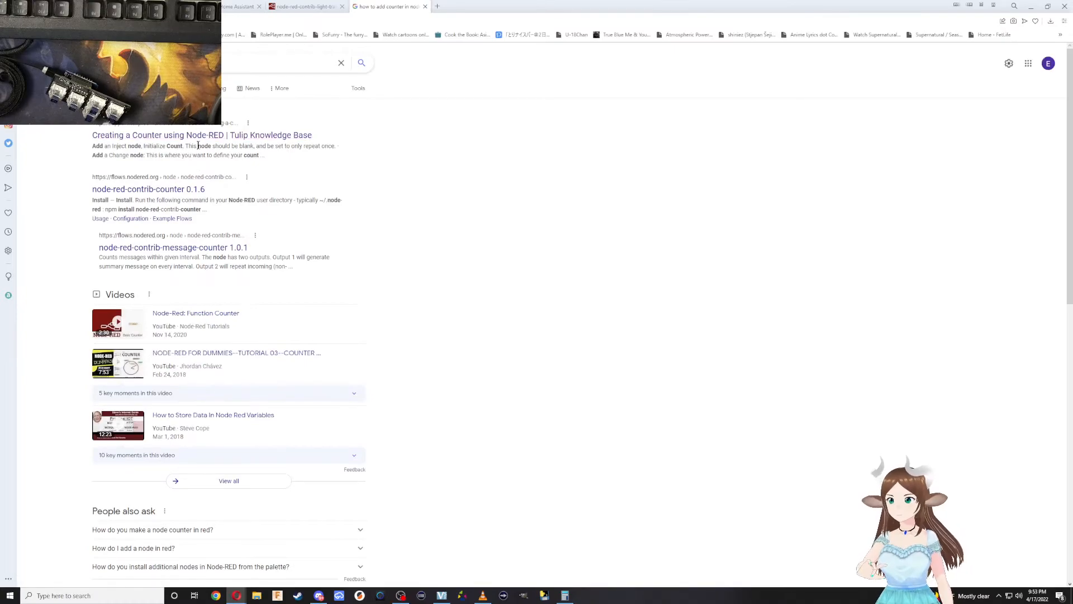
scroll(200, 143, "down", 5)
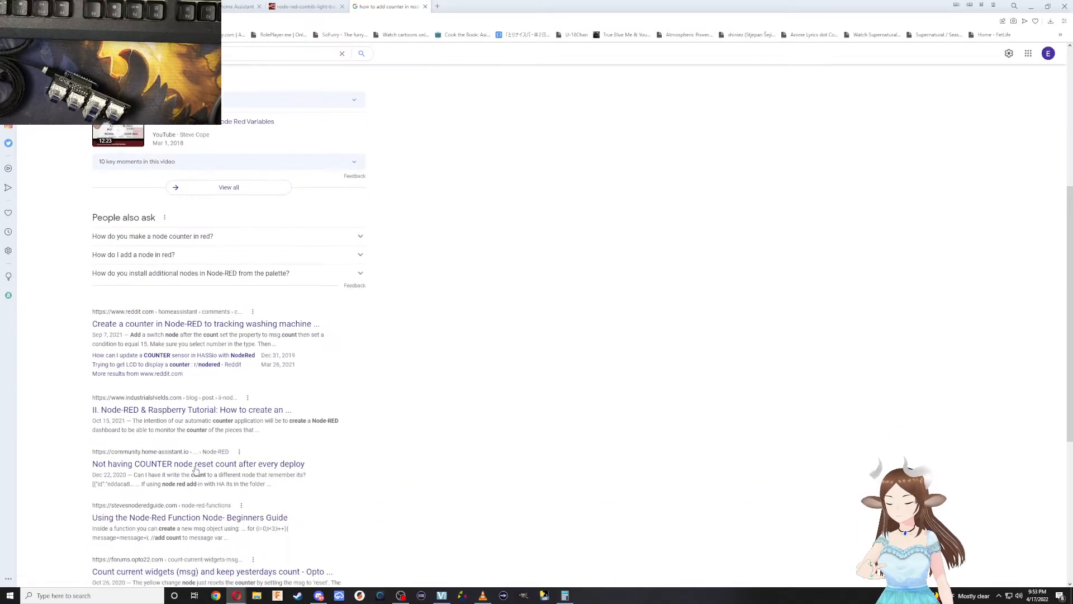
left_click(200, 325)
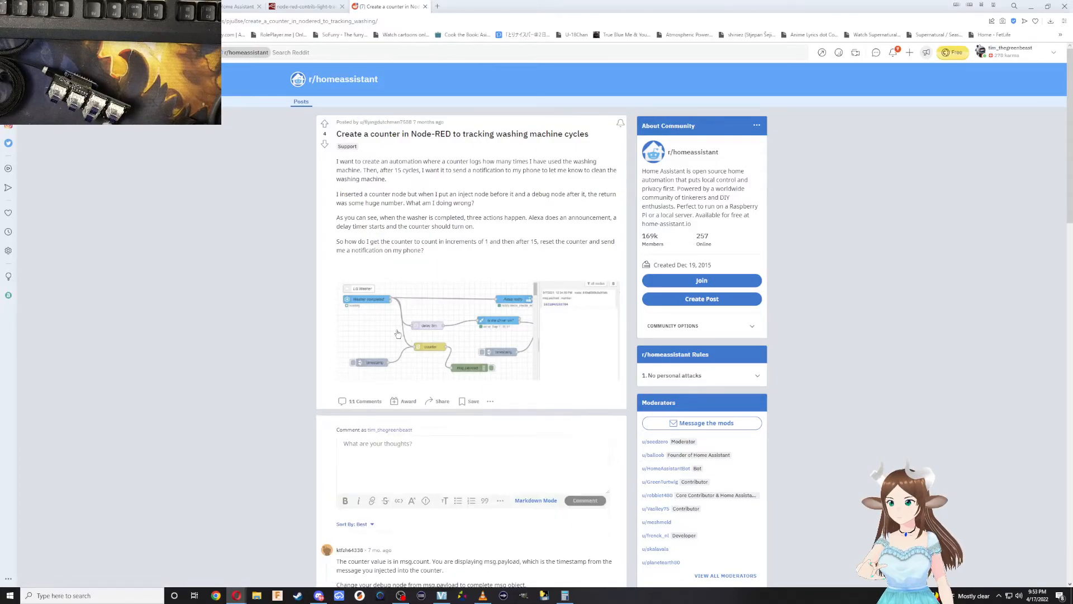
Read the Reddit thread's replies on msg.count, resetting the counter with switch and change nodes, and storing the count in flow.counter.
scroll(398, 334, "down", 6)
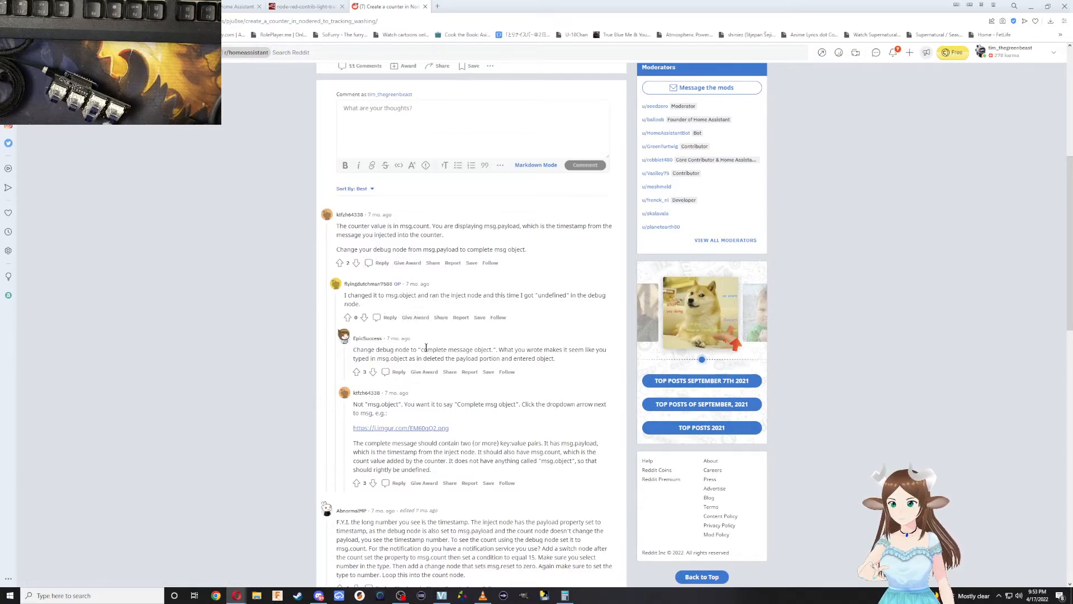
scroll(443, 393, "down", 2)
scroll(436, 386, "down", 4)
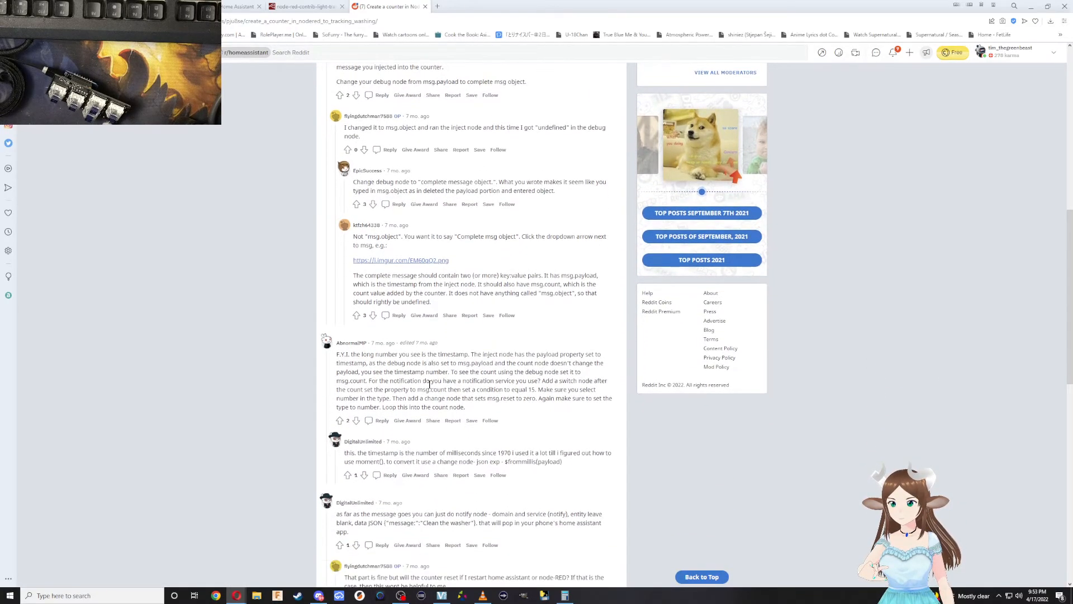
scroll(421, 394, "up", 3)
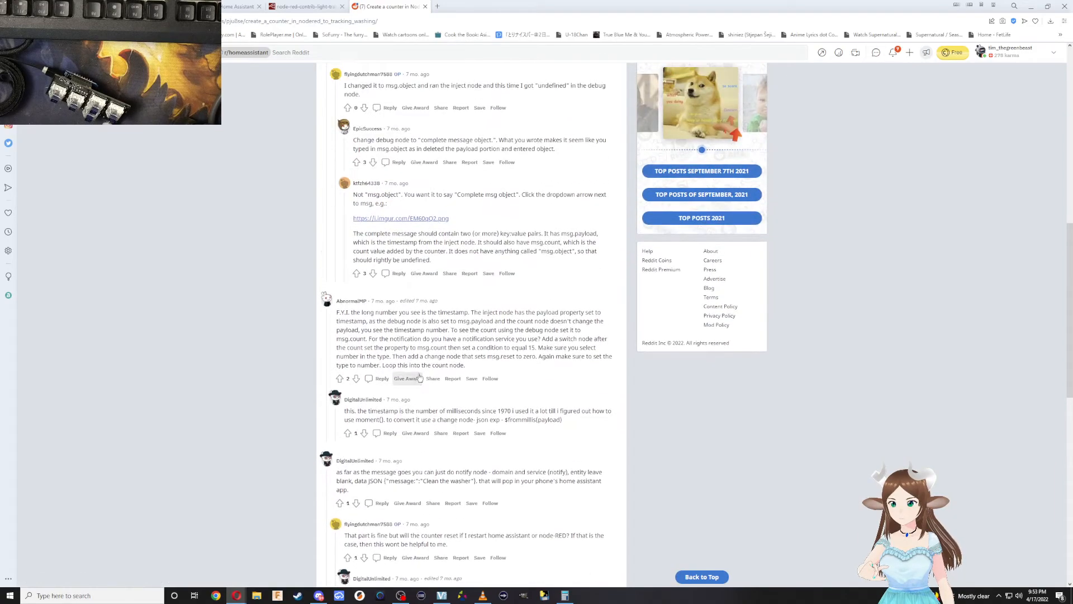
left_click_drag(506, 313, 552, 367)
scroll(553, 367, "down", 5)
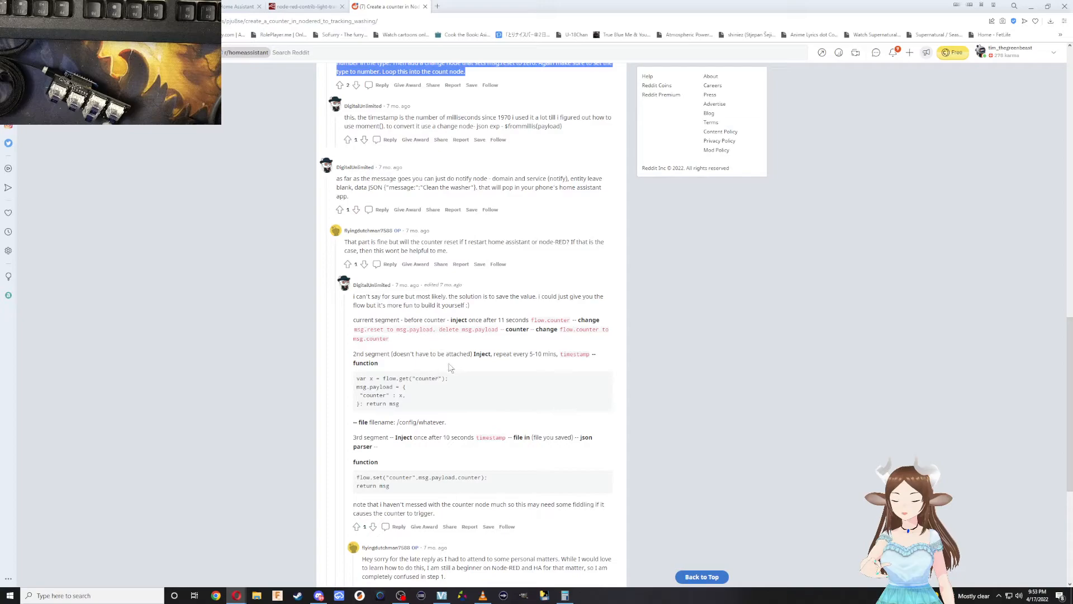
scroll(455, 345, "down", 4)
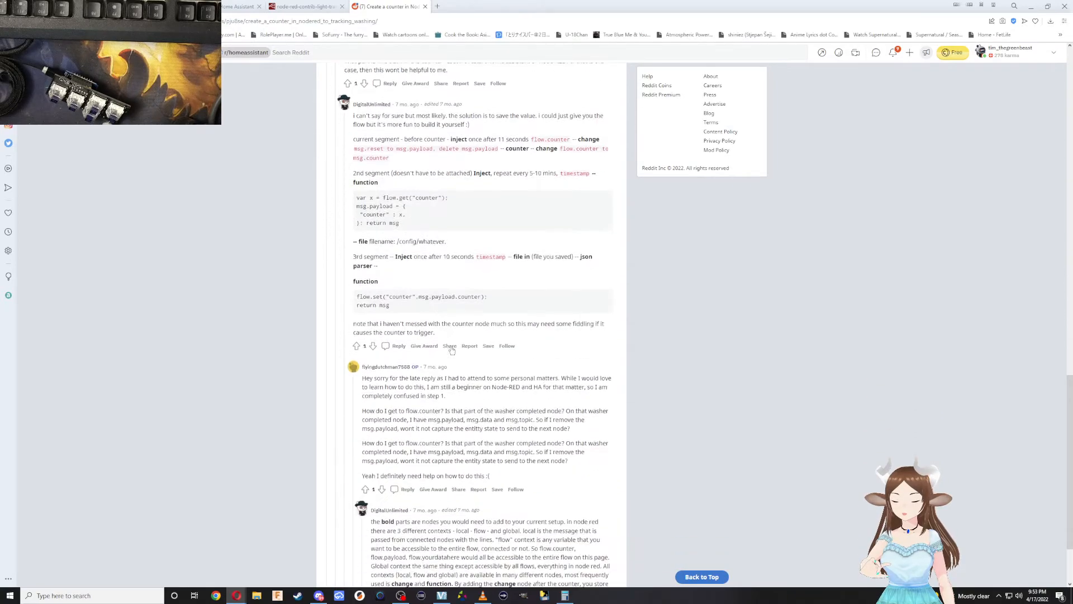
scroll(451, 348, "down", 1)
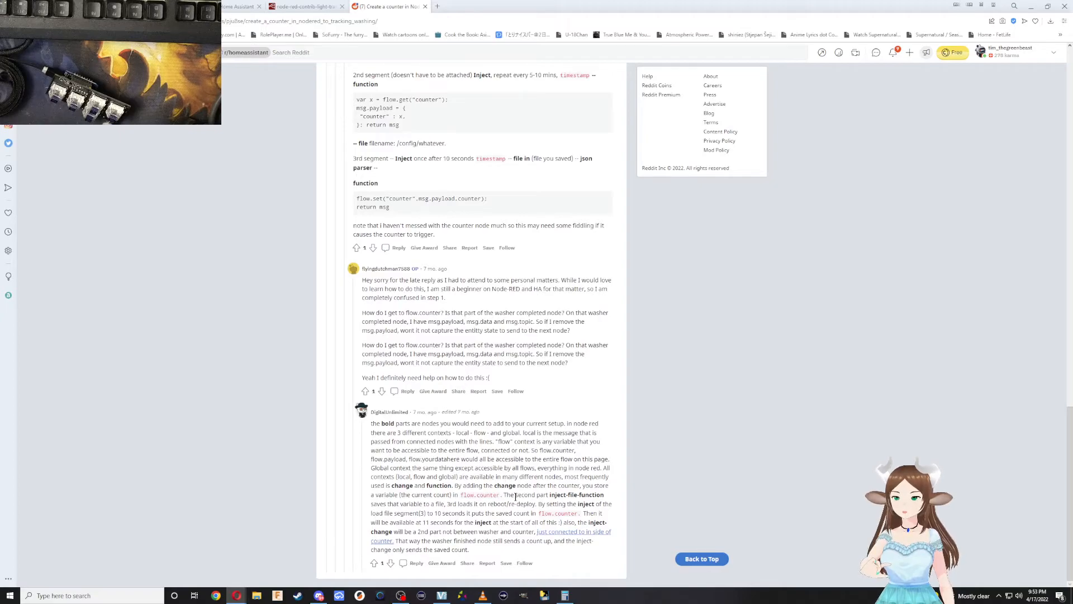
scroll(515, 497, "up", 1)
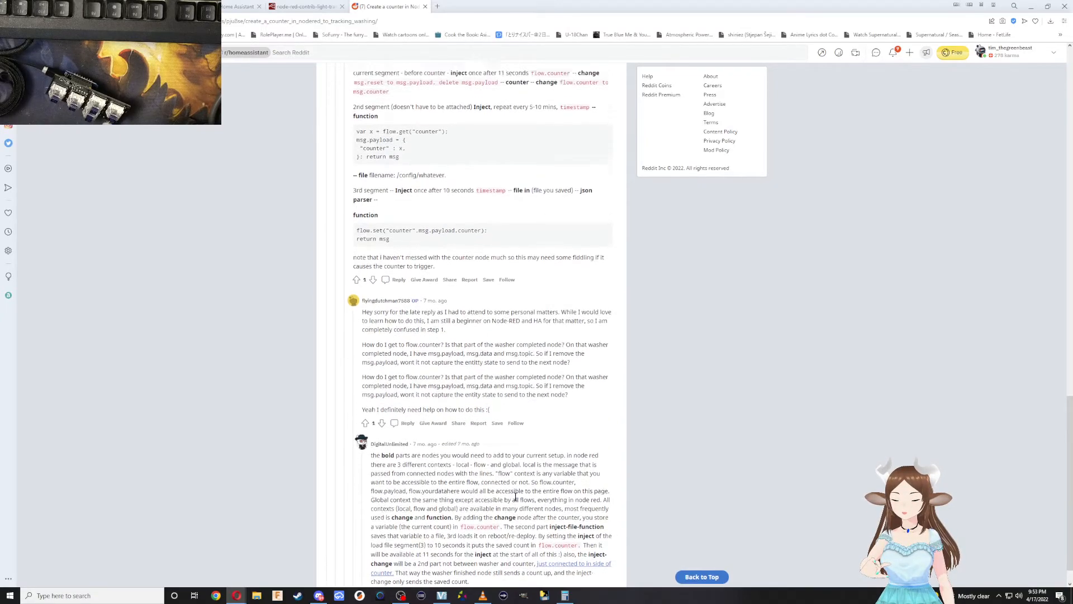
scroll(512, 499, "up", 2)
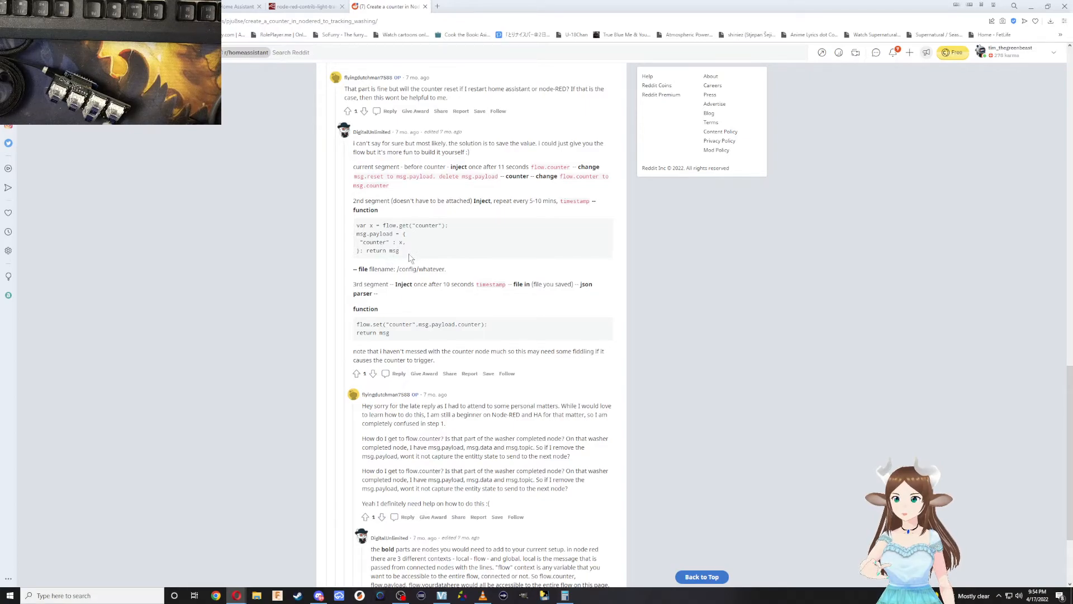
scroll(421, 341, "down", 2)
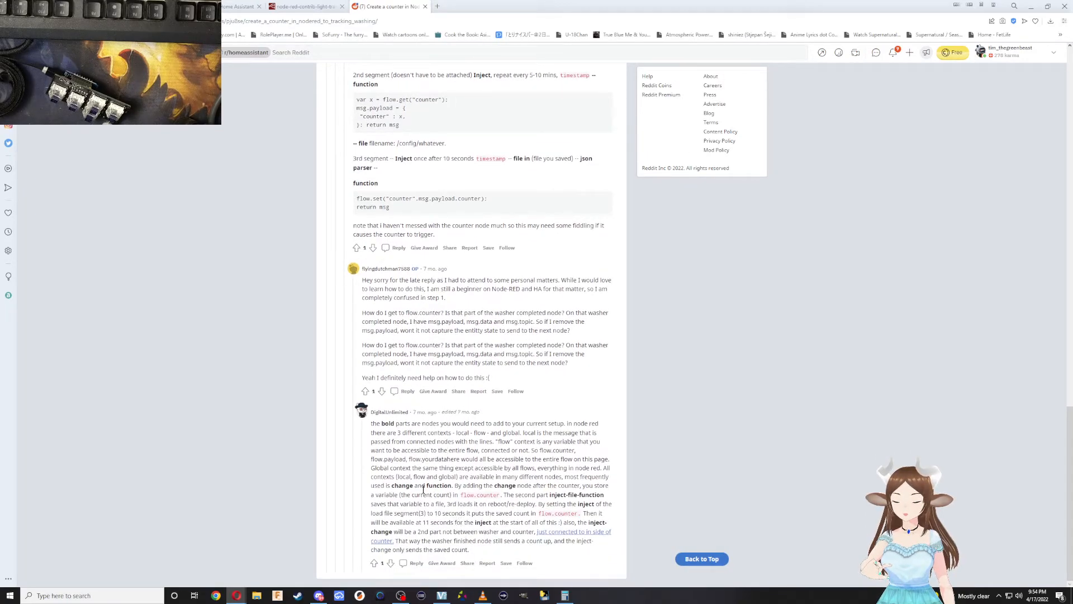
left_click_drag(391, 424, 555, 553)
scroll(507, 433, "up", 20)
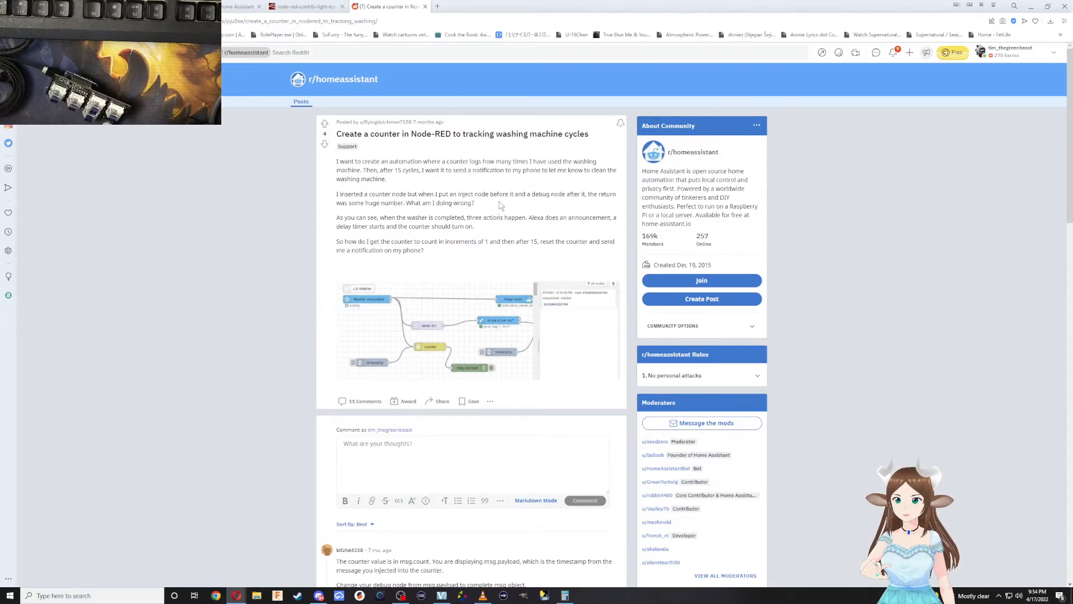
View the linked image of the debug node's output setting from the comment about the complete msg object, and close it.
scroll(426, 216, "down", 6)
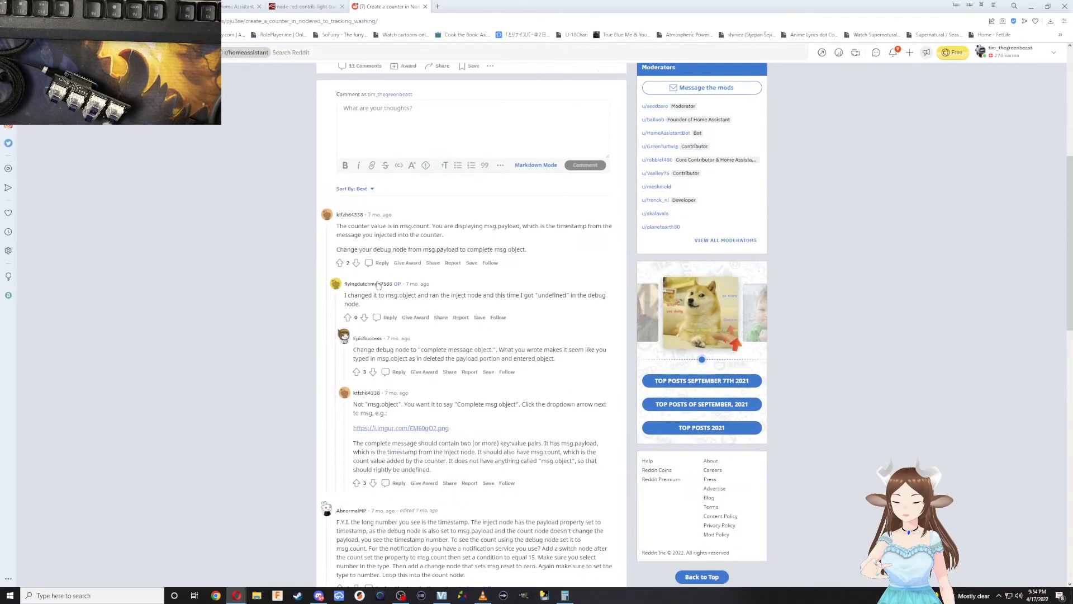
scroll(402, 310, "down", 2)
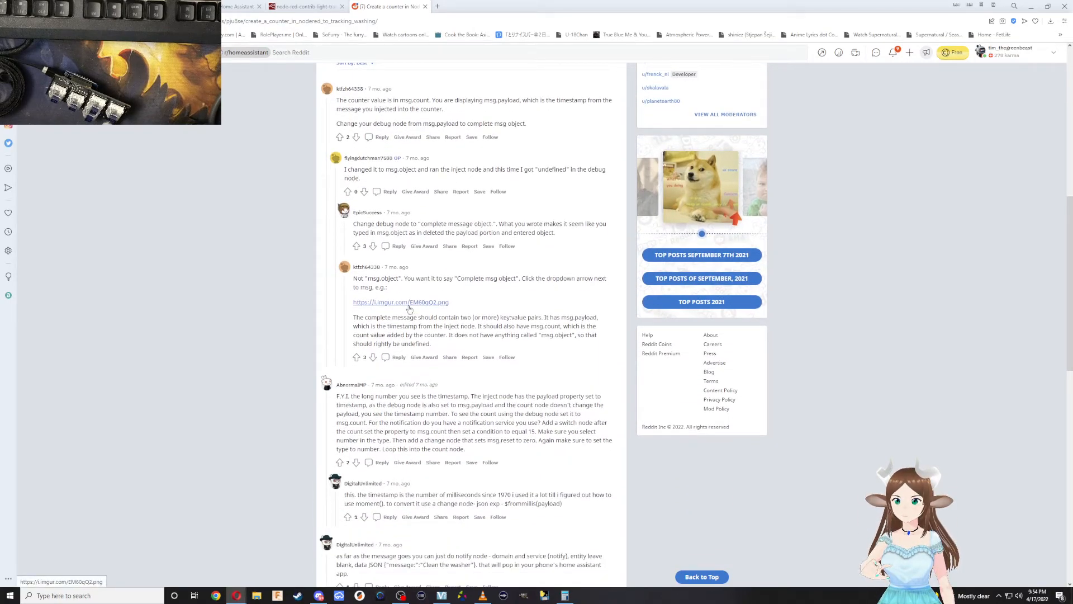
left_click(409, 307)
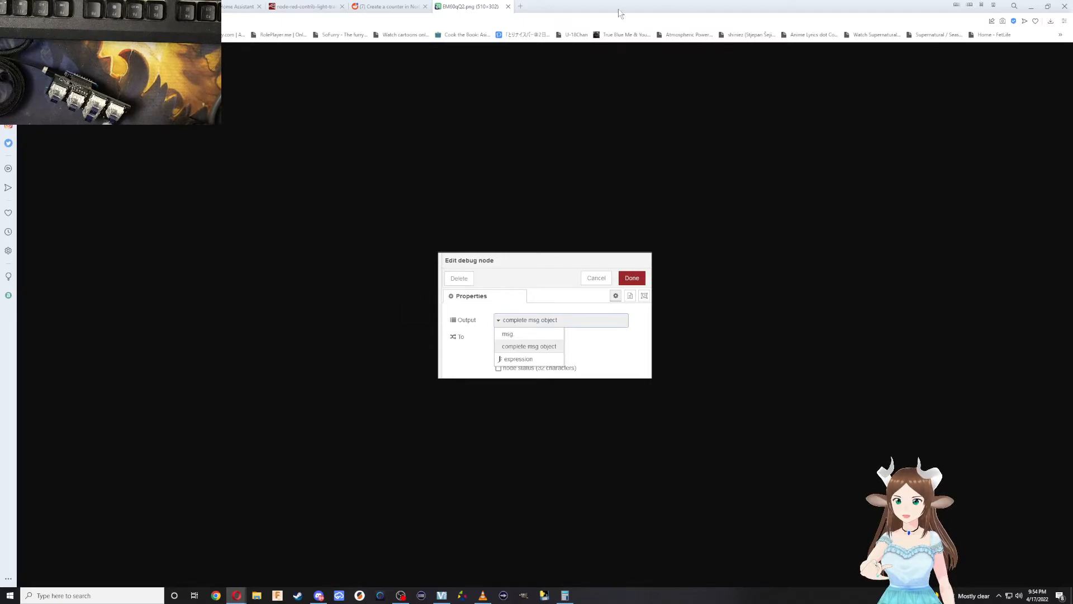
left_click(508, 6)
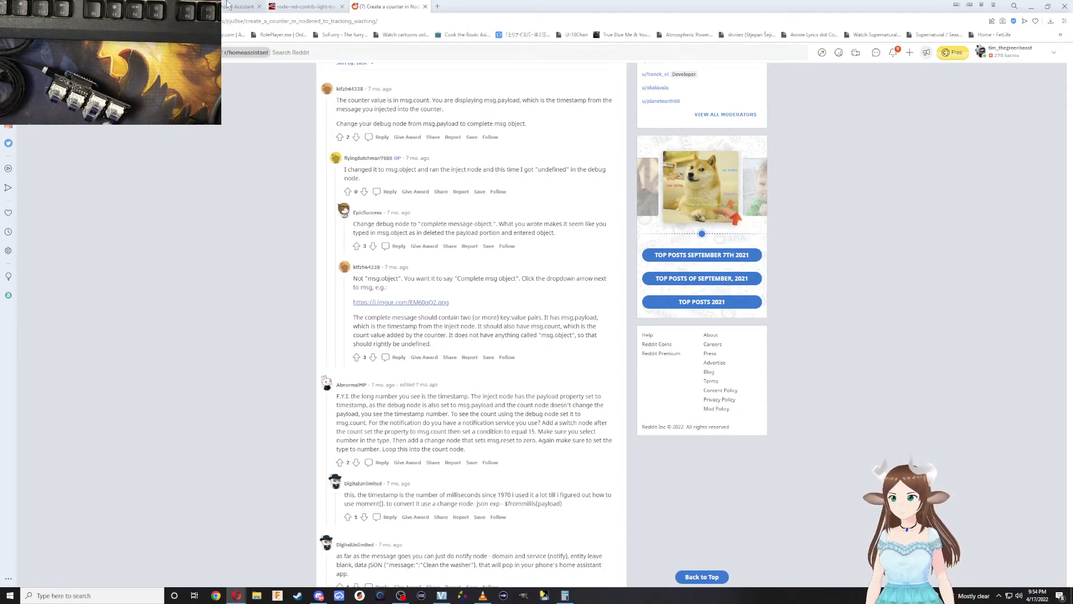
Reread the thread's comments on the inject, change and function node segments for saving and restoring the counter value.
scroll(488, 334, "down", 3)
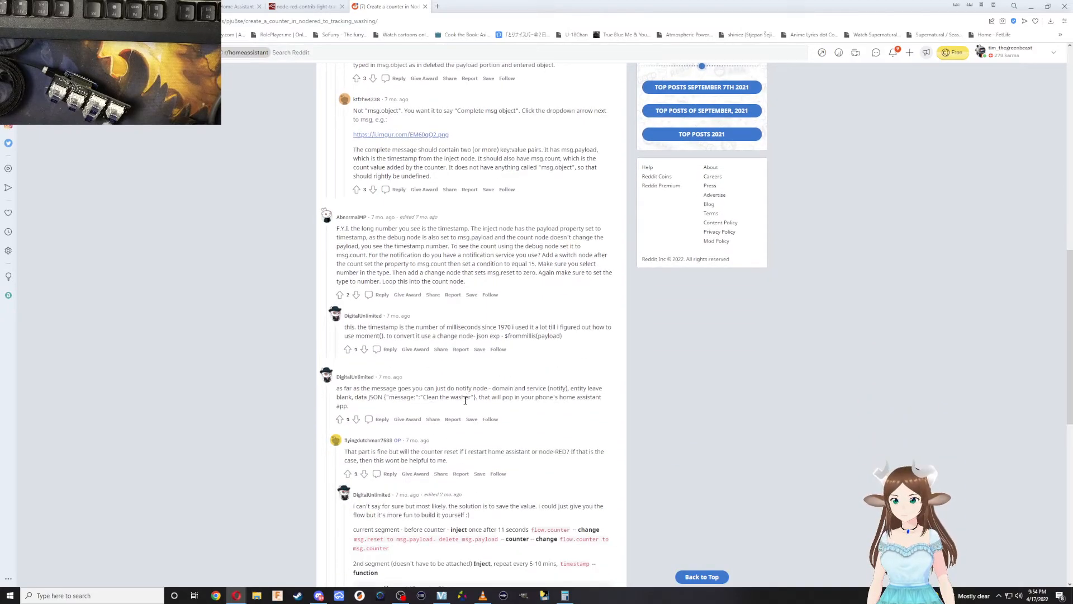
scroll(476, 385, "down", 2)
scroll(464, 411, "down", 2)
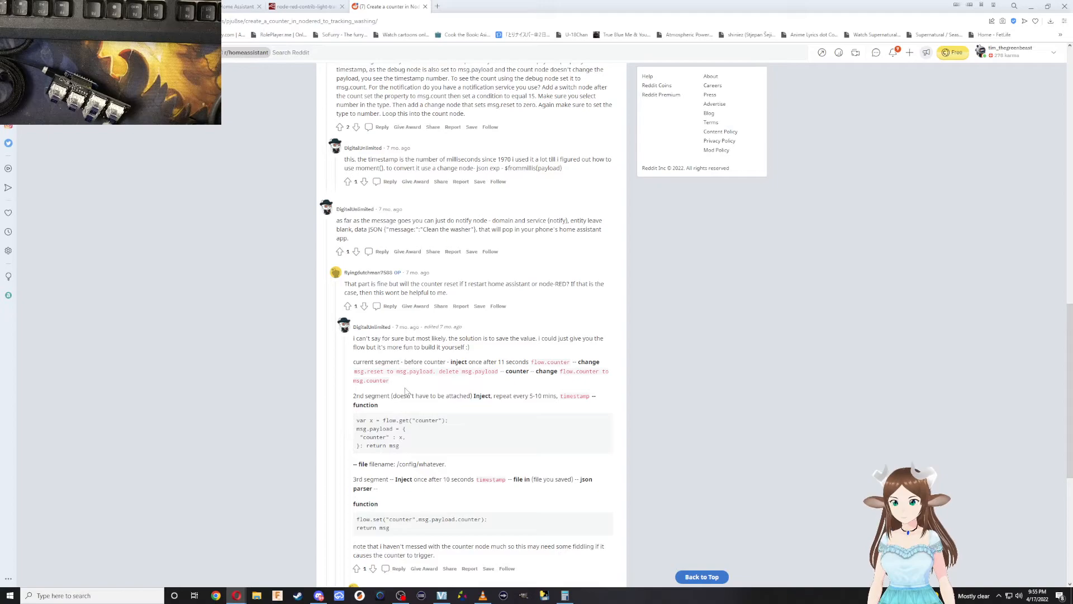
scroll(461, 392, "down", 2)
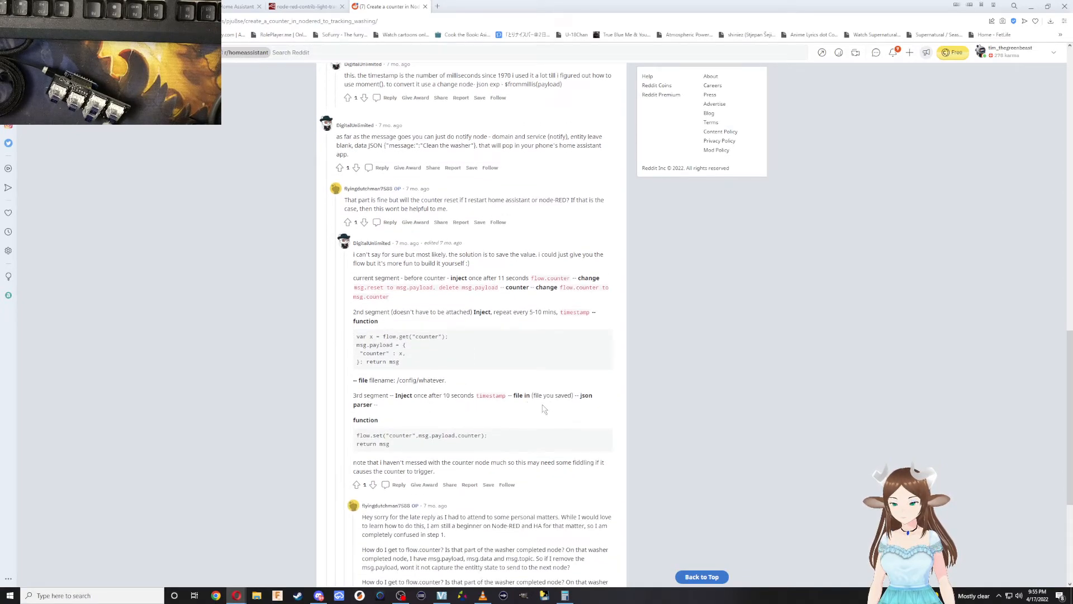
scroll(405, 442, "down", 2)
scroll(403, 431, "down", 3)
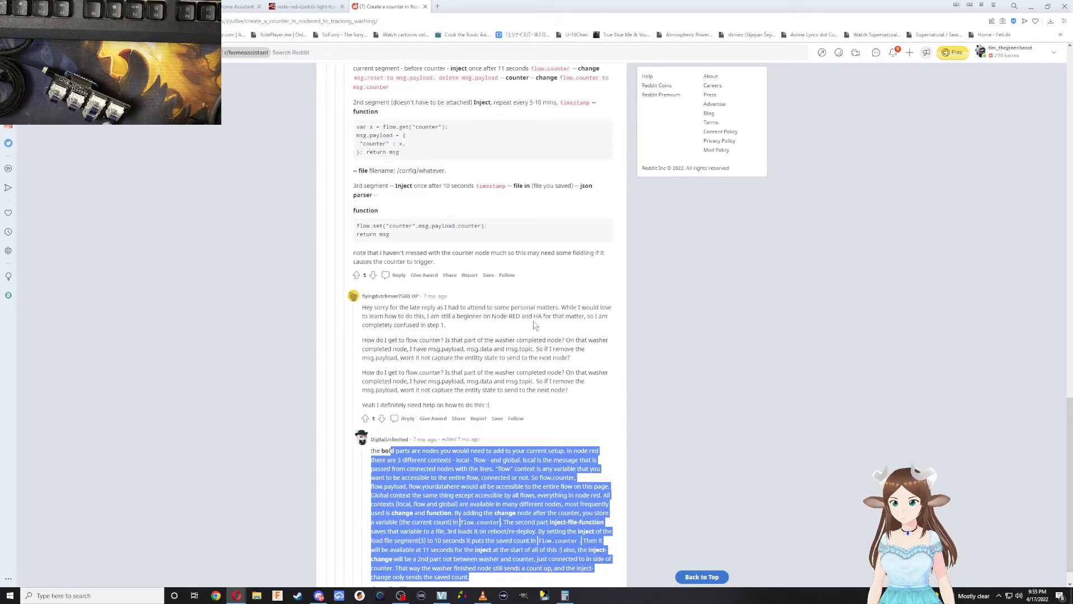
scroll(444, 402, "down", 1)
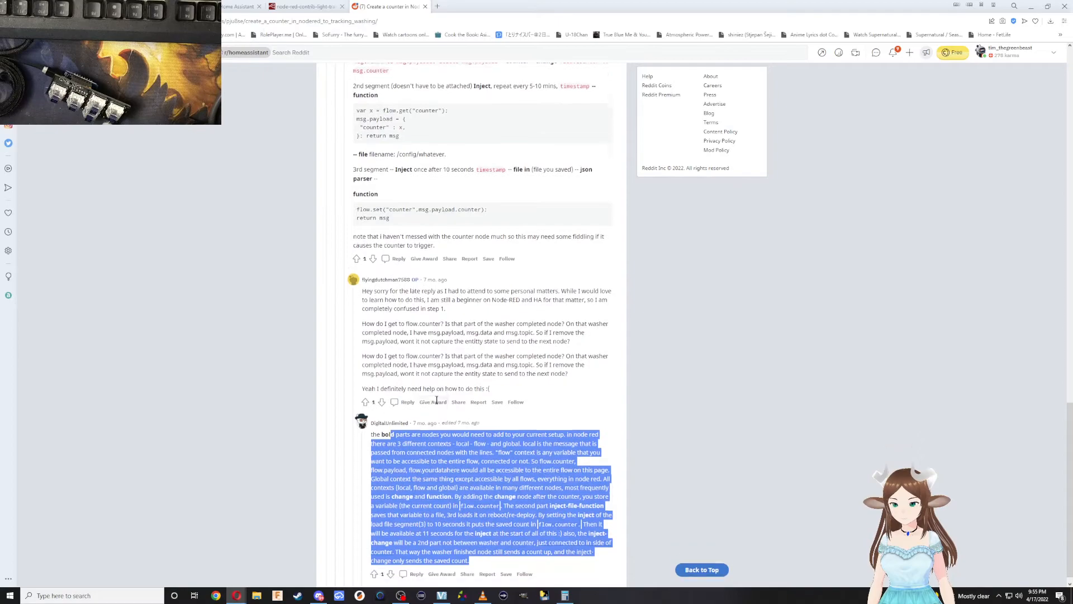
left_click(431, 454)
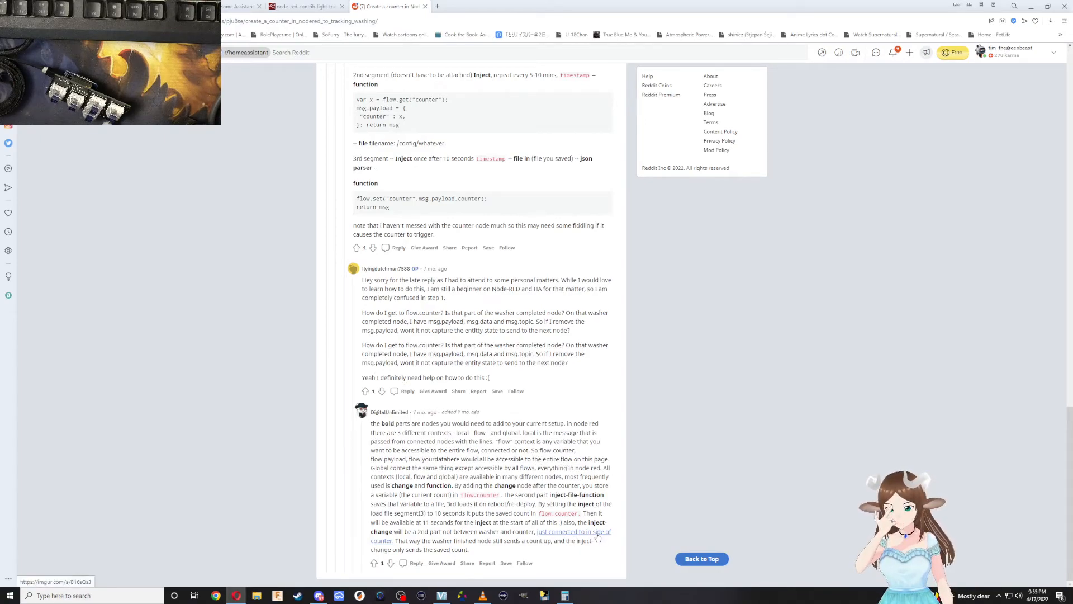
scroll(600, 538, "up", 15)
scroll(484, 317, "up", 3)
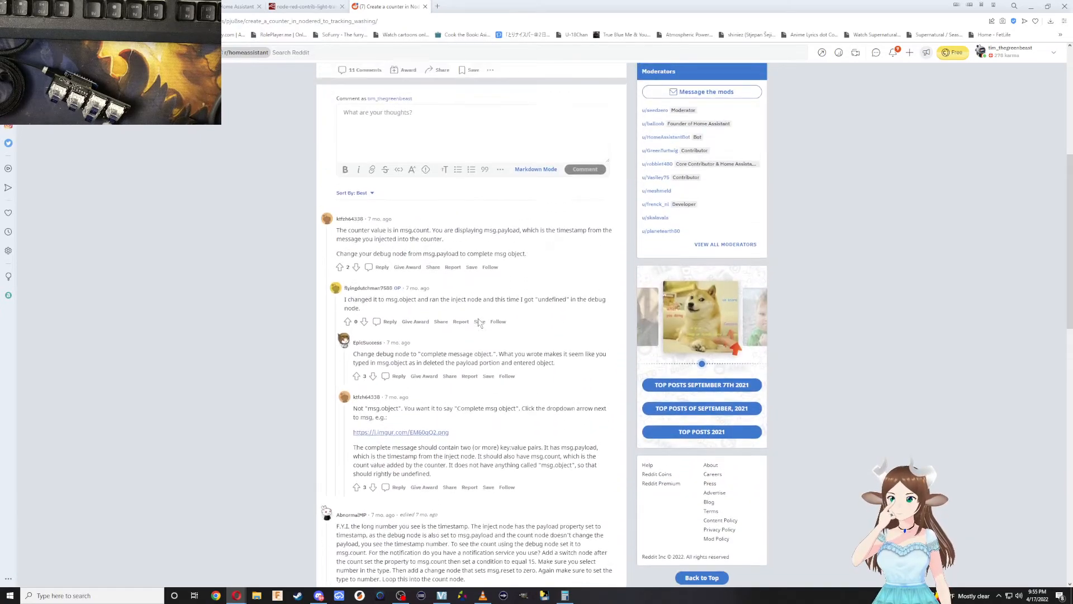
scroll(475, 321, "up", 4)
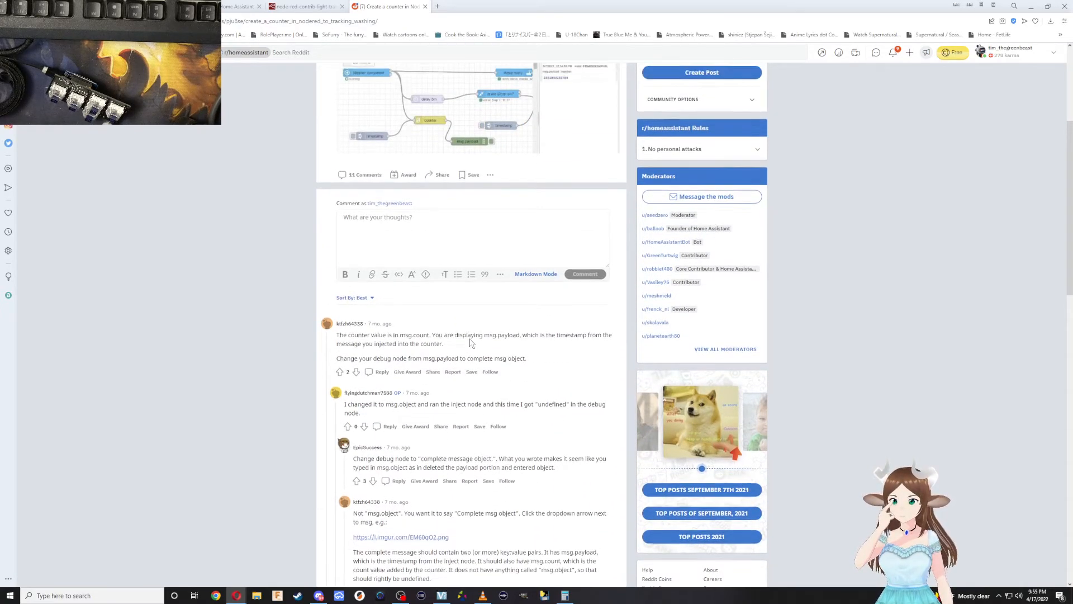
Switch from the Reddit thread to Node-RED and bring the Button 4 chain of the Switch 1 flow into view.
scroll(469, 229, "up", 2)
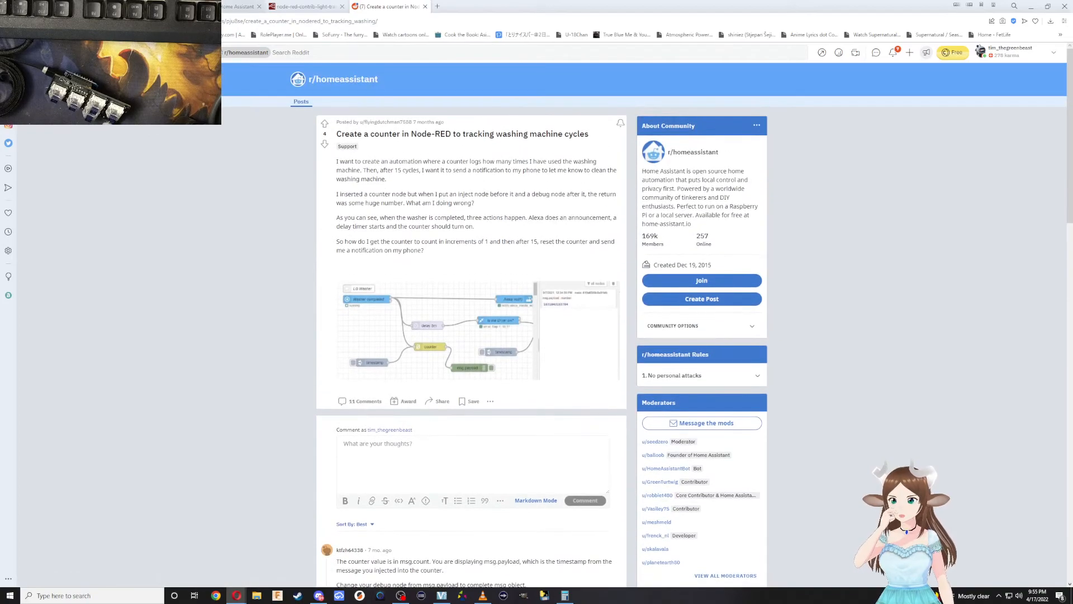
left_click(237, 6)
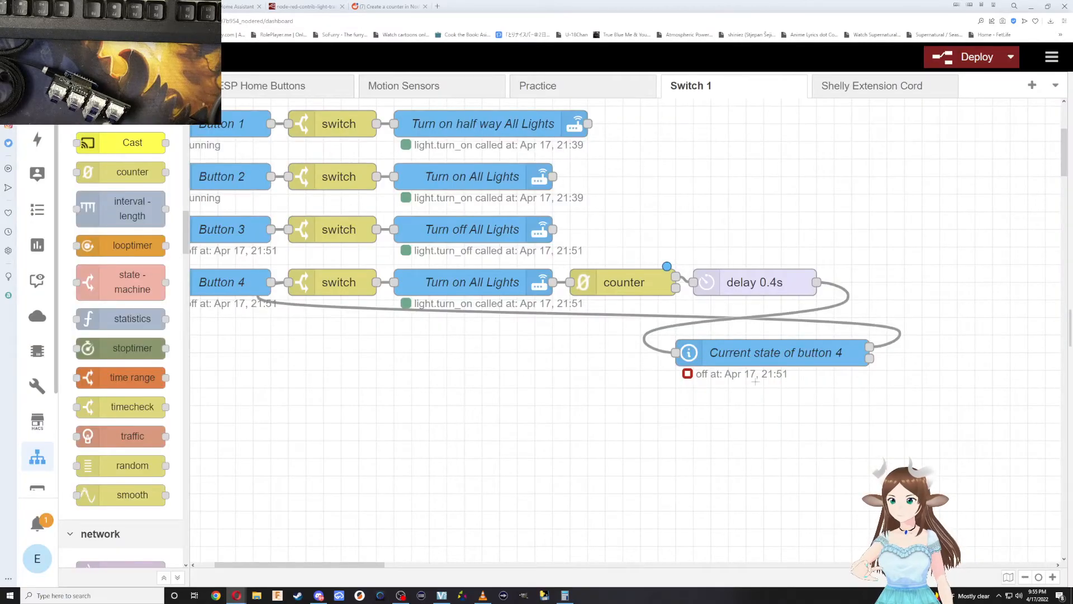
scroll(727, 391, "down", 1)
scroll(653, 412, "up", 4)
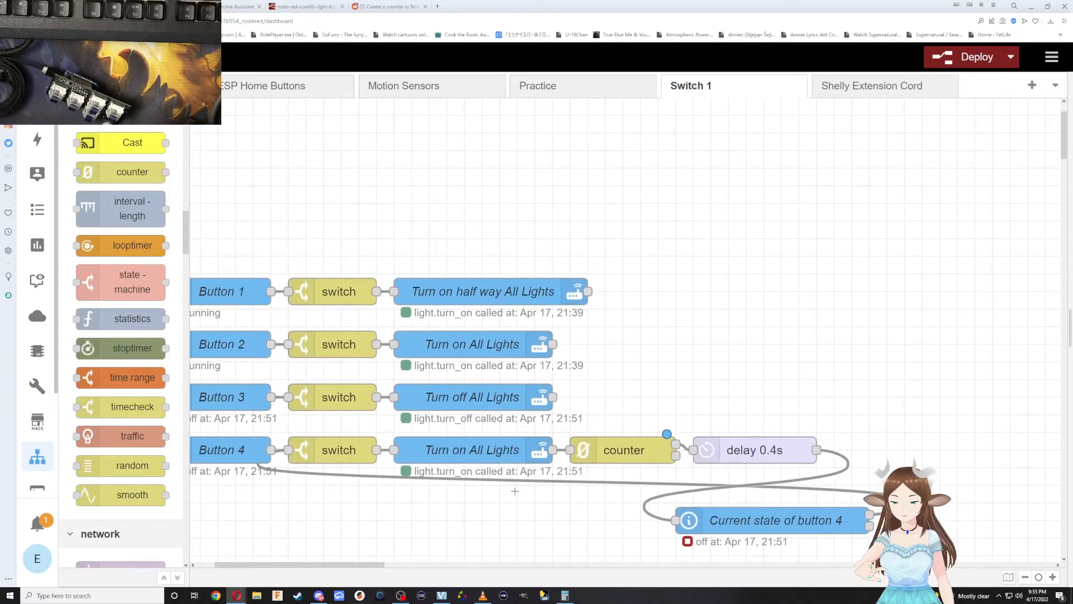
left_click_drag(373, 570, 354, 571)
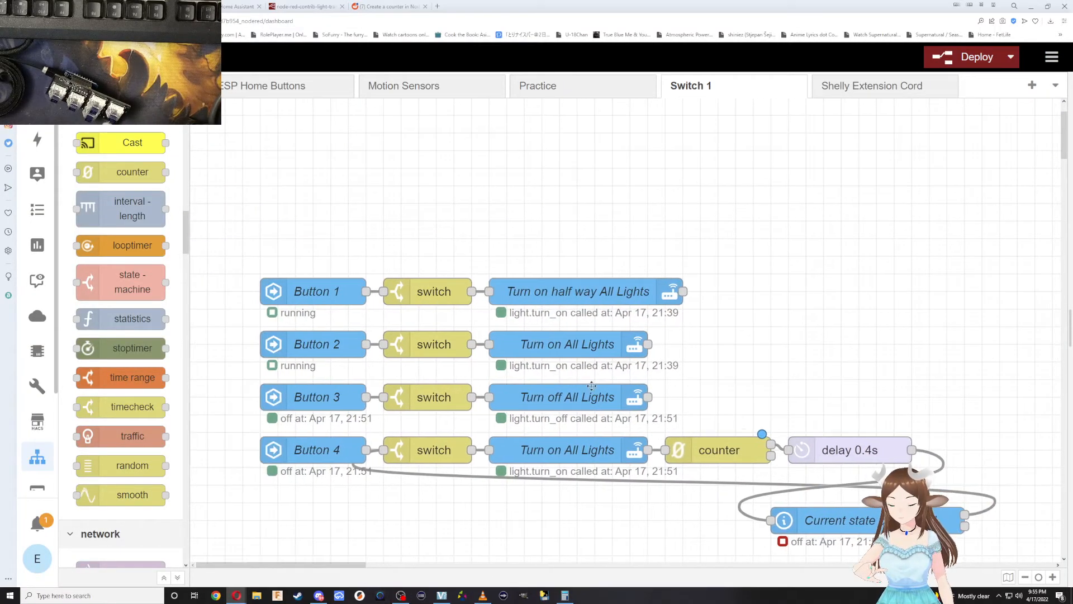
scroll(834, 351, "down", 4)
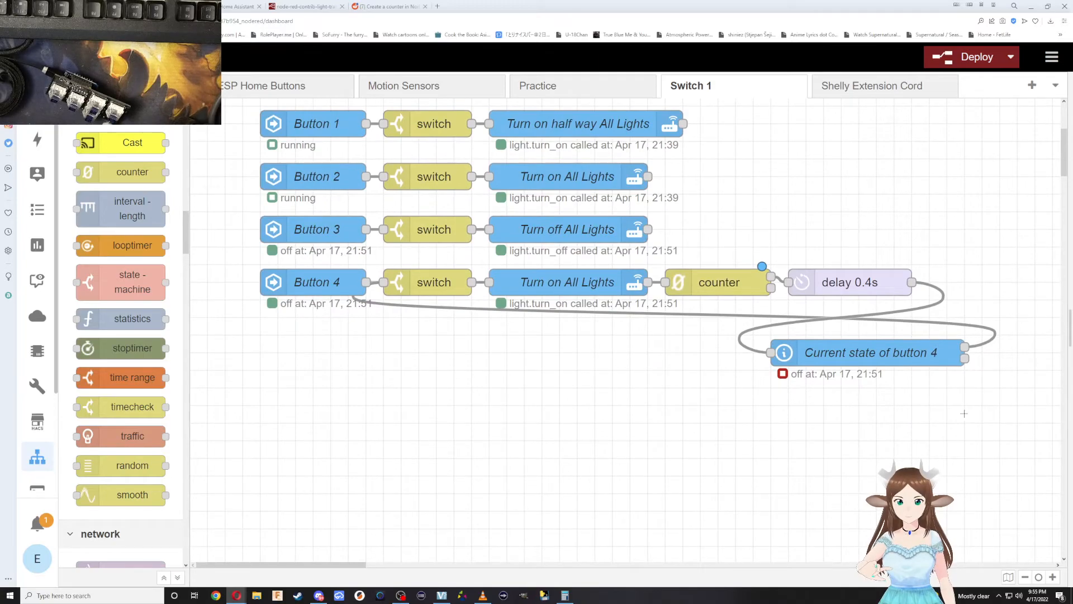
left_click_drag(968, 399, 302, 249)
key("ctrl+v")
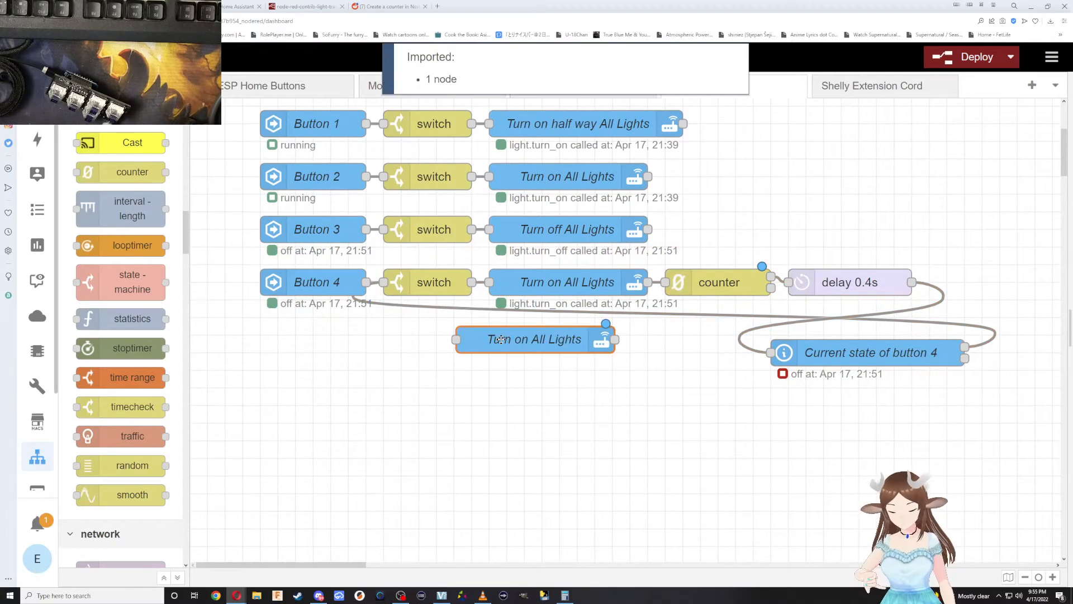
key("Escape")
left_click_drag(916, 421, 821, 389)
key("ctrl+z")
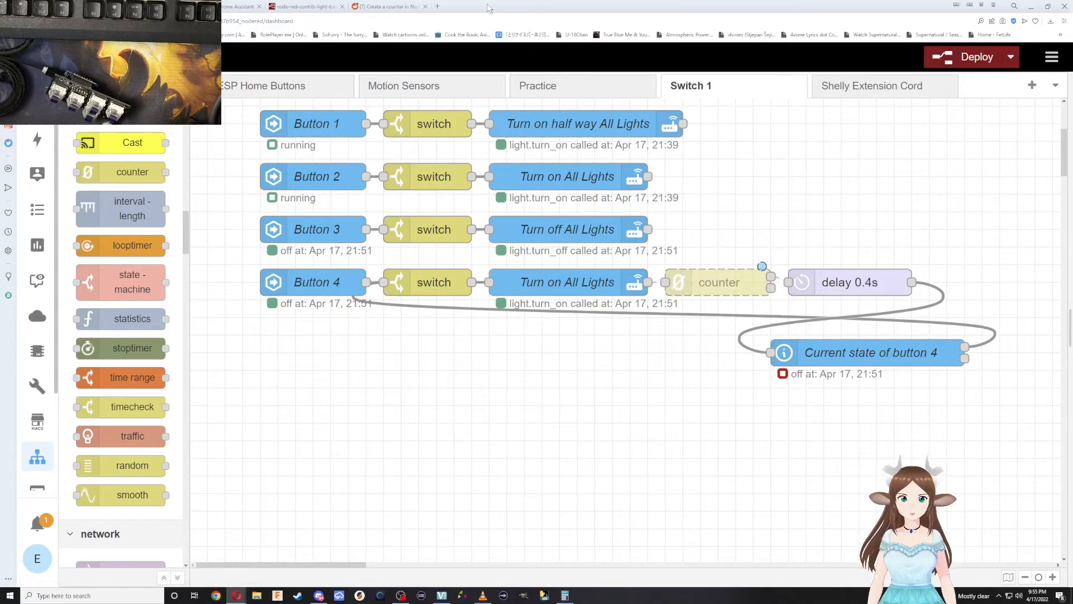
Reload the Node-RED editor to discard the undeployed changes and reopen the Switch 1 flow.
left_click(1011, 57)
left_click(682, 21)
key("Return")
left_click(584, 66)
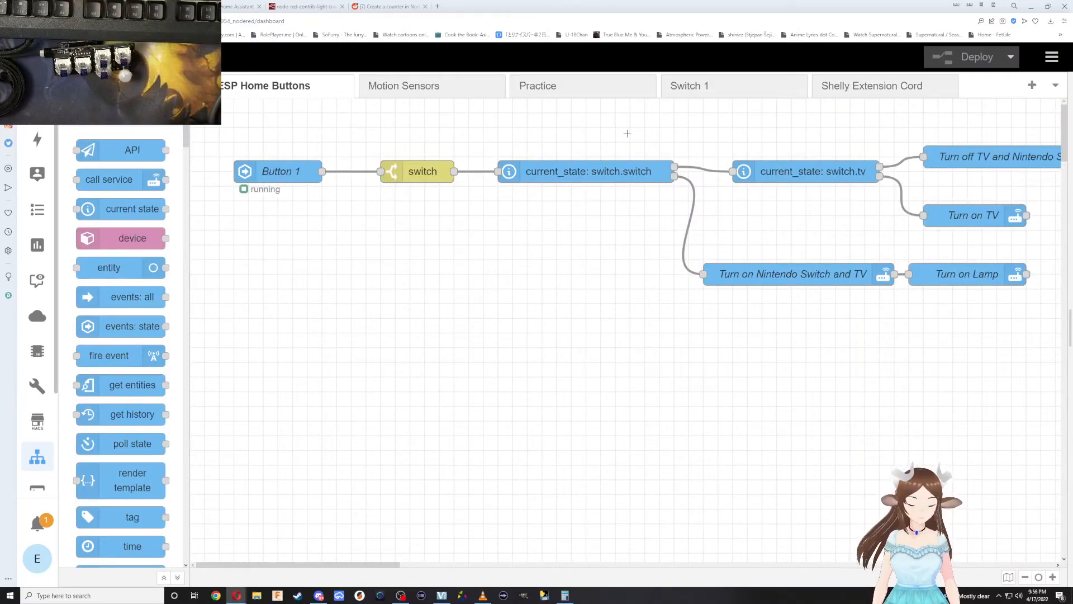
left_click(688, 91)
Move all nodes of the Switch 1 flow together to the upper-left area of the canvas.
scroll(615, 378, "up", 1)
left_click_drag(930, 533, 234, 262)
left_click_drag(302, 319, 255, 111)
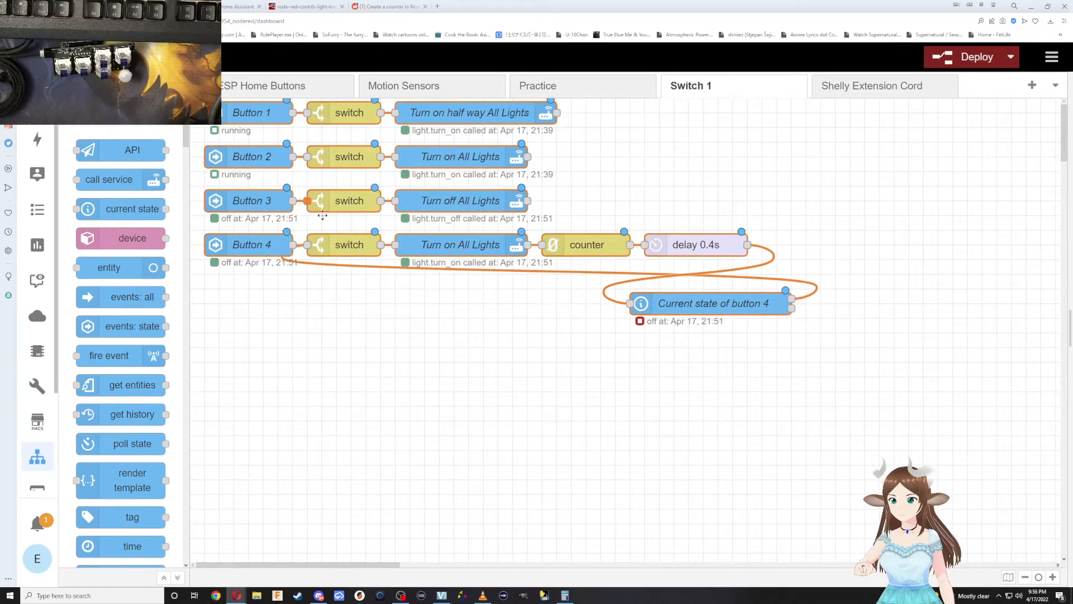
key("shift+Down")
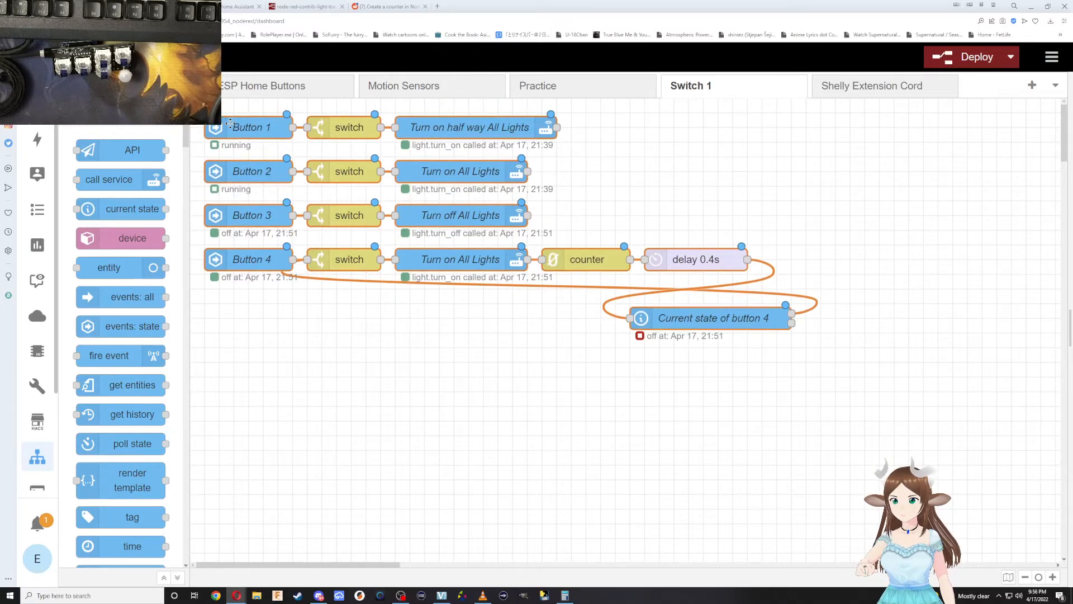
Duplicate the six-node Button 4 chain, including its counter, delay and current state nodes, and place the copy directly below the original.
mouse_move(864, 379)
left_mouse_down()
mouse_move(364, 238)
mouse_move(225, 244)
mouse_move(236, 243)
left_mouse_up()
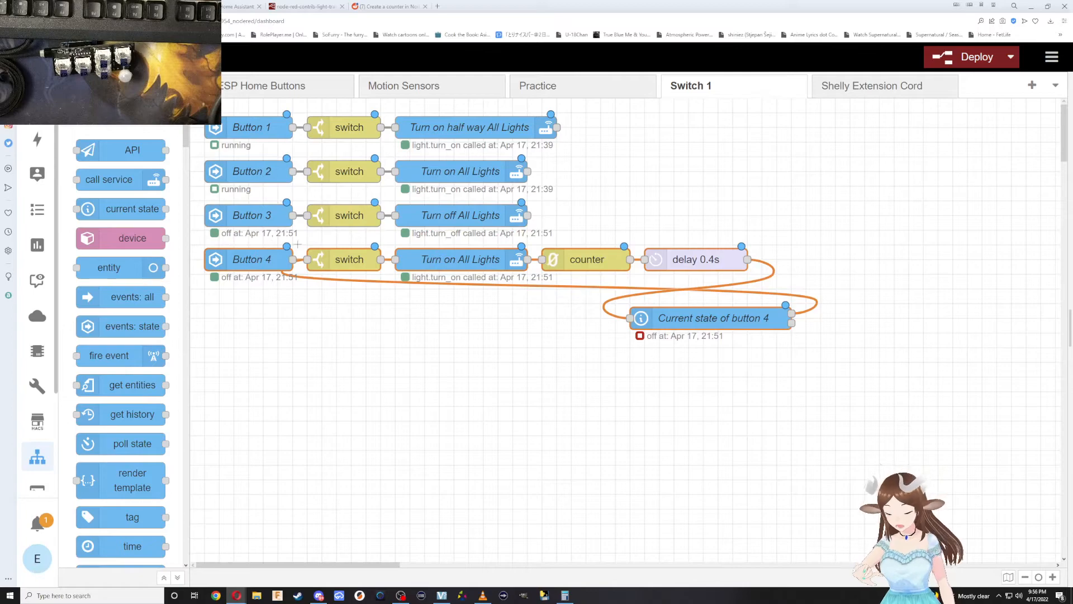
key("ctrl+c")
key("ctrl+v")
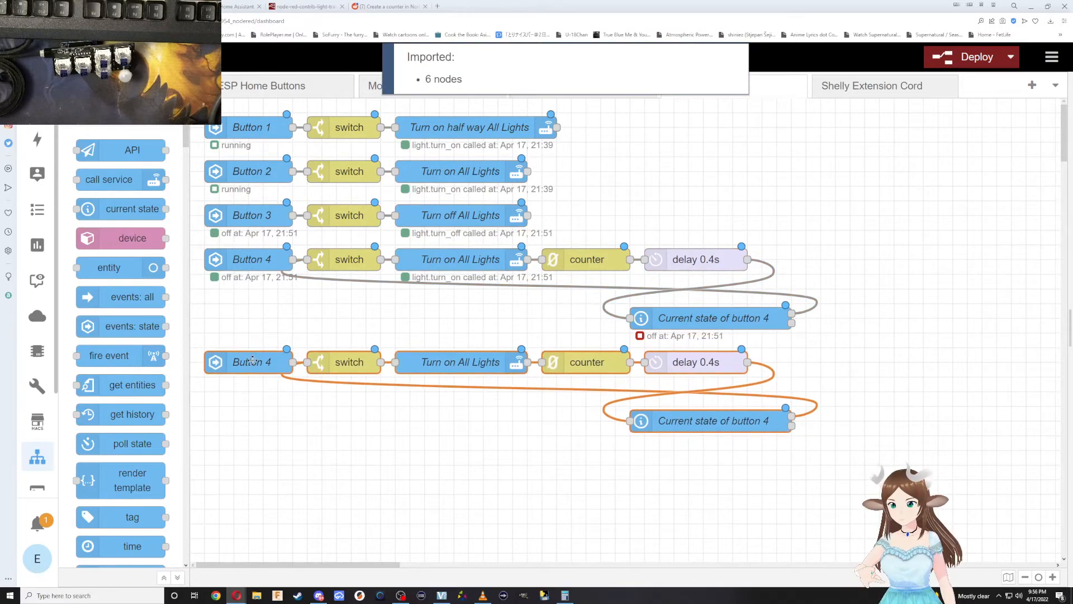
left_click(253, 364)
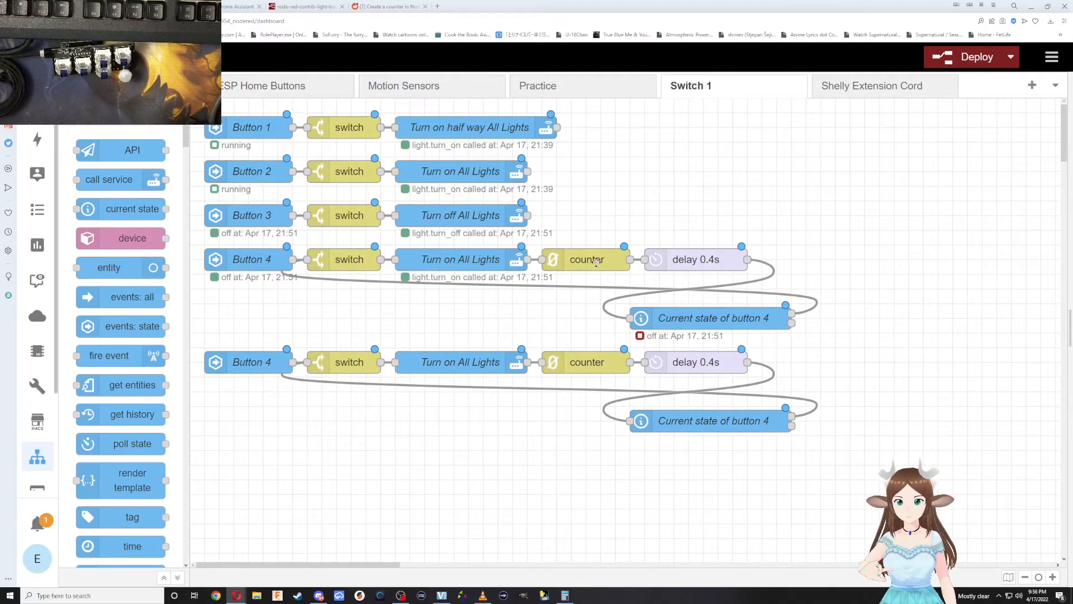
Check the original Button 4 light service settings, and rename the copied chain's service node "Slowly Turn off All Lights".
left_click(453, 261)
double_click(453, 261)
scroll(631, 469, "down", 1)
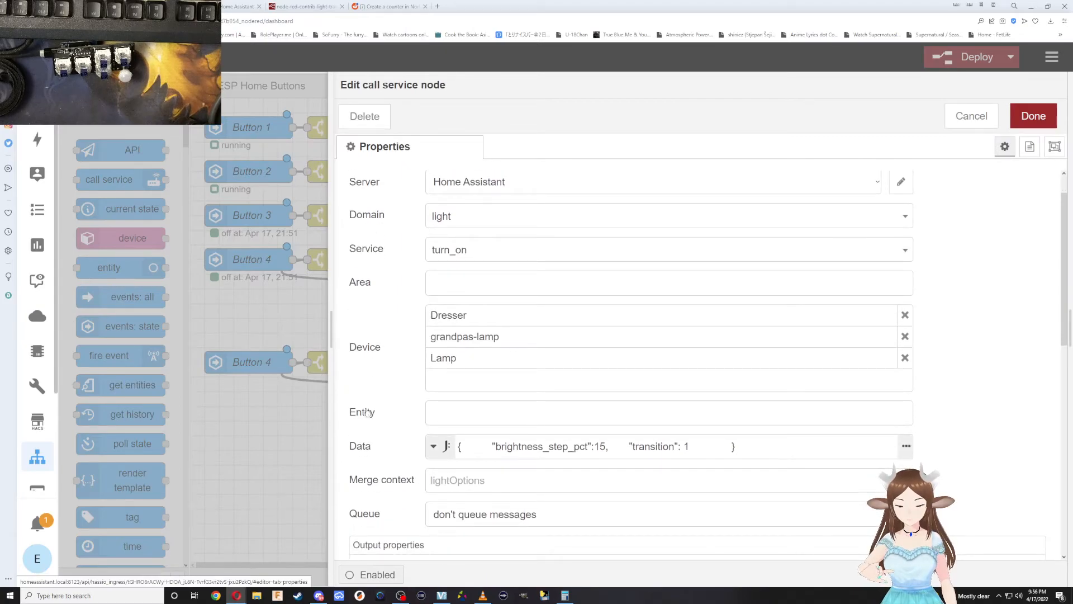
left_click(274, 324)
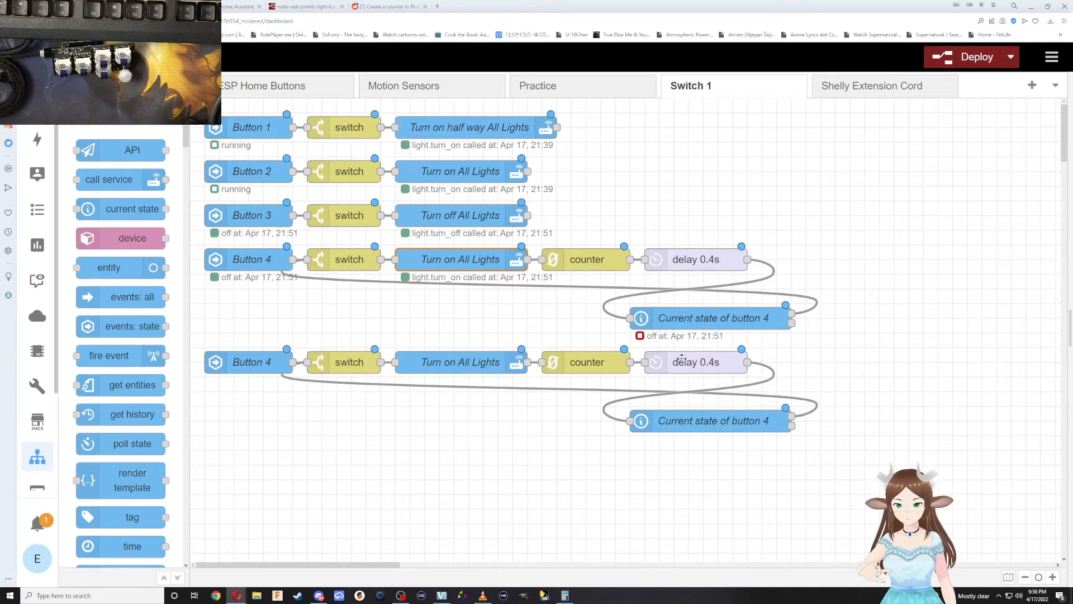
double_click(473, 363)
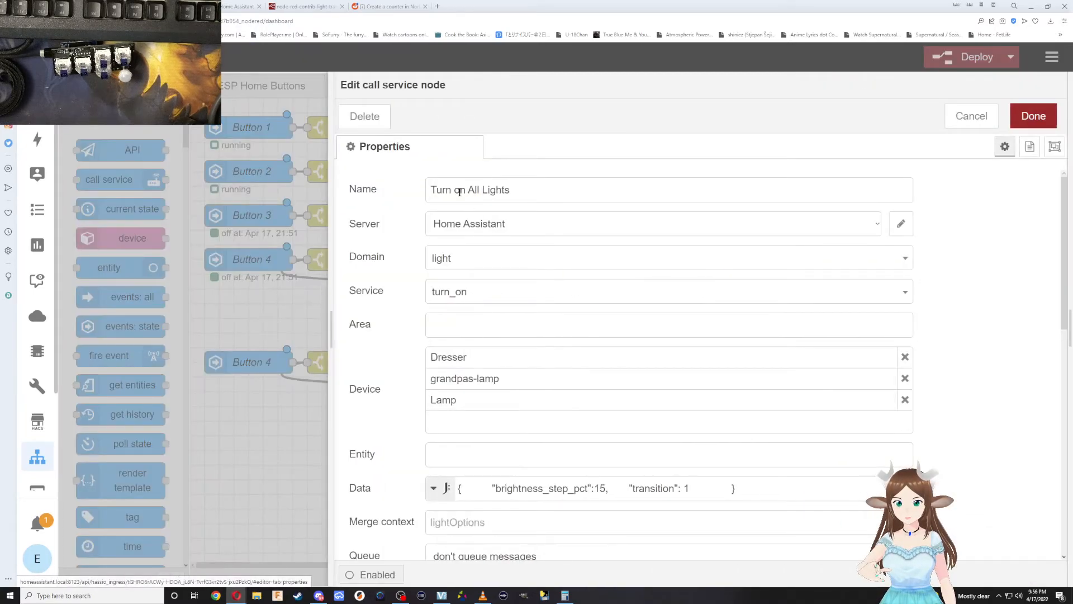
left_click(433, 190)
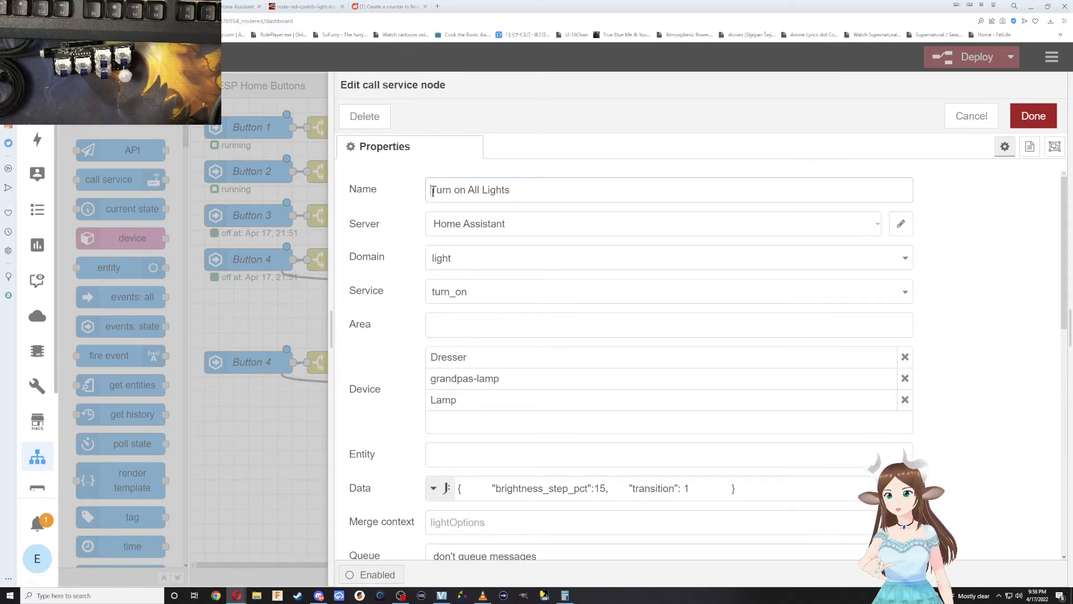
type("Slowly")
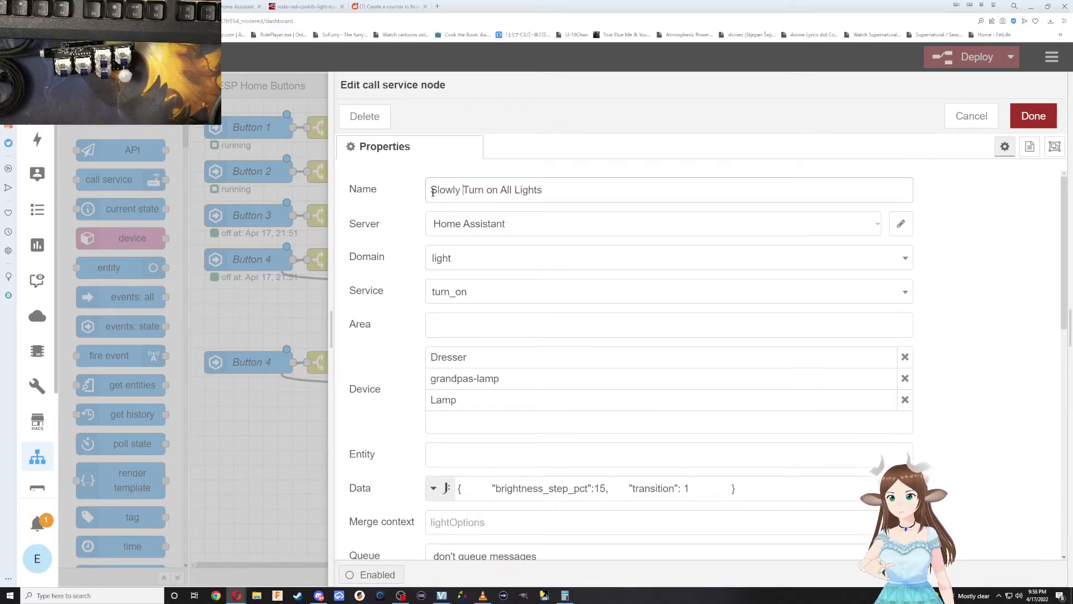
key("BackSpace")
type("ff")
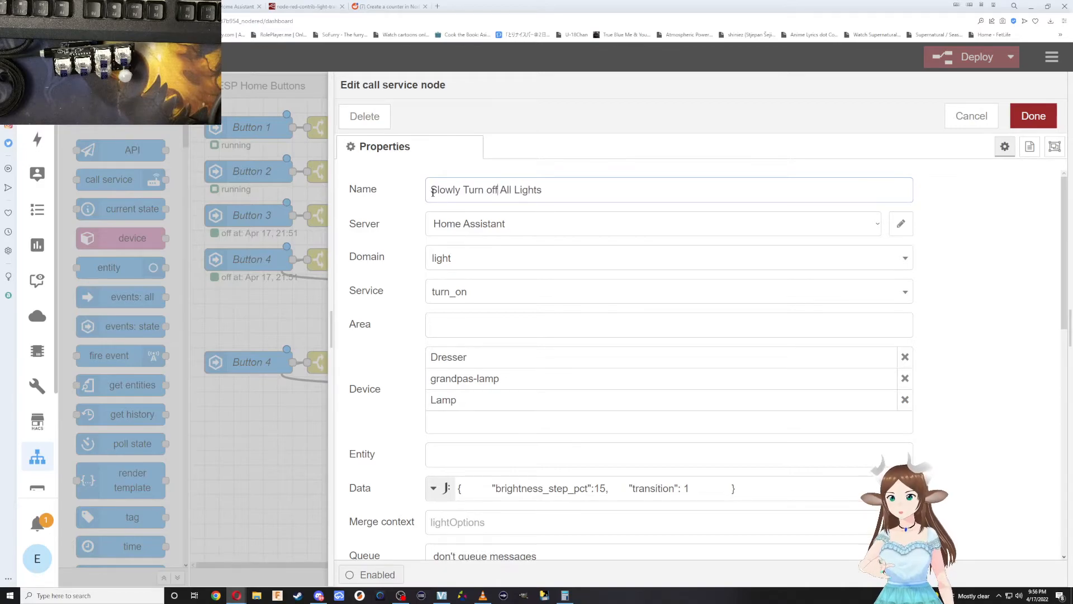
Set brightness_step_pct to -15 in the copied service node's data, save it, and shift the copied counter and delay nodes right to make room.
left_click(596, 489)
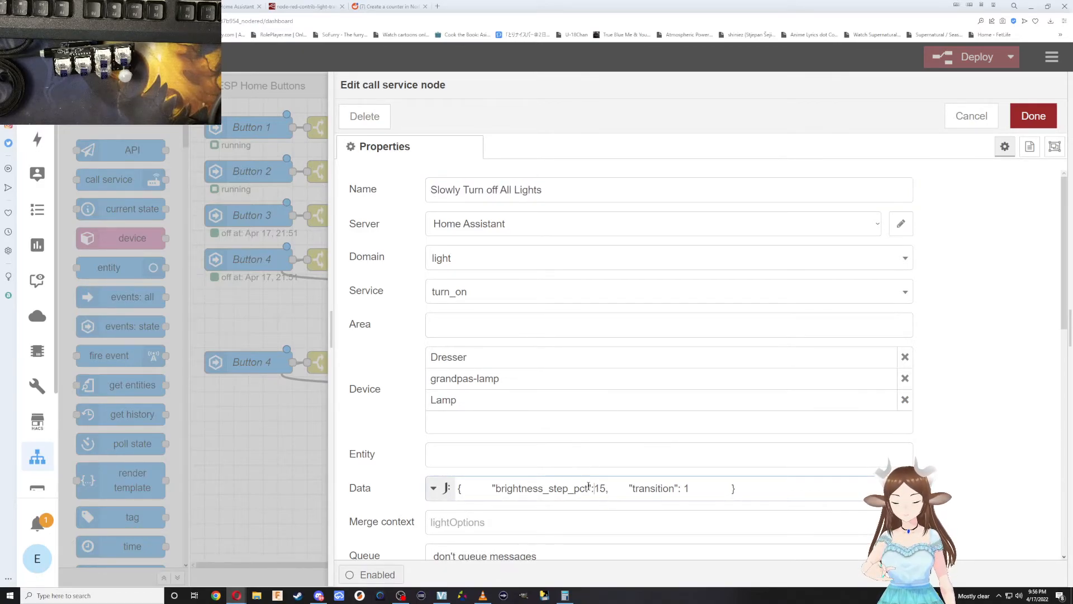
scroll(587, 486, "down", 1)
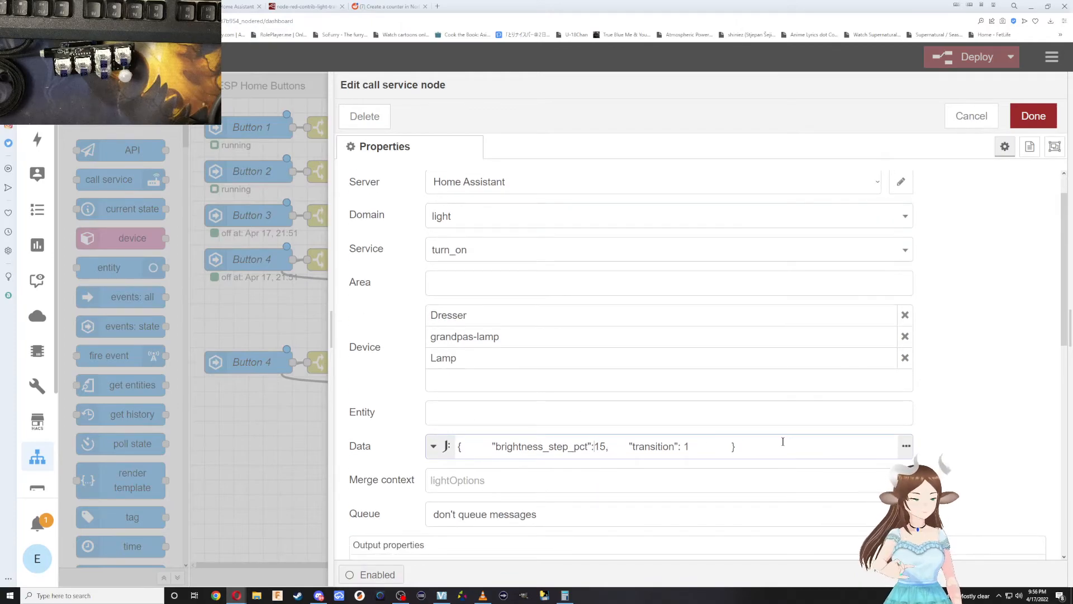
left_click(908, 450)
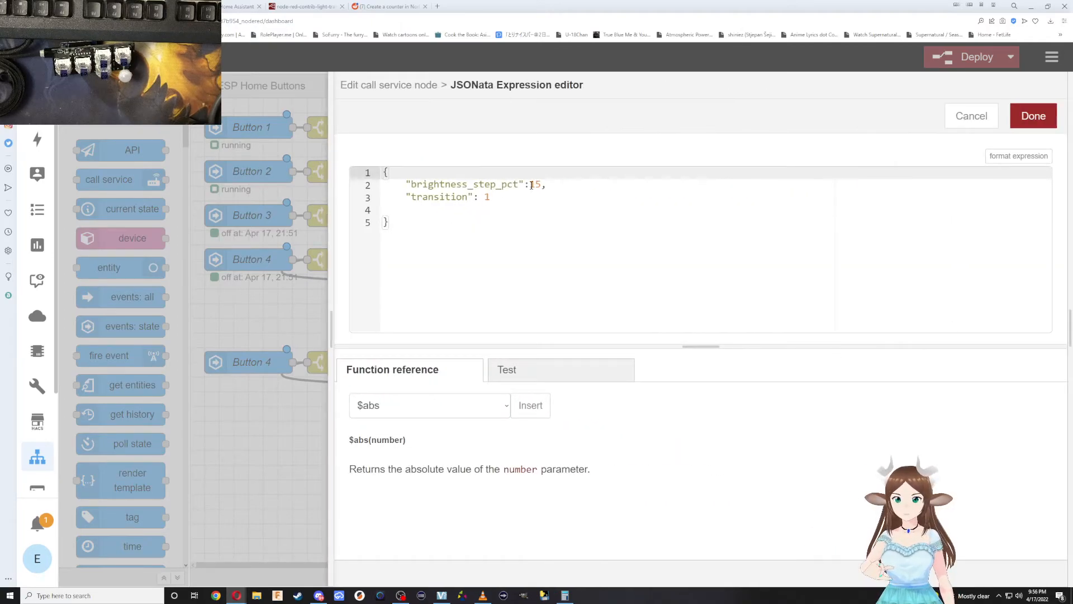
left_click(531, 185)
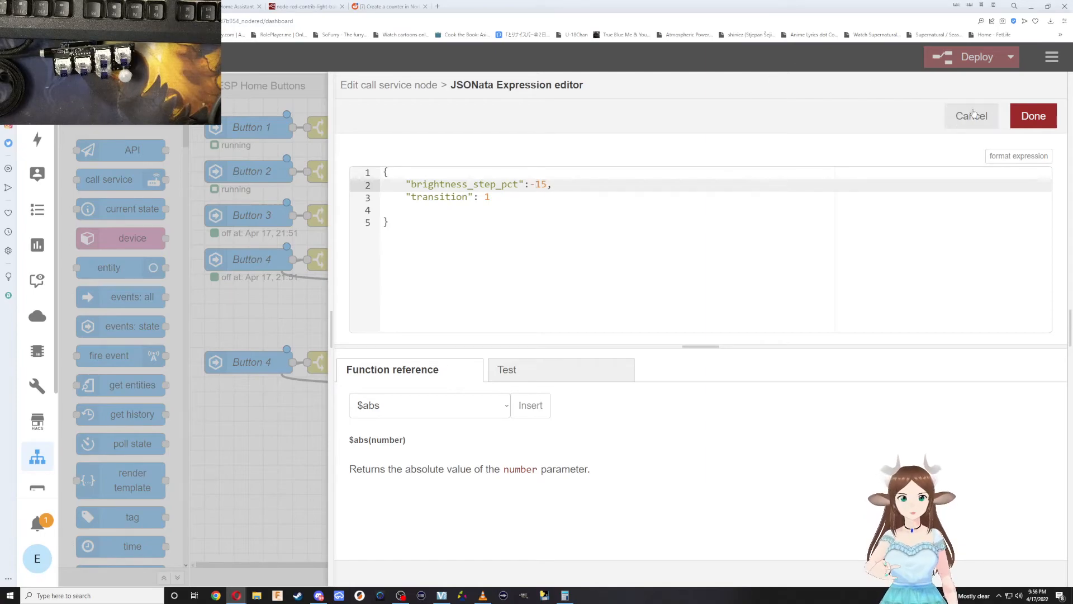
left_click(1034, 115)
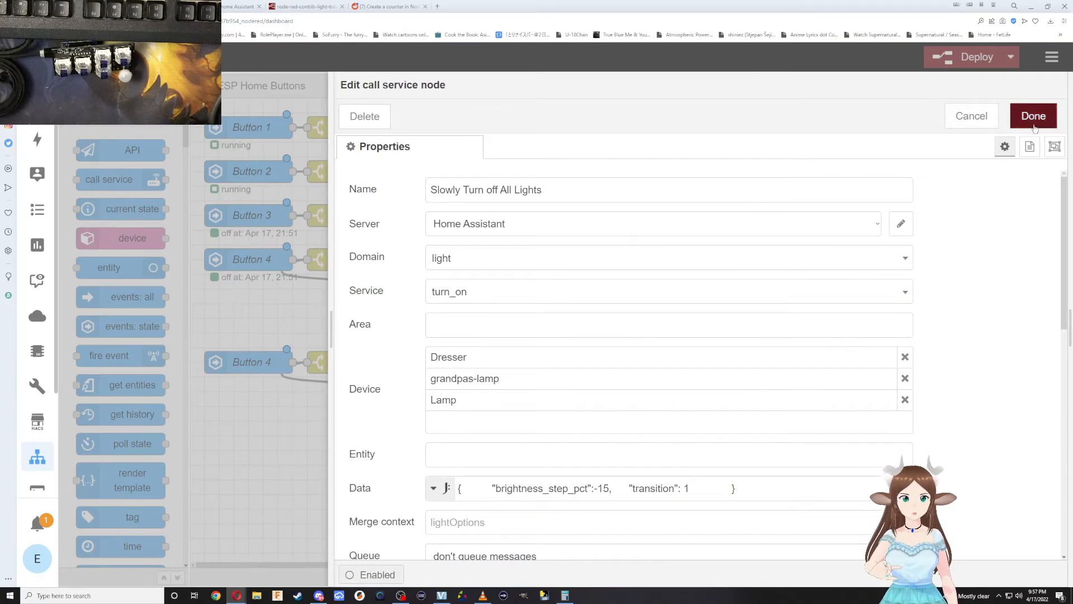
left_click(1034, 116)
left_click_drag(667, 363, 712, 362)
left_click_drag(607, 359, 641, 357)
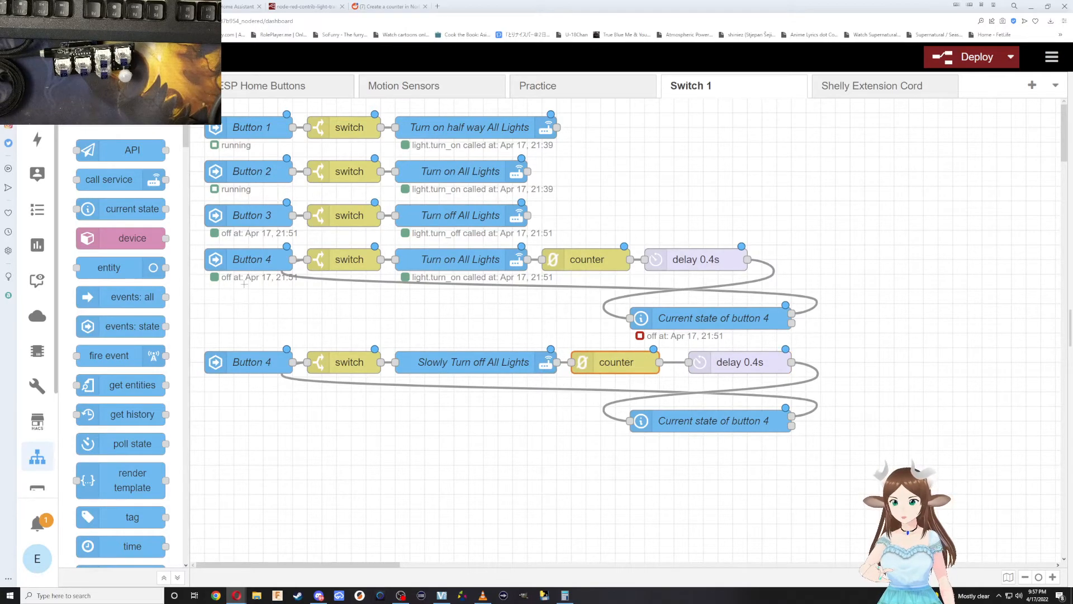
Rename the copied chain's trigger node "Button 5" and set its entity to Switch1 Button 5.
double_click(243, 365)
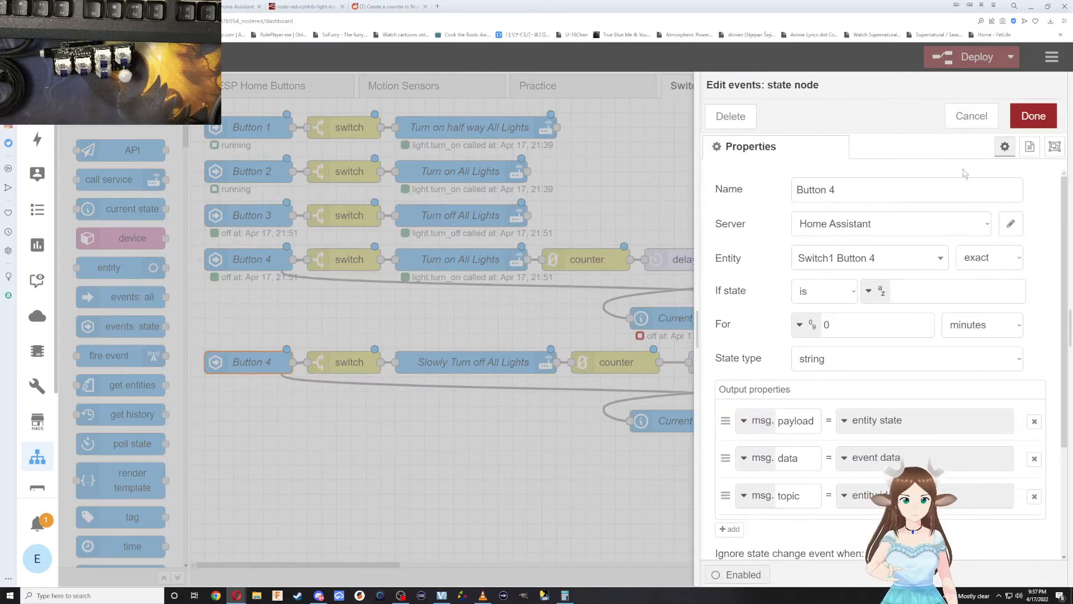
key("BackSpace")
type("5")
left_click(897, 256)
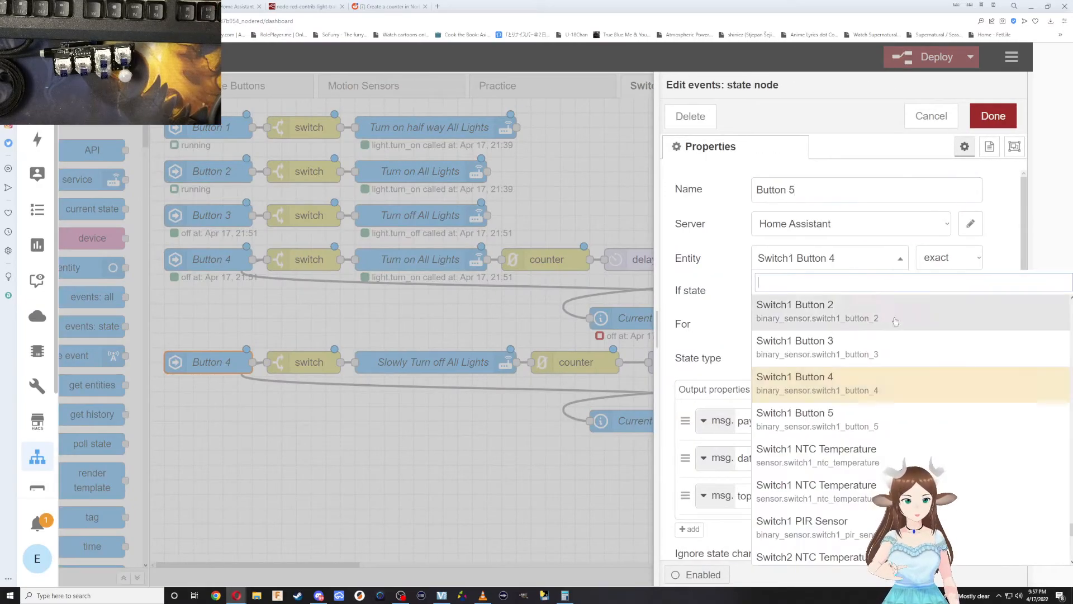
left_click(871, 413)
left_click(1034, 115)
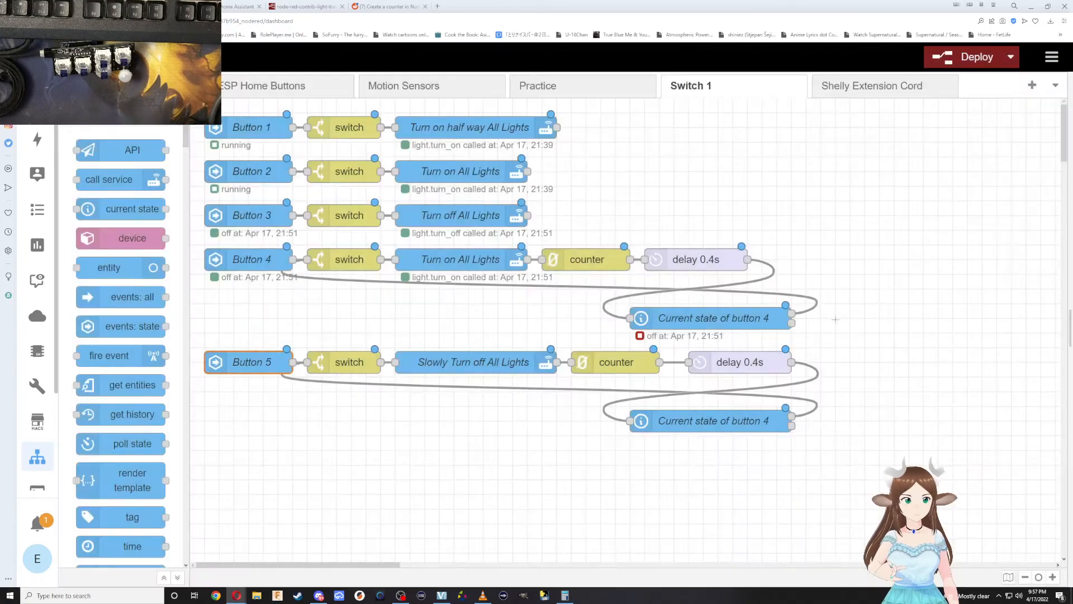
Set the copied current state node's entity ID to binary_sensor.switch1_button_5 and deploy the flows.
double_click(710, 420)
left_click(947, 258)
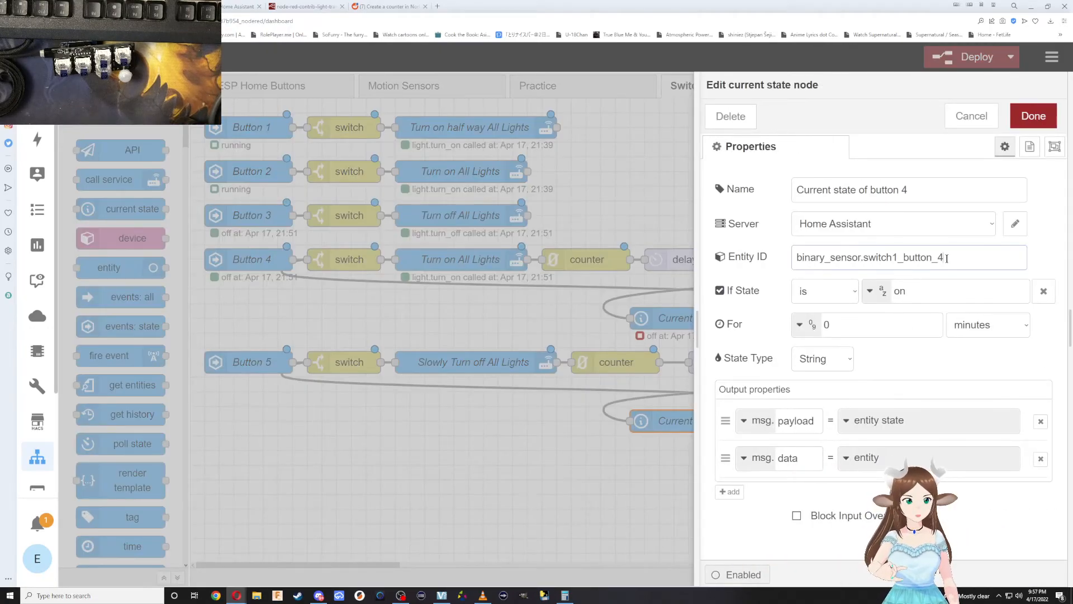
triple_click(972, 257)
triple_click(972, 257)
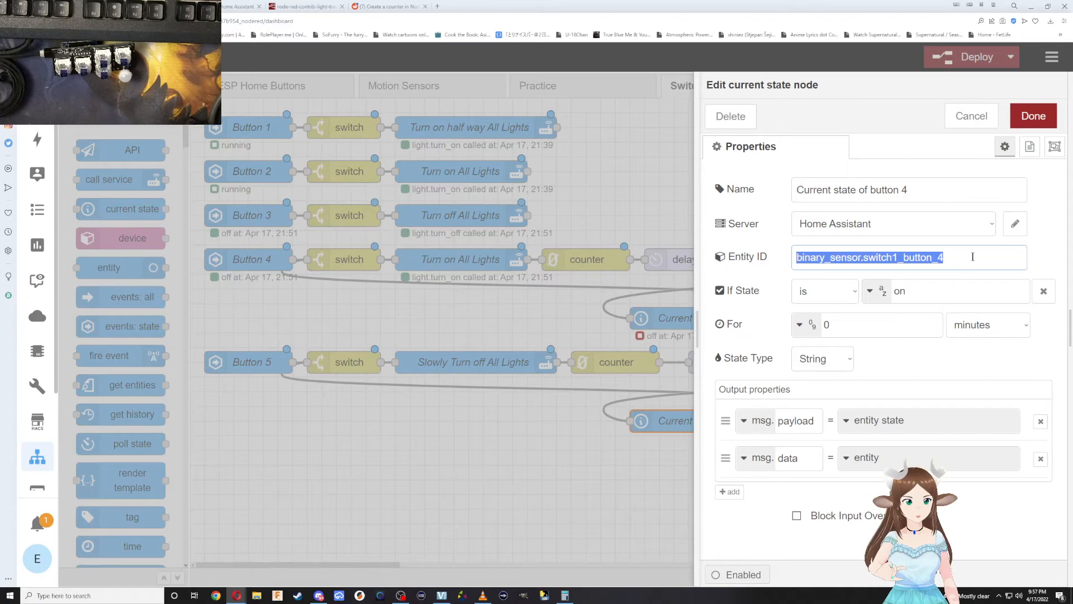
left_click(972, 257)
type("5")
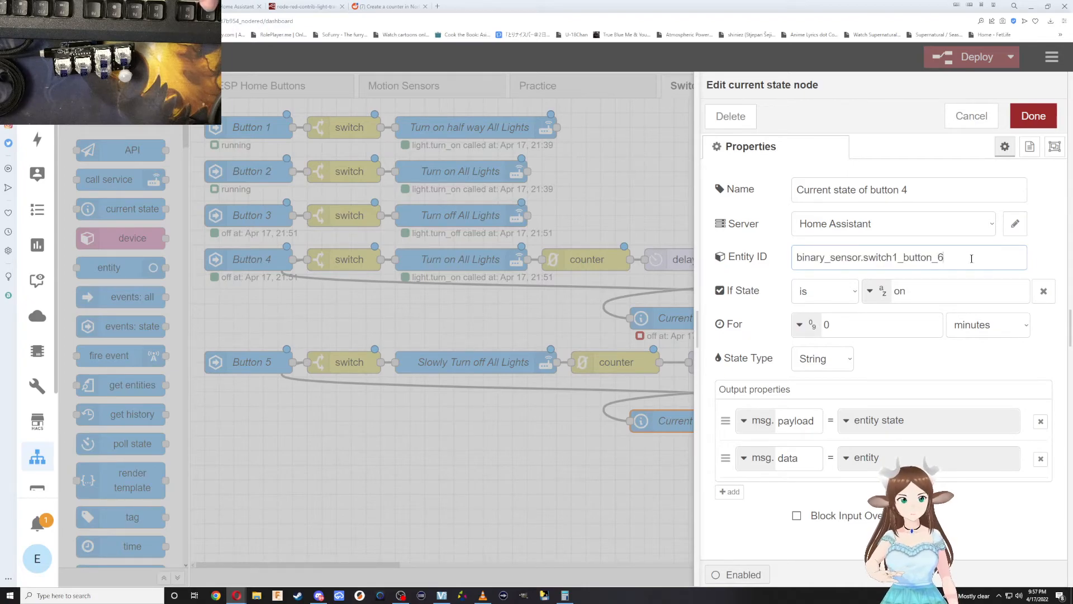
left_click(902, 302)
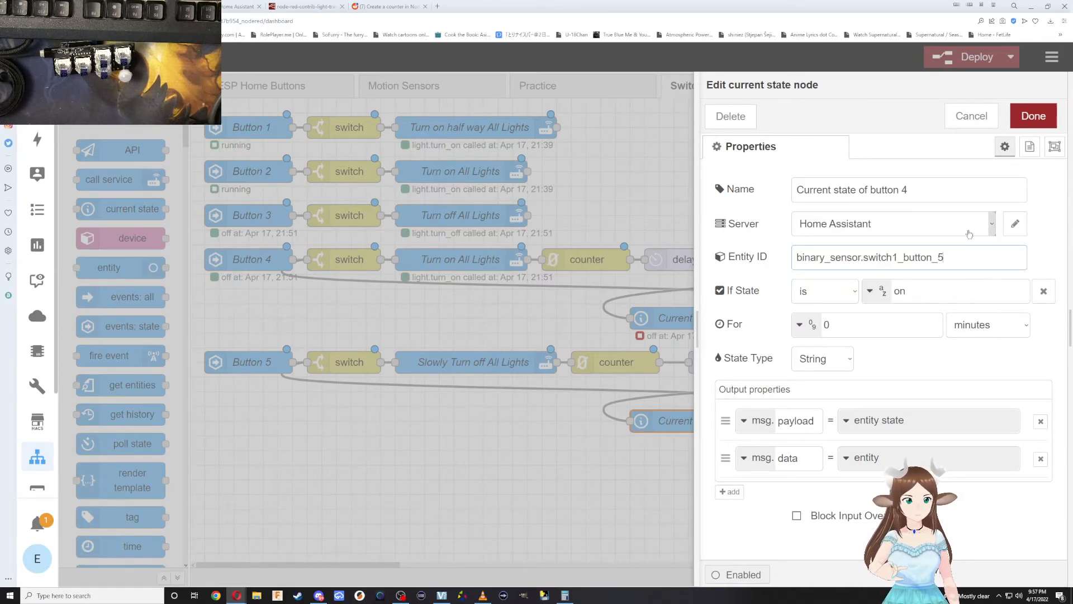
left_click(1032, 117)
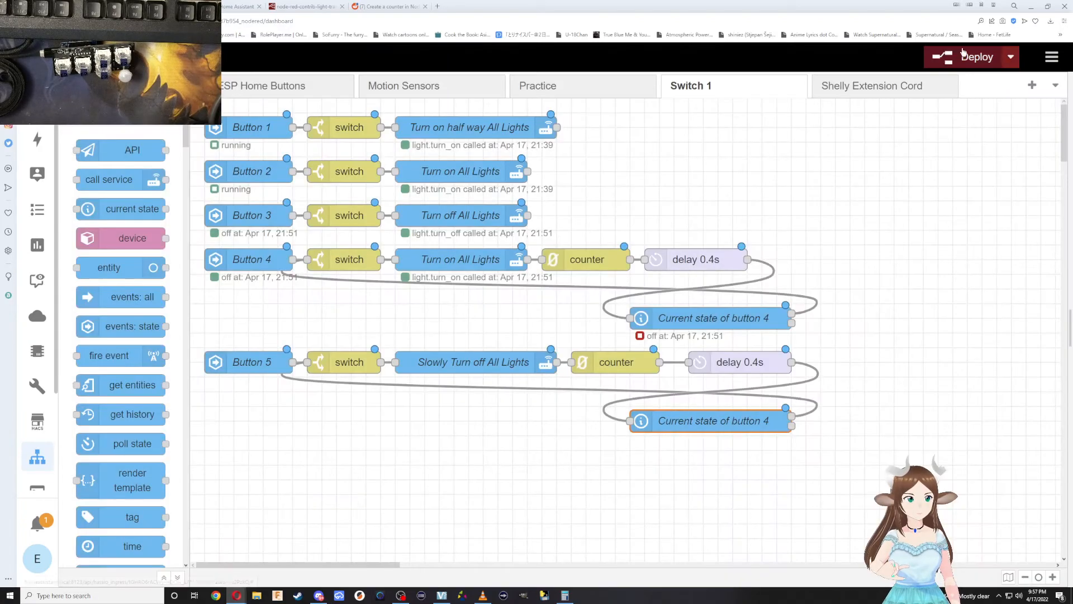
left_click(958, 61)
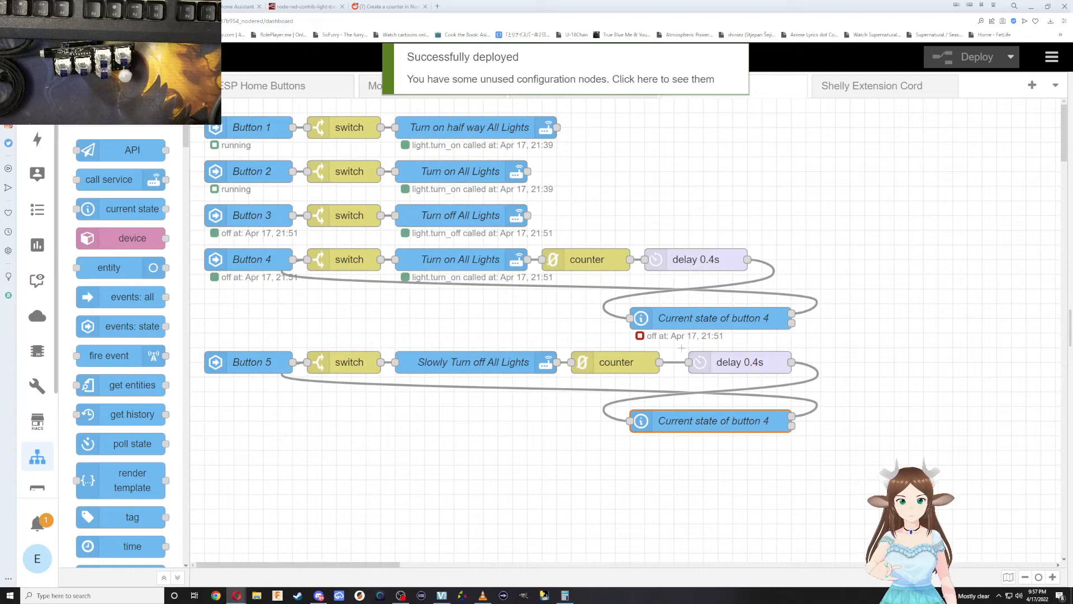
Rename the copied chain's current state node "Current state of button 5" and deploy the flows.
double_click(727, 421)
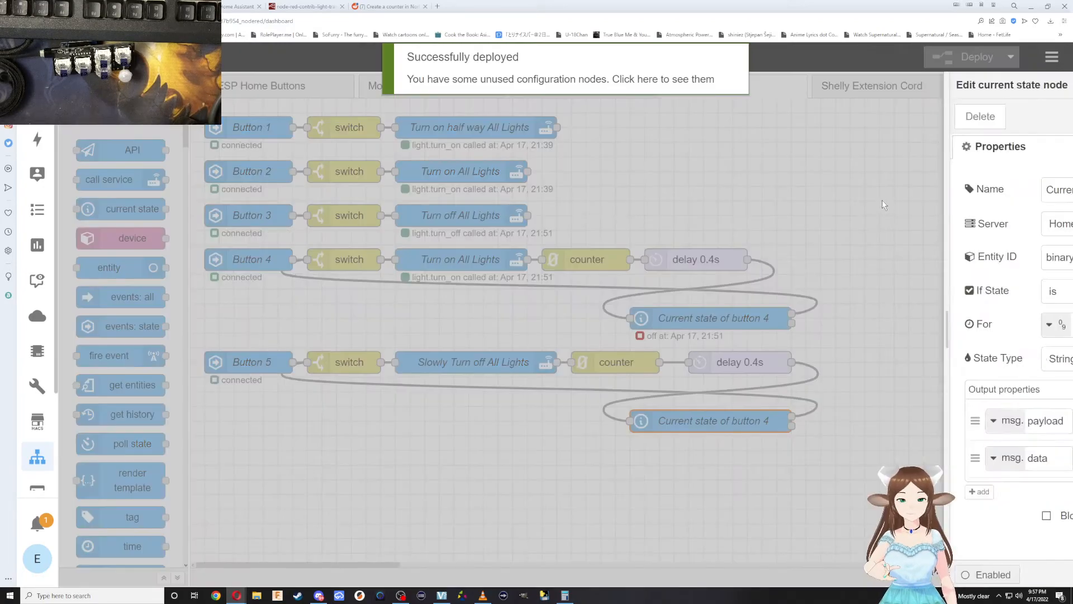
left_click(922, 190)
key("BackSpace")
type("5")
left_click(1013, 118)
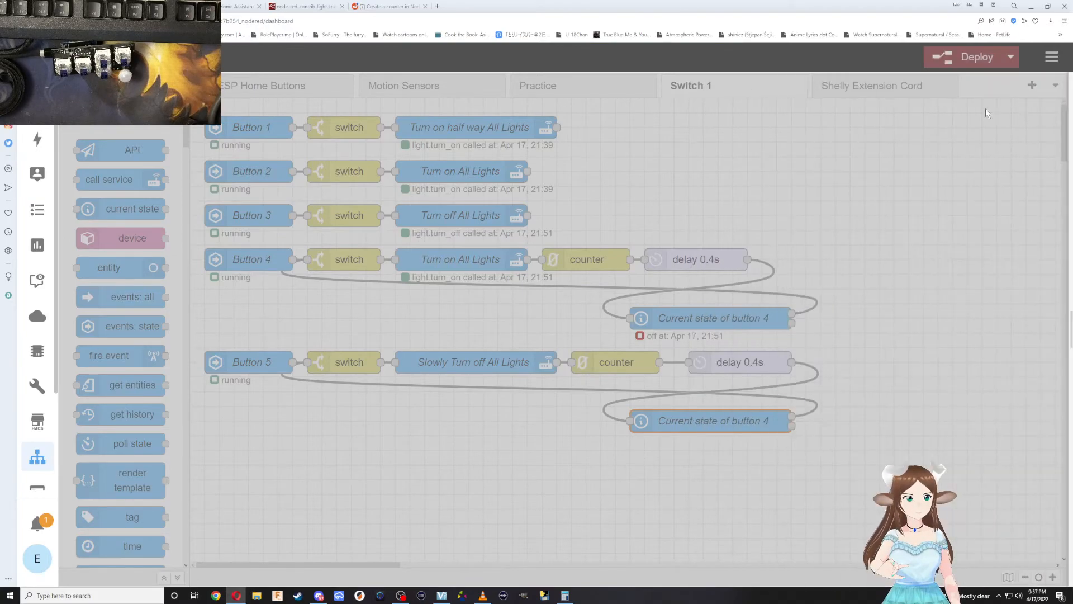
left_click(954, 62)
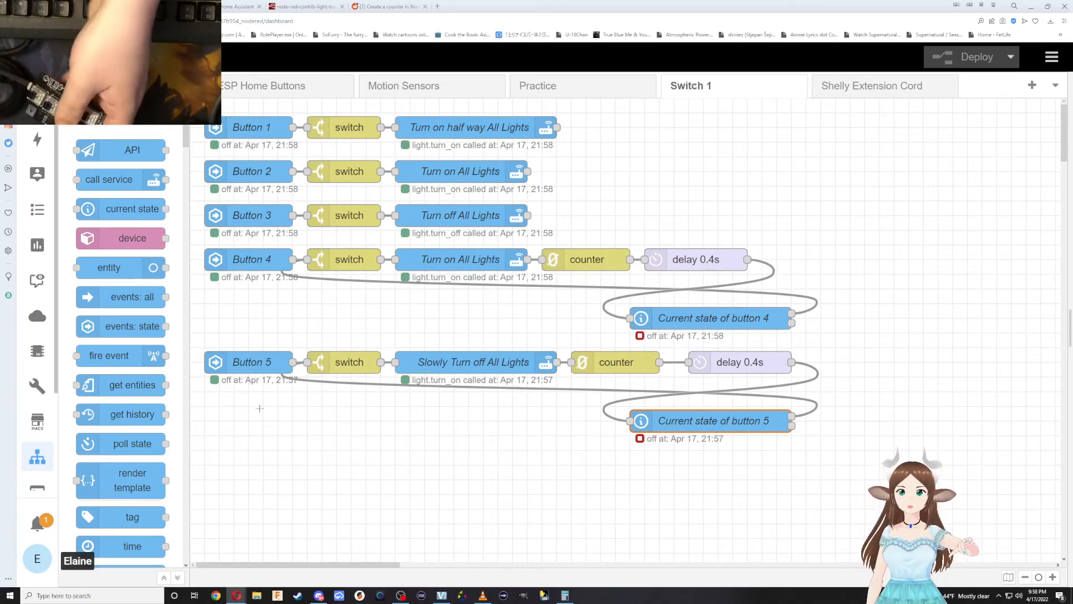
Rename the Button 4 chain's light service node "Slowly Turn on All Lights".
double_click(436, 269)
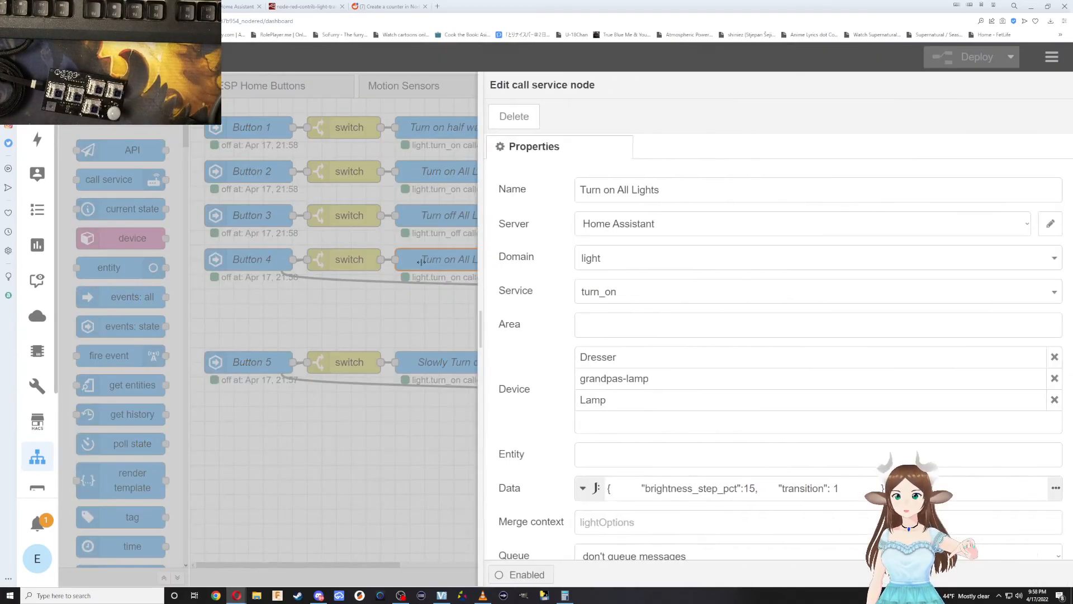
left_click(433, 190)
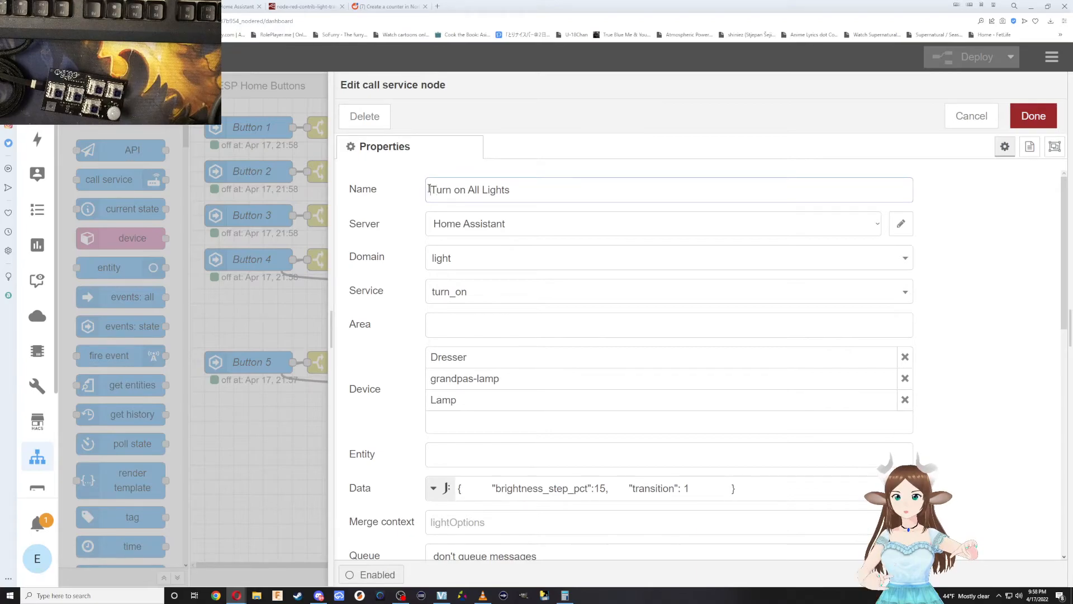
type("Slowl")
key("BackSpace")
key("BackSpace")
key("BackSpace")
key("BackSpace")
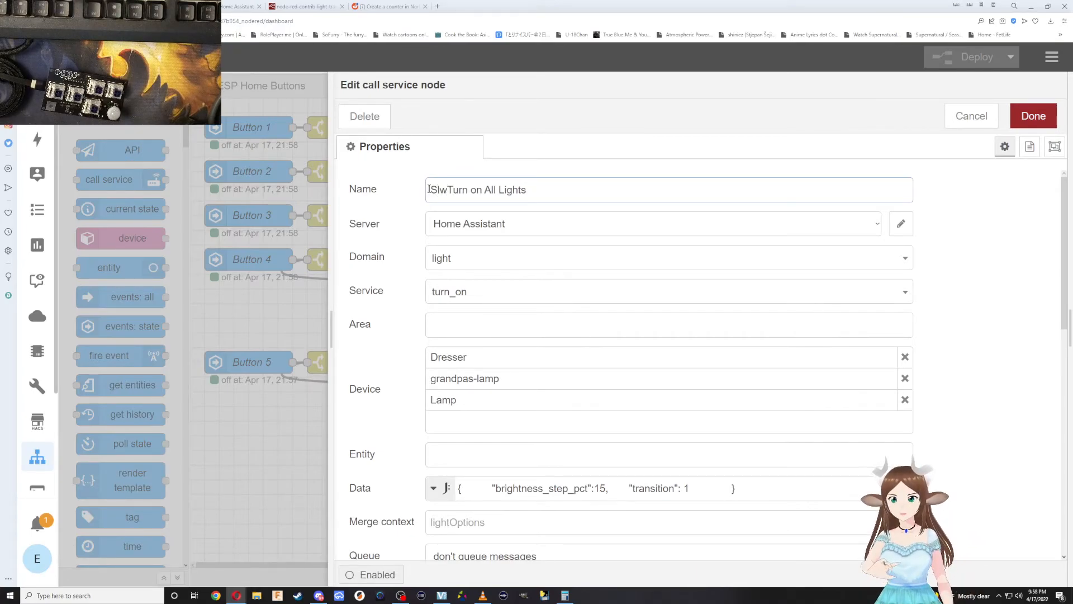
type("lowly")
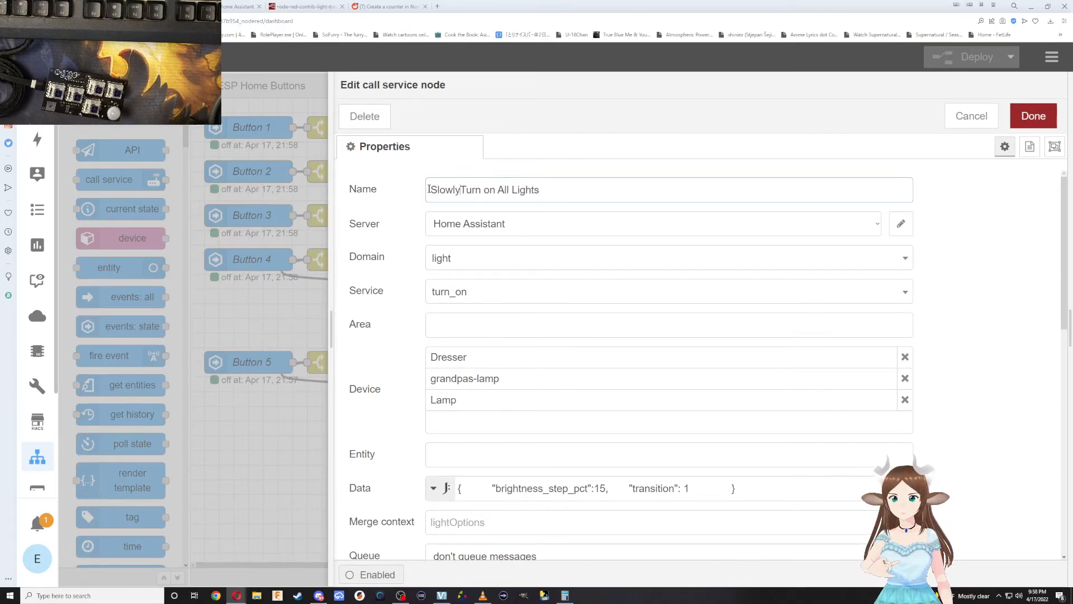
left_click(1033, 116)
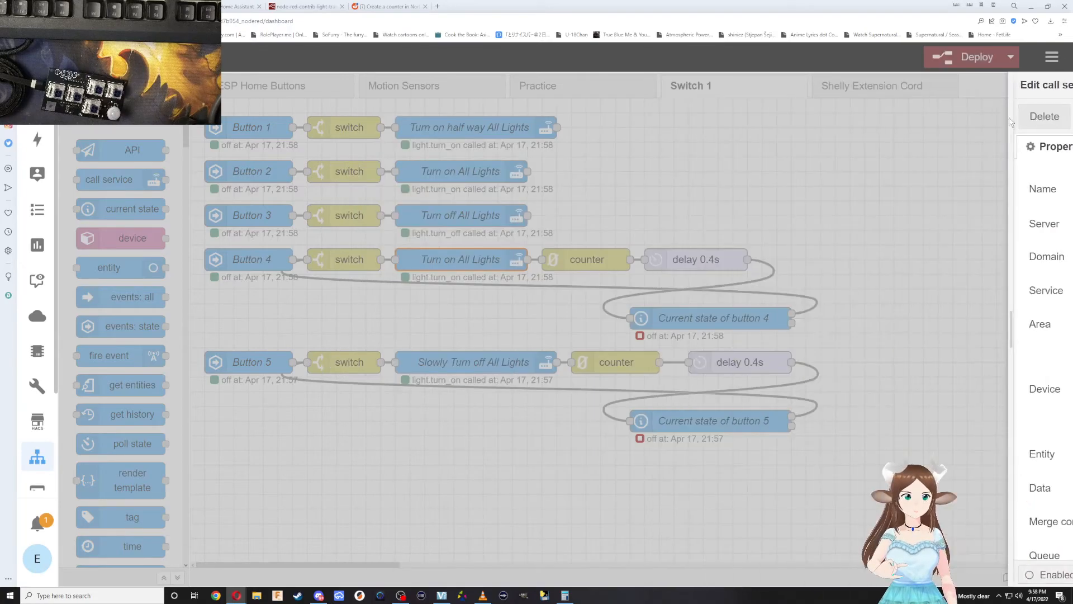
Realign the Button 4 chain's counter and delay nodes and the Button 5 chain's delay node to even spacing, and deploy the flows.
left_click_drag(705, 255, 749, 259)
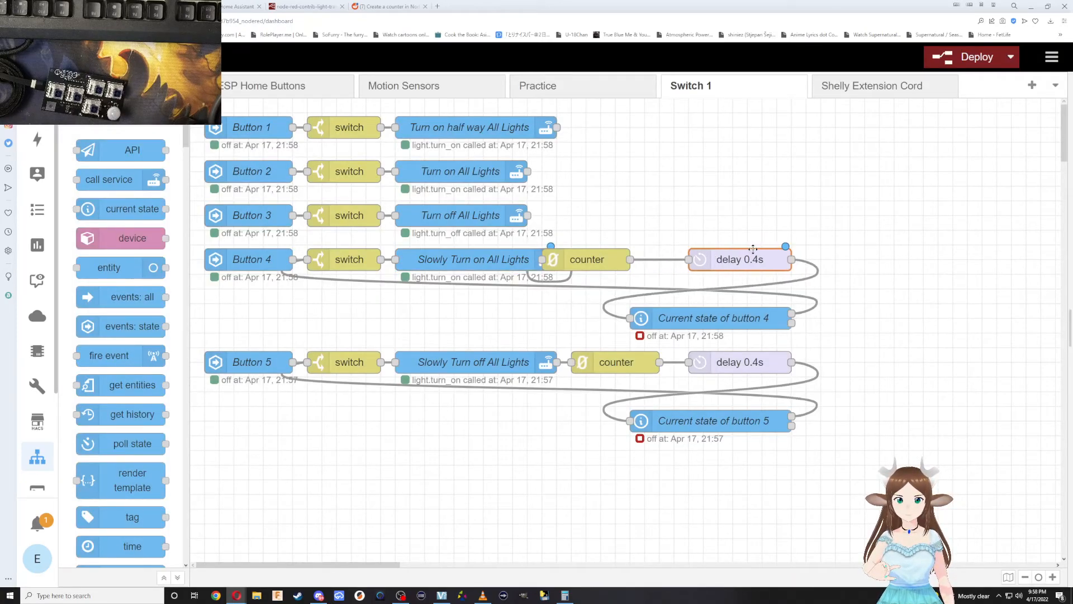
left_click_drag(613, 258, 642, 259)
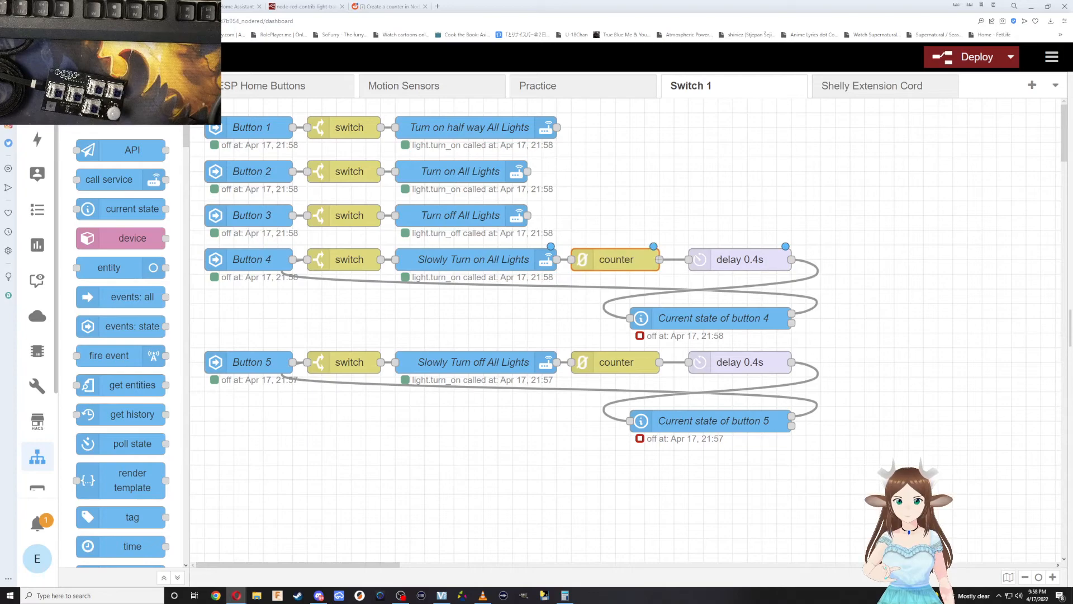
left_click_drag(721, 260, 707, 260)
left_click_drag(700, 361, 685, 362)
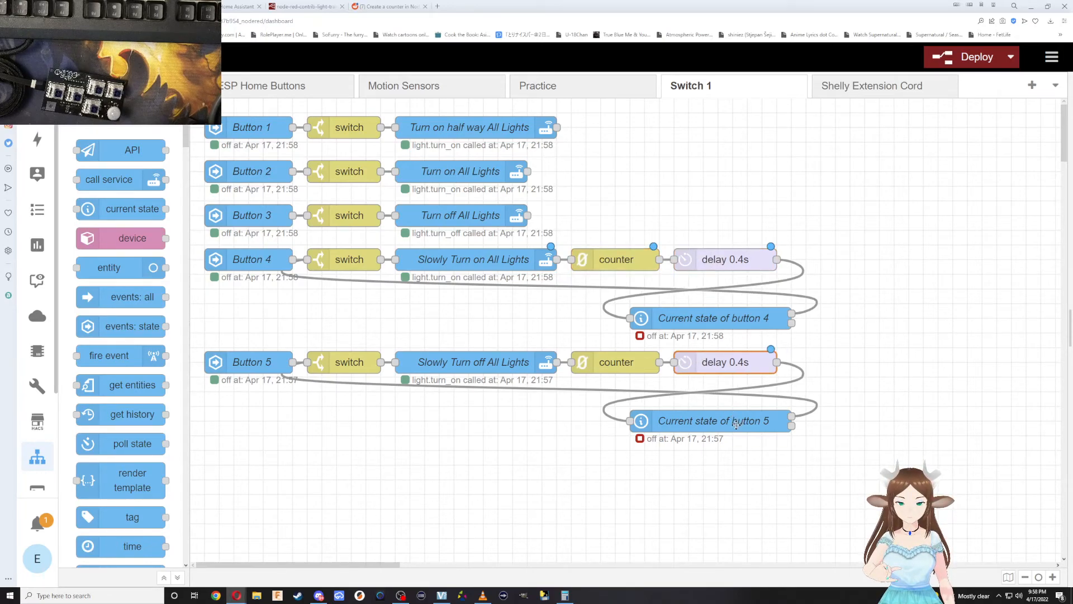
left_click(972, 57)
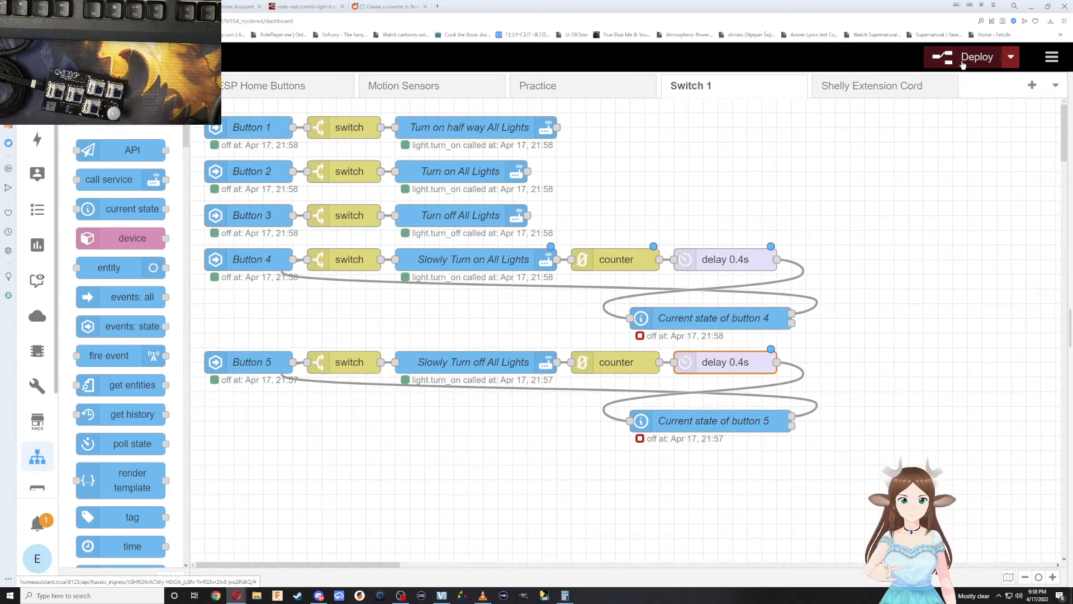